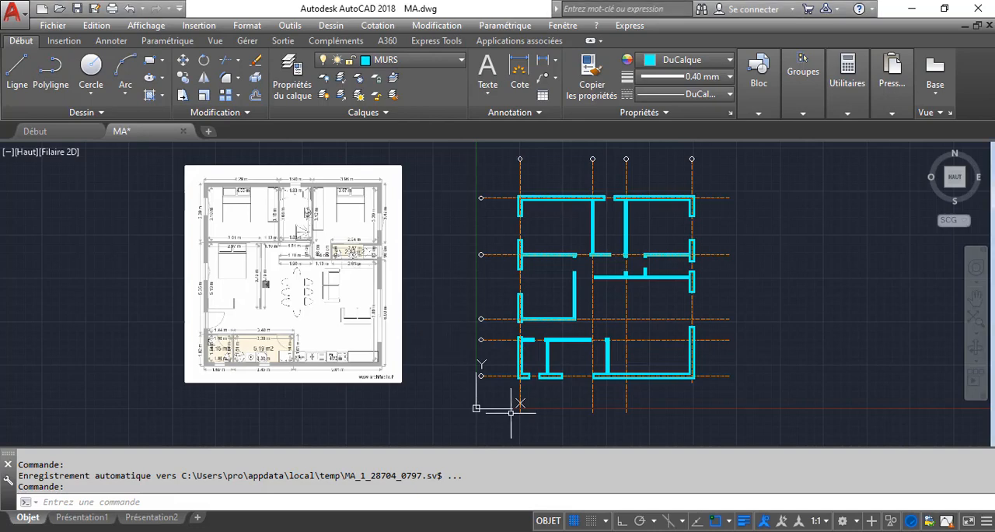
Delete all the axis bubble circles at the ends of the grid lines by selecting similar objects
scroll(654, 245, "up", 2)
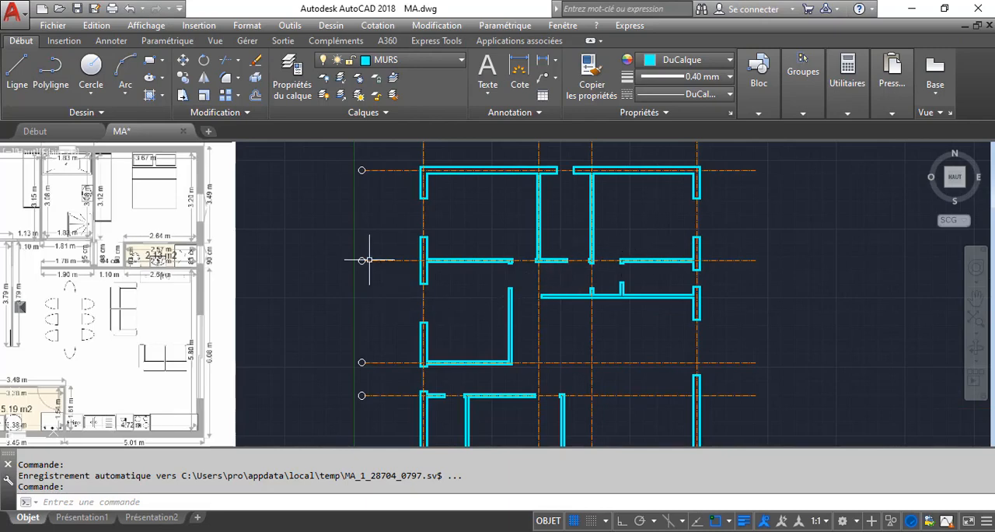
scroll(362, 260, "down", 2)
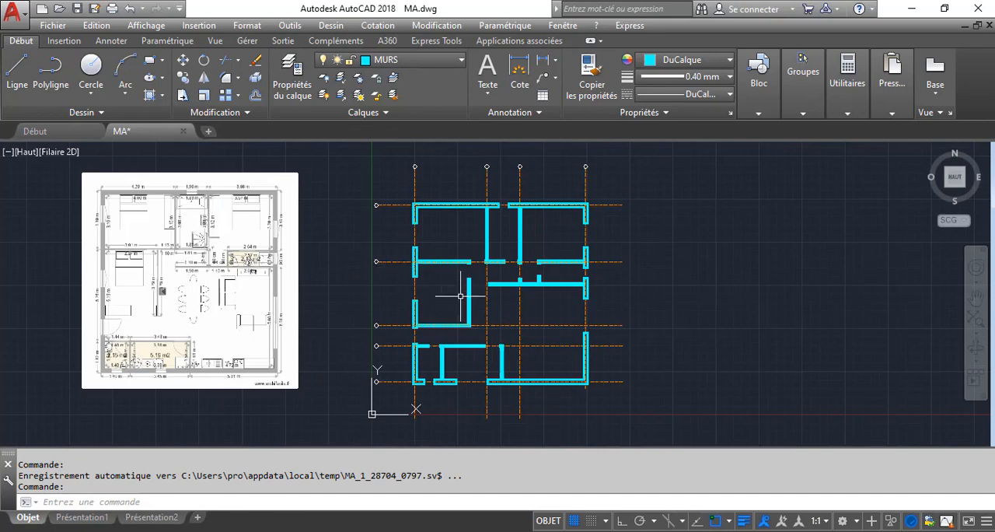
scroll(417, 167, "up", 2)
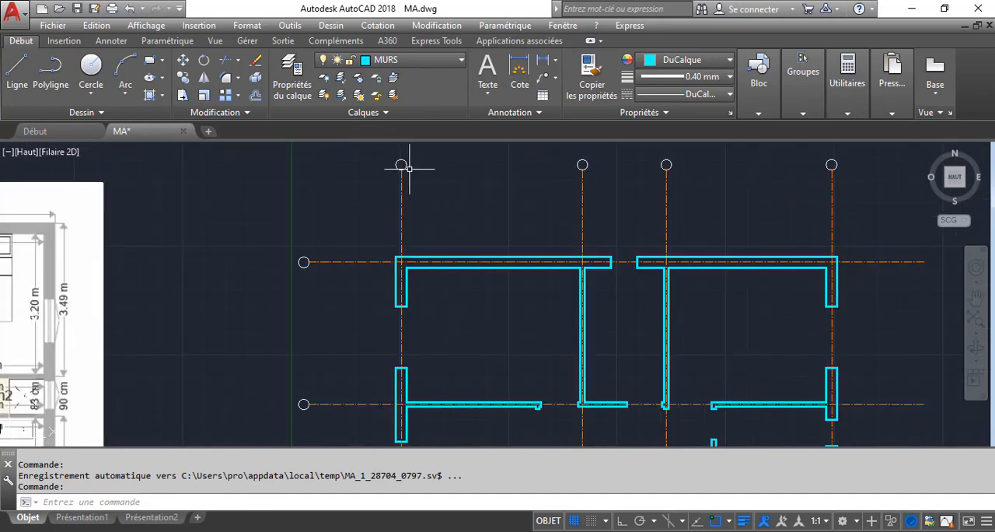
left_click(409, 167)
left_click(397, 163)
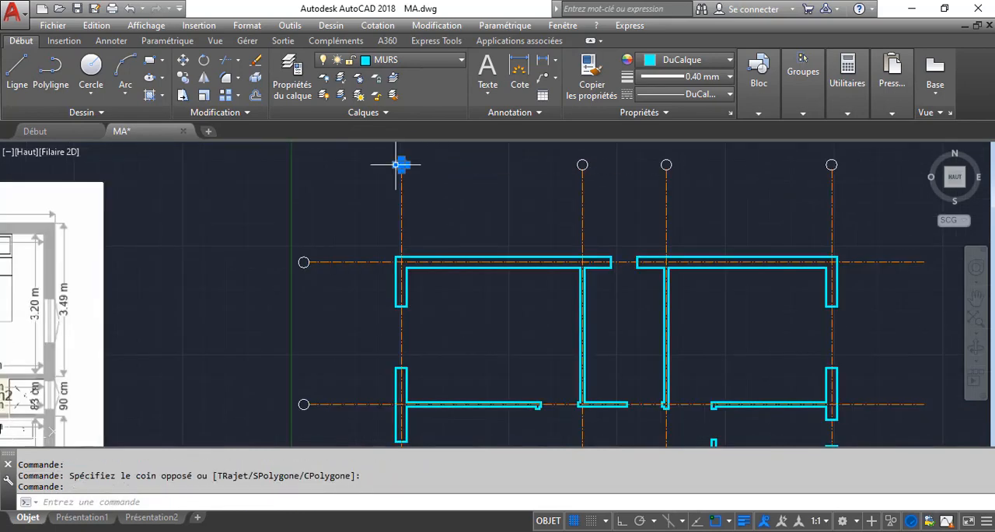
right_click(335, 175)
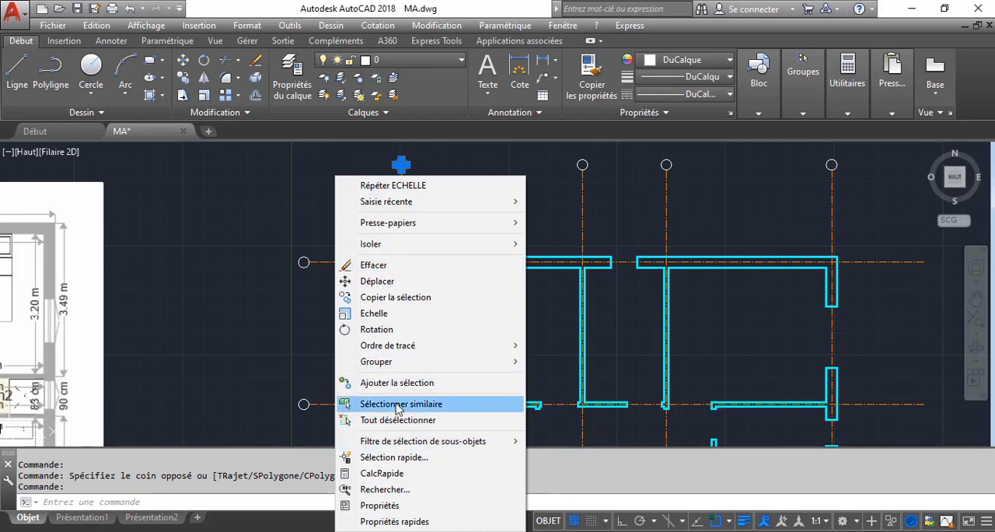
left_click(398, 410)
scroll(355, 268, "down", 2)
key("Delete")
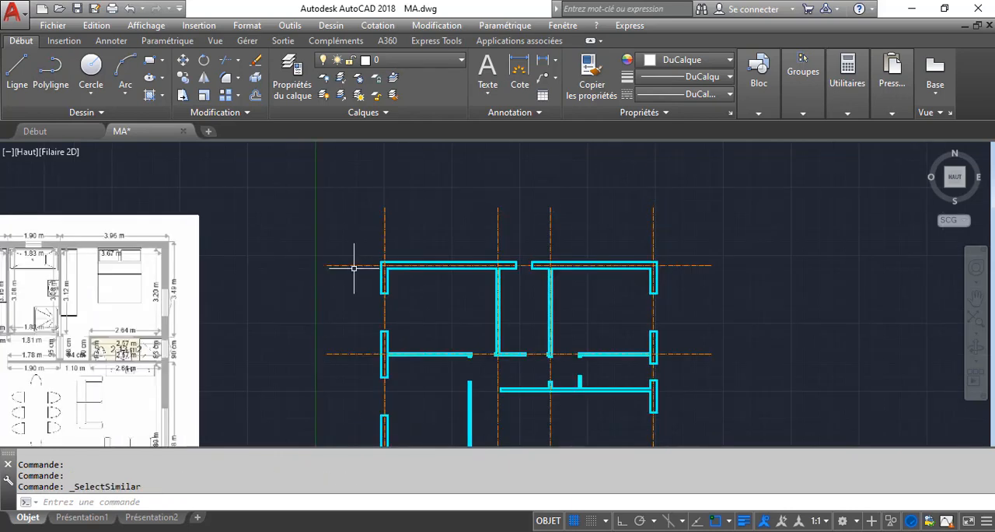
Examine the door and window openings in the drawn walls and compare them with the reference floor plan image
middle_click_drag(378, 261, 393, 229)
middle_click_drag(412, 296, 417, 273)
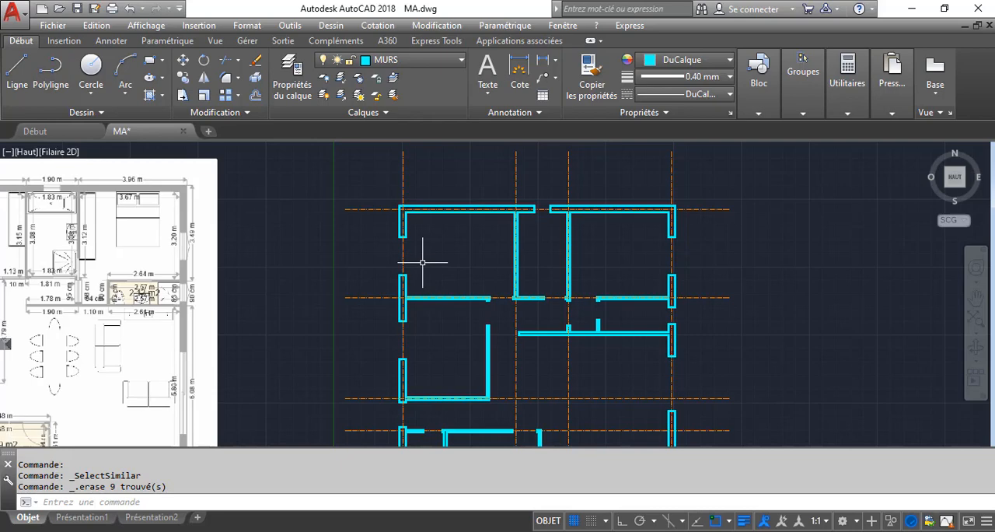
middle_click_drag(453, 338, 465, 282)
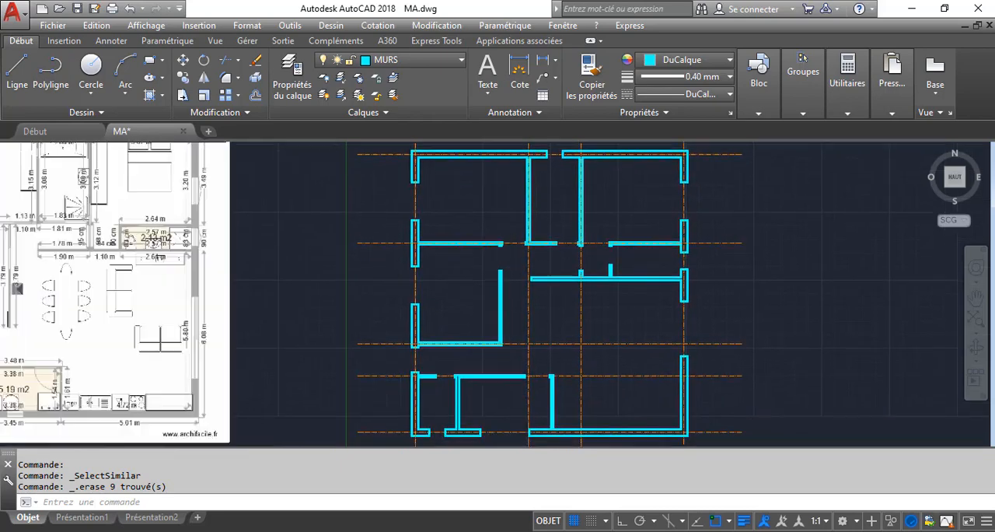
middle_click_drag(465, 326, 546, 235)
scroll(484, 278, "up", 4)
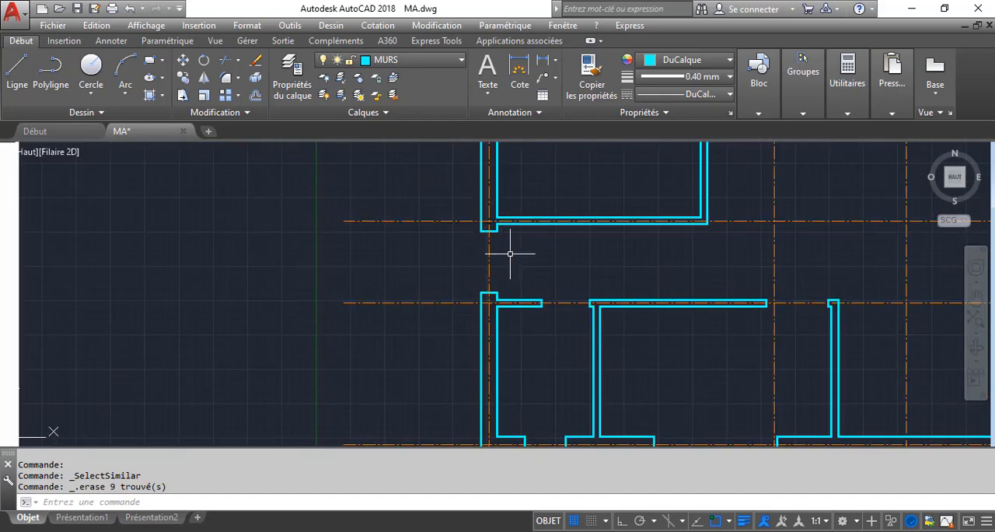
scroll(510, 253, "down", 4)
middle_click_drag(848, 236, 637, 291)
scroll(637, 291, "up", 2)
middle_click_drag(543, 239, 540, 253)
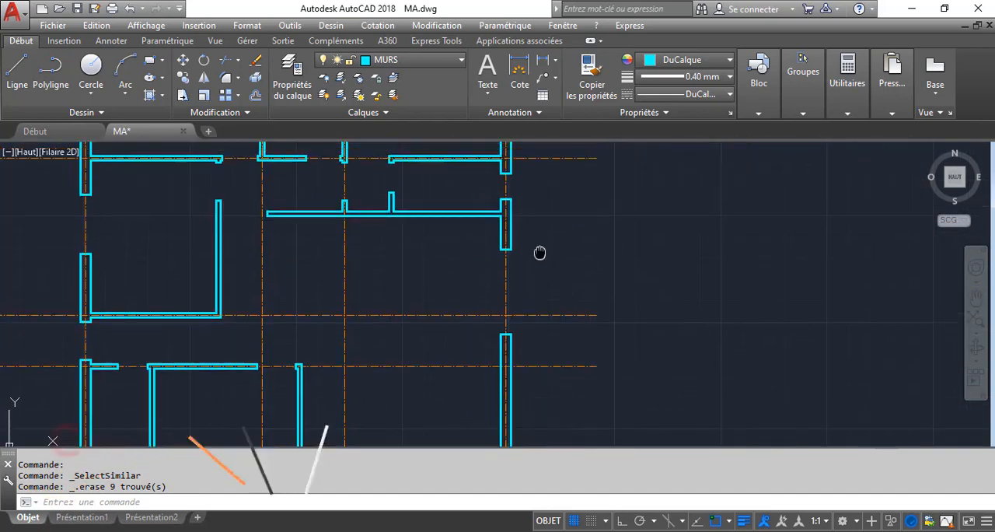
scroll(540, 253, "down", 2)
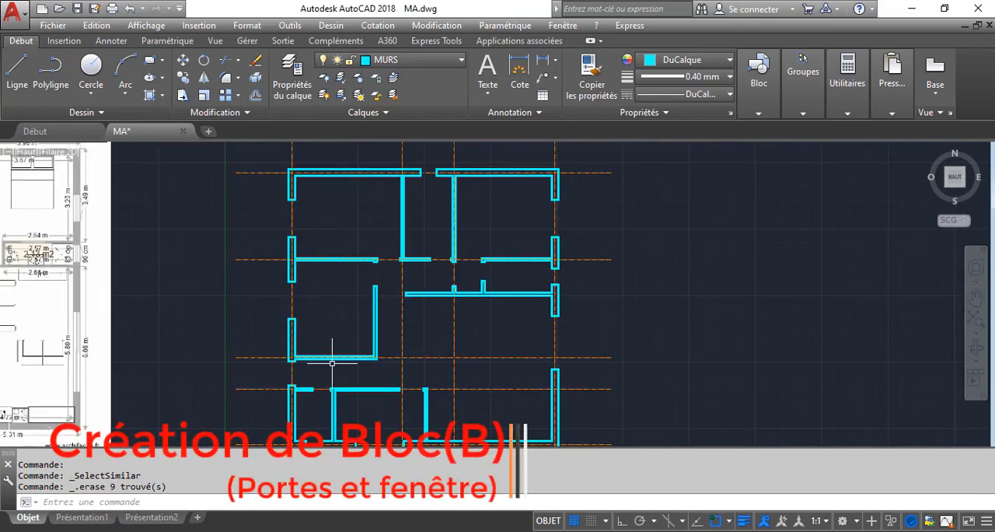
scroll(266, 377, "up", 4)
scroll(409, 304, "down", 2)
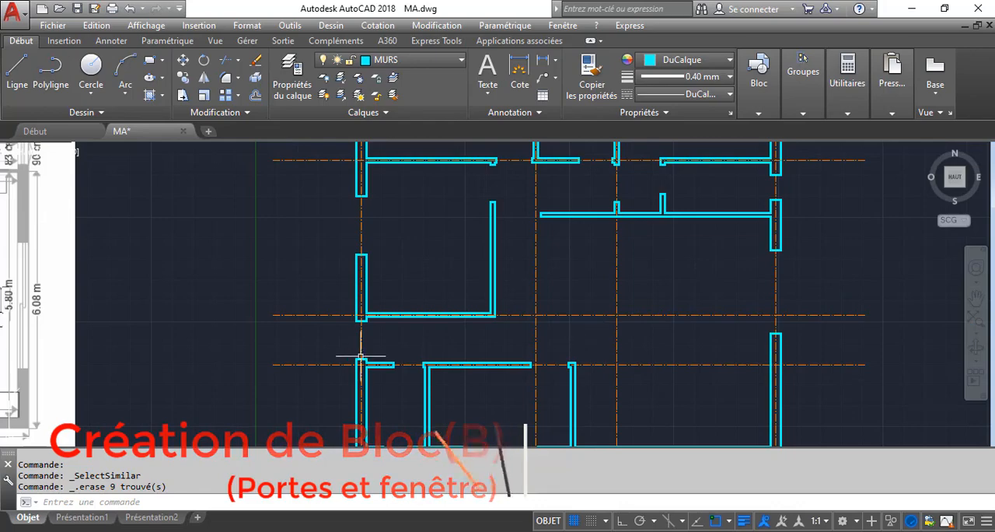
mouse_move(366, 357)
middle_mouse_down()
mouse_move(533, 295)
mouse_move(756, 372)
middle_mouse_up()
scroll(756, 372, "down", 2)
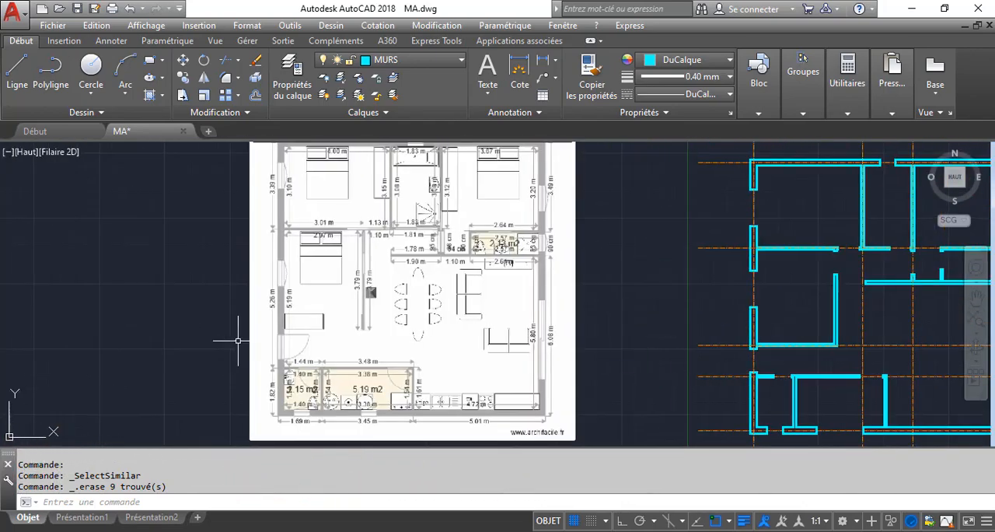
scroll(311, 342, "up", 8)
scroll(373, 349, "down", 9)
scroll(789, 336, "up", 3)
middle_click_drag(790, 336, 490, 329)
scroll(505, 368, "up", 2)
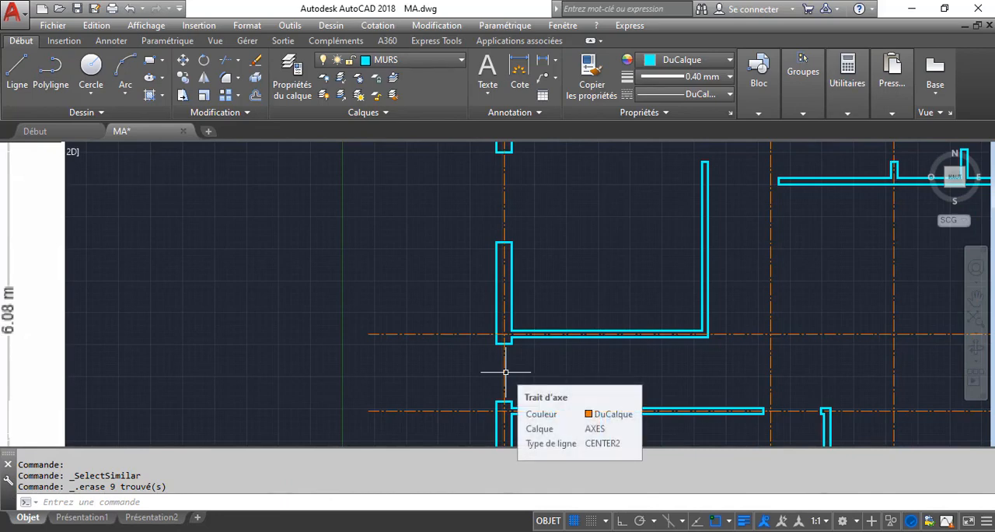
scroll(490, 336, "down", 4)
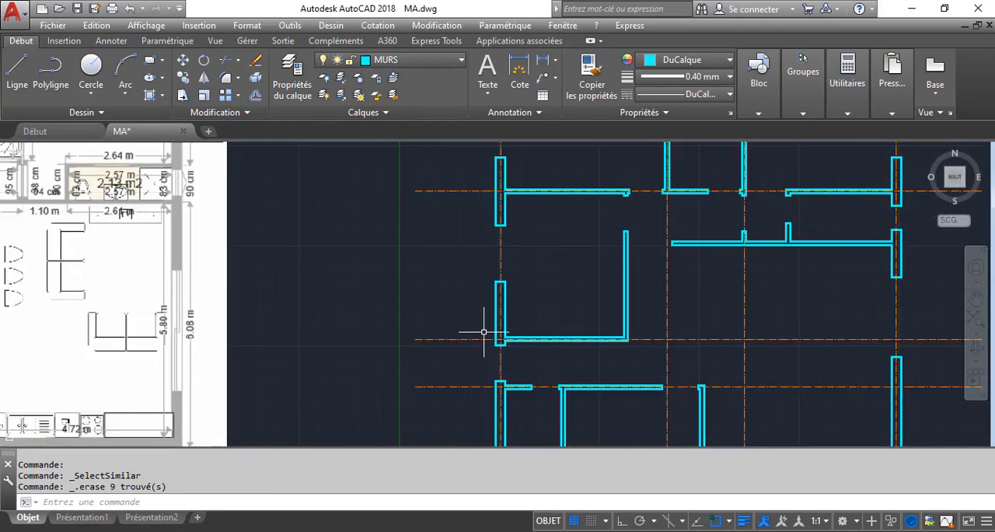
scroll(485, 344, "up", 4)
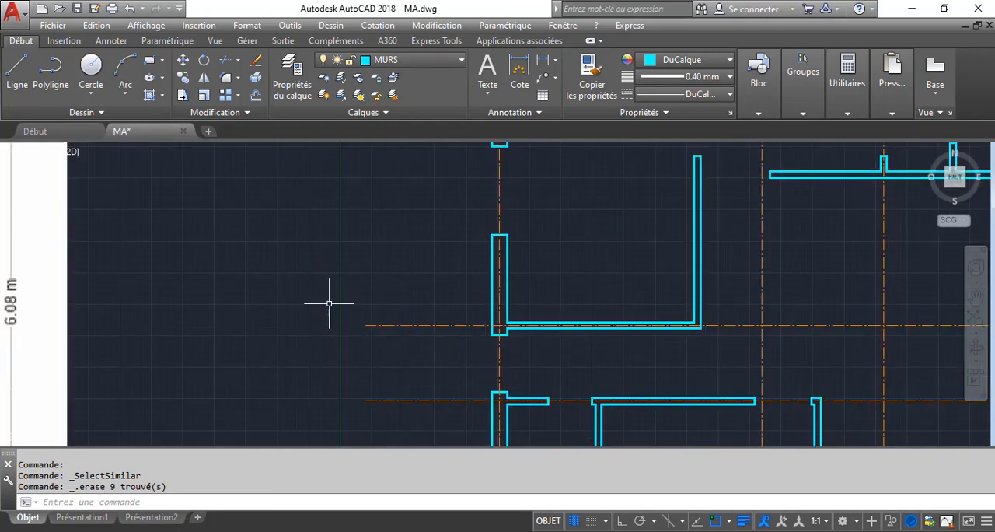
Make PORTES the current layer
left_click(393, 60)
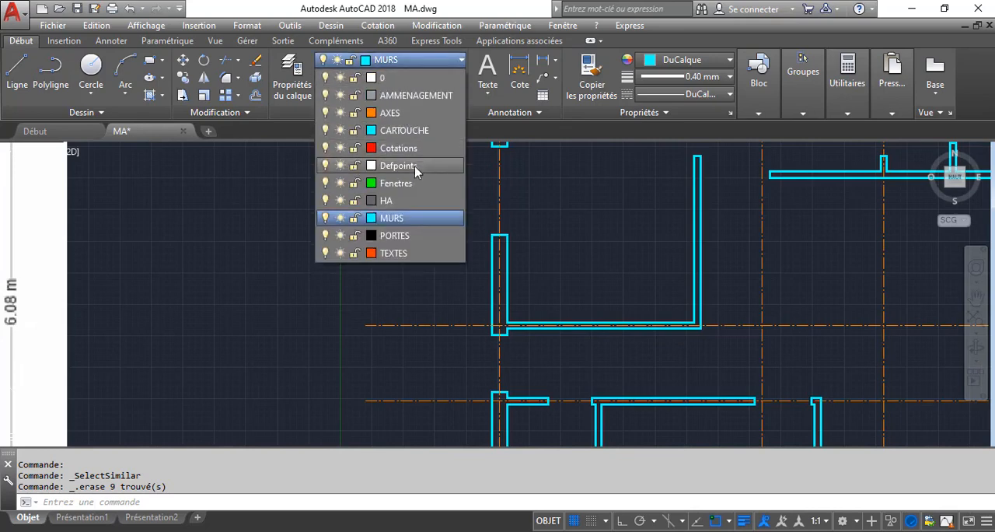
left_click(394, 235)
scroll(516, 365, "up", 4)
middle_click_drag(516, 365, 542, 285)
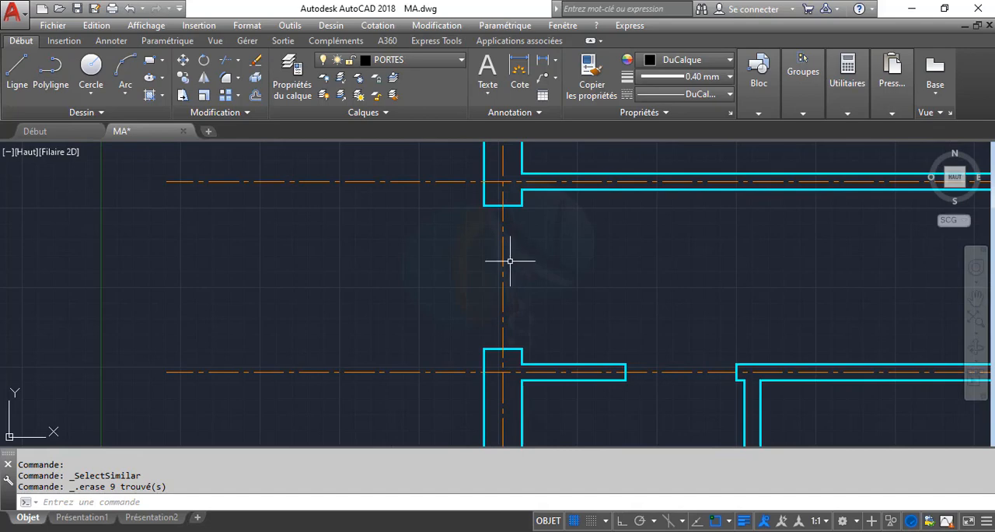
type("I")
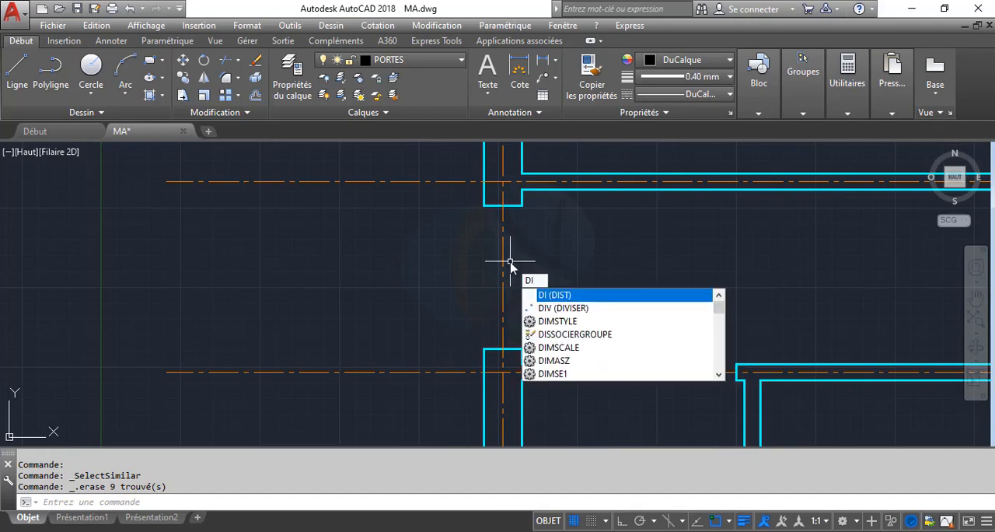
key("Return")
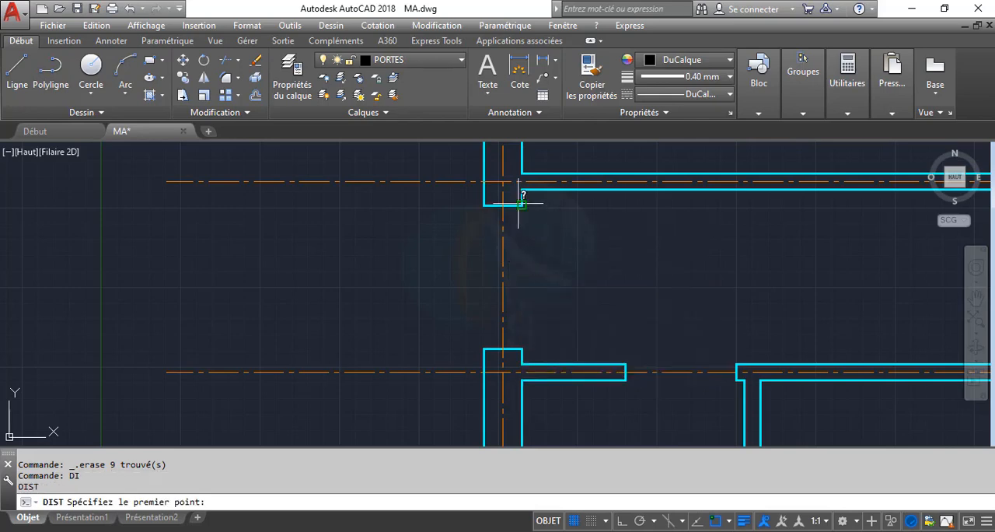
left_click(521, 206)
key("Escape")
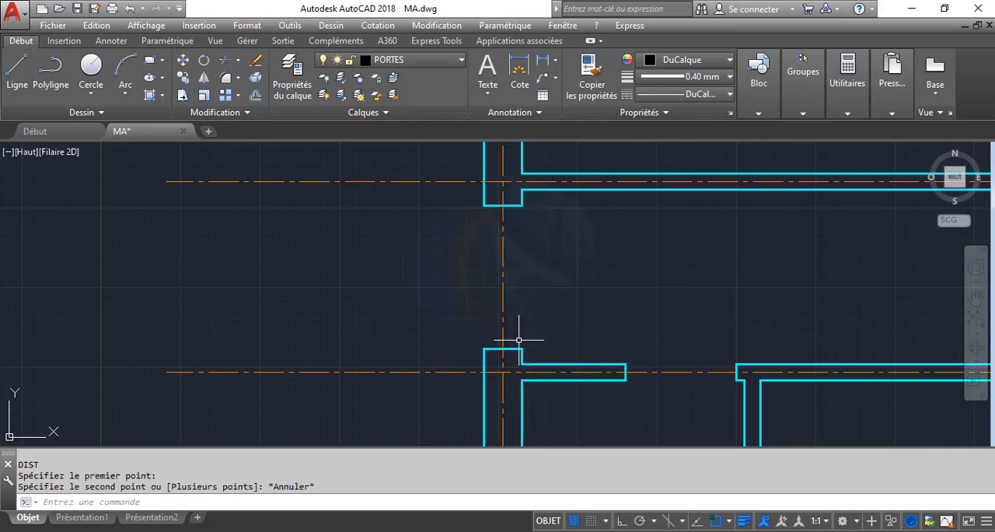
Start a trial line in the empty area beside the plan, turn Ortho mode on and abandon the line
scroll(377, 319, "down", 4)
scroll(379, 319, "down", 2)
scroll(509, 333, "up", 2)
mouse_move(380, 318)
middle_mouse_down()
mouse_move(454, 327)
mouse_move(154, 309)
middle_mouse_up()
scroll(508, 333, "down", 2)
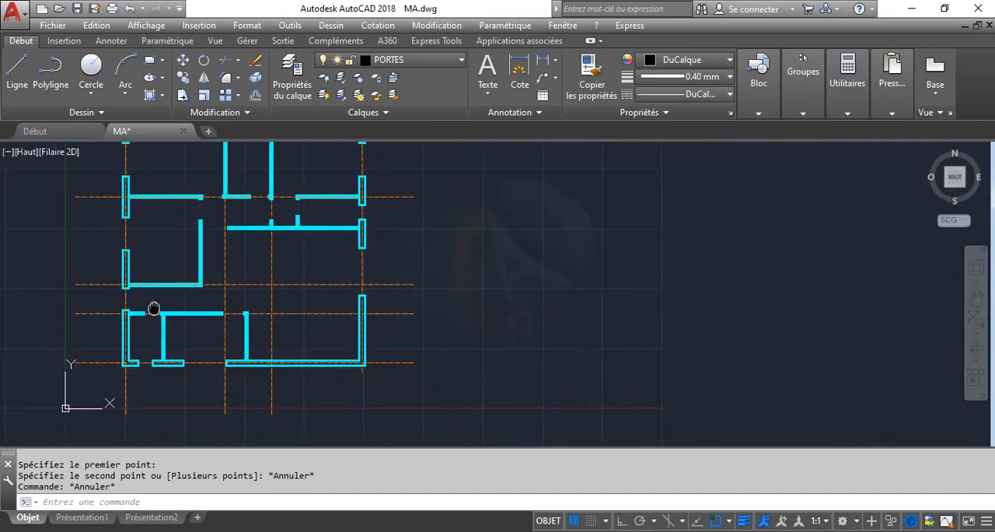
mouse_move(494, 307)
middle_mouse_down()
mouse_move(334, 309)
mouse_move(337, 296)
middle_mouse_up()
type("L")
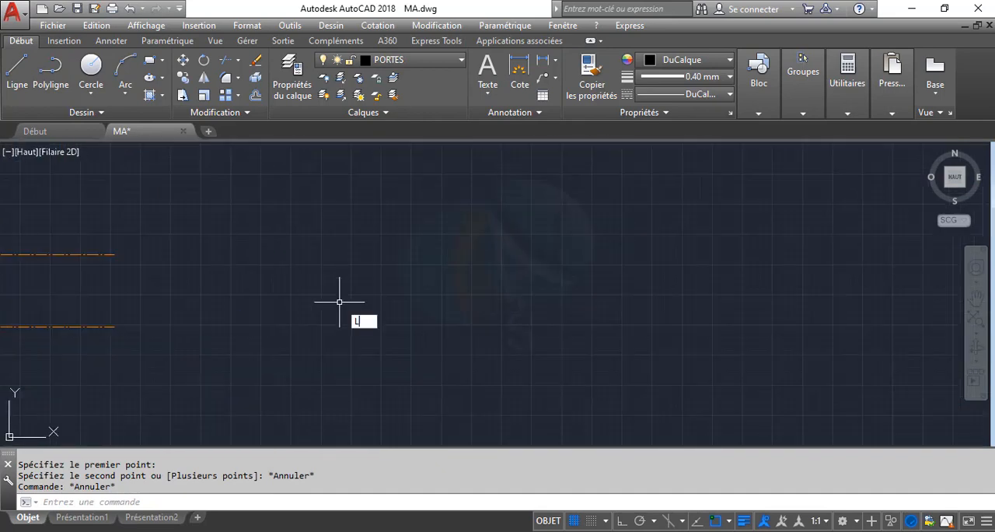
key("Return")
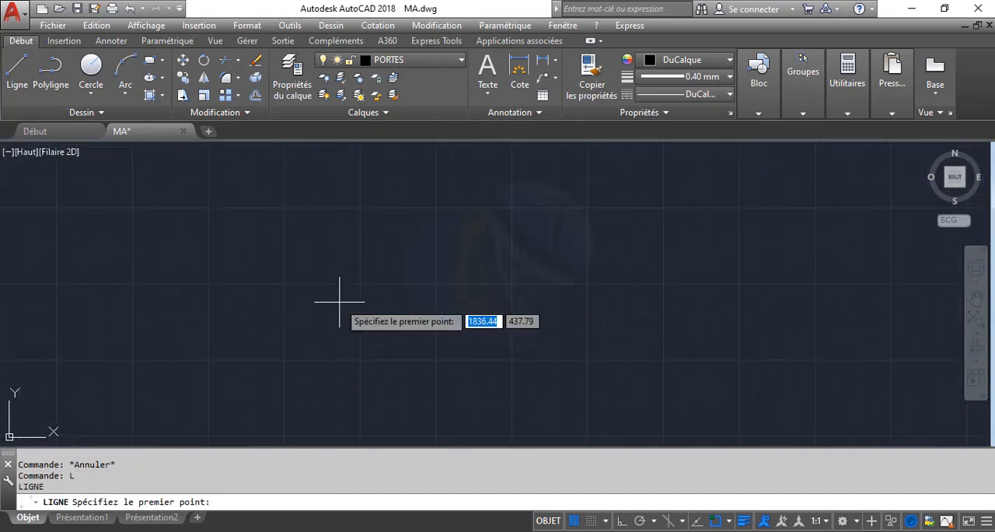
left_click(307, 303)
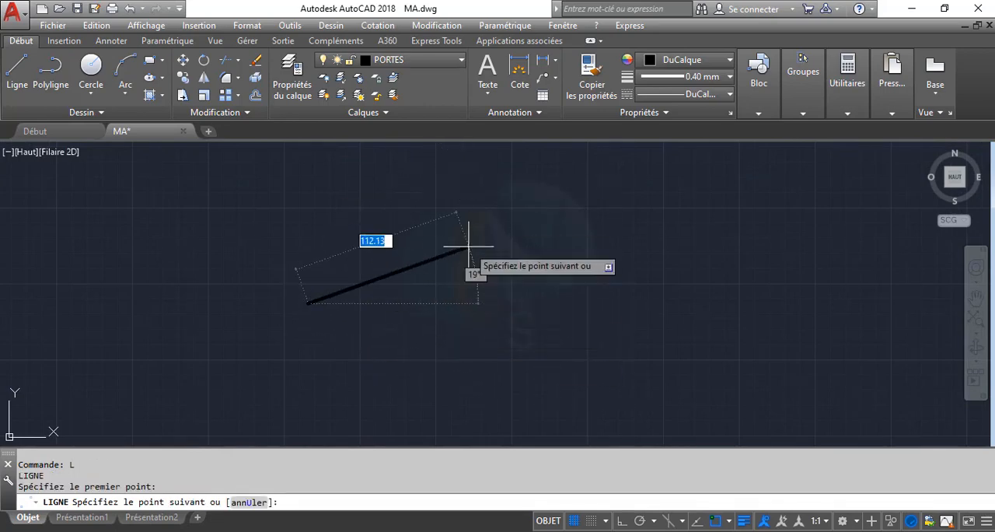
key("F8")
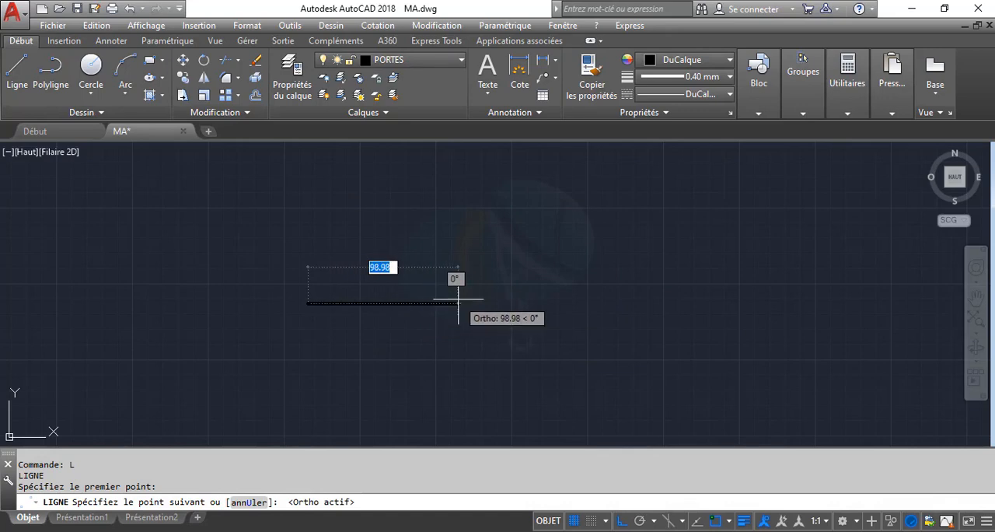
key("Escape")
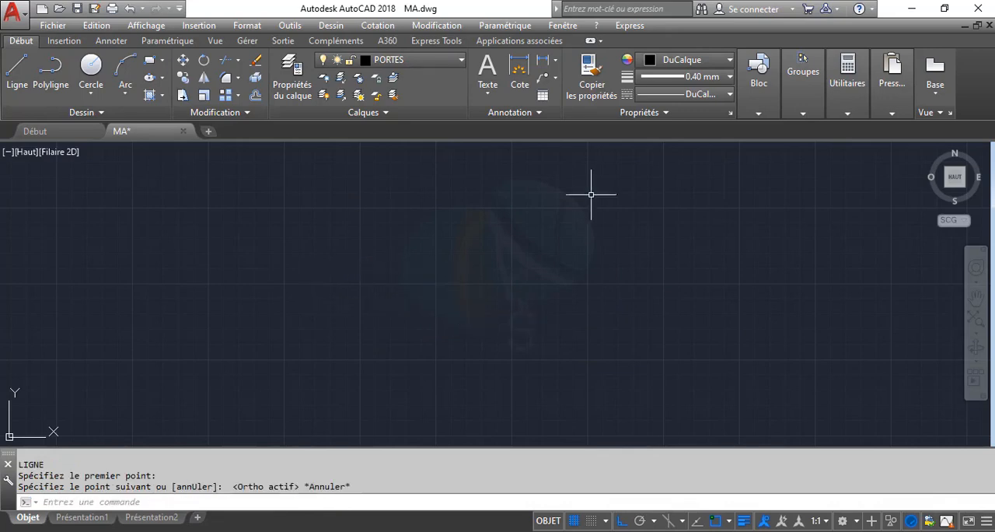
Set the current lineweight to DuCalque
left_click(684, 78)
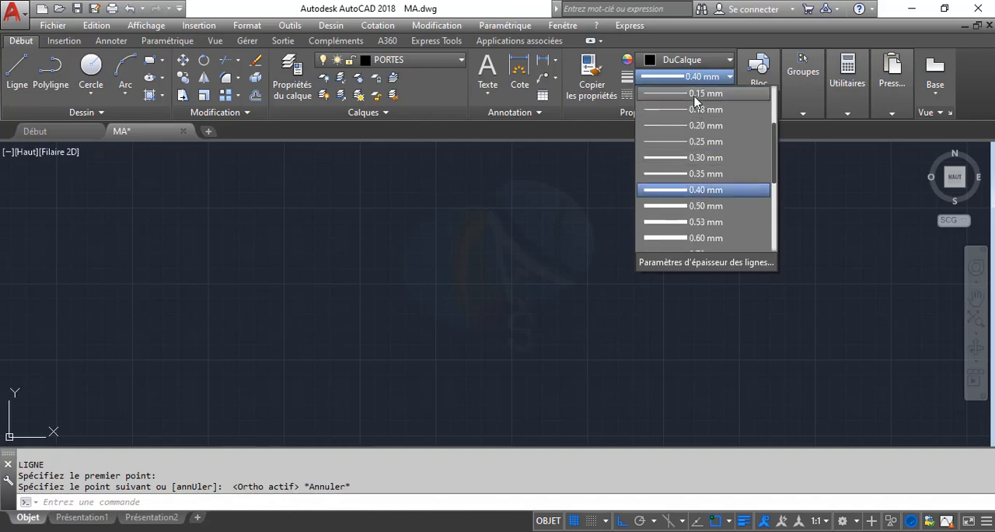
scroll(696, 101, "up", 2)
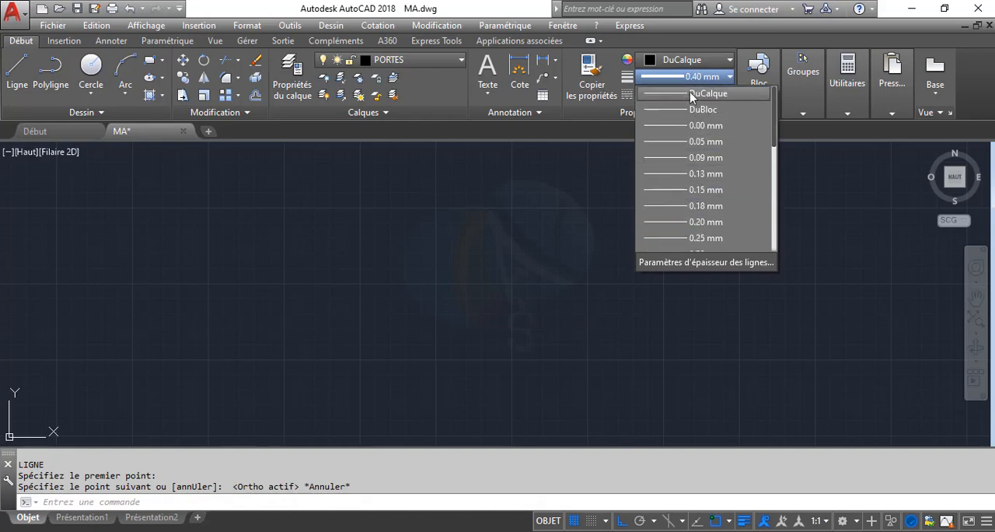
left_click(697, 93)
left_click(696, 93)
left_click(460, 241)
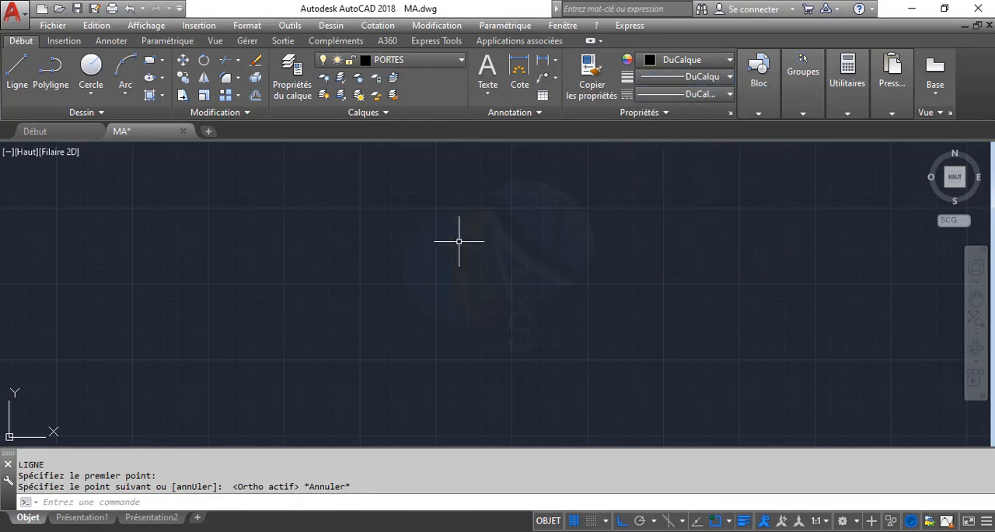
Draw a horizontal line 90 units long in the empty area beside the plan
type("L")
key("Return")
left_click(291, 278)
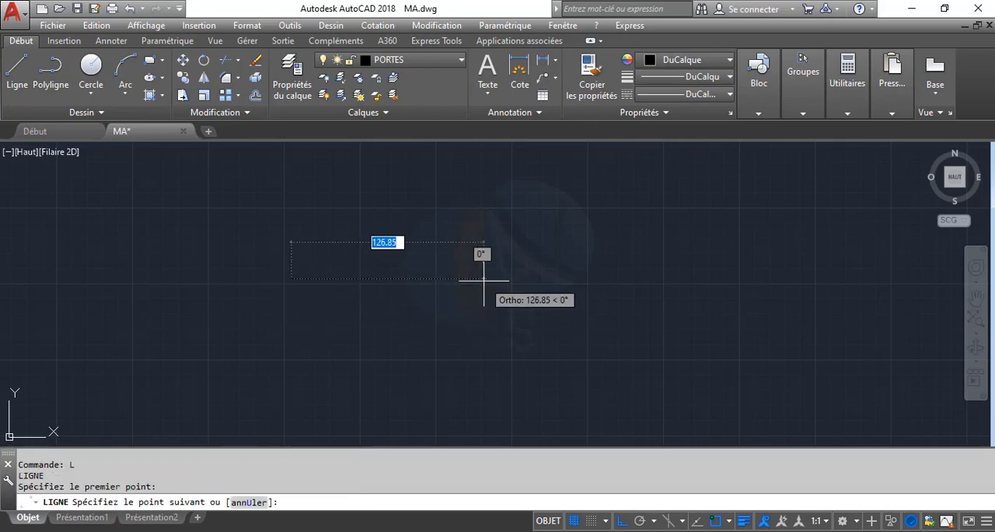
type("90")
key("Return")
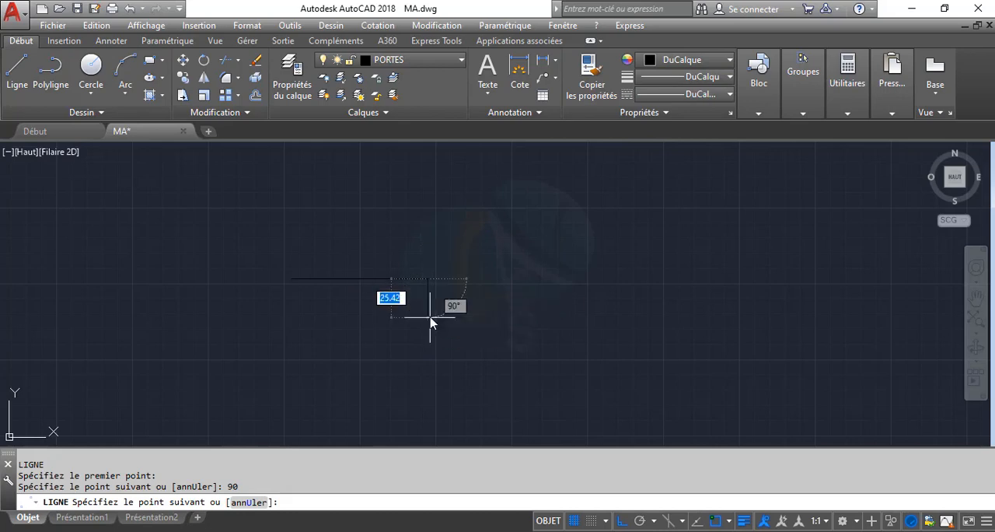
key("Escape")
key("Escape")
Offset the 90-unit horizontal line 4 units downward to form the second long edge of the door outline
scroll(362, 287, "up", 4)
middle_click_drag(346, 306, 392, 359)
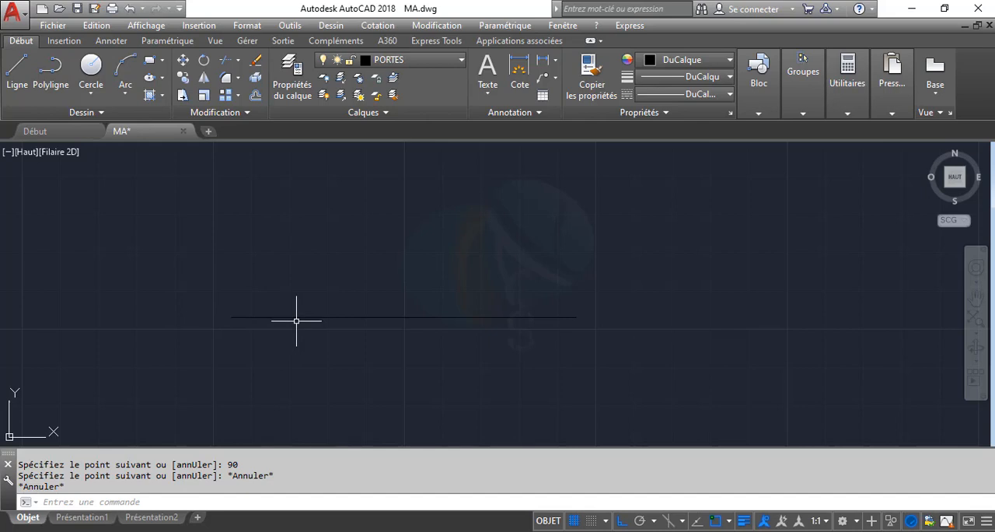
type("C")
key("Return")
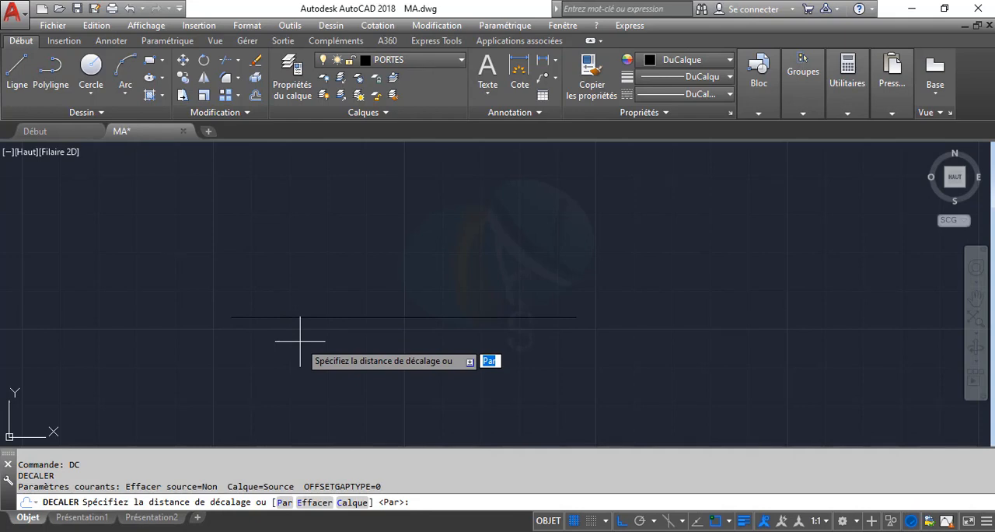
key("Return")
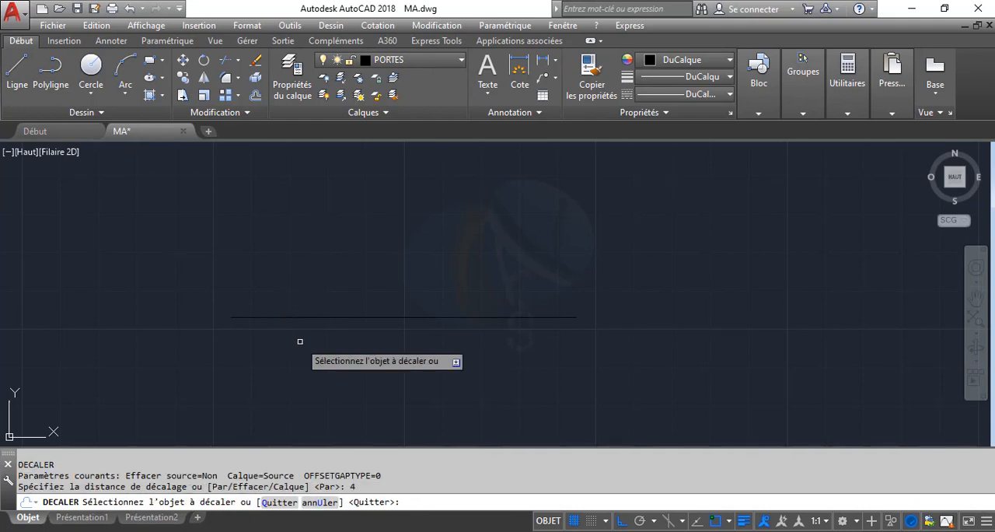
left_click(301, 318)
left_click(301, 370)
key("Return")
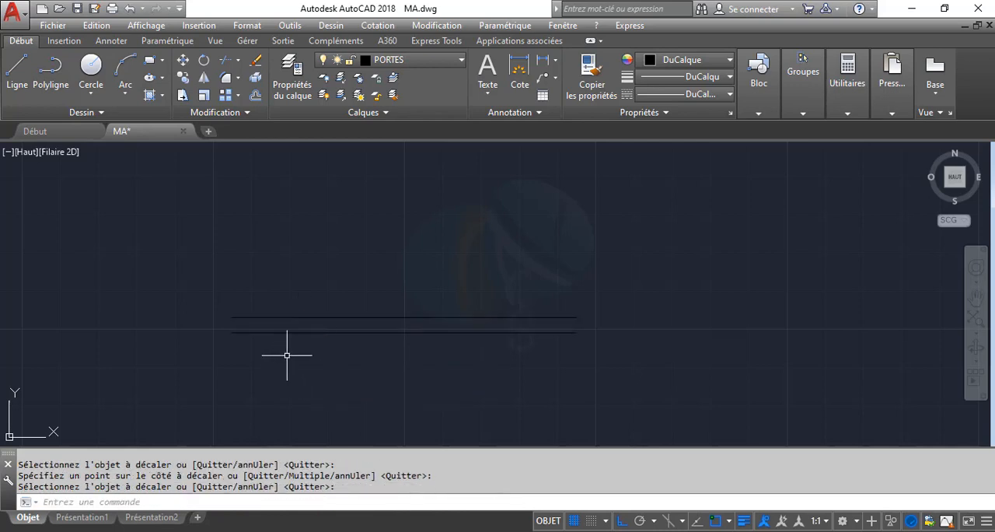
Close both ends of the two parallel lines with vertical lines joining their endpoints
type("L")
key("Return")
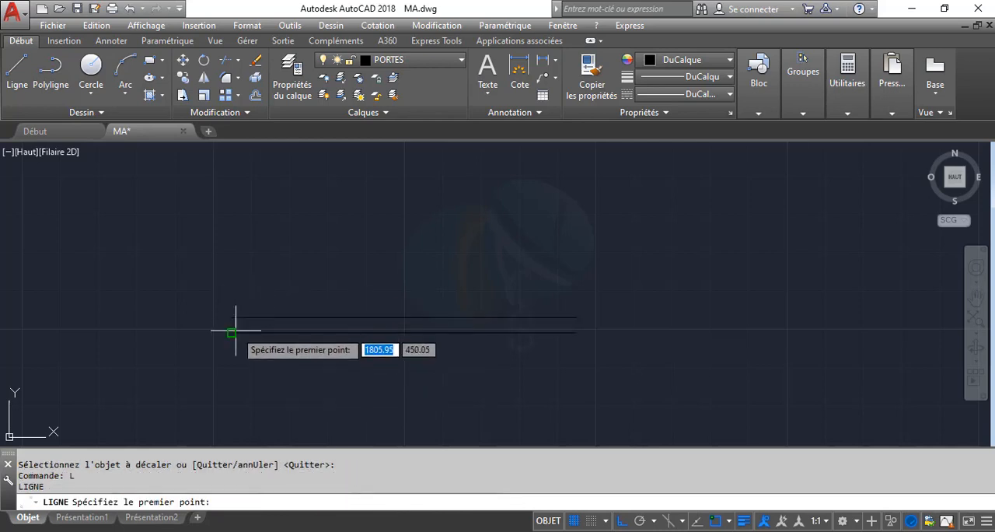
scroll(226, 335, "up", 2)
left_click(227, 333)
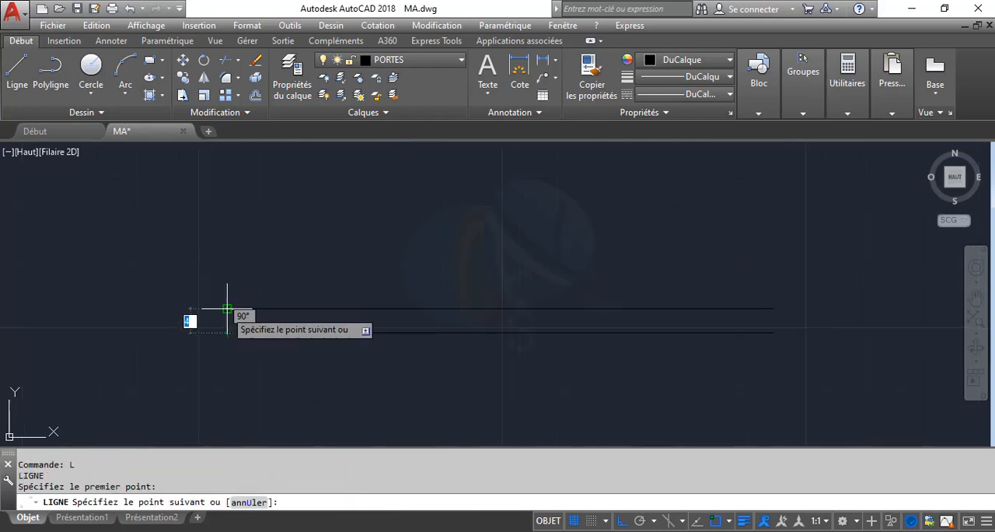
left_click(227, 309)
key("Return")
key("Return")
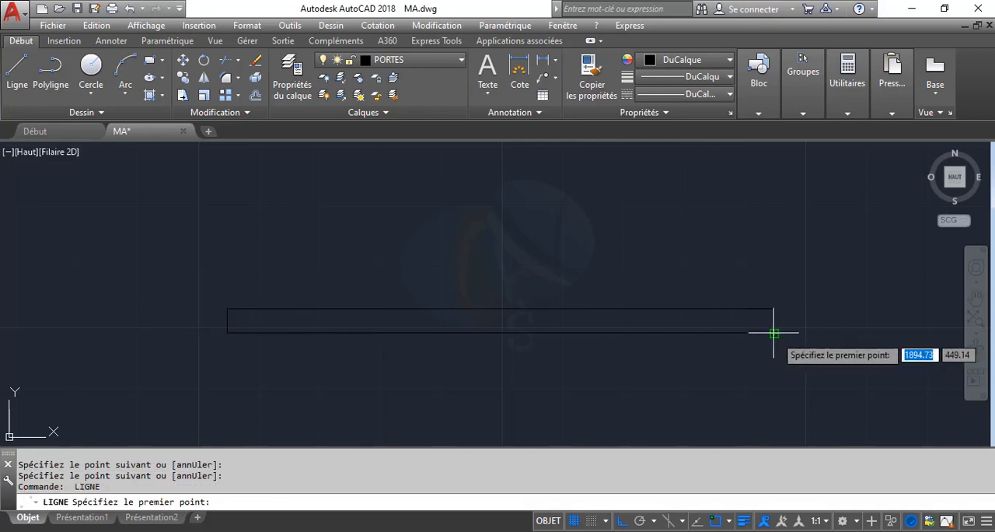
left_click(774, 332)
left_click(774, 310)
Offset the two short end lines of the rectangle 4 units inward
key("Return")
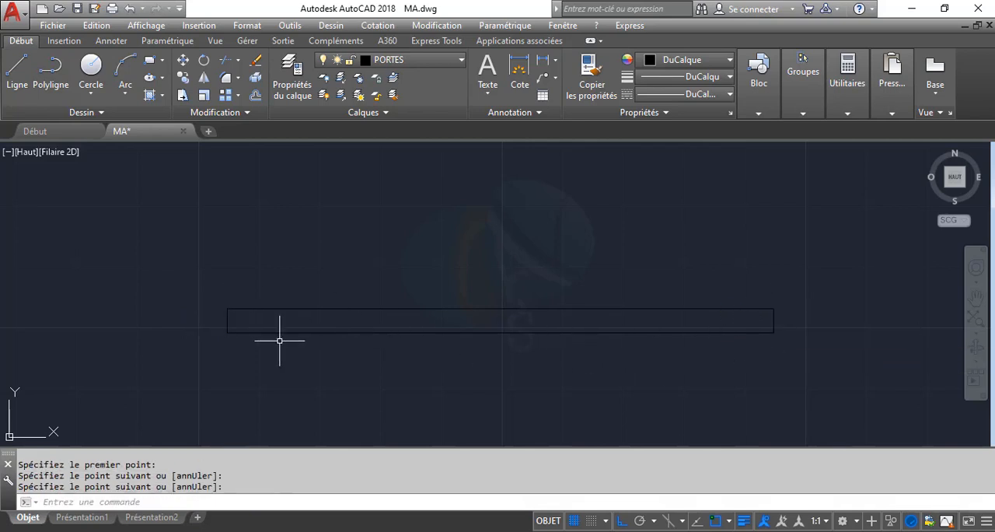
type("dc")
key("Return")
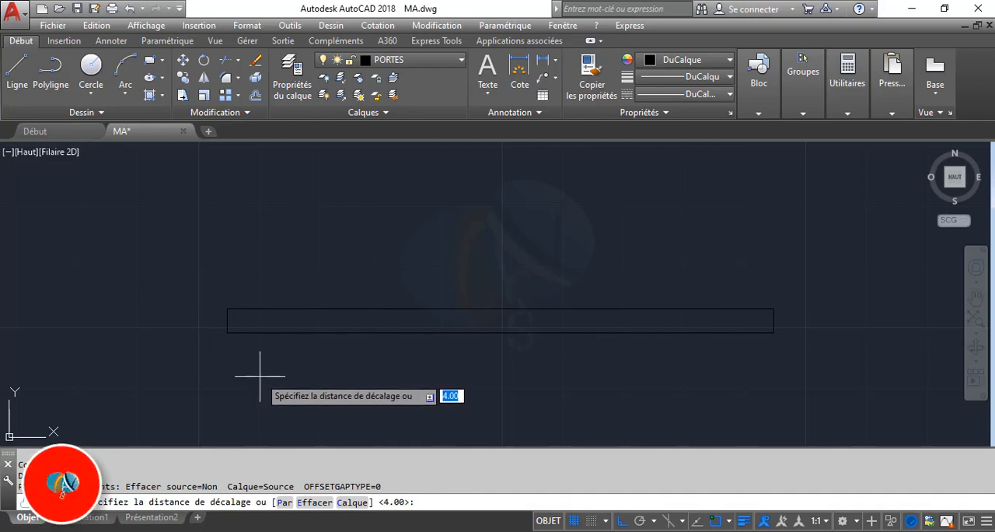
key("Return")
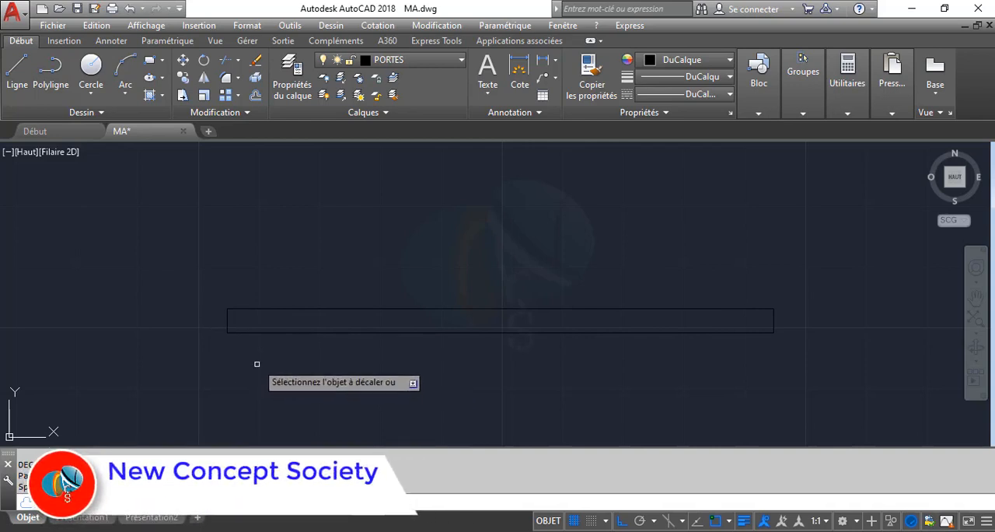
left_click(227, 323)
left_click(622, 331)
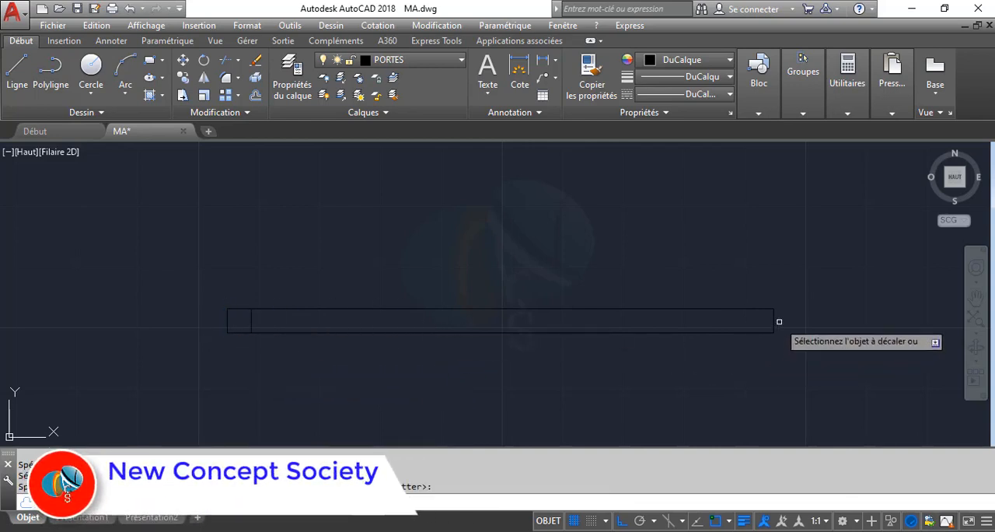
left_click(774, 320)
left_click(544, 315)
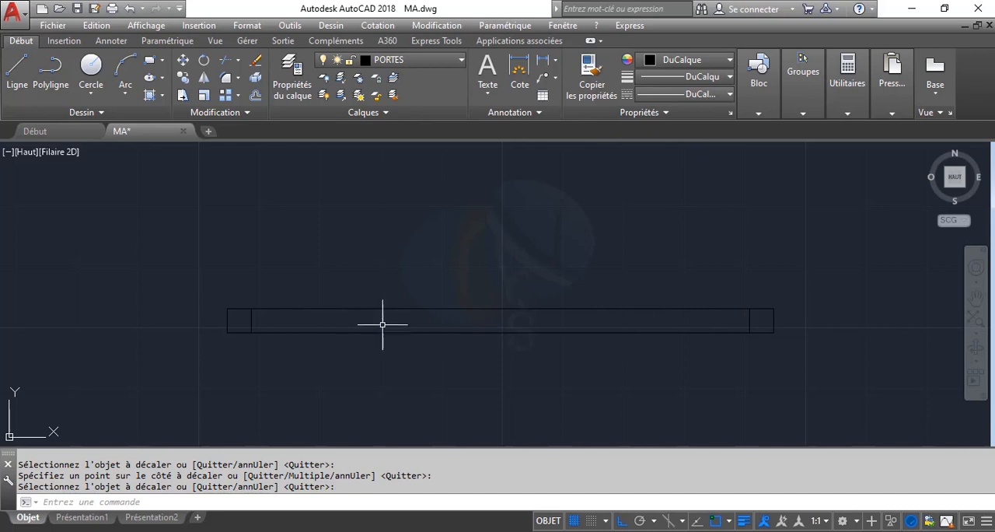
Trim the two long horizontal lines between the inner vertical lines, keeping only a small square jamb at each end
middle_click_drag(422, 322, 382, 323)
scroll(192, 312, "up", 2)
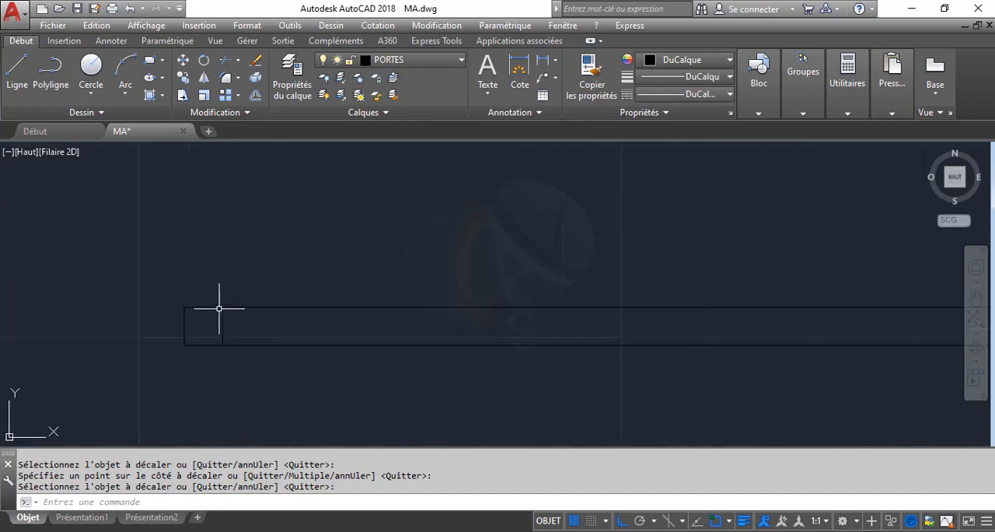
scroll(343, 299, "down", 2)
middle_click_drag(451, 305, 337, 306)
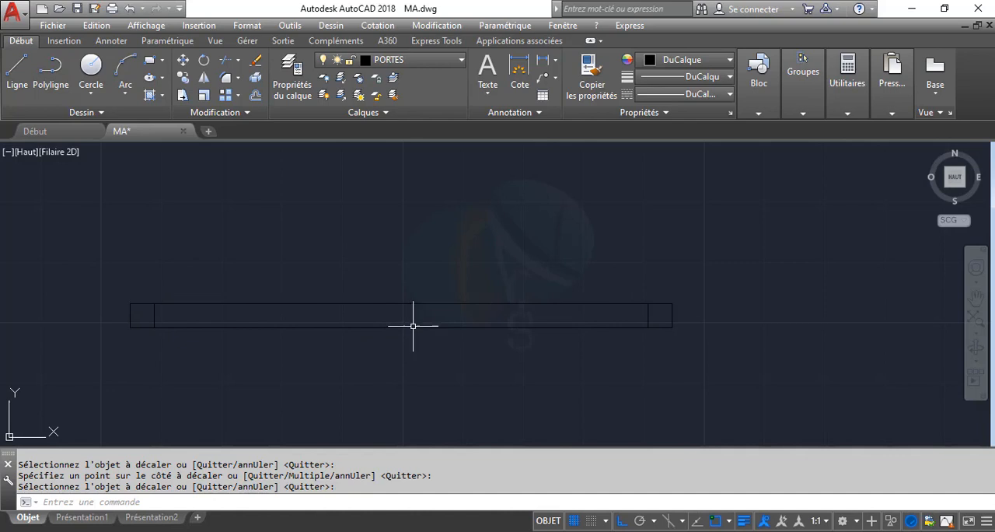
type("AJ")
key("Return")
key("Return")
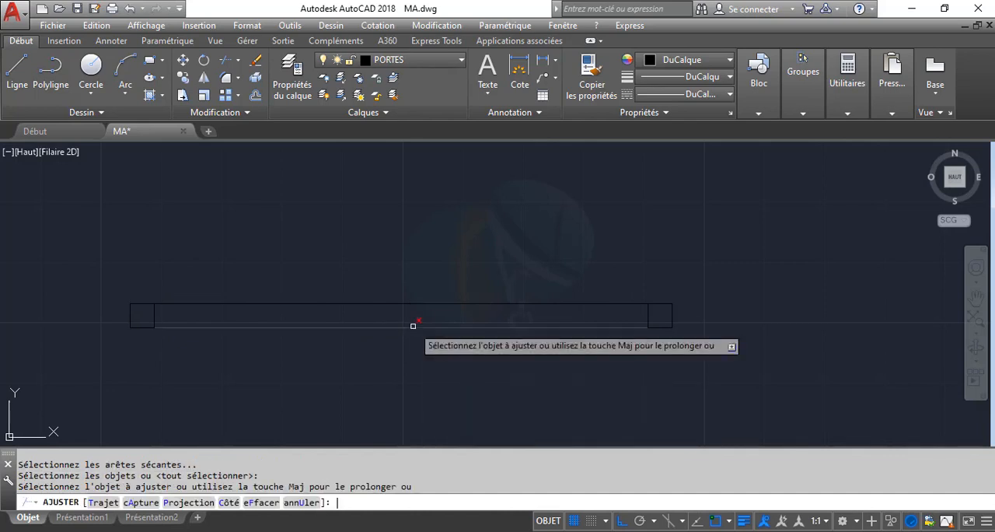
left_click(437, 389)
left_click(334, 229)
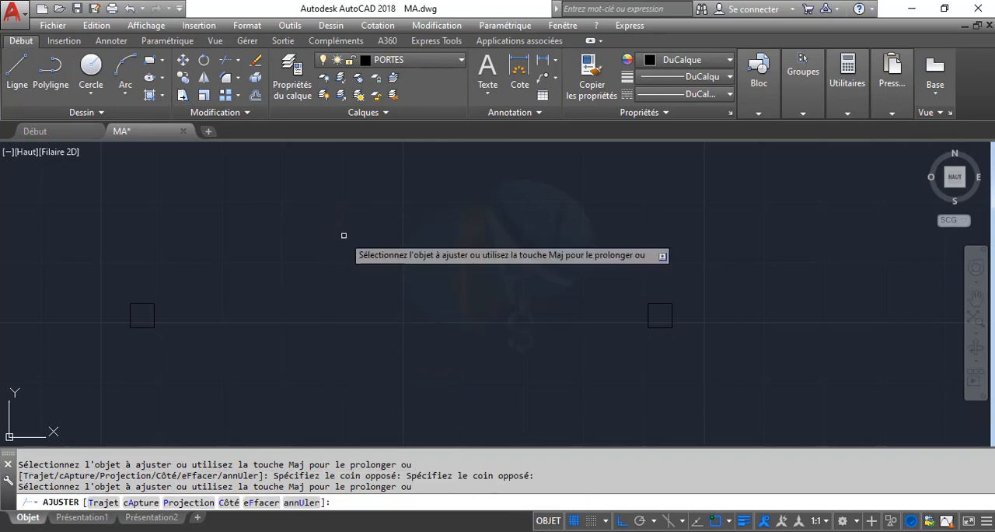
key("Escape")
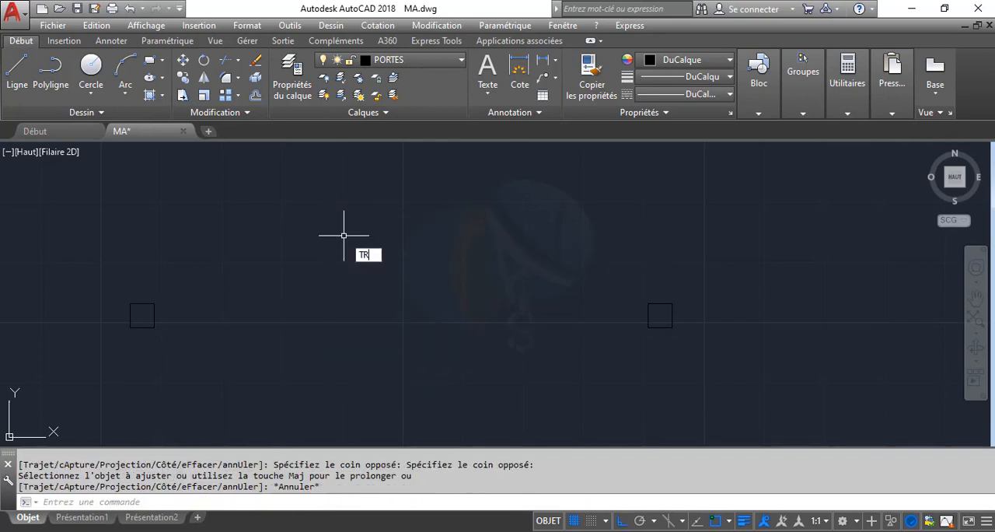
key("Escape")
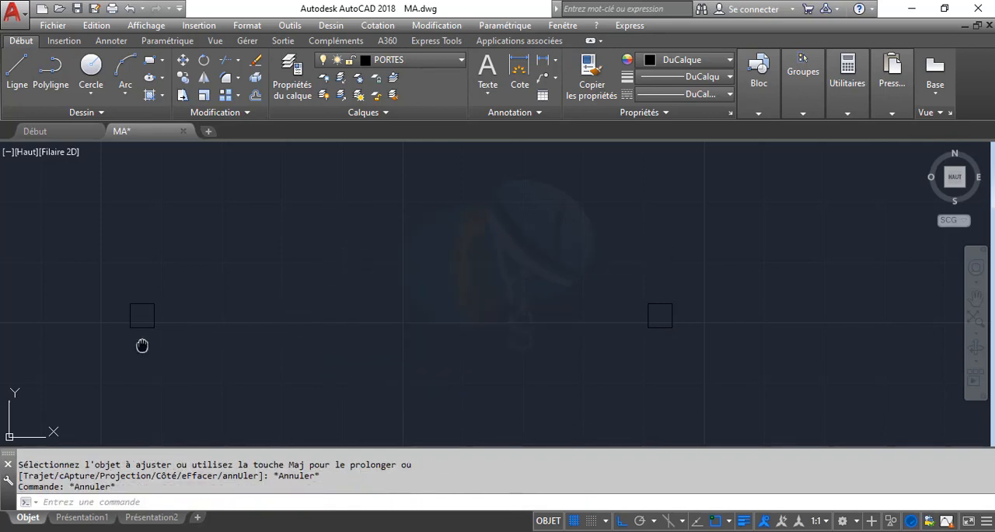
Draw a horizontal line joining the upper inner corners of the two square jambs
middle_click_drag(156, 333, 199, 351)
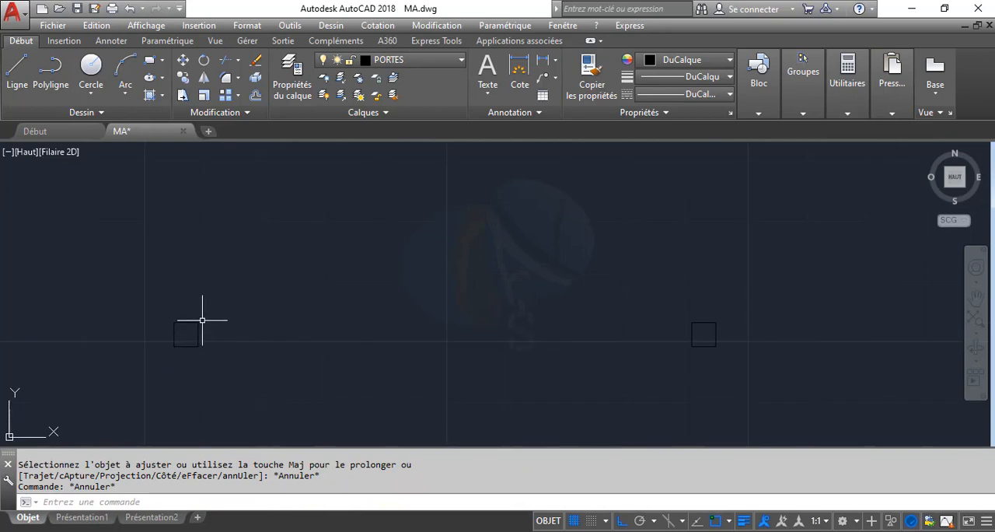
key("Return")
left_click(198, 321)
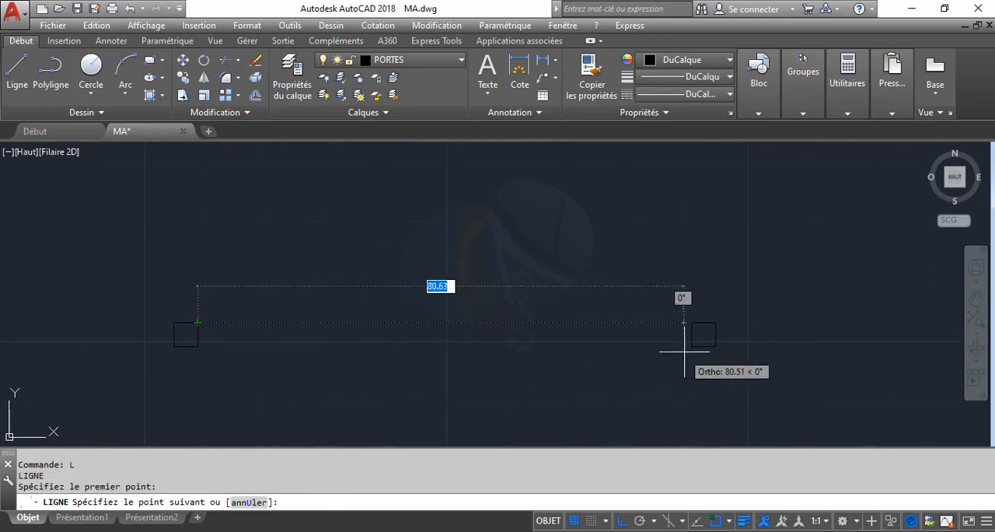
left_click(693, 322)
key("Return")
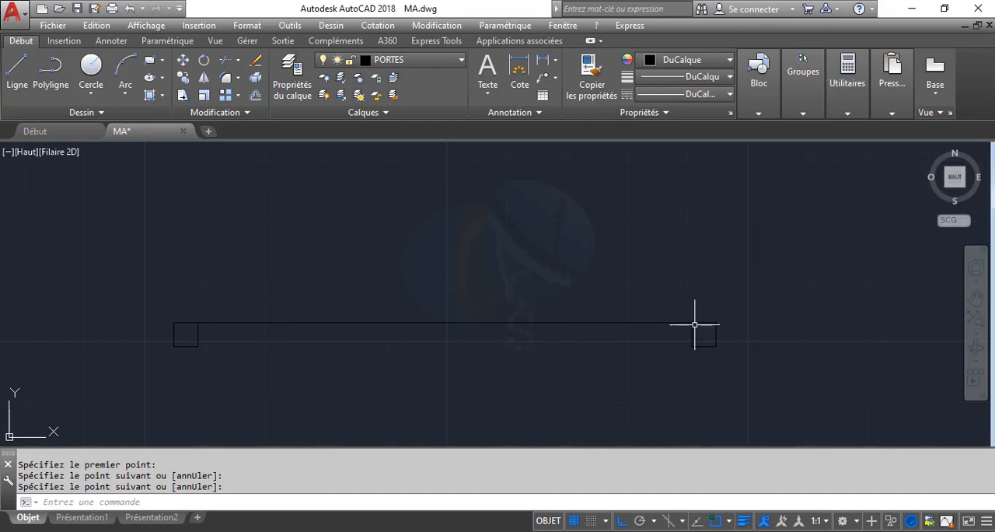
Rotate the line between the jambs 90° upward about the upper inner corner of the left jamb
left_click(472, 361)
left_click(299, 241)
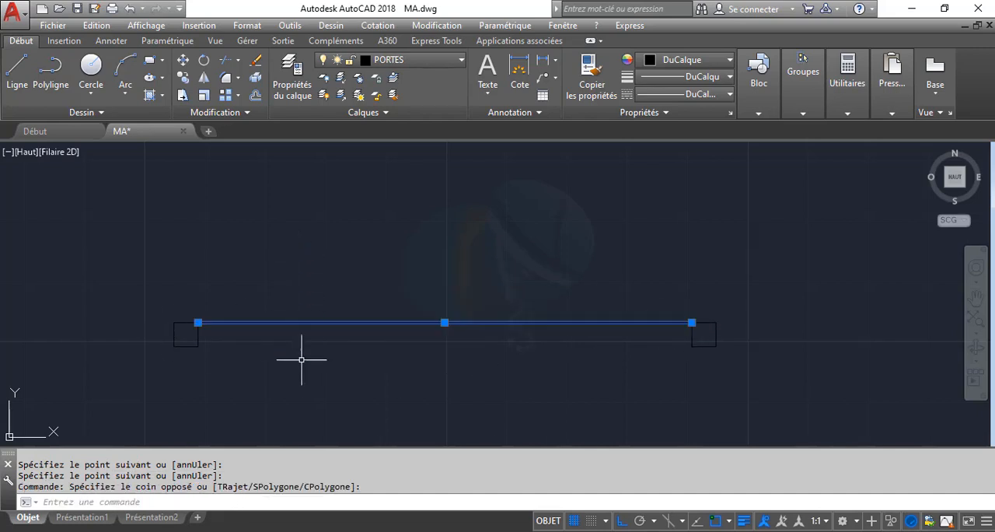
type("RO")
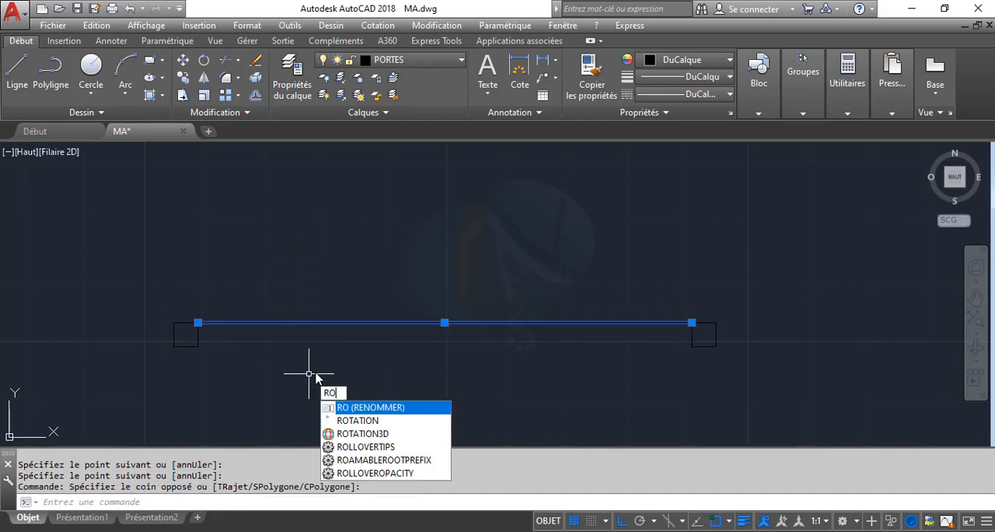
type("TATION")
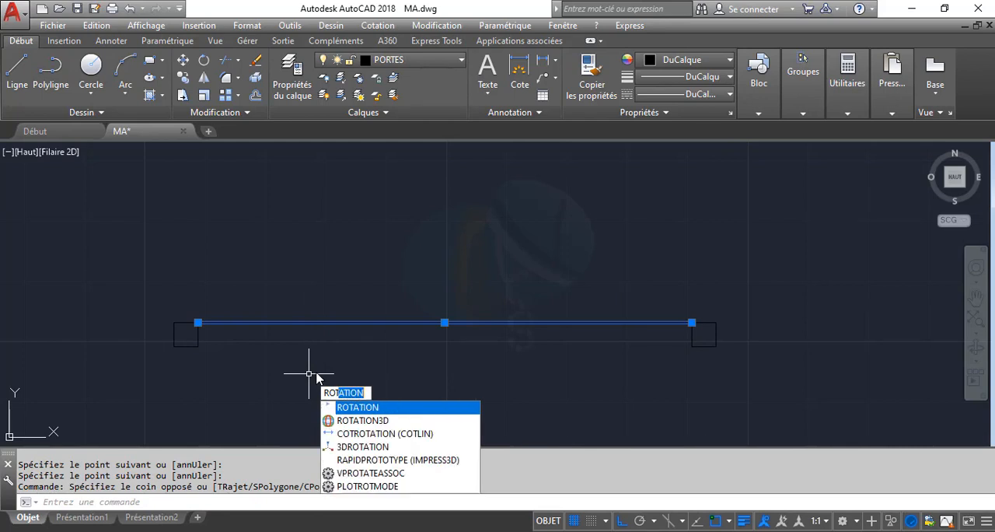
key("Return")
scroll(178, 334, "up", 2)
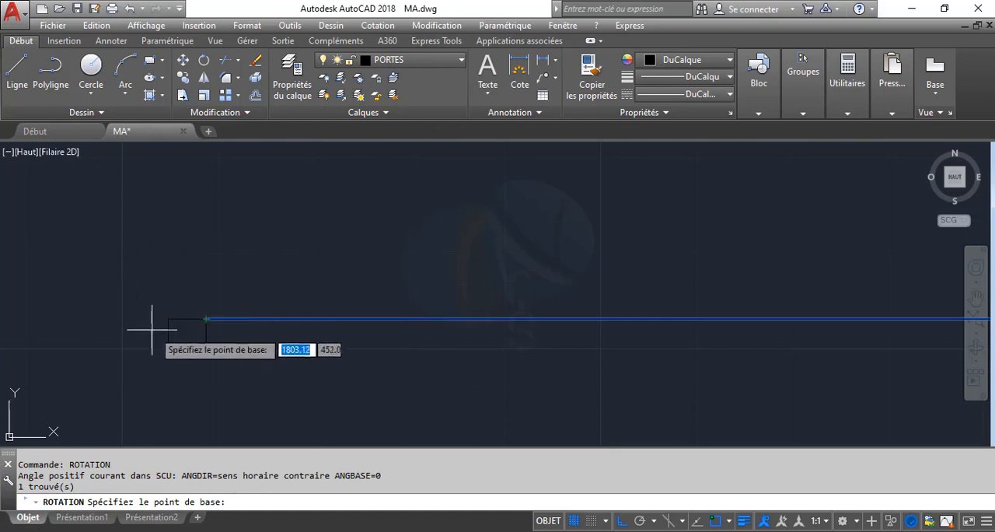
left_click(205, 319)
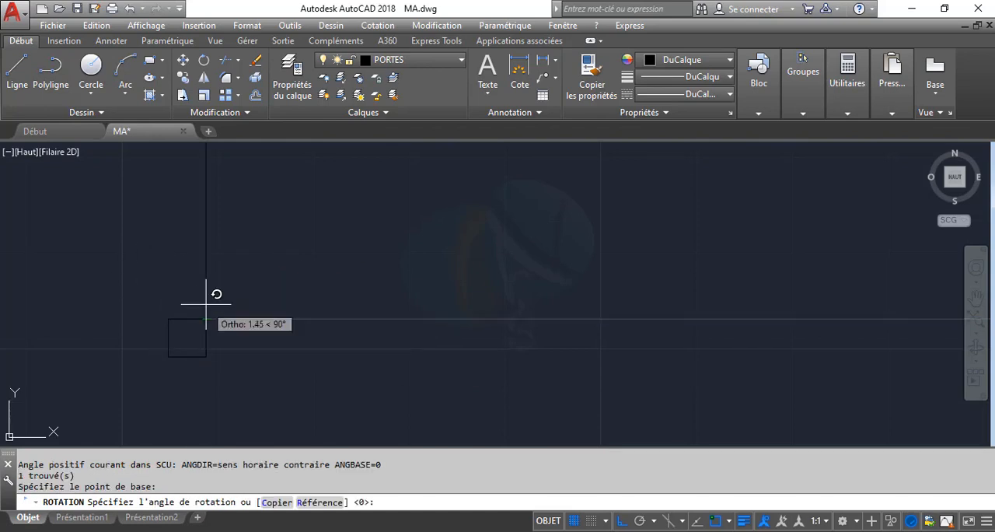
left_click(197, 274)
scroll(250, 279, "down", 6)
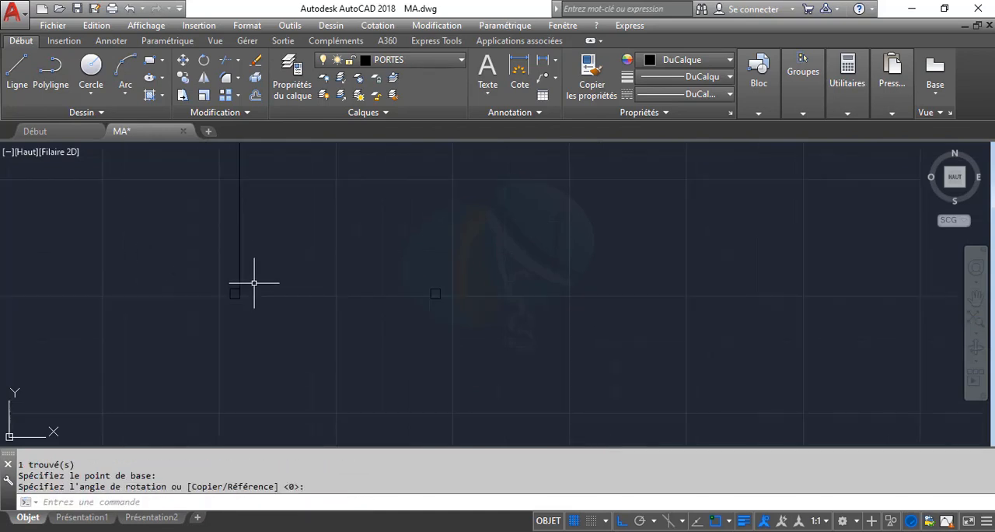
Offset the vertical door line 3 units to the right to give the door leaf its thickness
middle_click_drag(254, 283, 257, 369)
scroll(240, 374, "up", 4)
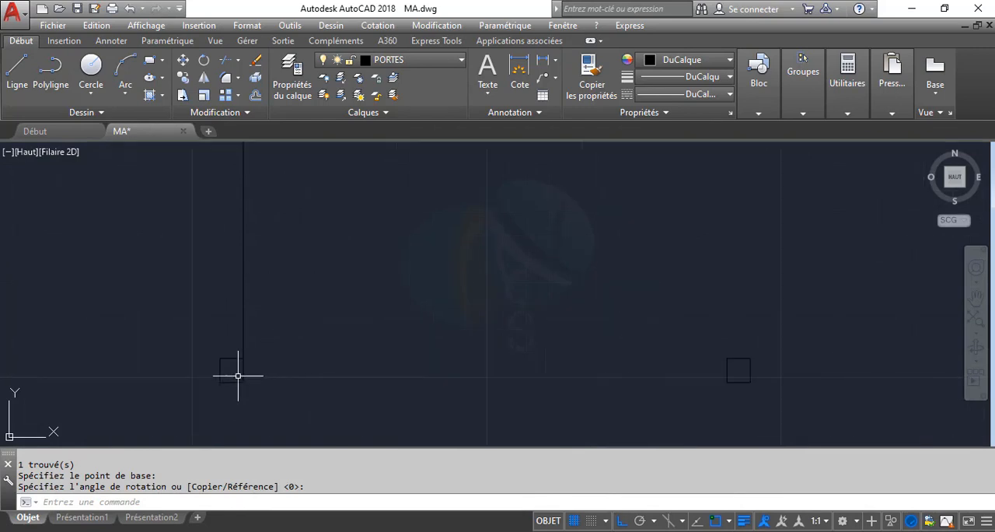
scroll(238, 376, "up", 2)
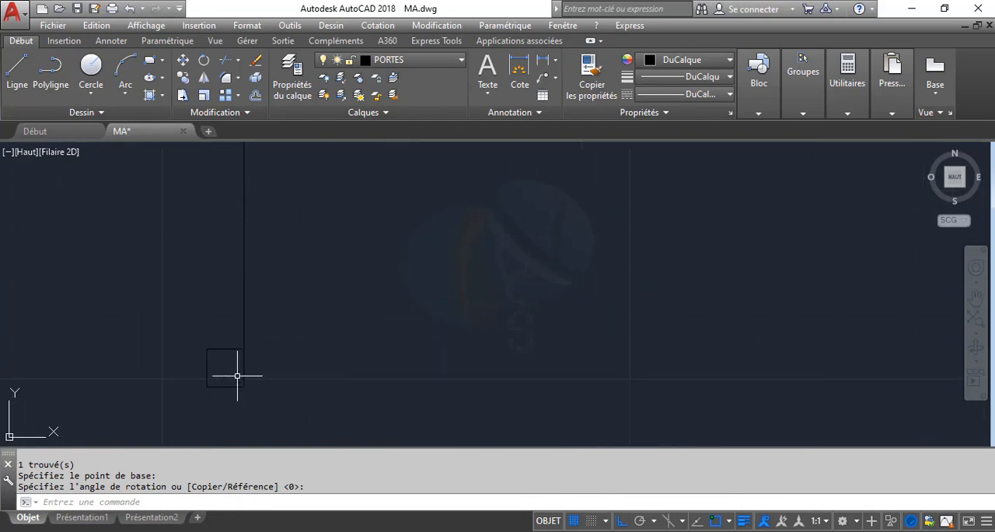
scroll(280, 347, "down", 2)
middle_click_drag(280, 346, 271, 386)
type("dc")
key("Return")
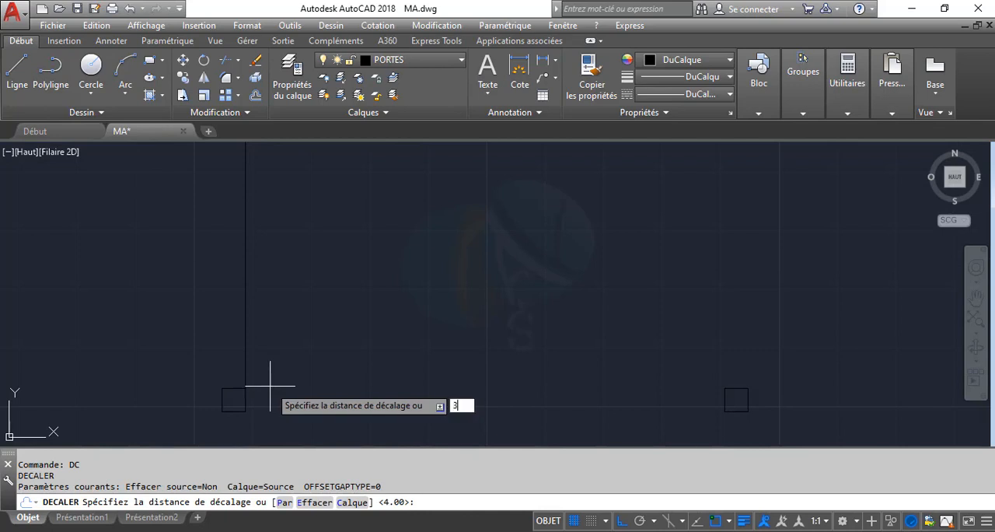
key("Return")
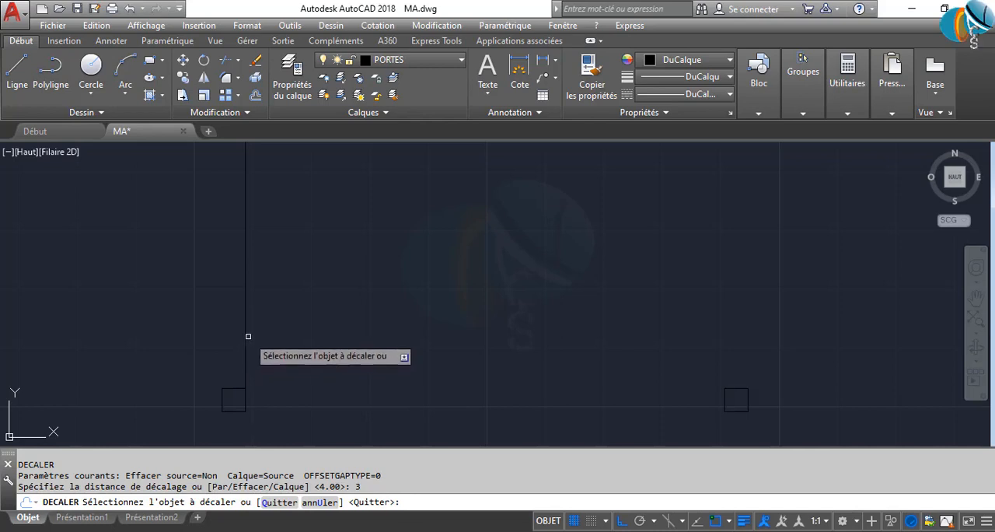
left_click(243, 330)
left_click(256, 332)
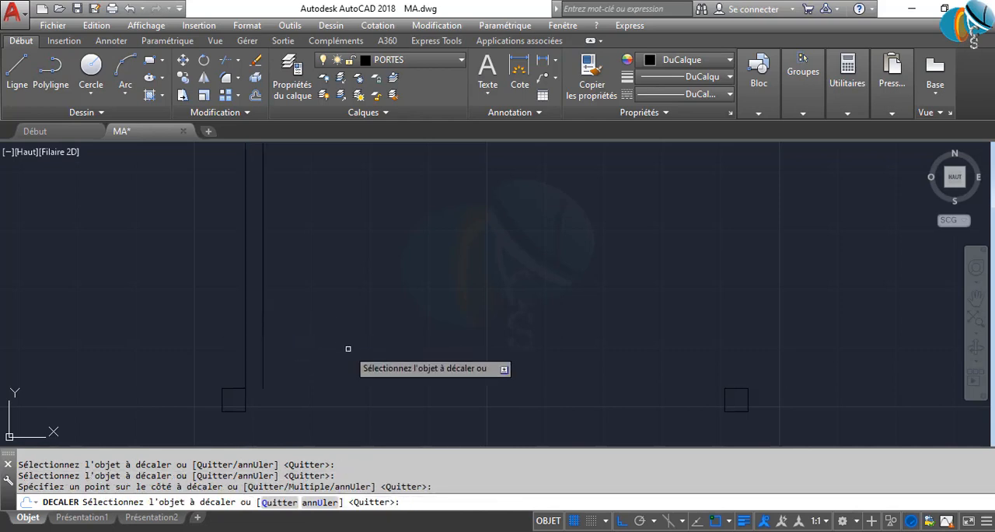
key("Return")
scroll(342, 362, "down", 5)
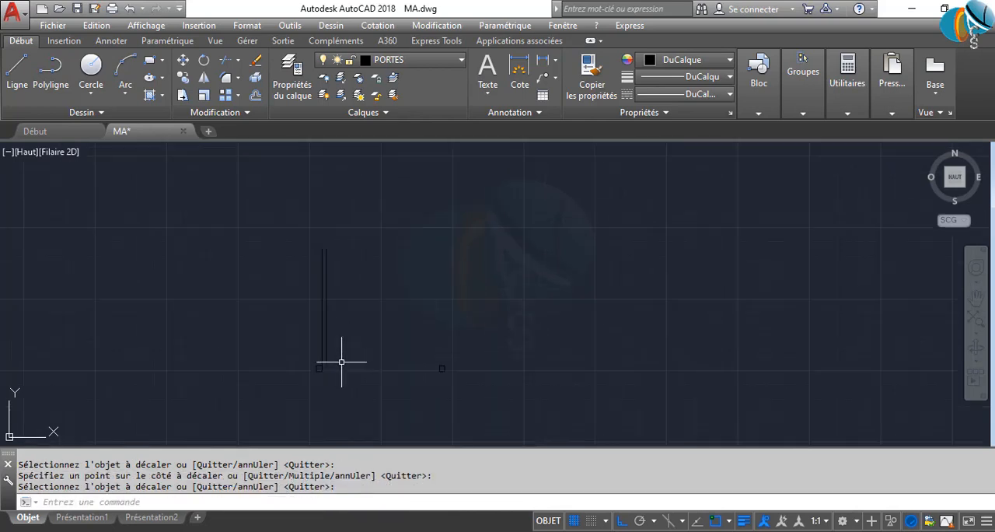
scroll(332, 365, "up", 4)
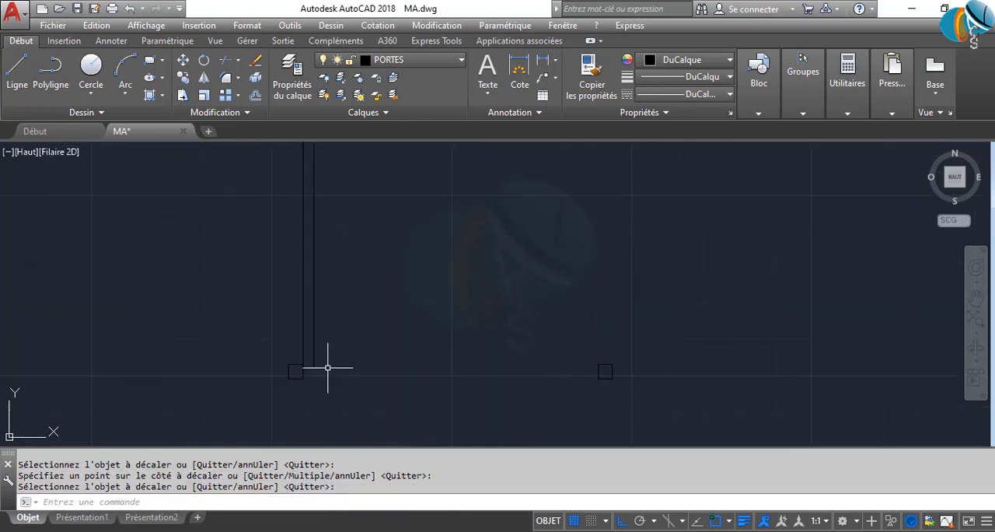
scroll(299, 392, "up", 2)
scroll(300, 393, "up", 2)
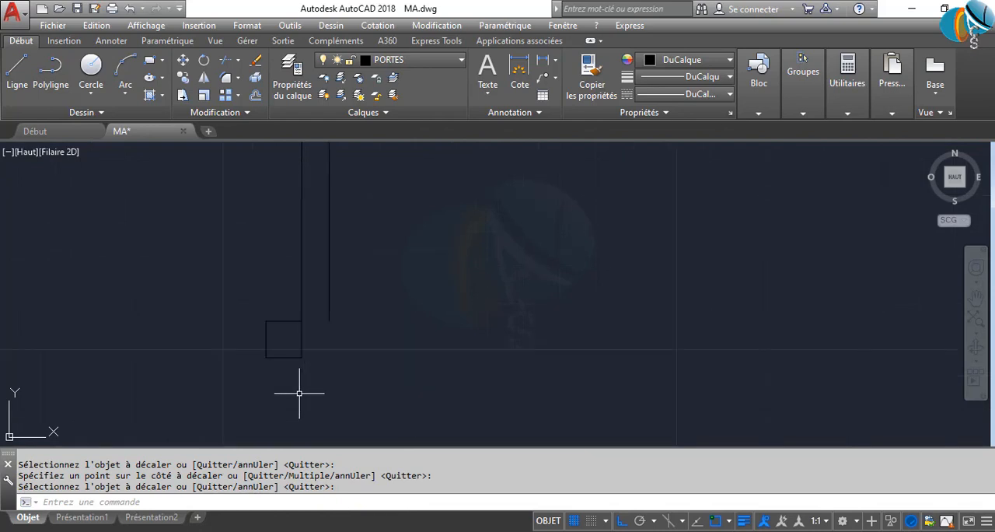
scroll(299, 392, "down", 4)
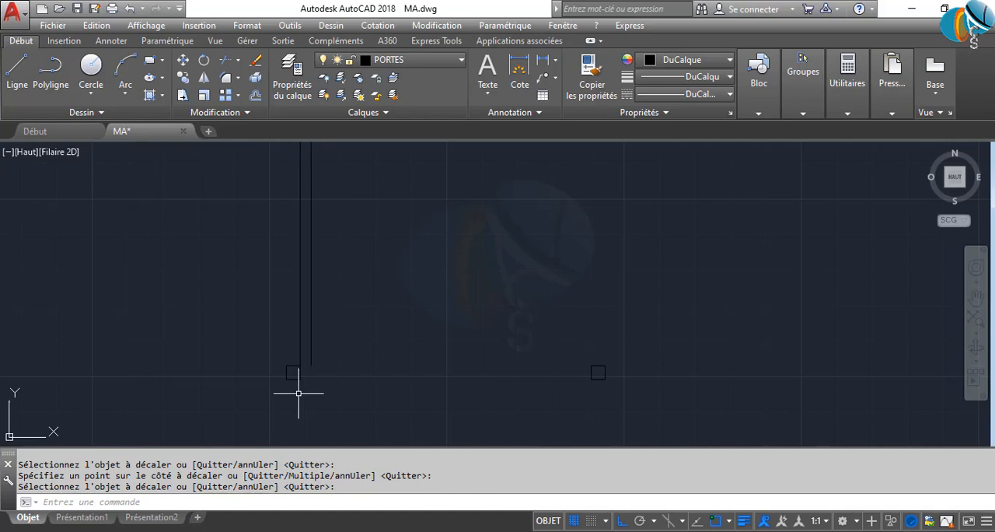
scroll(290, 387, "up", 2)
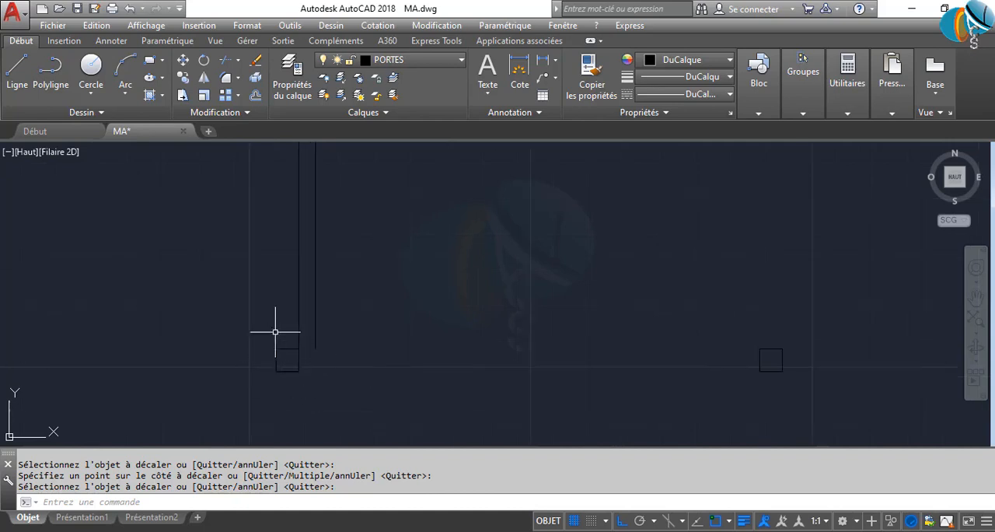
key("Return")
left_click(831, 421)
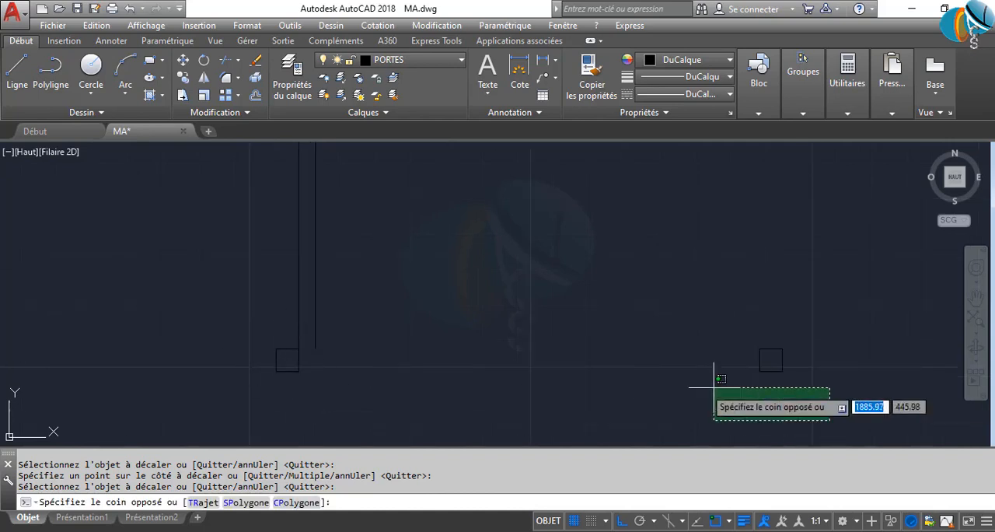
left_click(222, 363)
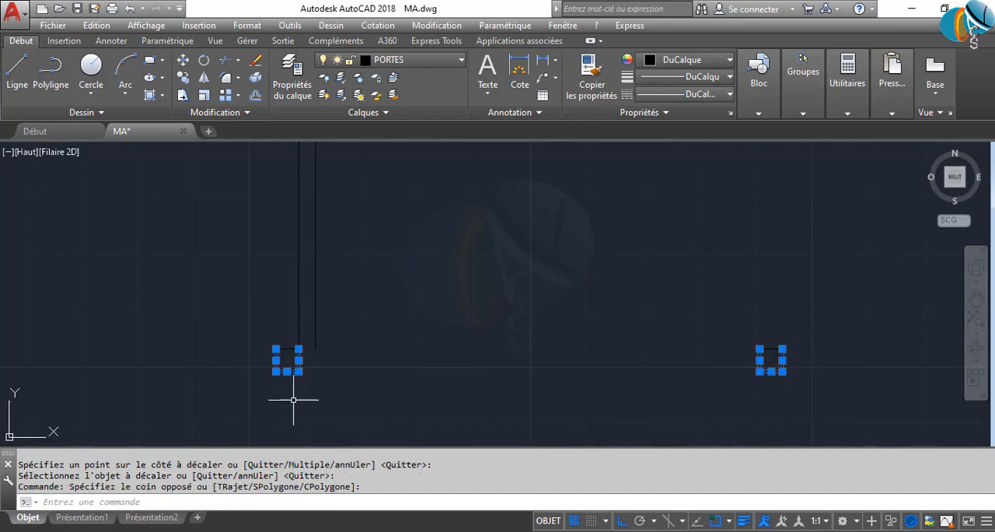
key("Escape")
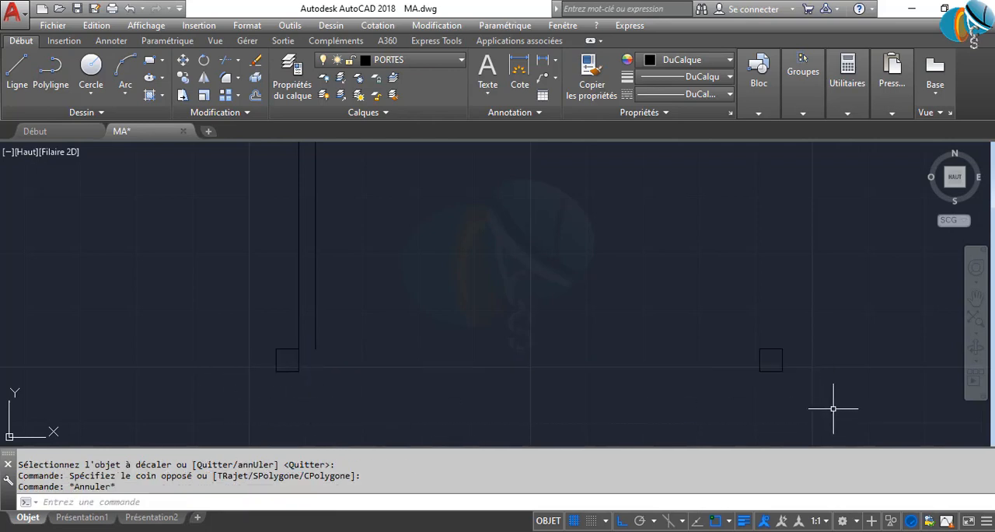
Stretch the lower ends of both jambs 4 units downward
left_click(859, 426)
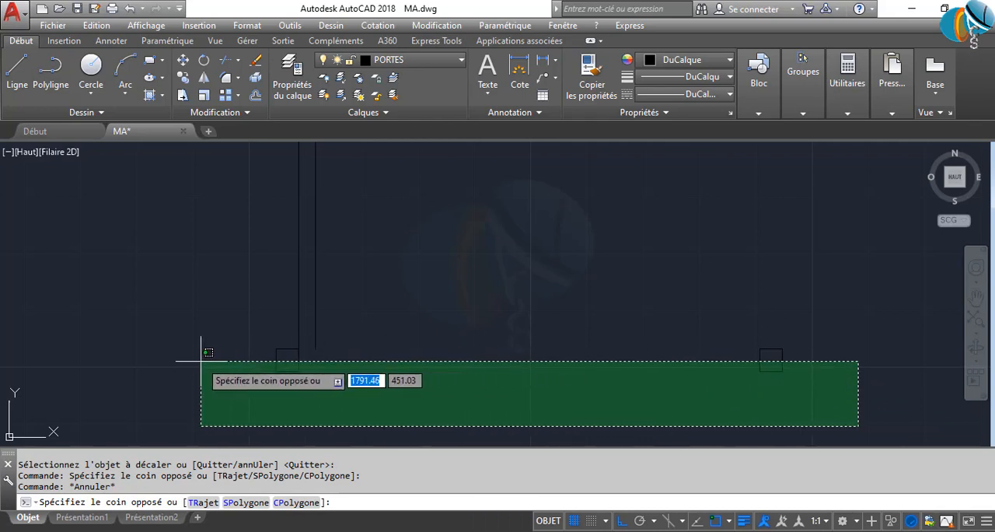
left_click(199, 360)
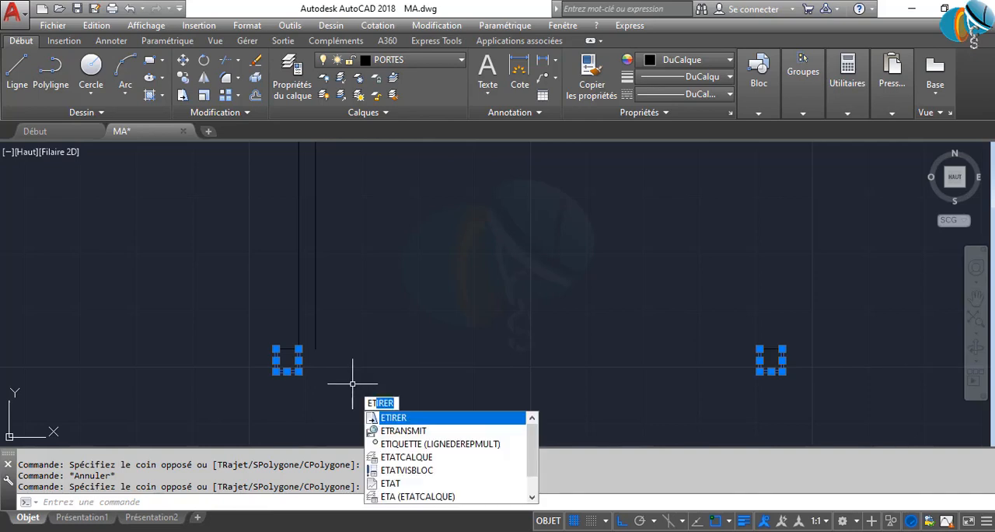
key("Return")
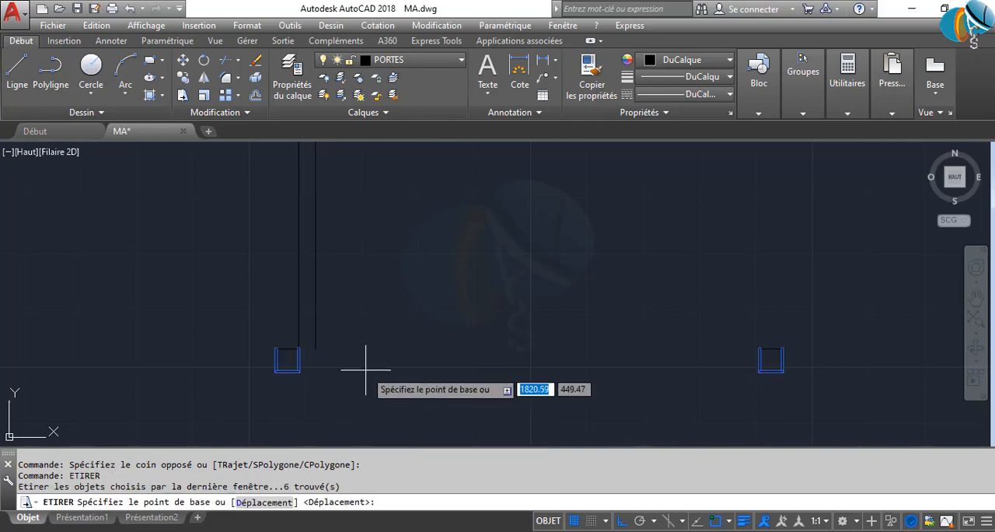
left_click(391, 359)
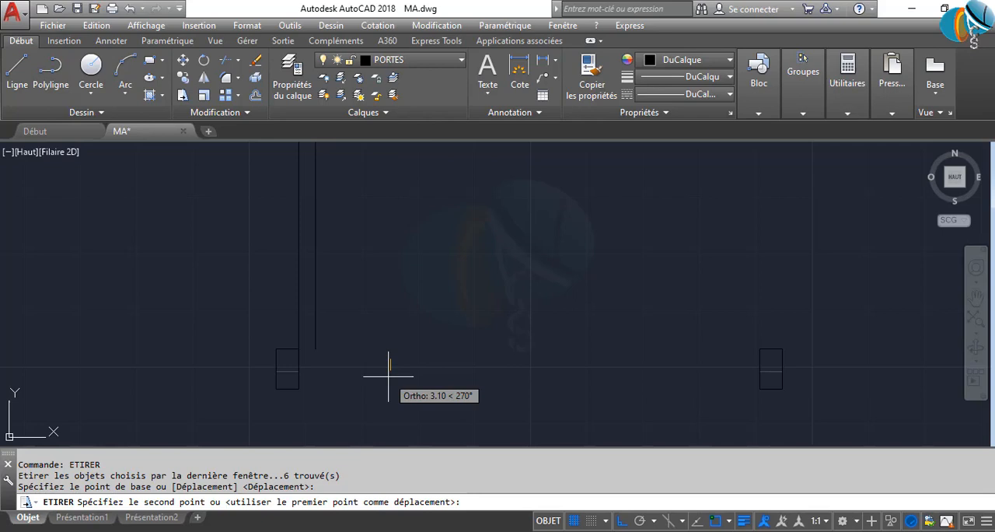
type("4")
key("Return")
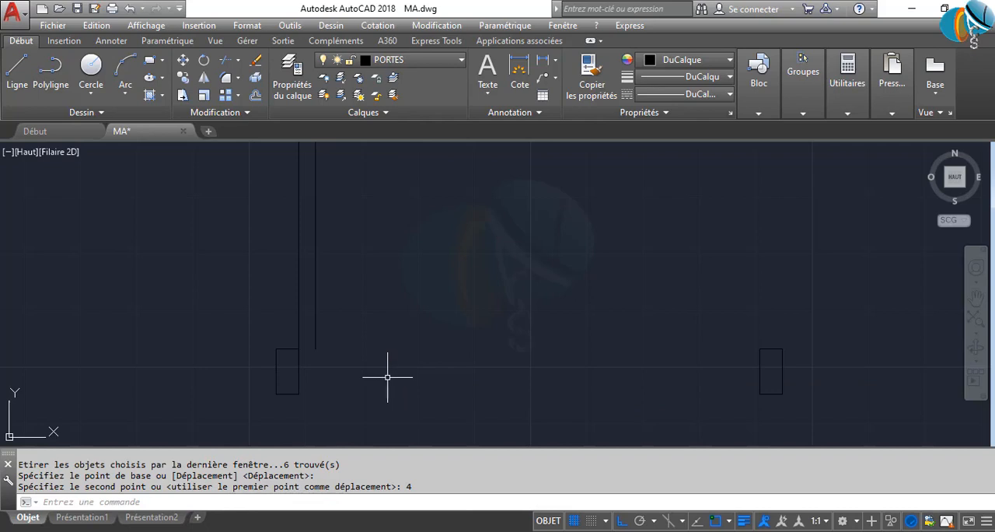
Draw a rectangle from the left jamb's upper inner corner to the relative point -2,-3, inside the jamb
scroll(327, 378, "down", 4)
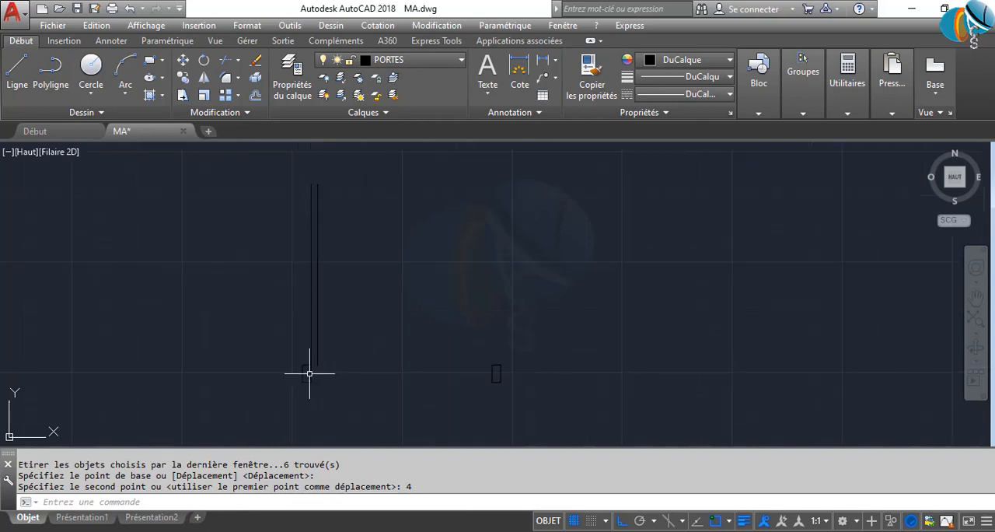
scroll(310, 374, "up", 5)
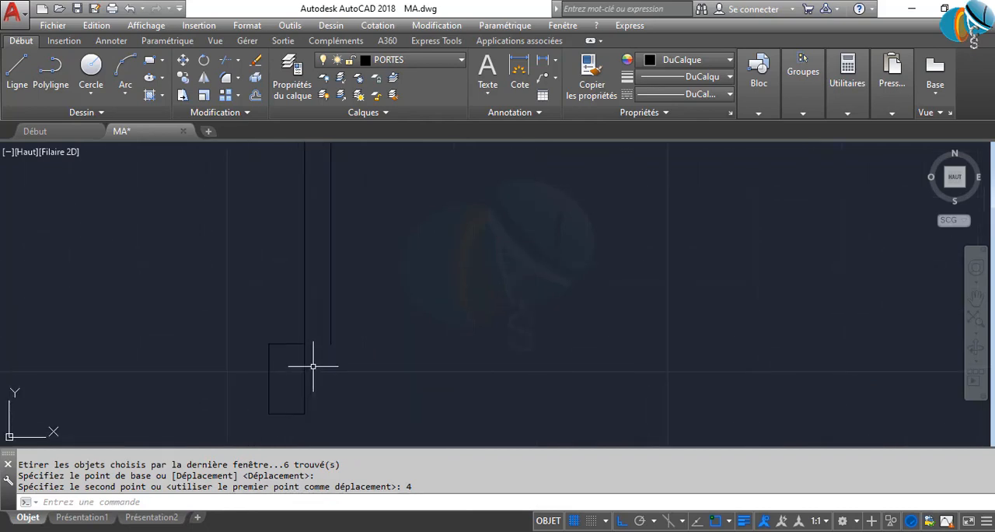
middle_click_drag(312, 364, 318, 380)
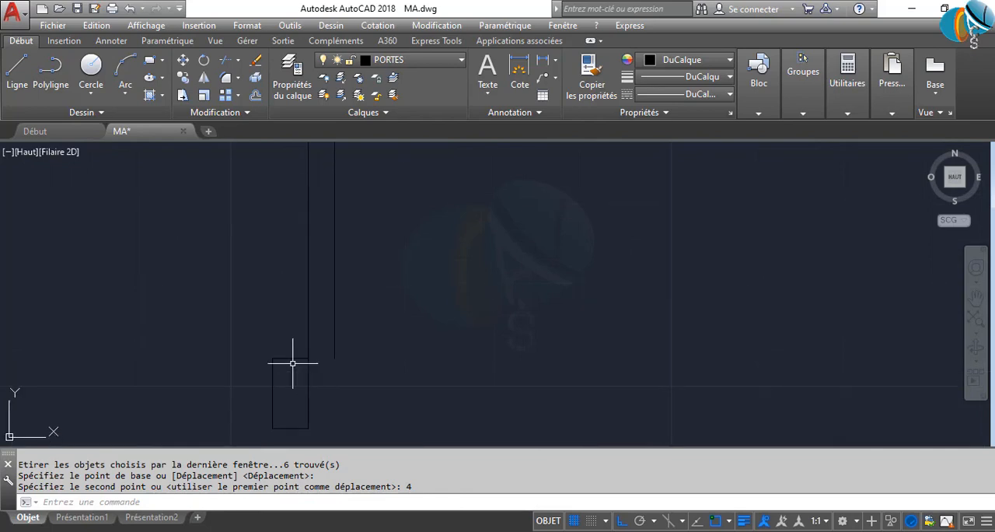
key("Return")
scroll(311, 357, "up", 6)
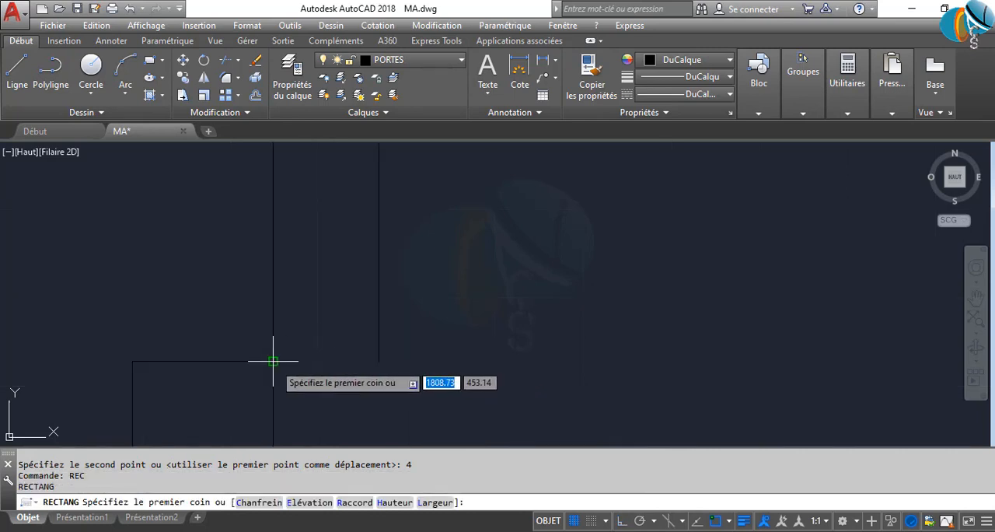
left_click(307, 359)
middle_click_drag(228, 404, 418, 317)
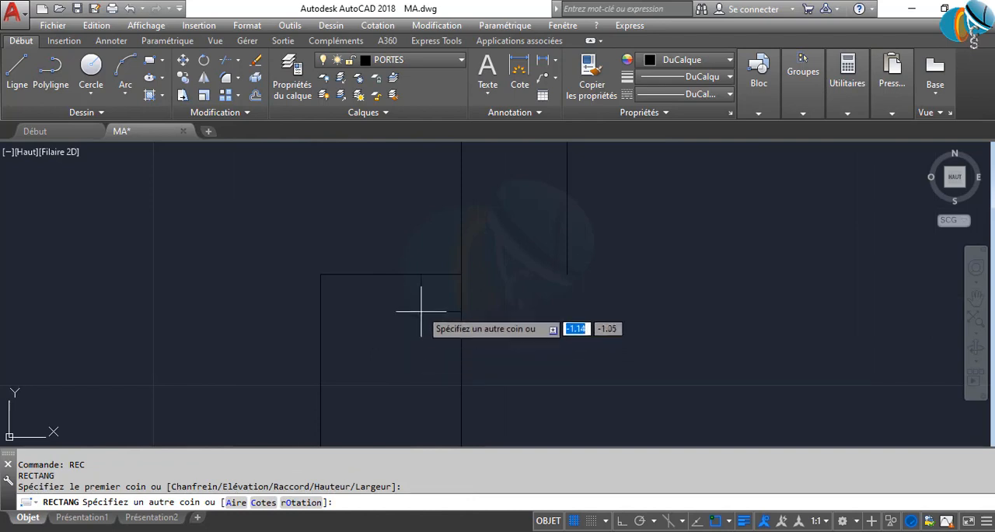
scroll(422, 304, "down", 6)
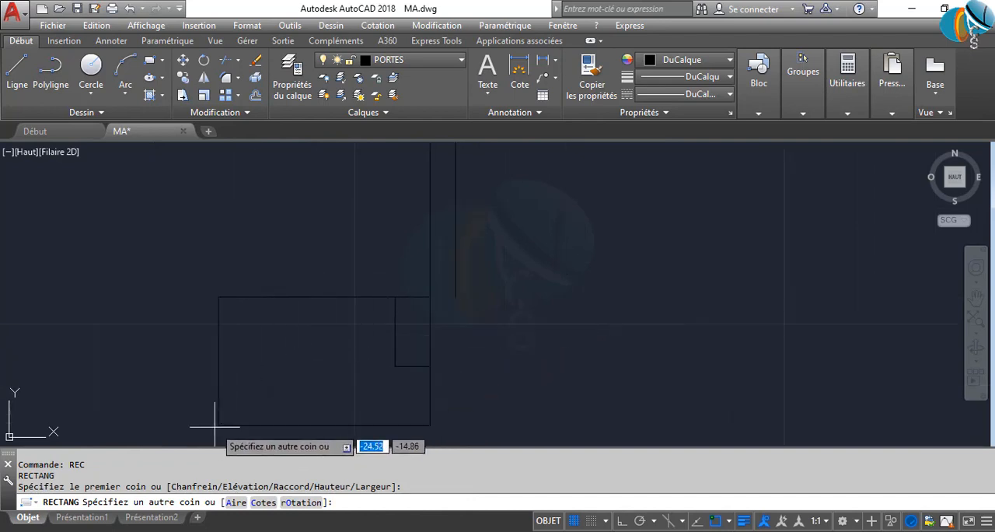
scroll(427, 316, "up", 4)
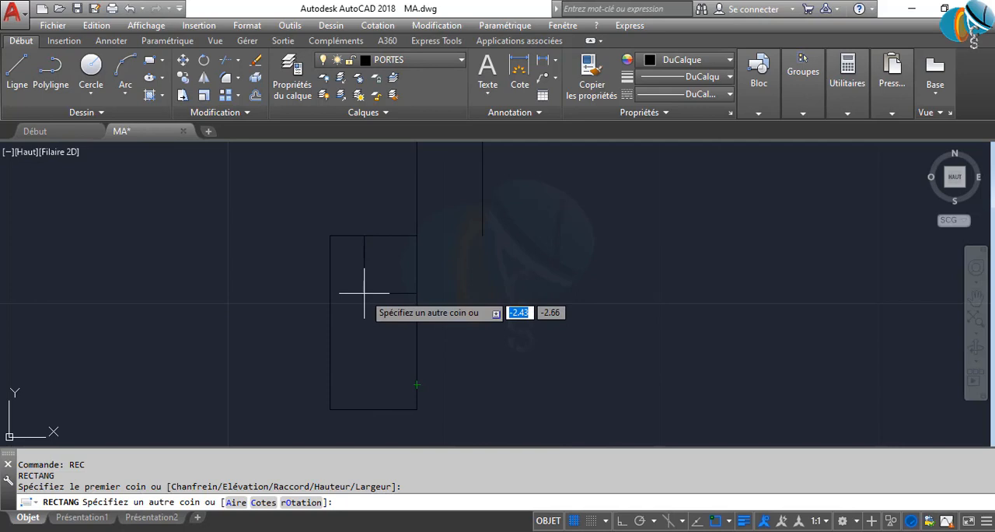
key("Tab")
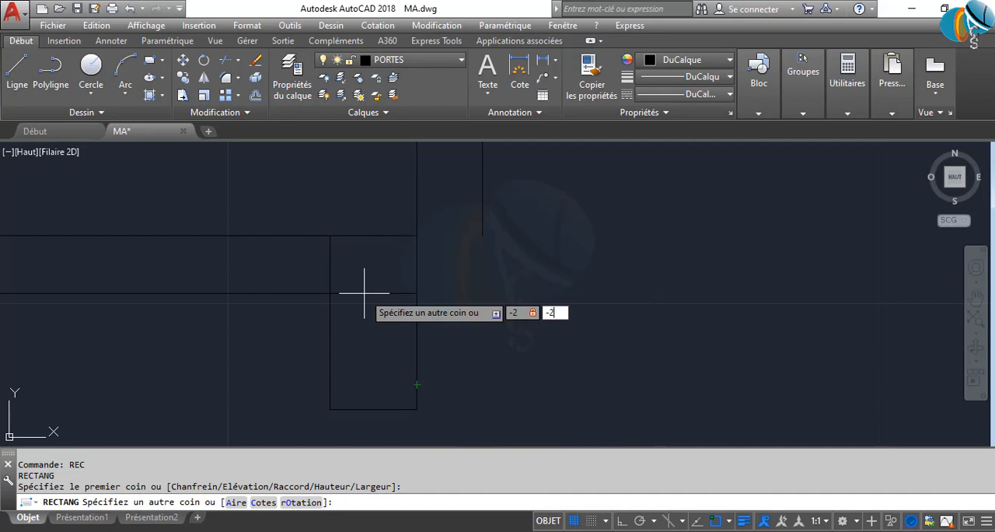
type("-3")
key("Return")
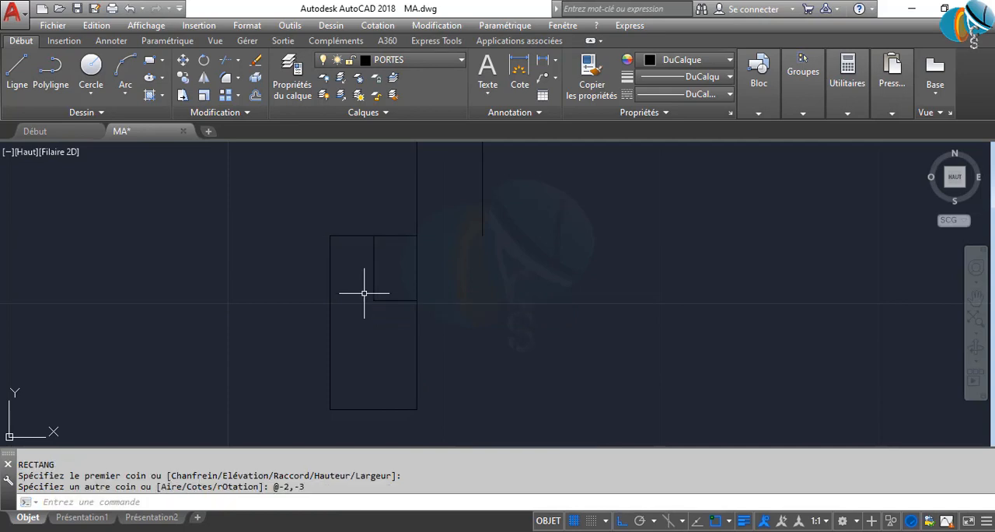
Trim the rectangle's outer edges and the overlapping jamb lines to leave a rebate in the left jamb's upper inner corner
scroll(363, 289, "down", 2)
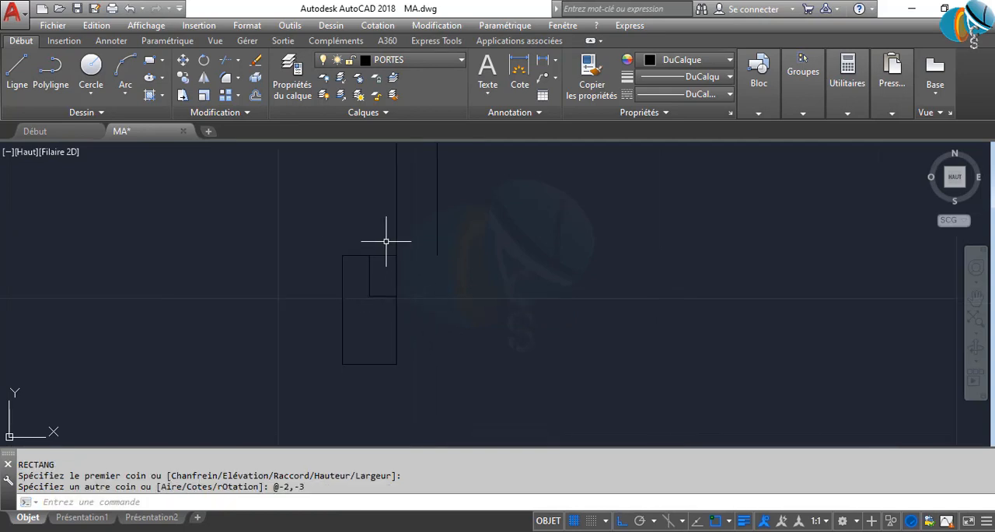
middle_click_drag(385, 241, 387, 333)
scroll(400, 357, "down", 4)
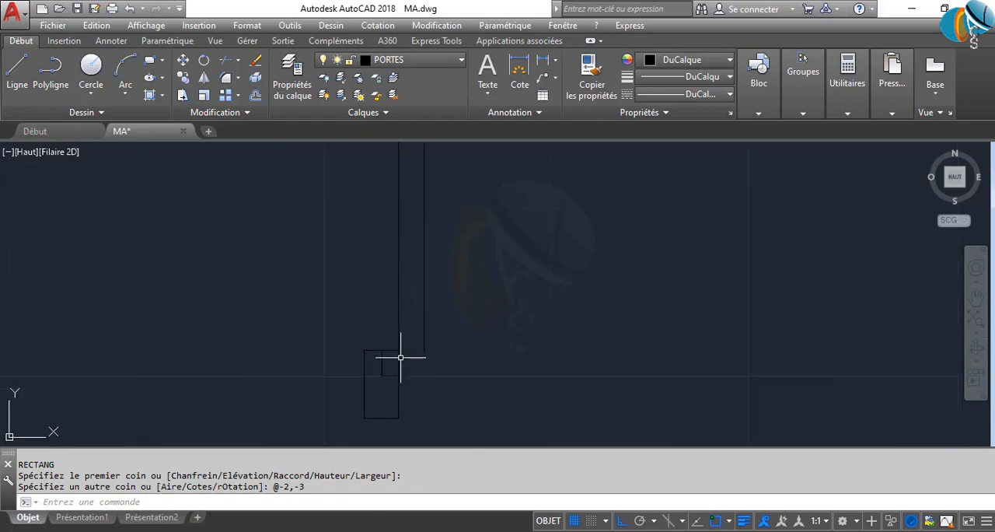
scroll(402, 366, "up", 6)
scroll(400, 364, "up", 2)
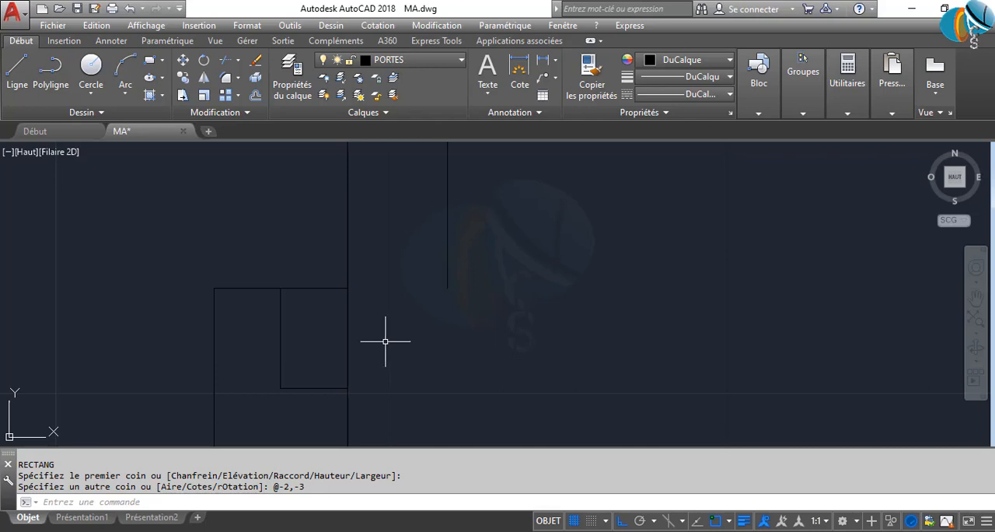
middle_click_drag(351, 298, 346, 338)
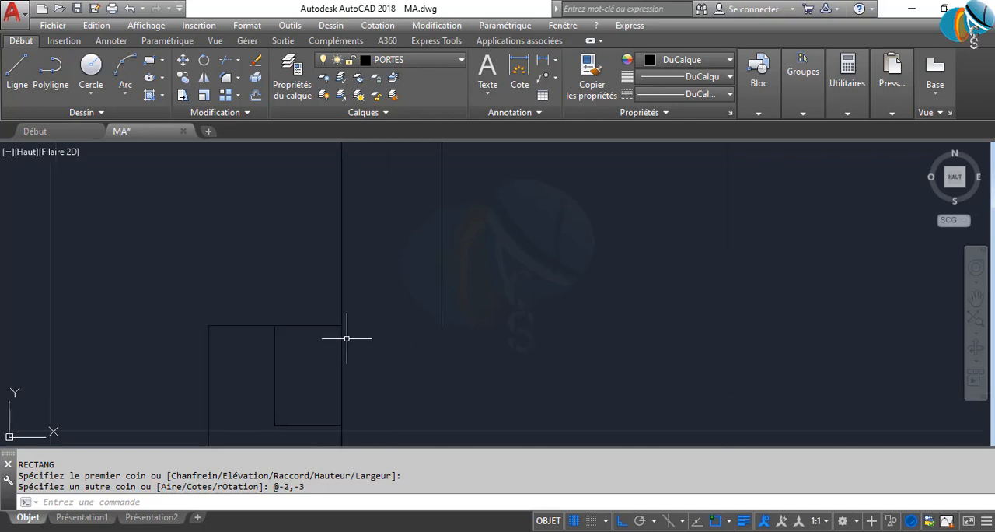
scroll(370, 334, "down", 2)
scroll(380, 332, "down", 3)
scroll(340, 335, "up", 5)
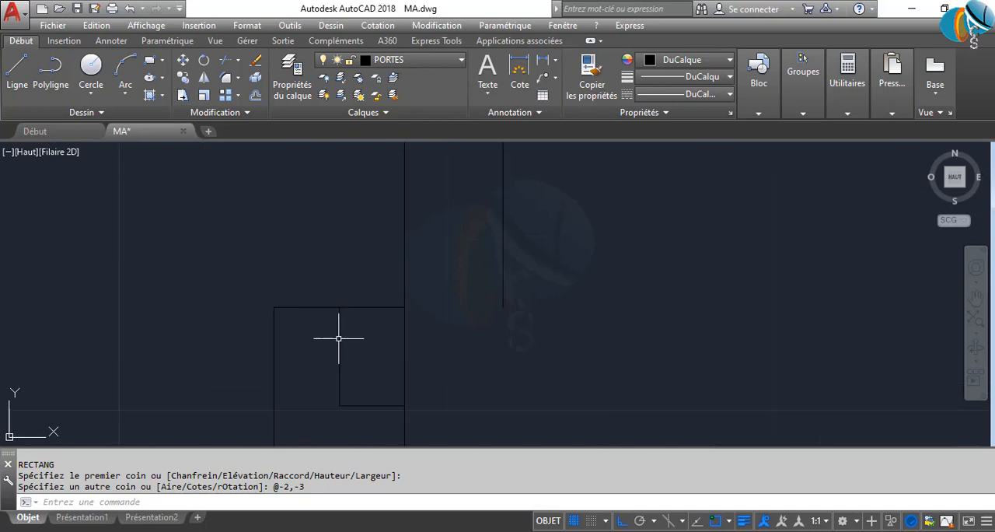
type("AJ")
key("Return")
key("Return")
left_click(368, 339)
left_click(379, 295)
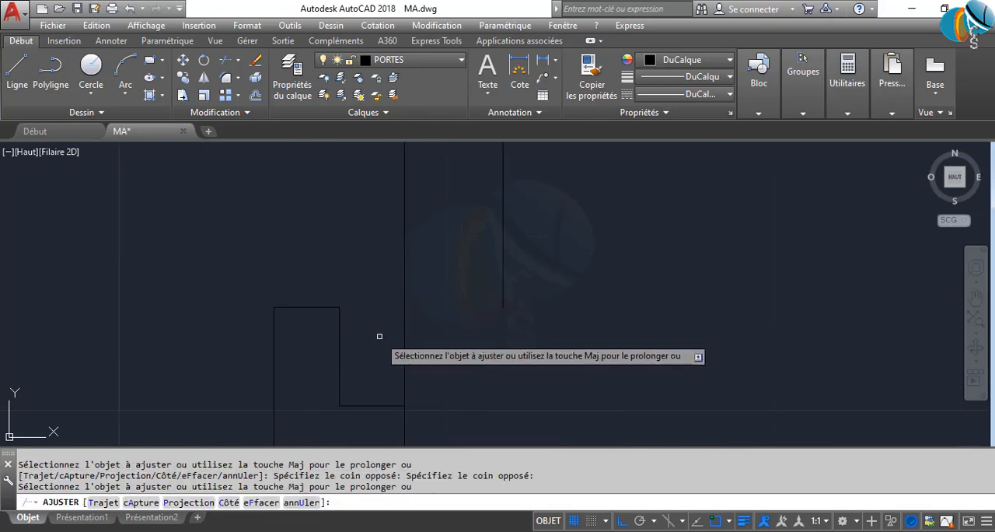
left_click(379, 337)
left_click(470, 362)
key("Return")
Draw a horizontal line from the midpoint of the right jamb's inner side to the left jamb's inner side
scroll(495, 382, "down", 3)
middle_click_drag(495, 382, 352, 358)
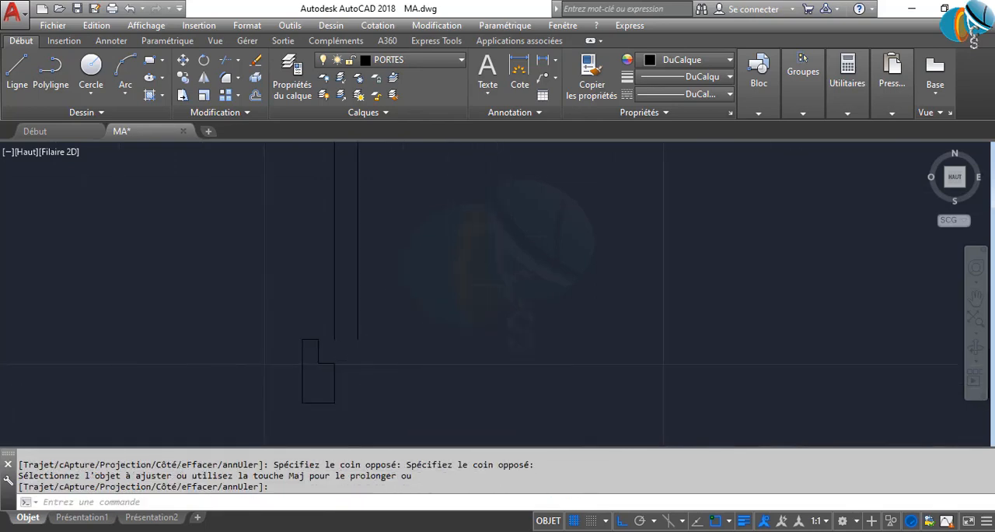
scroll(365, 365, "down", 2)
scroll(621, 374, "up", 2)
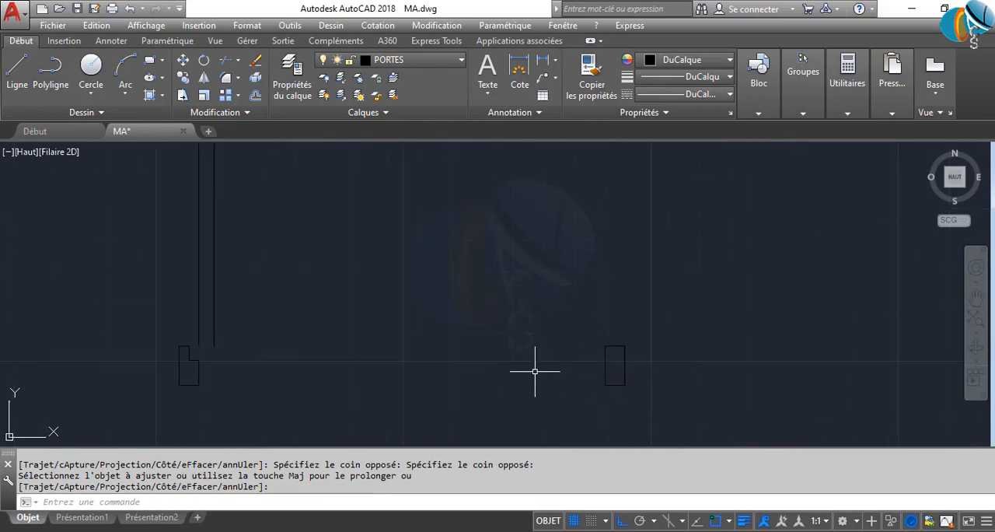
type("L")
key("Return")
scroll(594, 379, "up", 2)
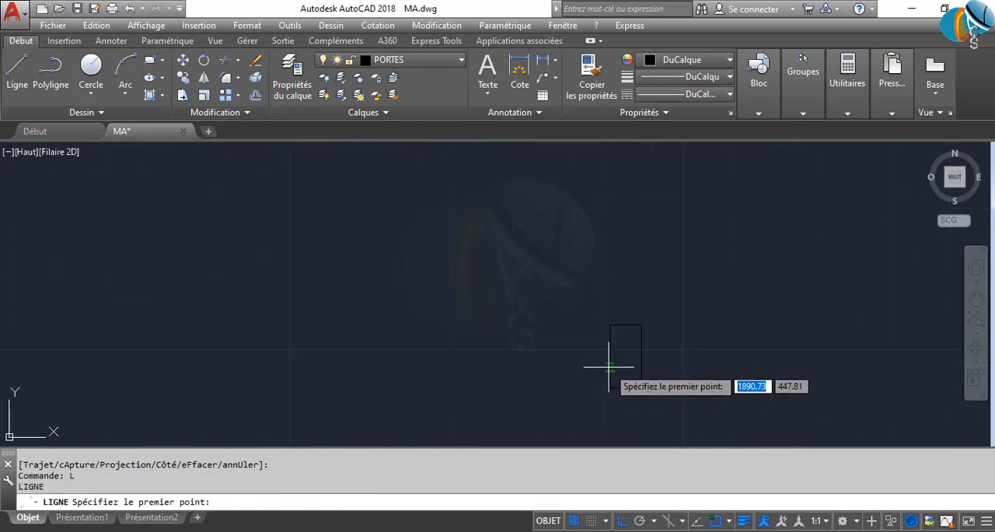
left_click(610, 356)
scroll(654, 373, "down", 3)
scroll(476, 367, "up", 4)
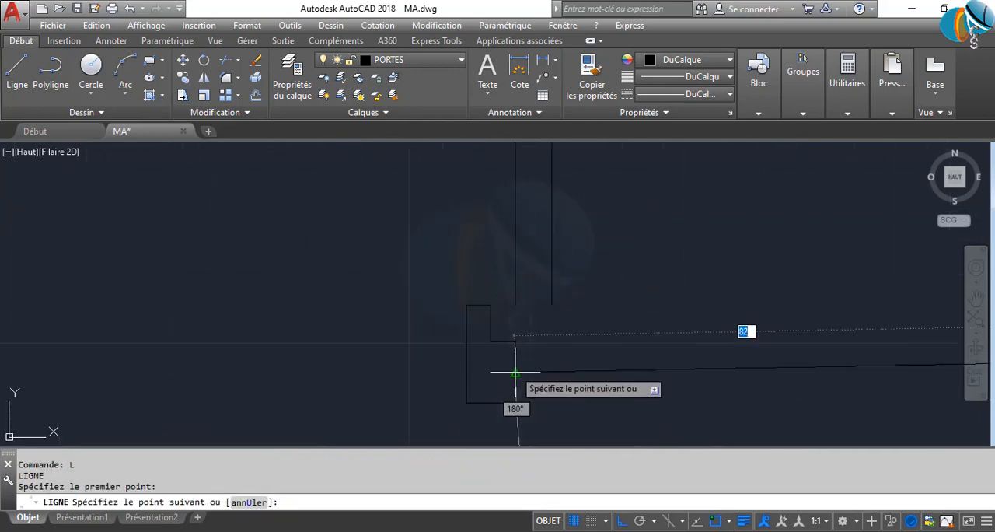
left_click(516, 354)
key("Return")
scroll(600, 382, "down", 4)
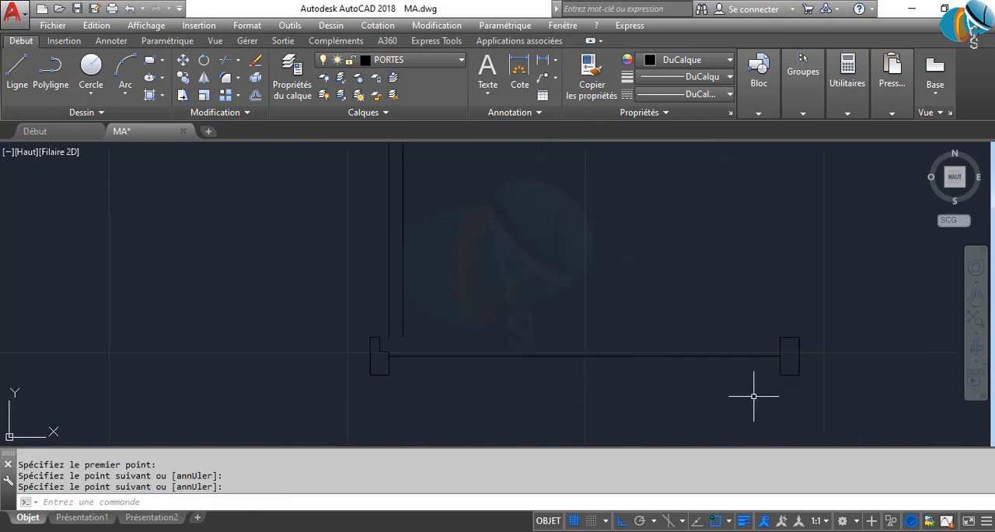
Delete the plain rectangular right jamb, keeping the line that joins the two sides
left_click(769, 309)
left_click(821, 399)
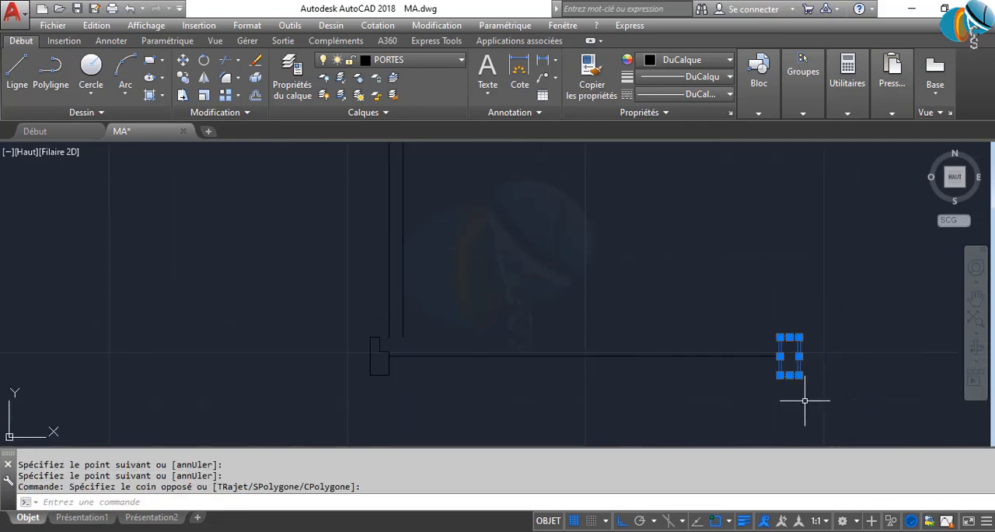
key("Delete")
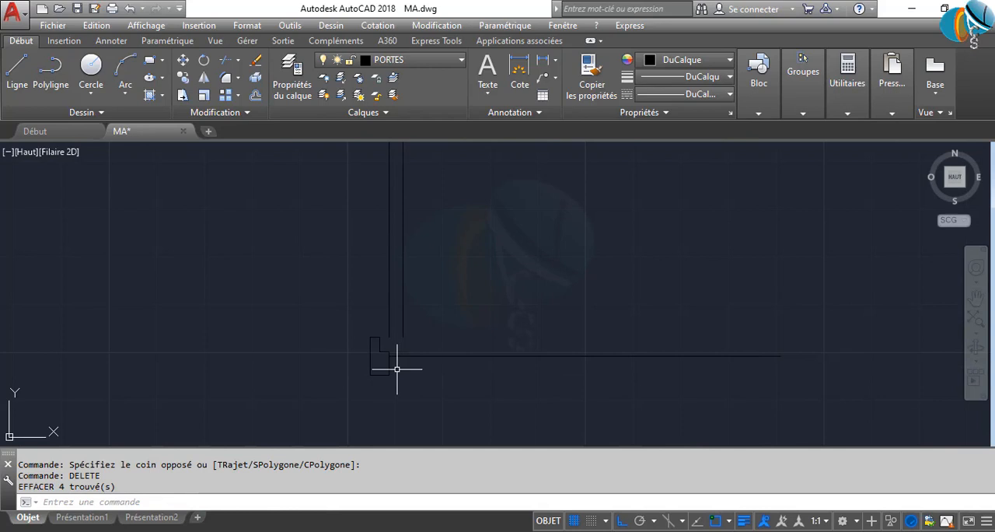
Mirror the rebated left jamb about the midpoint of the joining line to create the right jamb, keeping the original
scroll(396, 369, "up", 2)
left_click(326, 315)
left_click(442, 412)
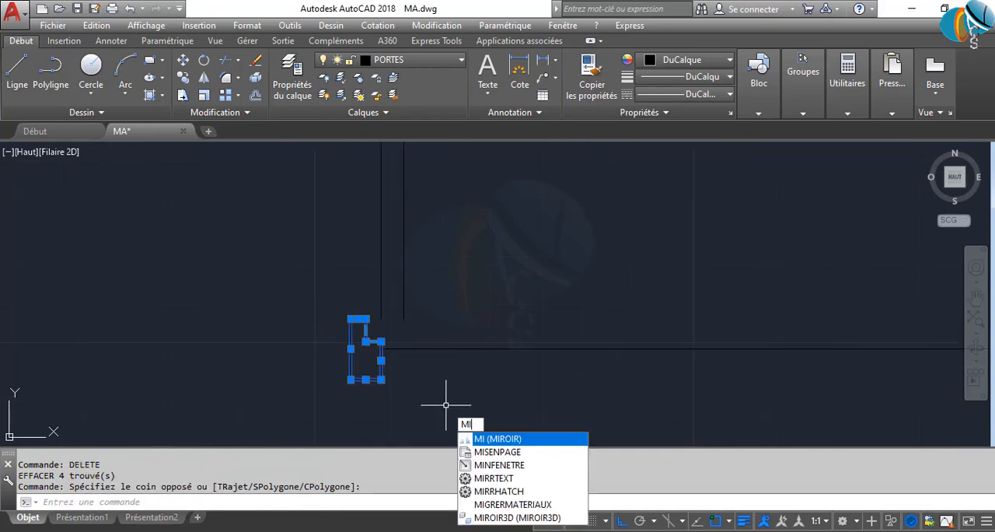
type("MI")
key("Return")
scroll(515, 405, "down", 2)
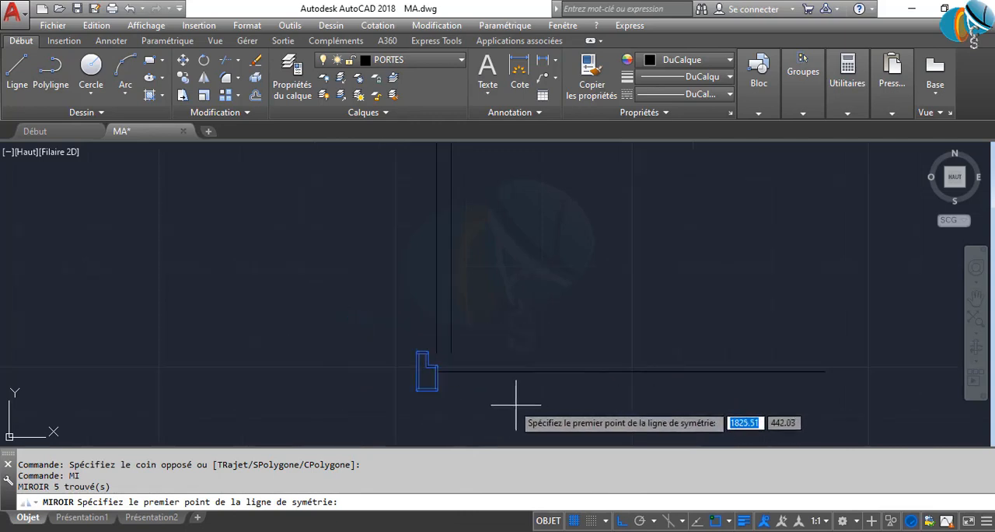
middle_click_drag(515, 404, 418, 395)
left_click(533, 362)
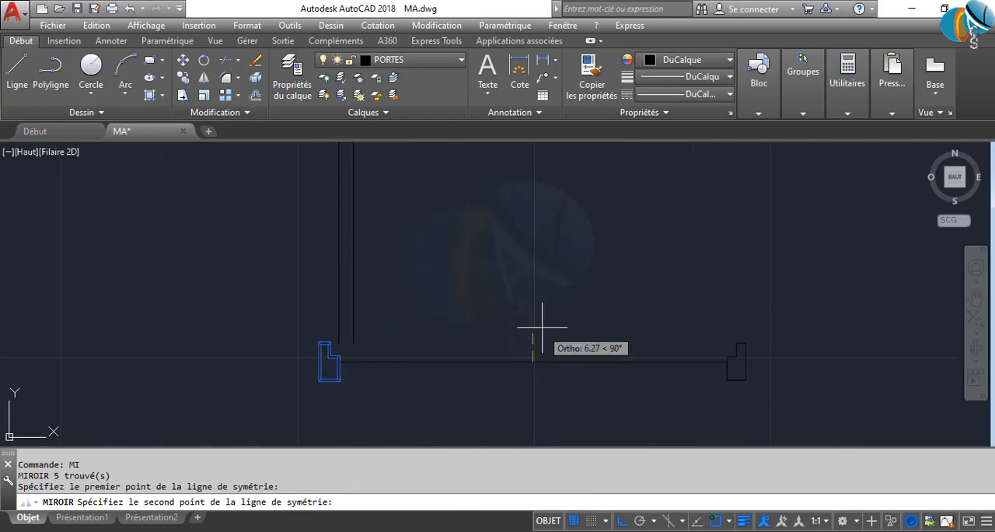
left_click(517, 194)
key("Return")
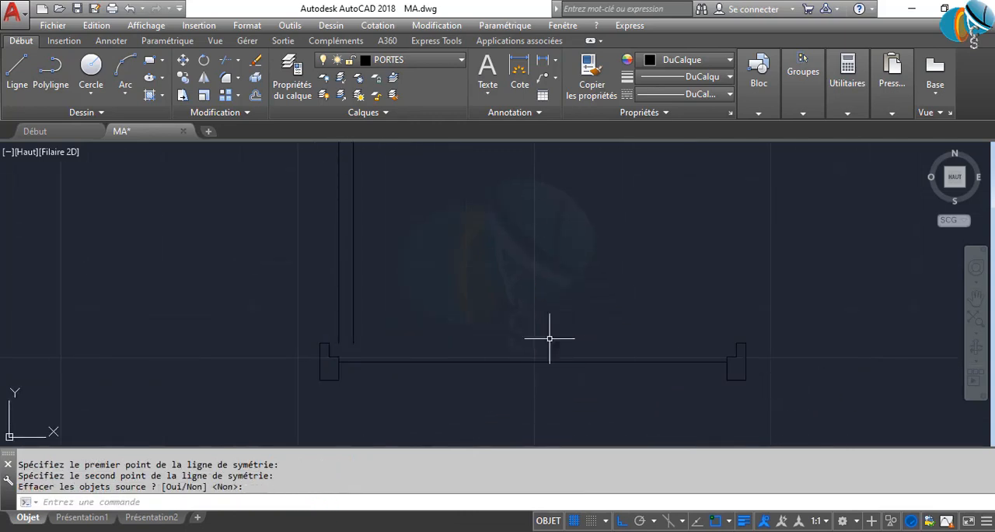
Delete the horizontal line that joins the two rebated jambs
scroll(455, 378, "down", 3)
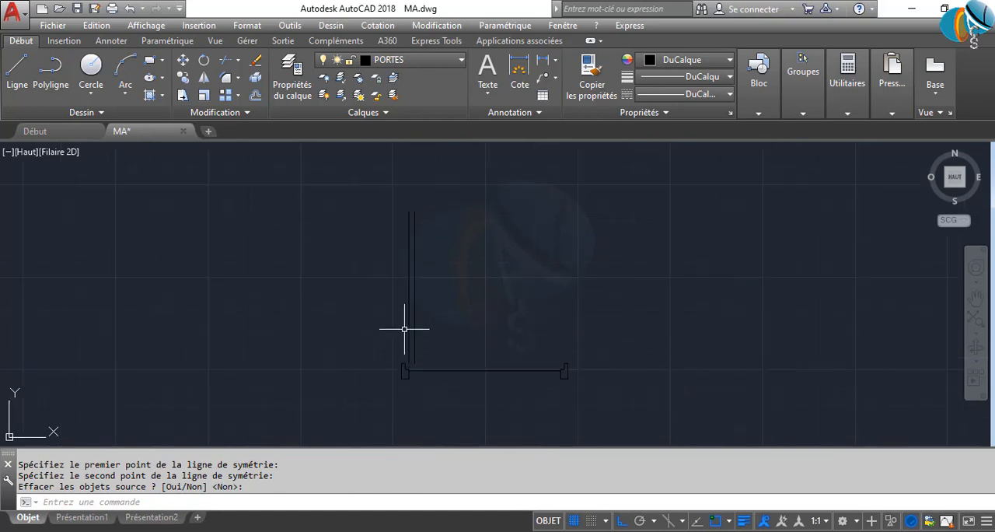
scroll(432, 376, "up", 4)
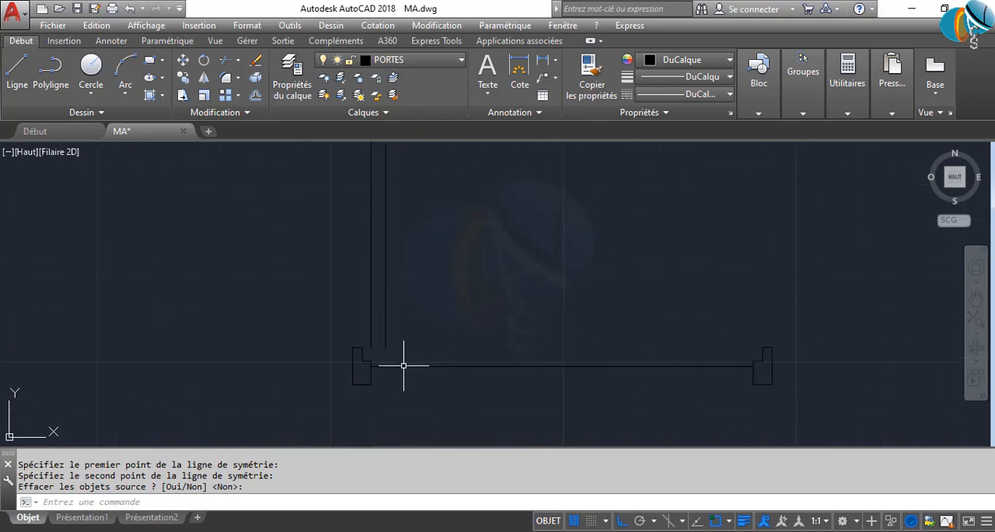
scroll(391, 361, "up", 2)
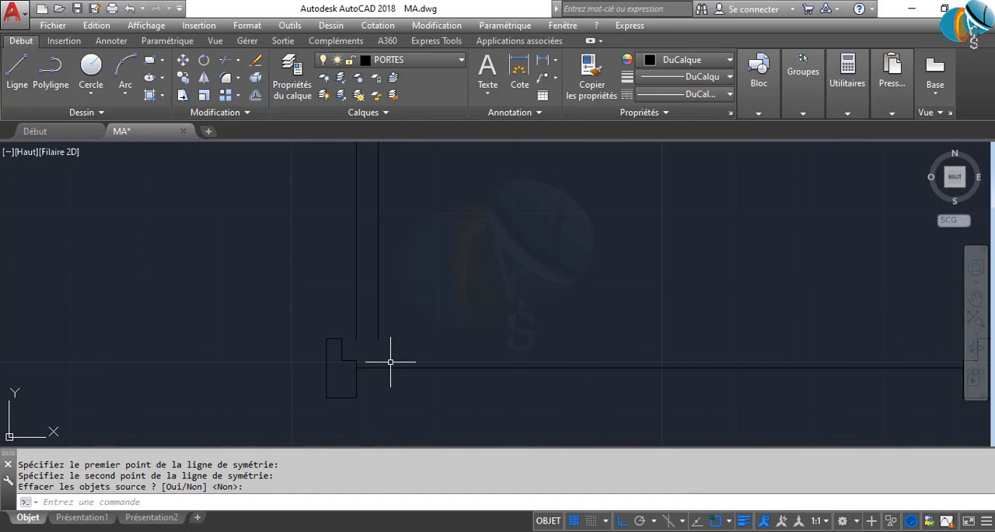
scroll(436, 372, "down", 2)
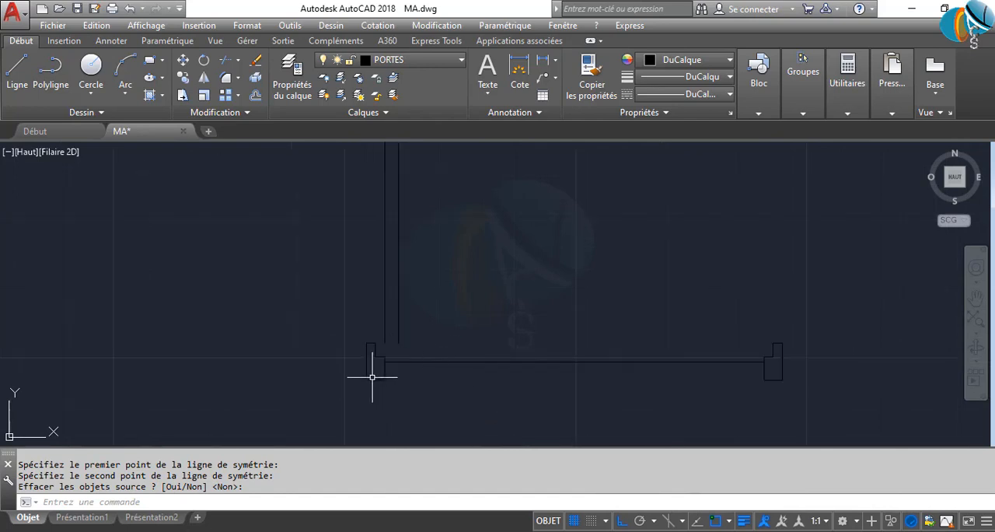
left_click(606, 382)
left_click(537, 324)
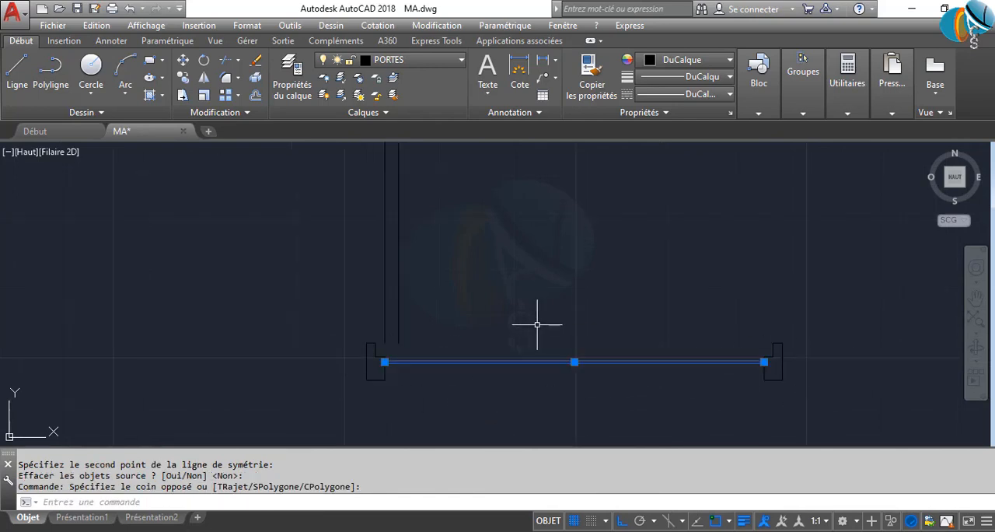
key("Delete")
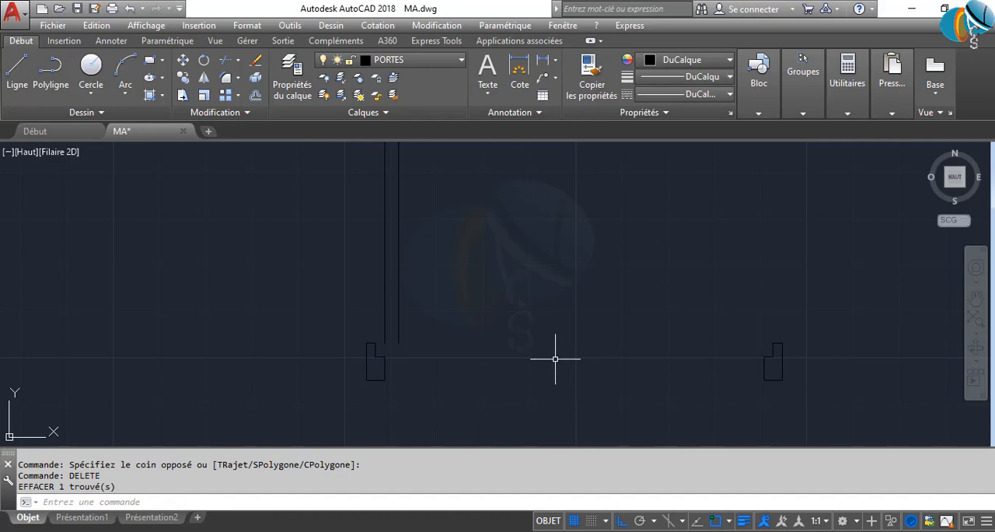
Check the length of the open leaf's vertical lines above the left jamb
mouse_move(549, 359)
middle_mouse_down()
mouse_move(441, 348)
mouse_move(450, 395)
mouse_move(400, 346)
middle_mouse_up()
scroll(450, 394, "down", 2)
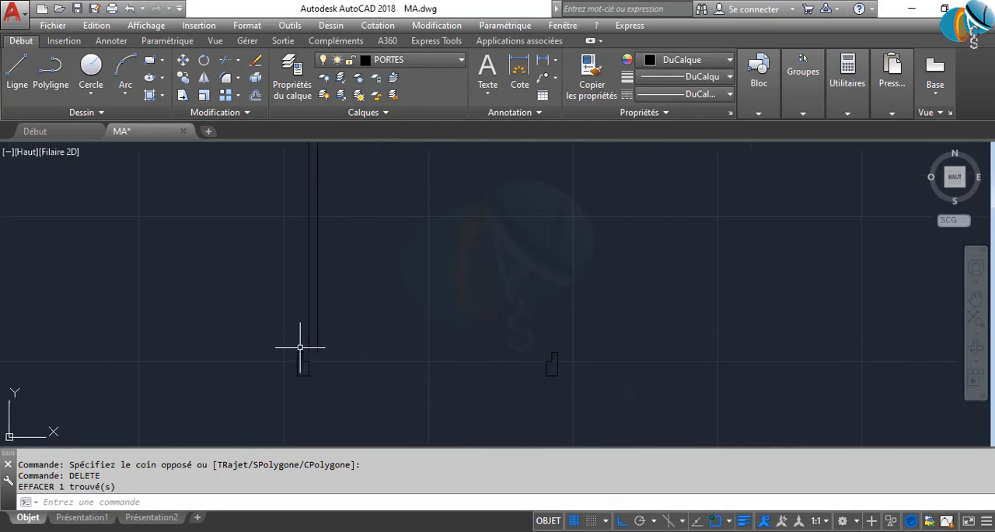
scroll(315, 356, "up", 4)
left_click(329, 355)
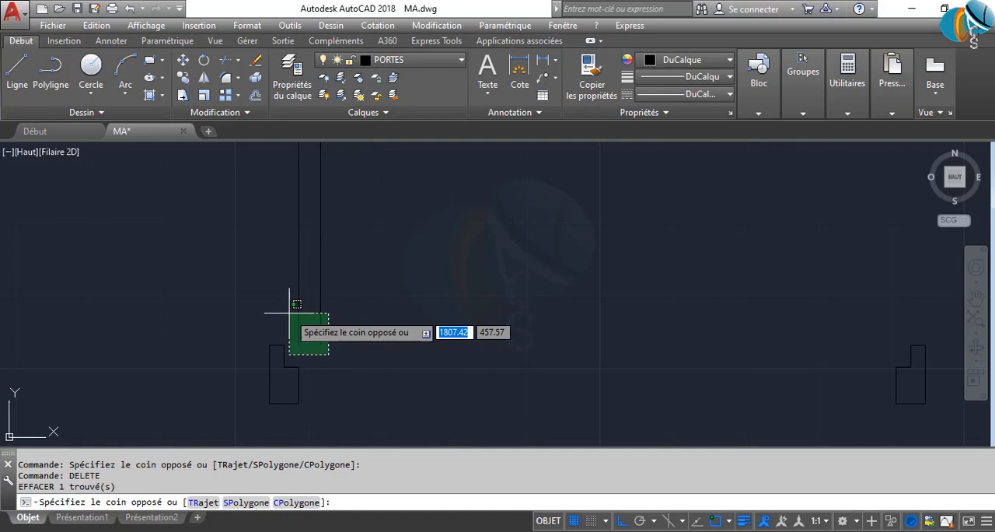
left_click(290, 314)
scroll(326, 350, "down", 6)
mouse_move(332, 359)
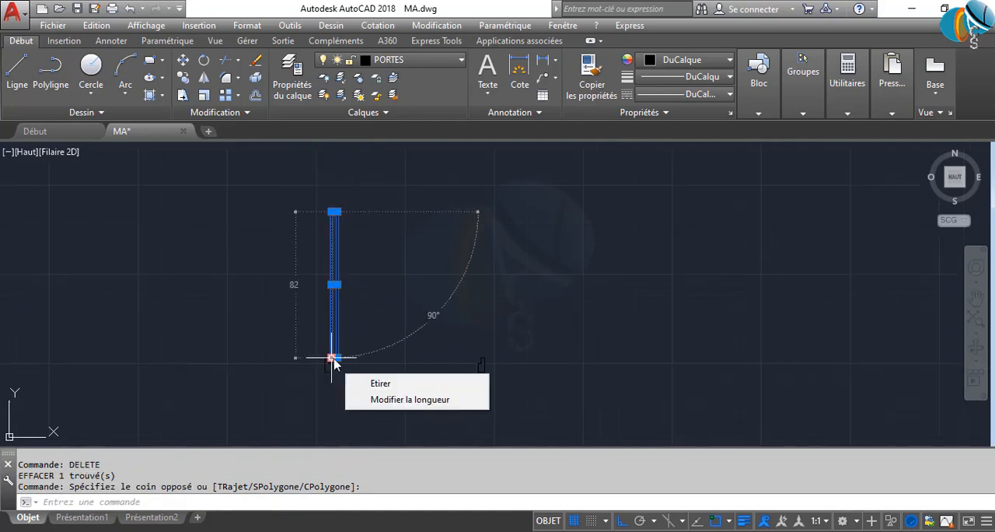
key("Escape")
Delete the two vertical lines of the old leaf above the left jamb
scroll(364, 349, "up", 4)
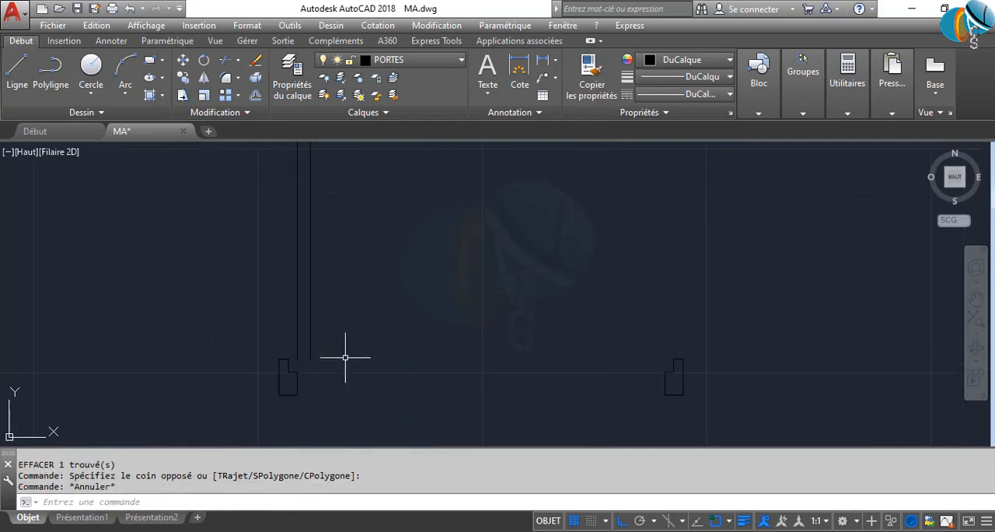
left_click(345, 349)
left_click(245, 276)
key("Delete")
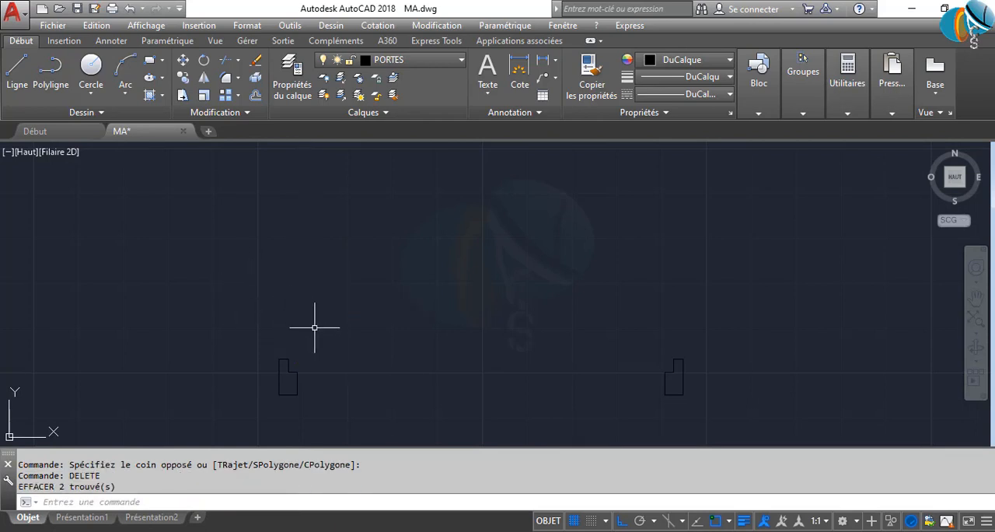
Draw a horizontal line from the left jamb's upper rebate corner to the right jamb's upper rebate corner
key("Return")
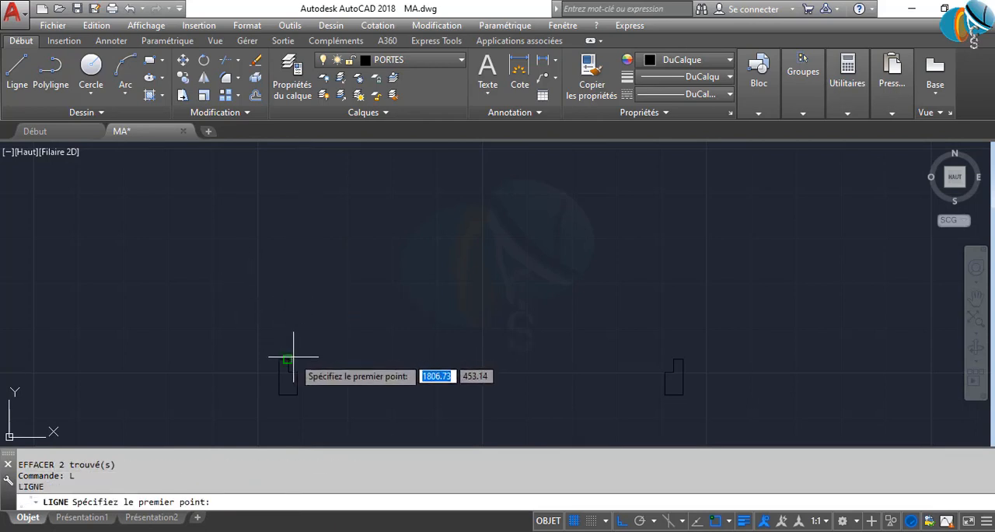
left_click(288, 359)
left_click(674, 360)
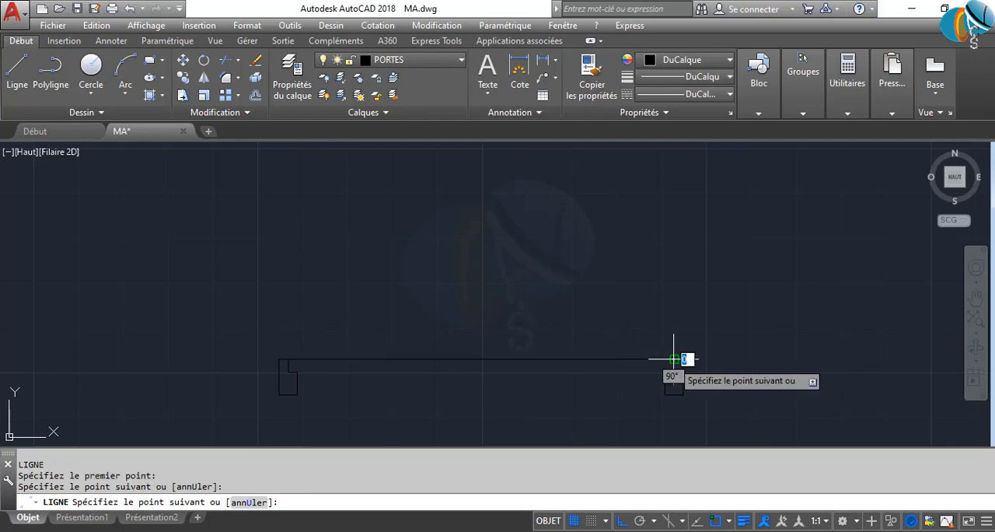
key("Return")
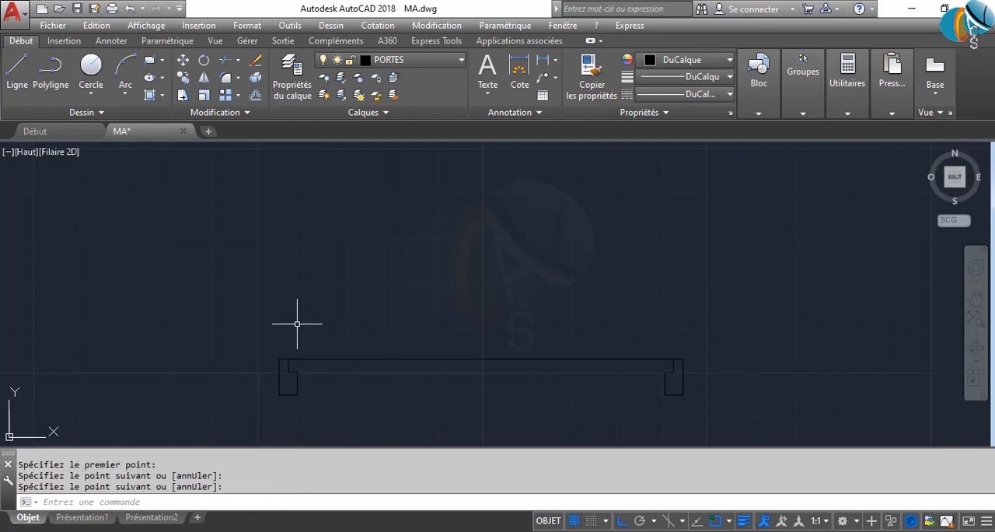
Offset the horizontal line between the rebates downward by 2 to give the leaf its thickness
type("DC")
key("Return")
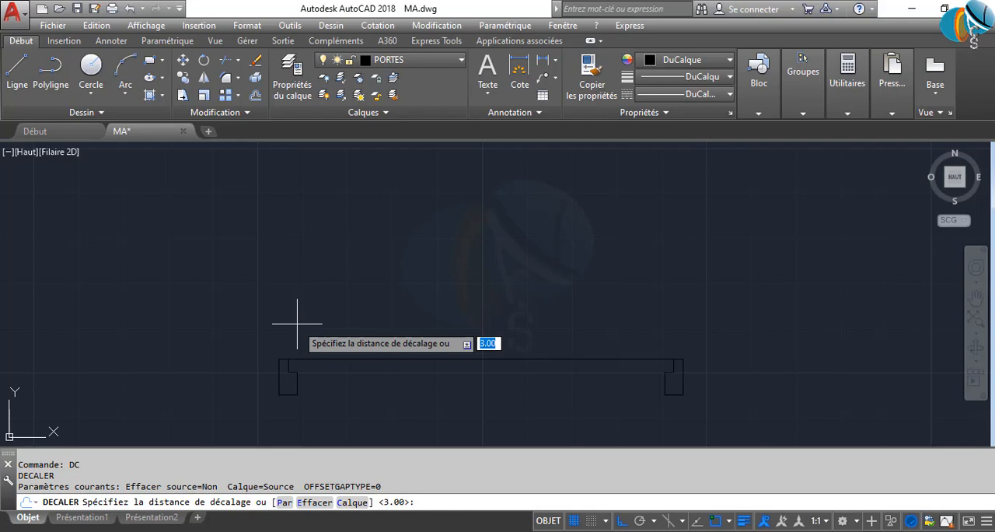
type("2")
key("Return")
left_click(325, 362)
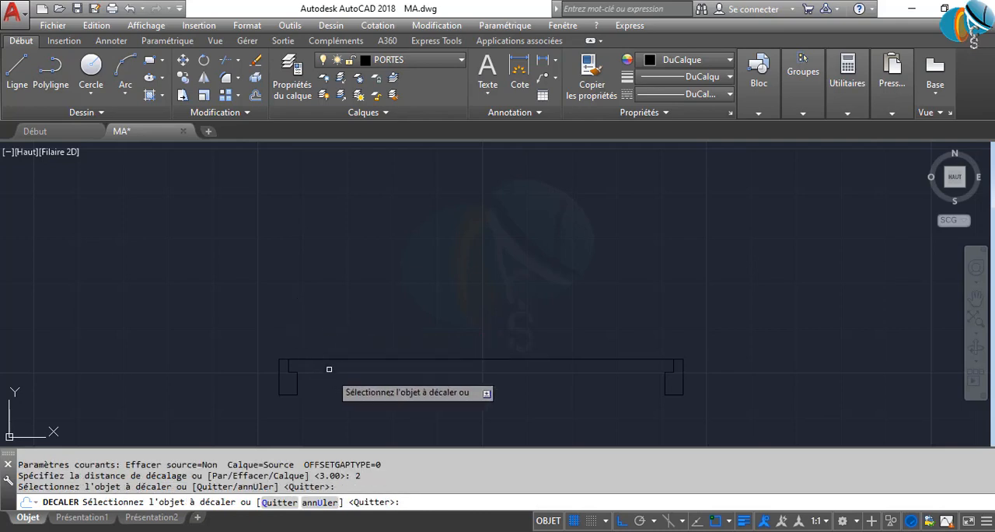
left_click(322, 363)
left_click(322, 361)
left_click(332, 387)
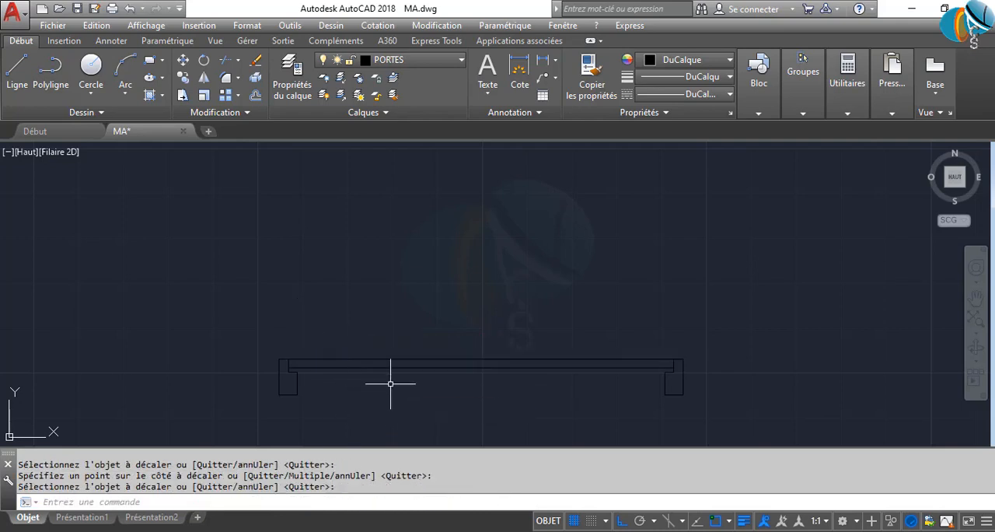
left_click(367, 329)
left_click(355, 397)
type("R")
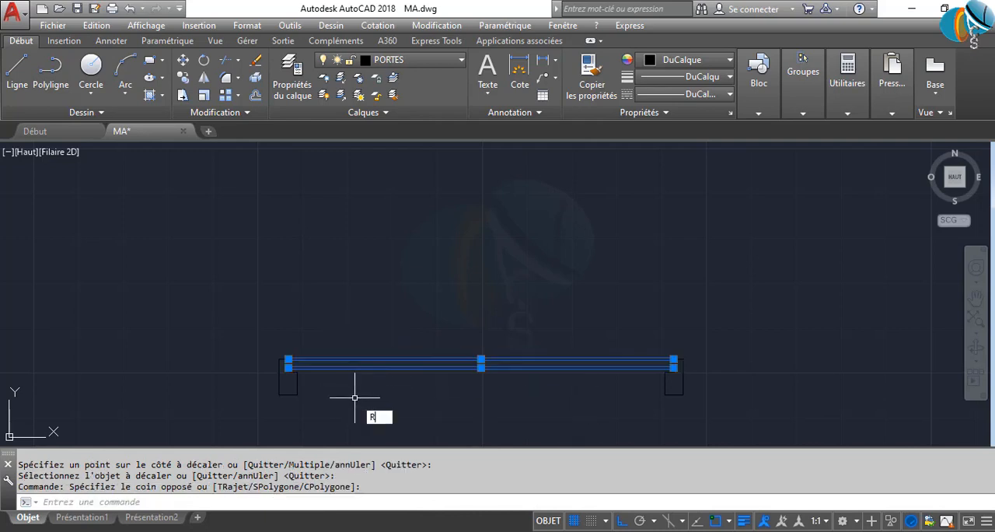
type("O")
key("Return")
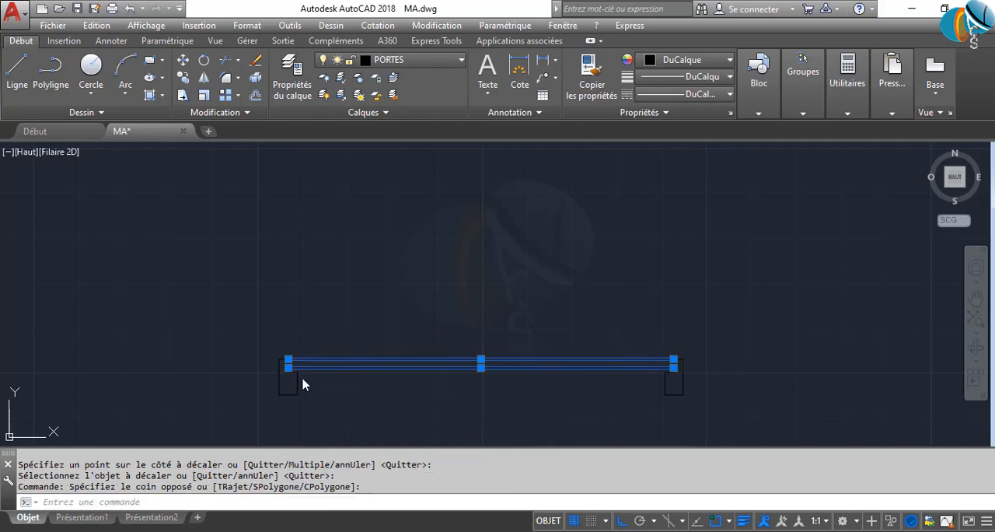
left_click(552, 375)
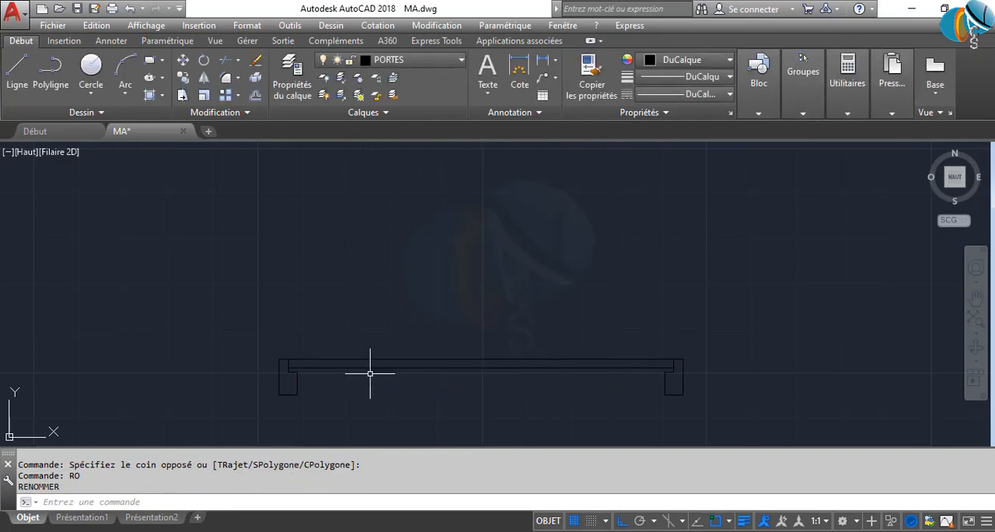
Rotate the two leaf lines 90° about the left jamb's upper rebate corner so the leaf stands open vertically
type("ROT")
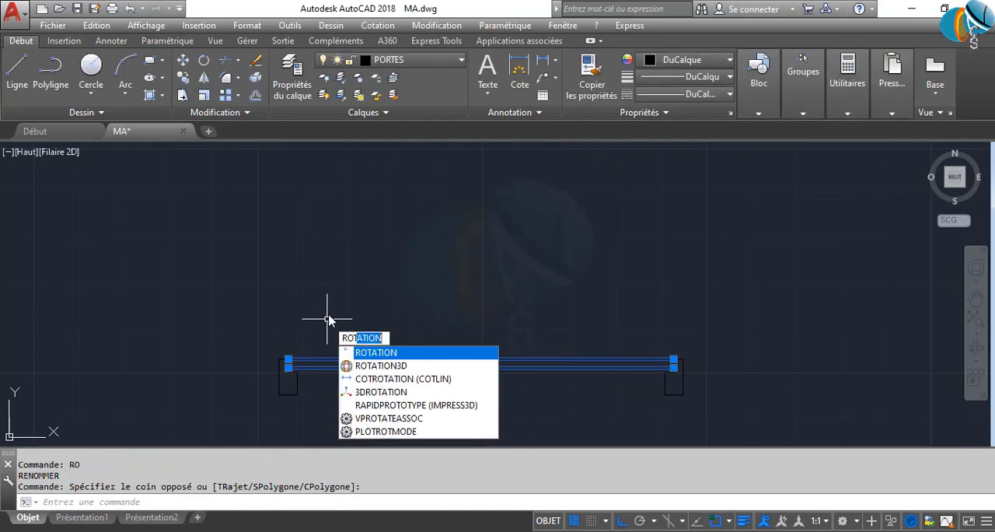
key("Return")
scroll(311, 380, "up", 5)
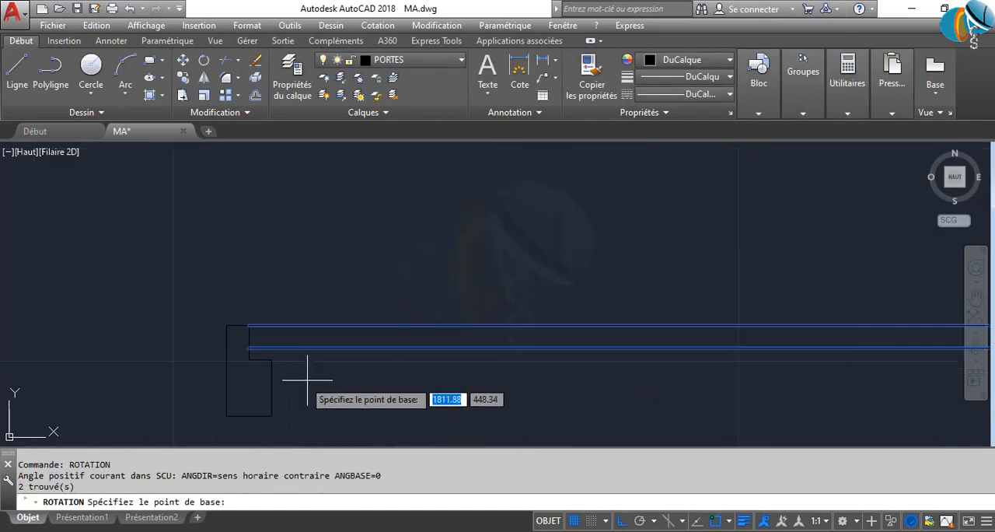
left_click(251, 326)
left_click(256, 224)
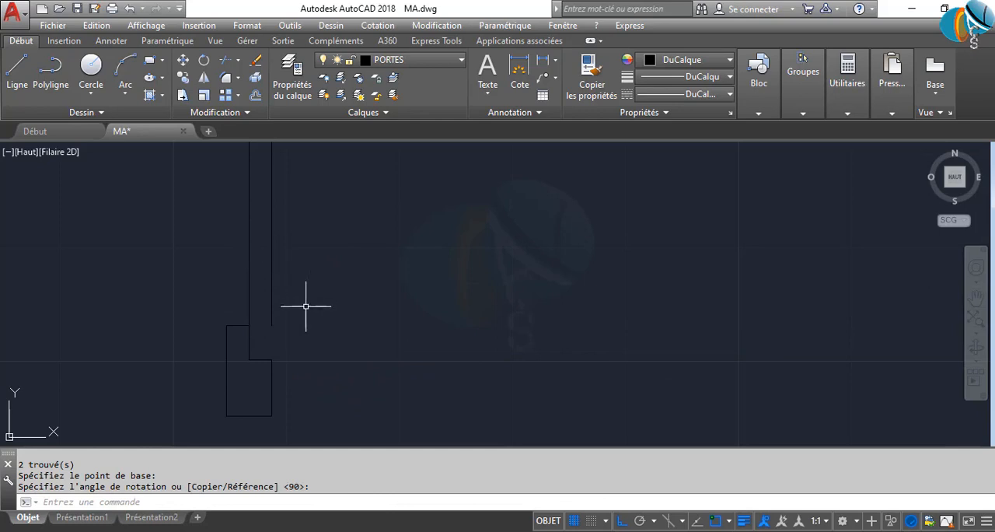
Close the lower end of the open leaf with a short horizontal line between its two vertical lines
type("L")
key("Return")
left_click(250, 326)
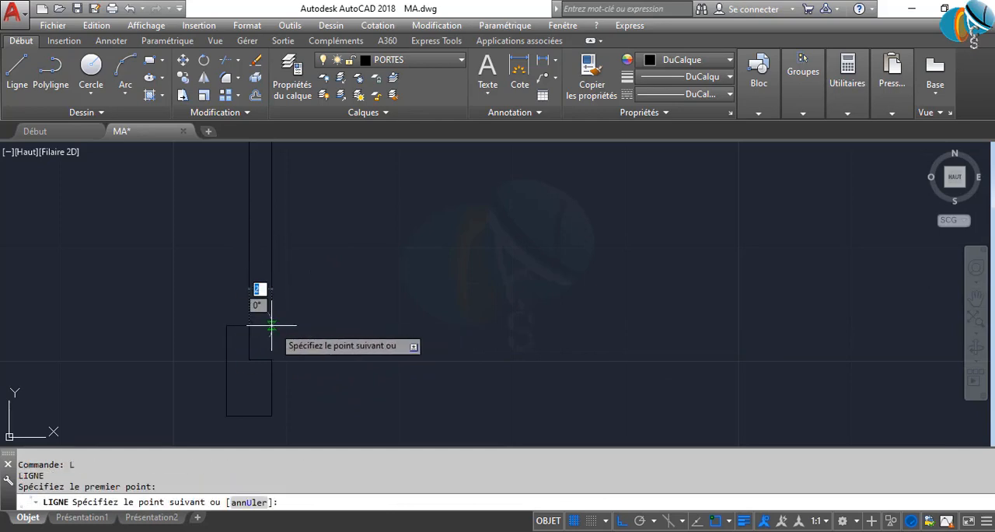
key("Return")
scroll(395, 366, "down", 6)
middle_click_drag(391, 370, 358, 416)
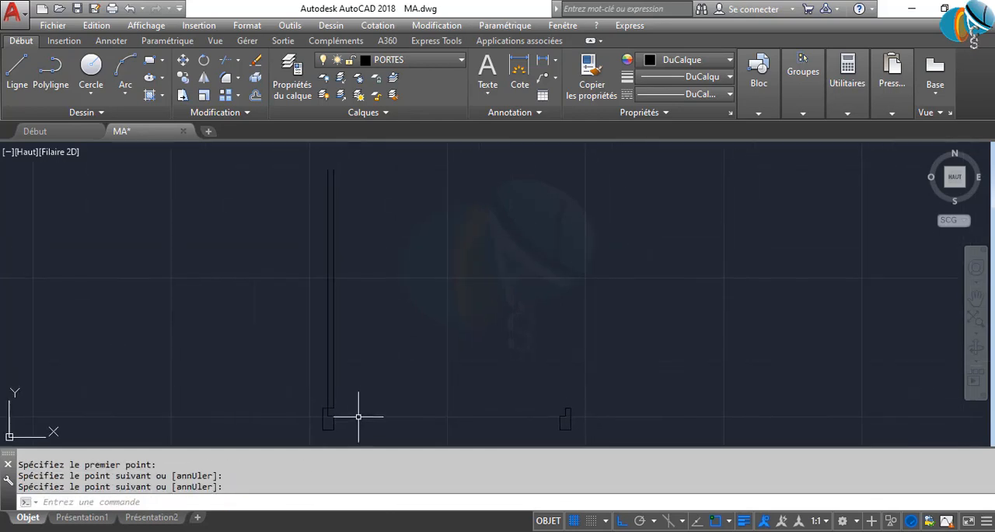
Close the upper end of the open leaf with a short horizontal line between its two vertical lines
middle_click_drag(357, 285, 338, 261)
scroll(317, 278, "up", 3)
scroll(332, 295, "down", 5)
scroll(339, 317, "up", 6)
scroll(338, 317, "up", 2)
scroll(309, 419, "down", 8)
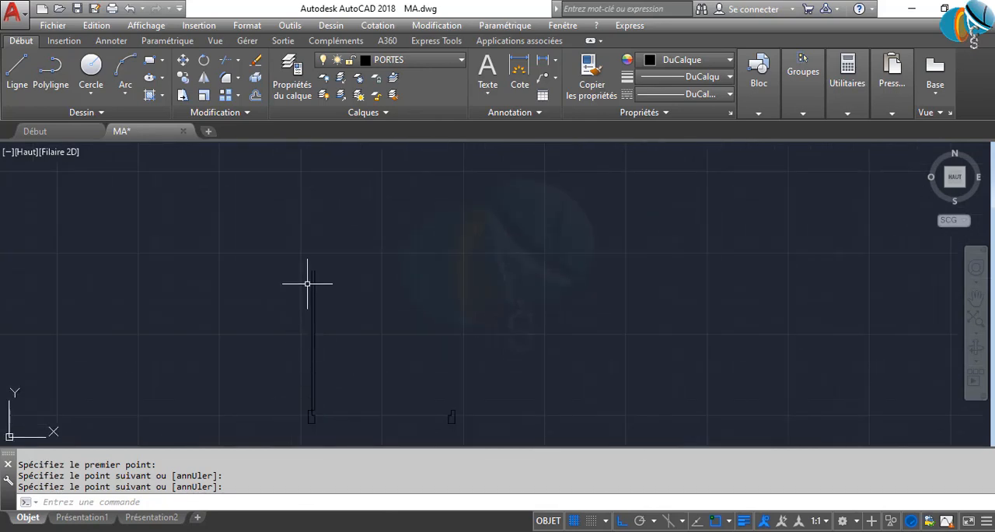
scroll(310, 280, "up", 6)
key("Return")
left_click(305, 198)
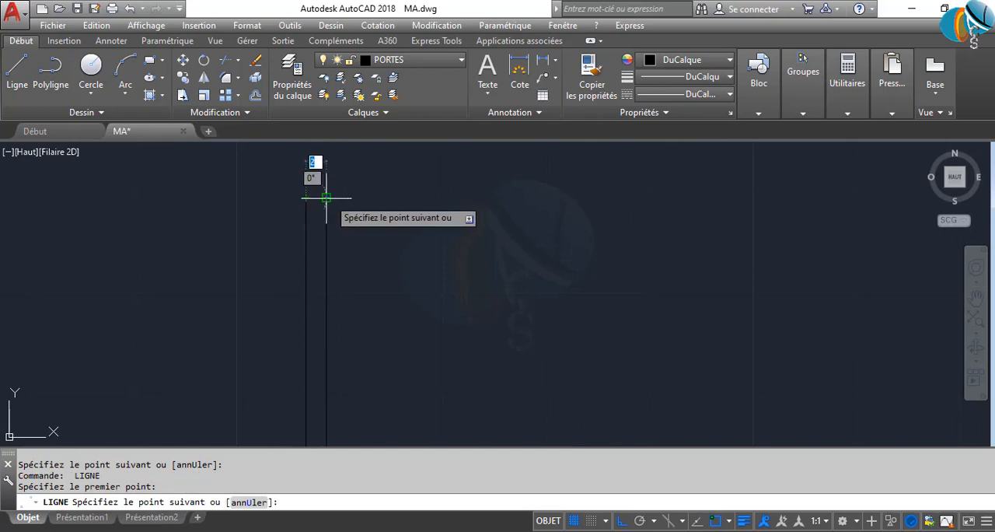
left_click(327, 199)
key("Return")
scroll(366, 257, "down", 5)
middle_click_drag(389, 314, 320, 247)
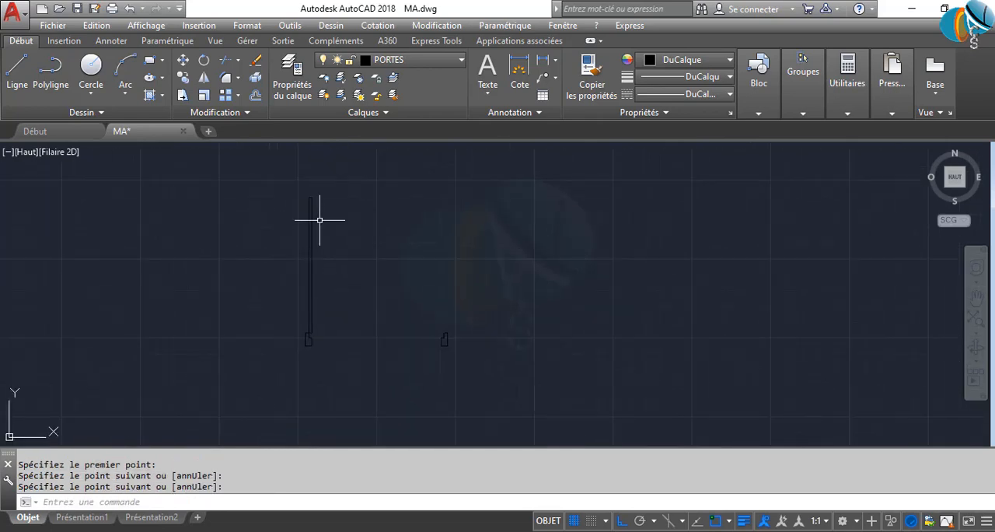
Draw the swing arc from the open leaf's upper right corner through the right jamb's upper rebate corner, ending at its inner rebate corner
type("A")
key("Return")
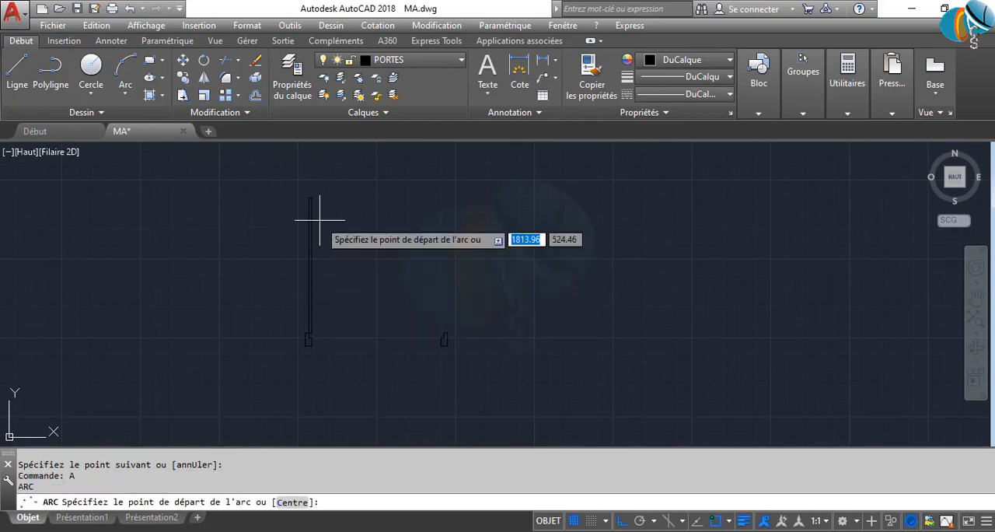
scroll(311, 217, "up", 3)
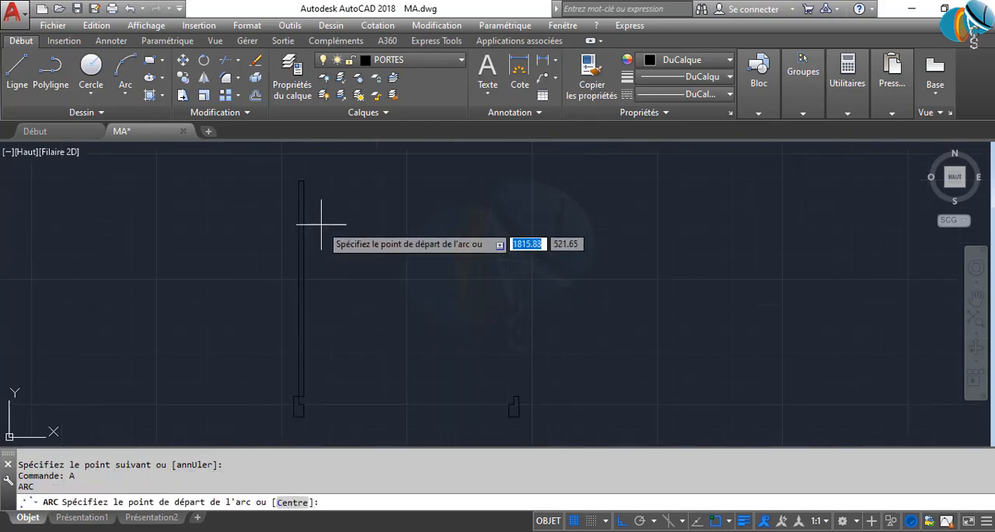
scroll(299, 179, "up", 2)
left_click(298, 180)
middle_click_drag(489, 314, 353, 179)
scroll(424, 290, "down", 4)
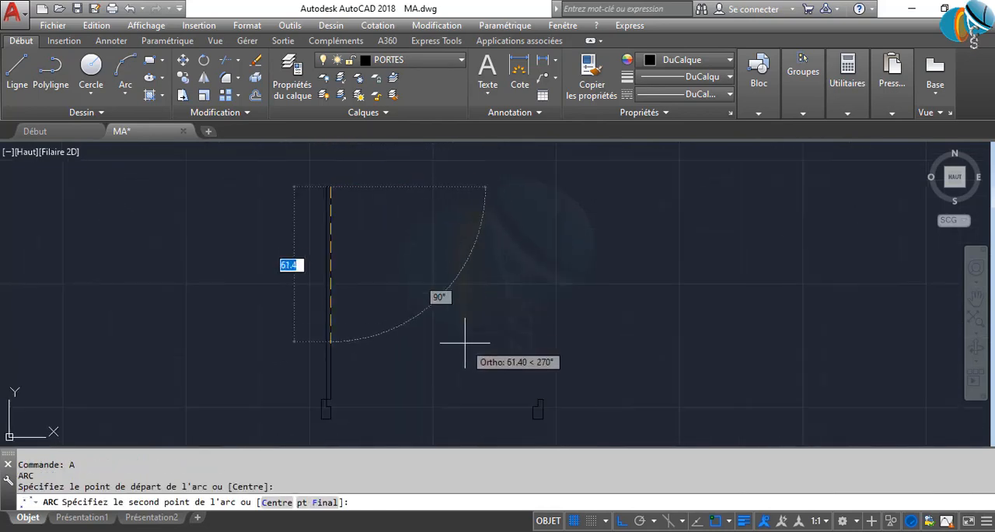
middle_click_drag(464, 342, 426, 269)
scroll(483, 312, "up", 6)
scroll(567, 373, "up", 3)
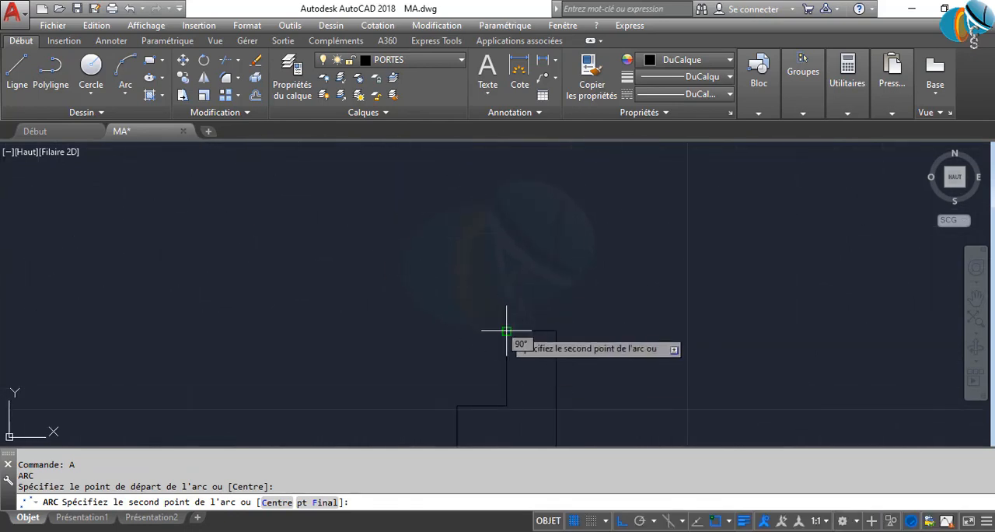
left_click(508, 331)
left_click(507, 405)
key("Return")
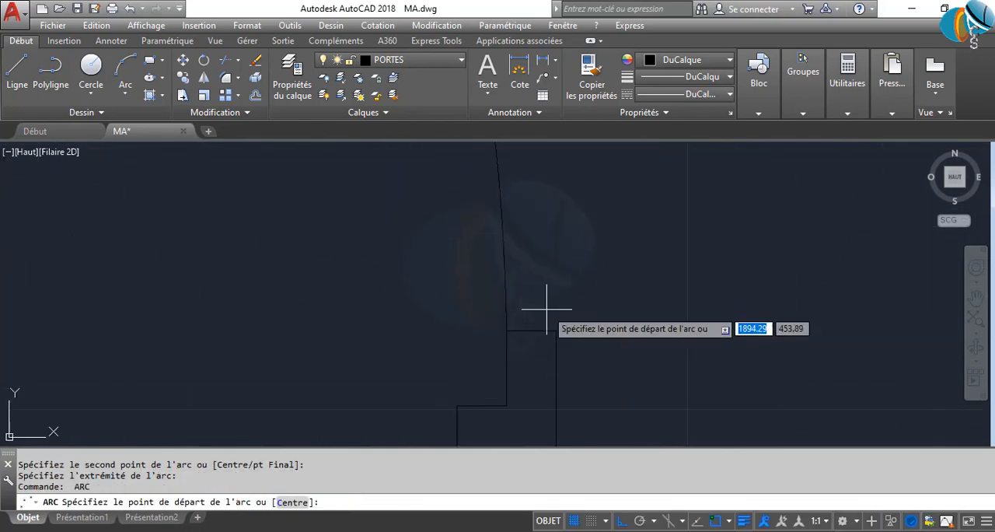
scroll(547, 309, "down", 4)
key("Return")
scroll(457, 369, "down", 2)
key("Escape")
key("Escape")
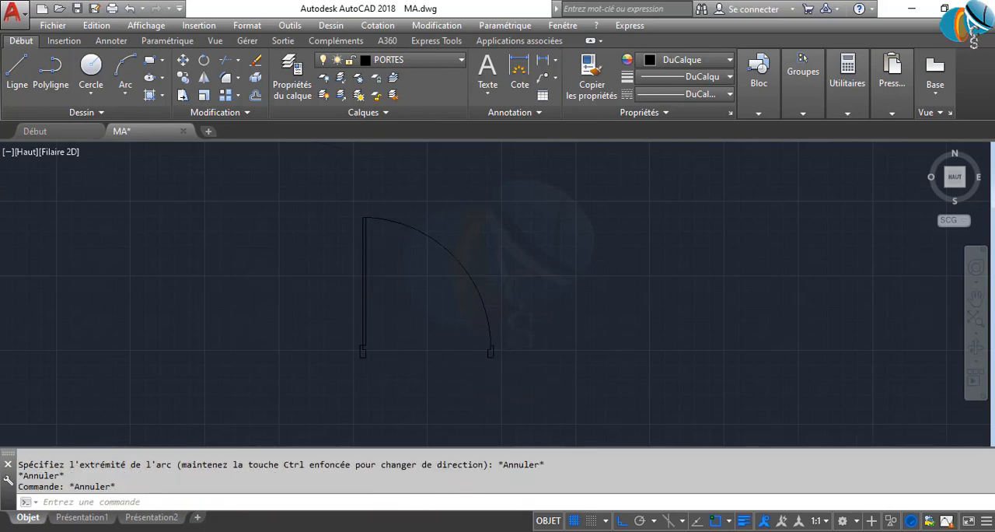
Trim off the tail of the swing arc that runs past the right jamb's upper rebate corner
scroll(444, 337, "up", 8)
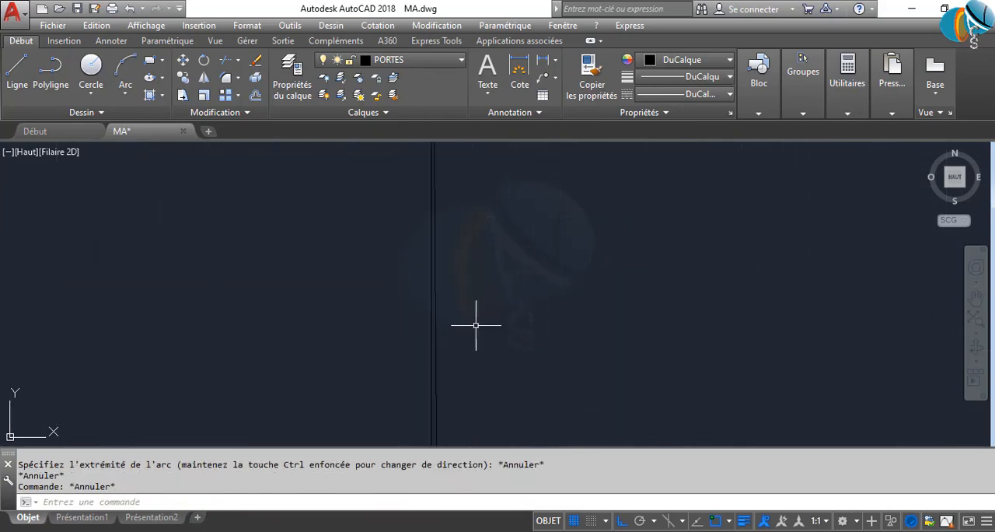
scroll(449, 319, "up", 3)
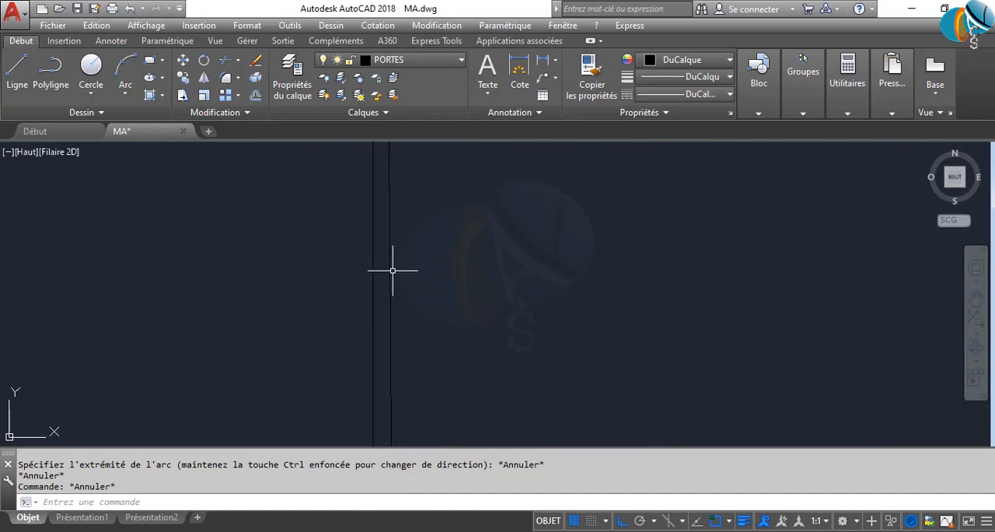
scroll(391, 289, "up", 3)
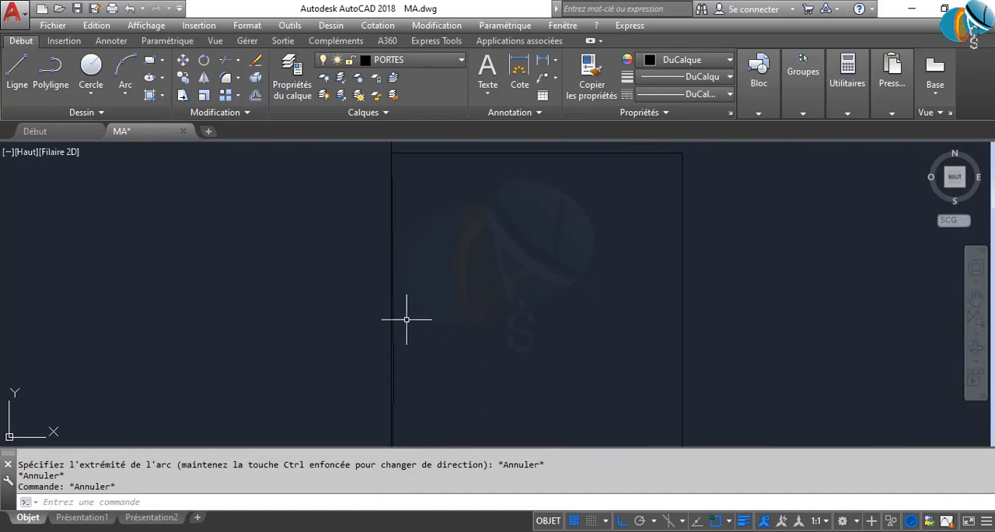
scroll(401, 322, "up", 4)
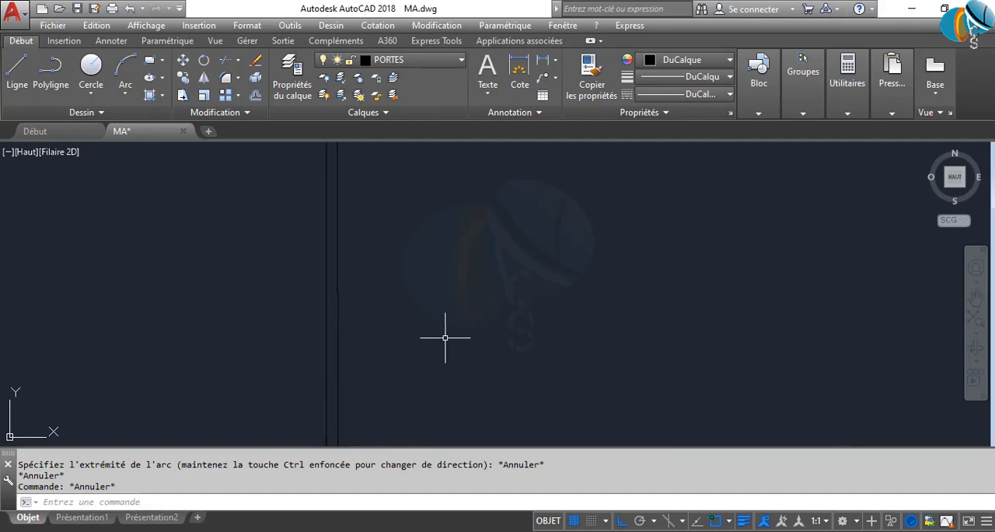
type("j")
key("Return")
key("Return")
left_click(336, 332)
left_click(444, 325)
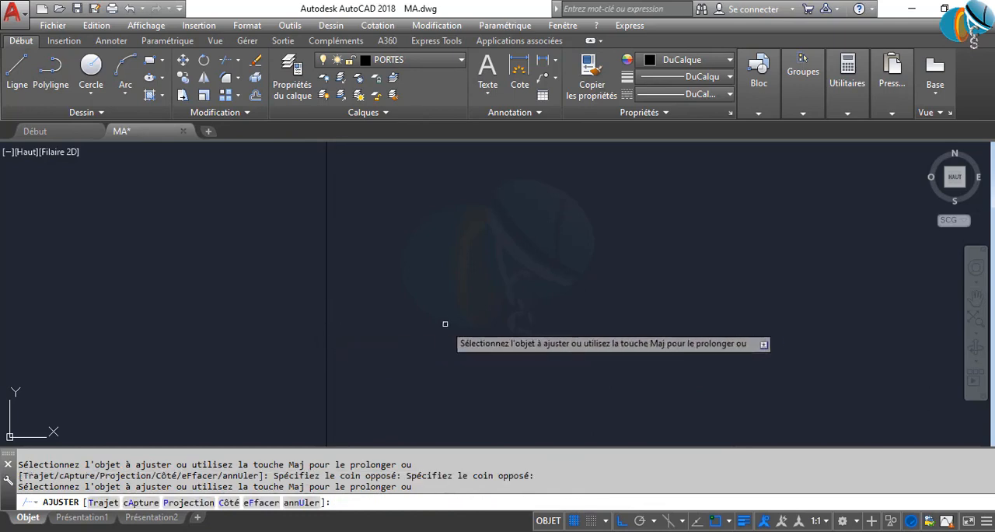
key("Return")
scroll(451, 326, "down", 5)
scroll(438, 339, "down", 3)
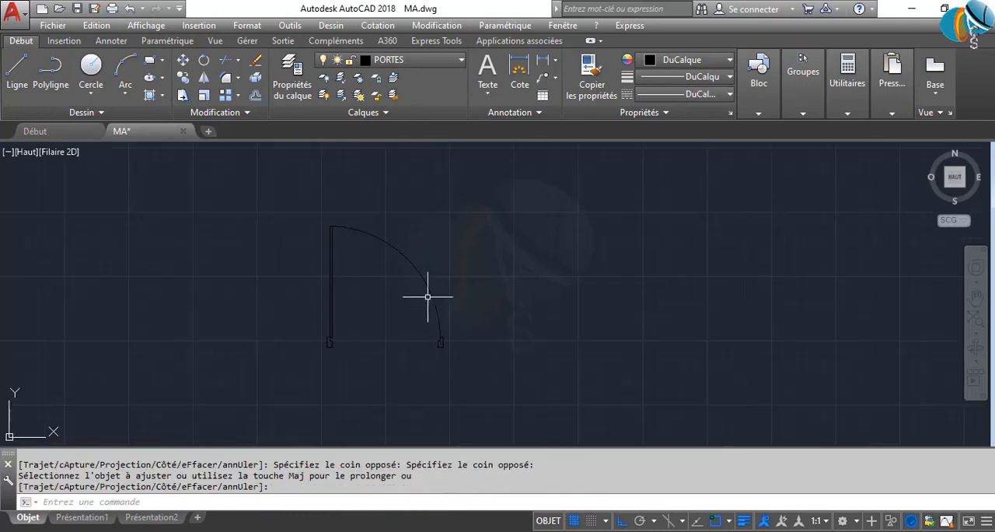
Measure the width of the door opening in the plan's lower horizontal partition, between the wall end and the small wall return
scroll(362, 335, "up", 2)
middle_click_drag(373, 334, 460, 338)
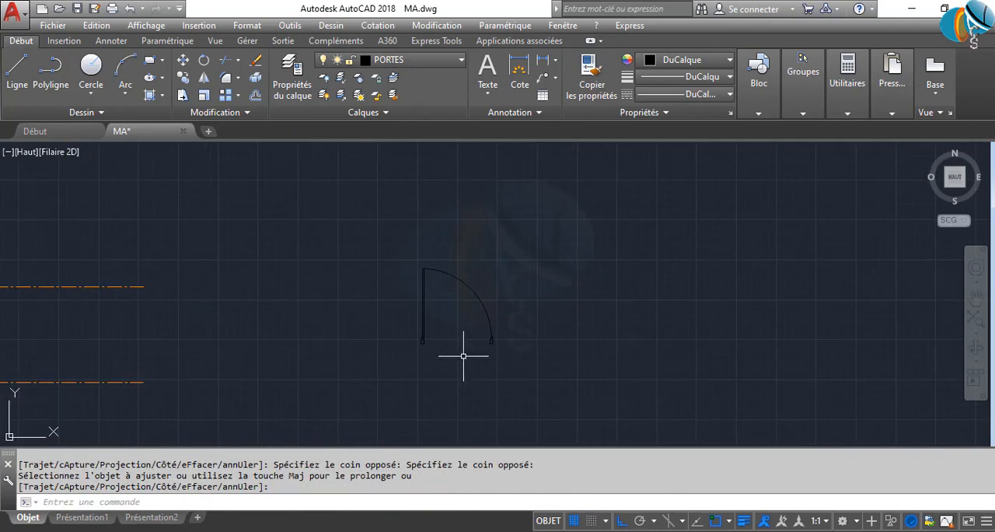
scroll(463, 356, "down", 5)
scroll(163, 329, "up", 5)
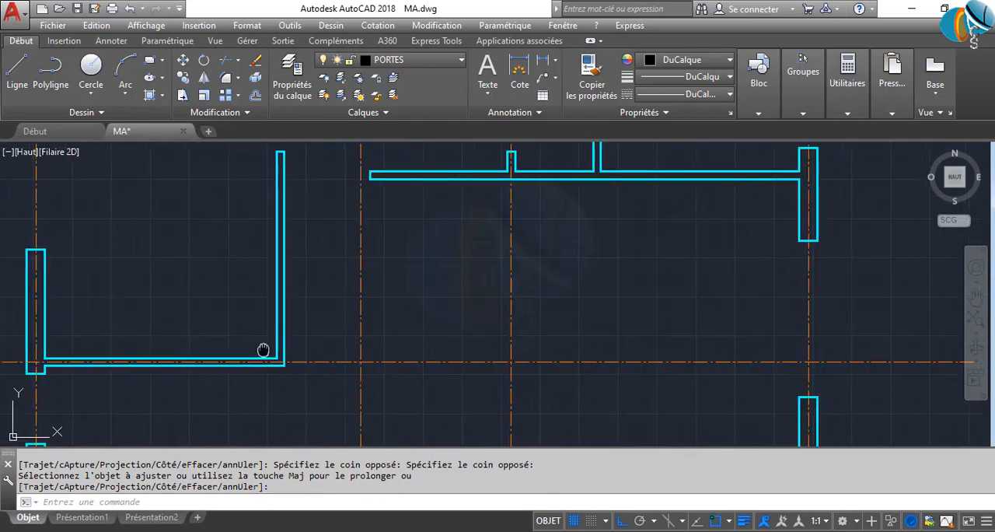
scroll(262, 349, "down", 4)
scroll(464, 287, "up", 4)
scroll(560, 336, "down", 3)
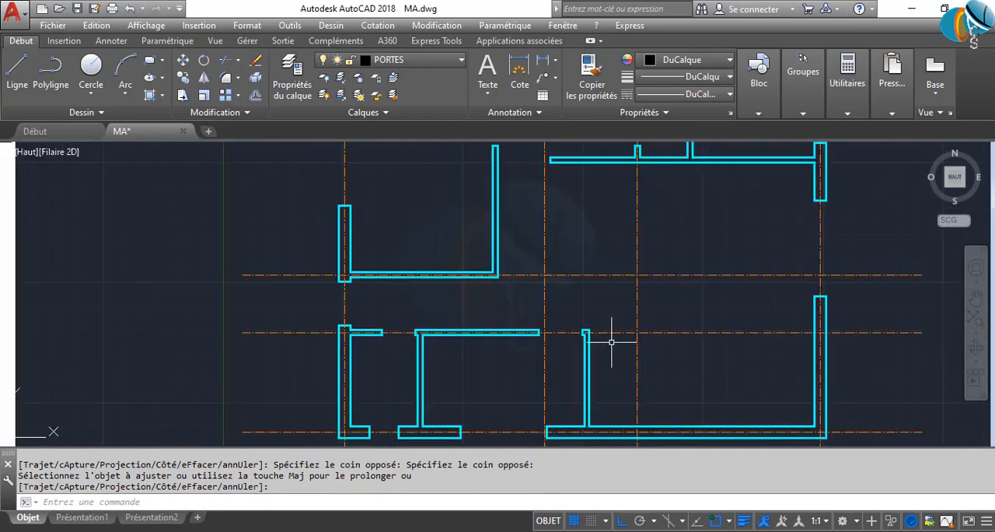
scroll(420, 311, "up", 2)
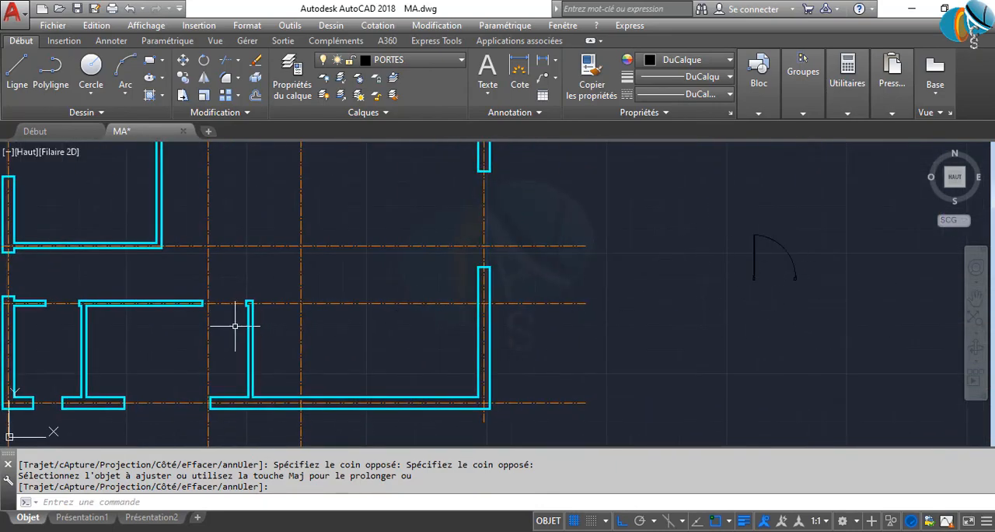
scroll(235, 326, "up", 2)
type("DI")
key("Return")
scroll(253, 315, "up", 2)
scroll(233, 299, "up", 2)
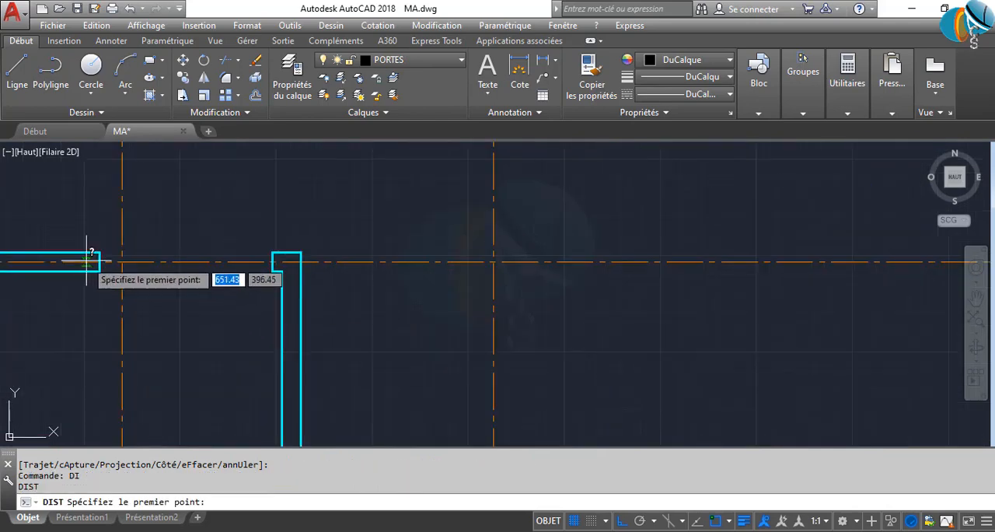
left_click(98, 251)
left_click(97, 252)
key("Return")
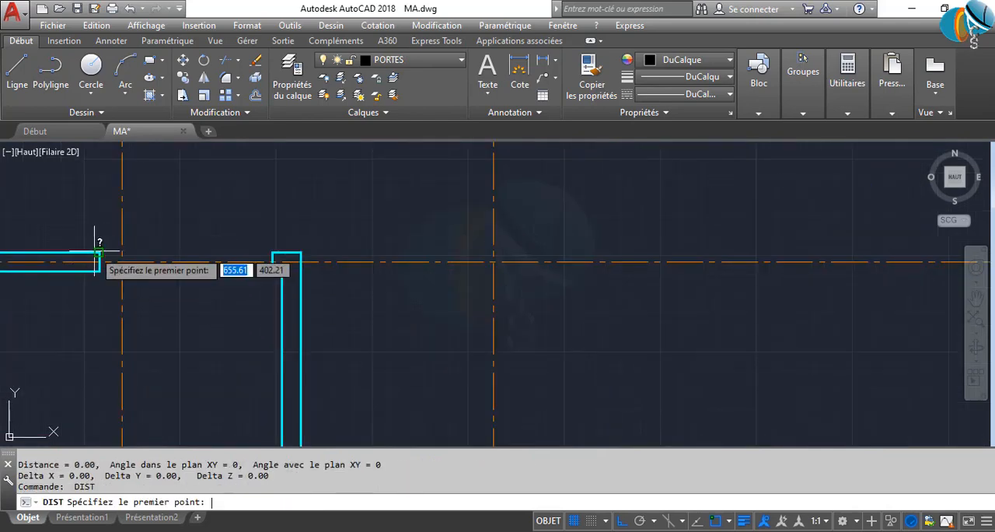
left_click(97, 252)
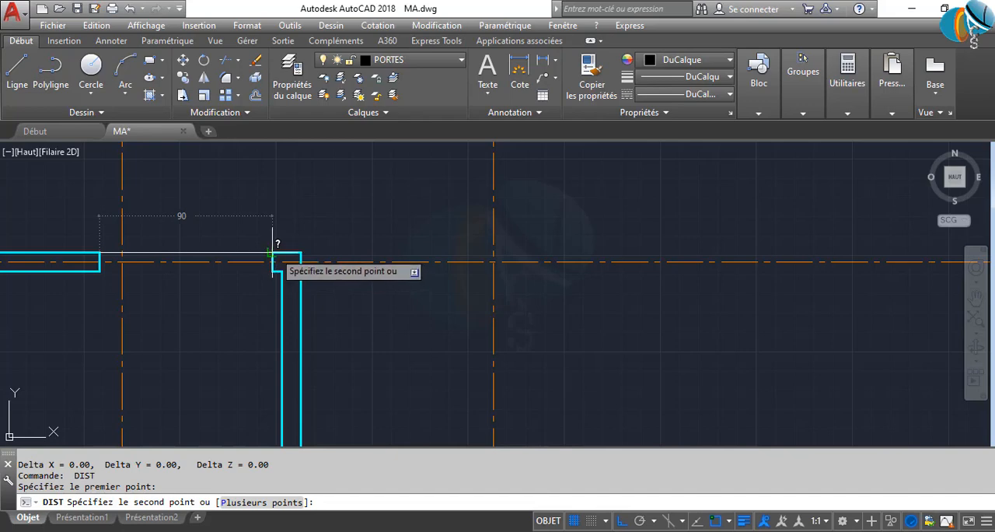
left_click(273, 251)
Measure the two vertical door openings below the upper horizontal wall, between the wall stubs and the facing wall ends
scroll(272, 251, "down", 5)
key("Return")
scroll(221, 326, "up", 5)
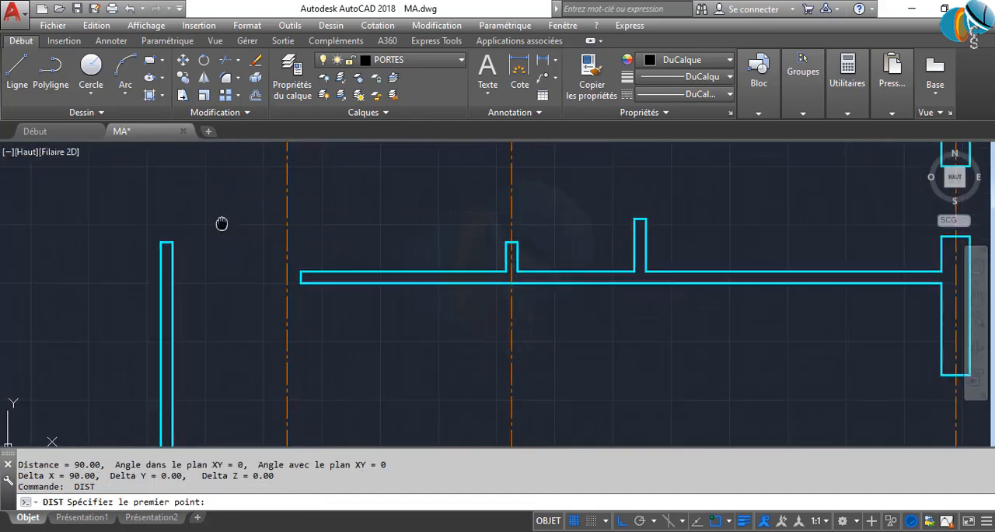
left_click(206, 364)
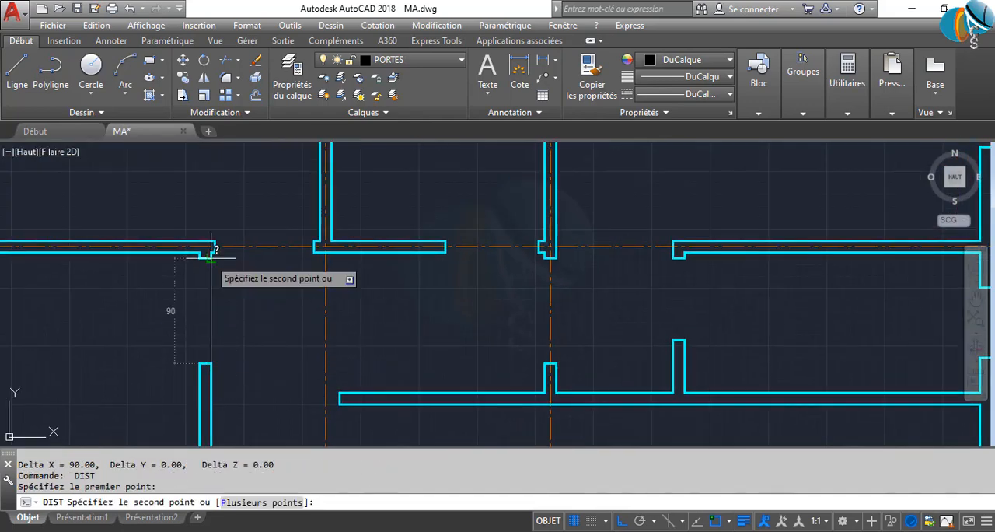
left_click(206, 258)
key("Return")
left_click(552, 258)
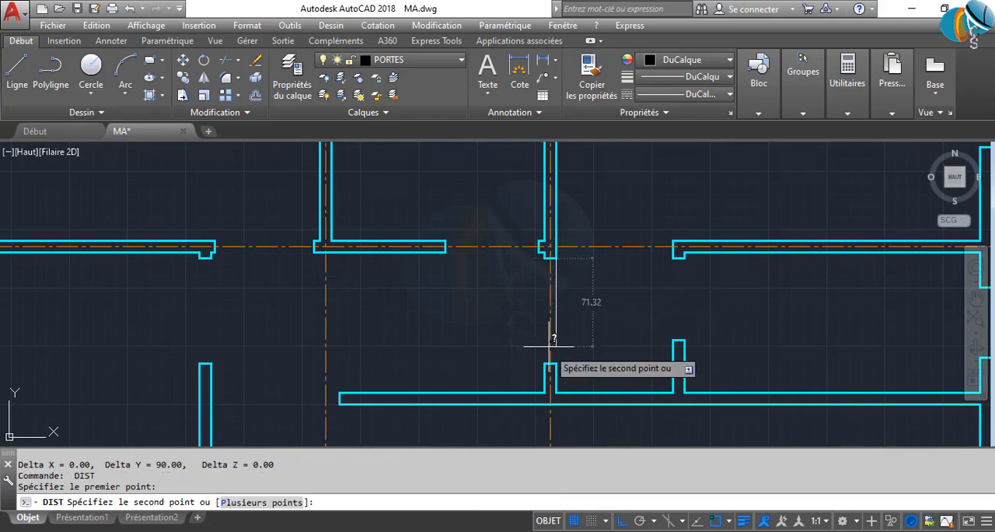
left_click(555, 363)
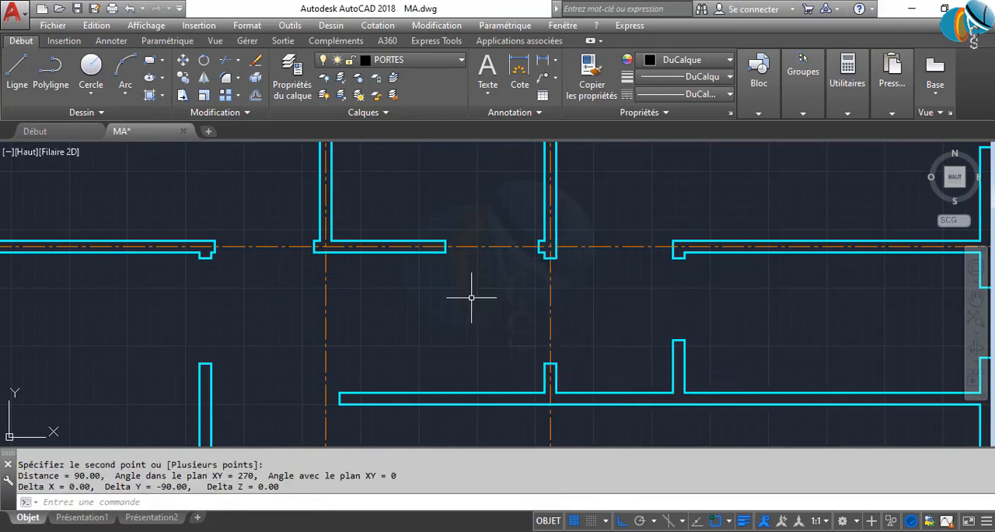
Define the complete door as a block named P90 with its base point at the left jamb's lower-left corner
scroll(471, 294, "down", 5)
scroll(545, 284, "up", 3)
scroll(574, 253, "up", 2)
left_click(593, 263)
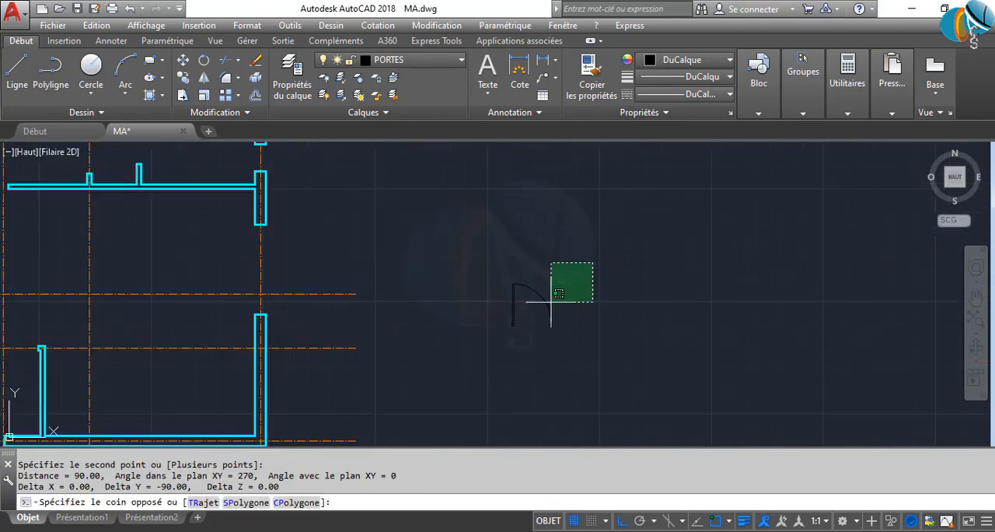
left_click(506, 333)
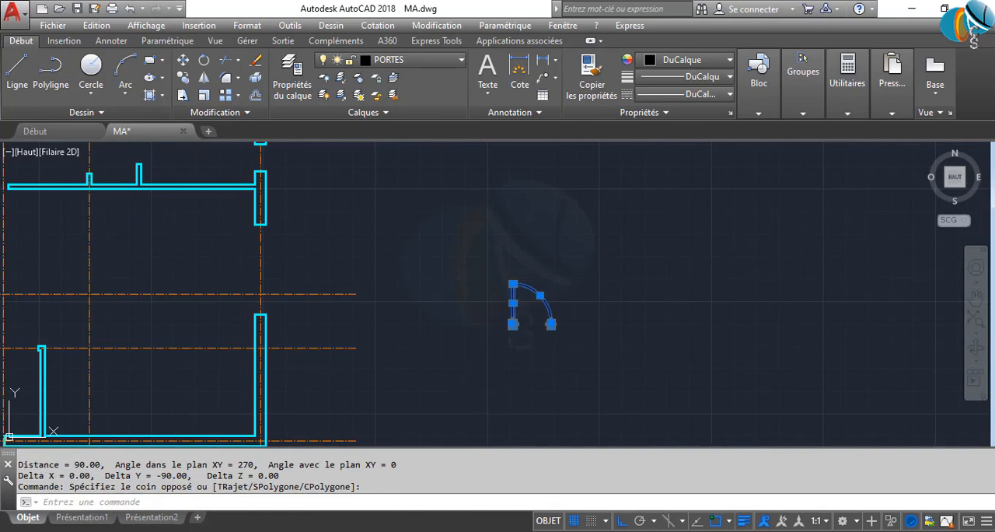
type("b")
key("Return")
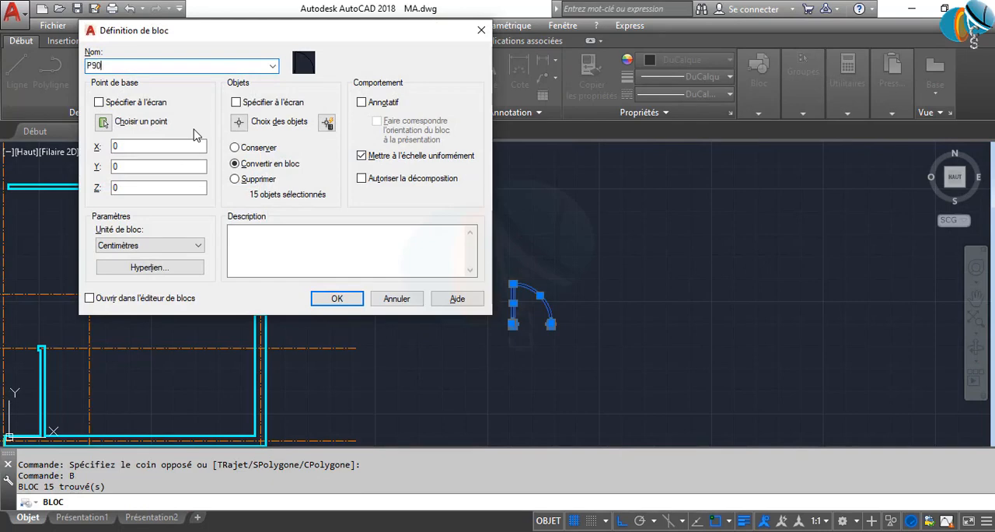
left_click(105, 126)
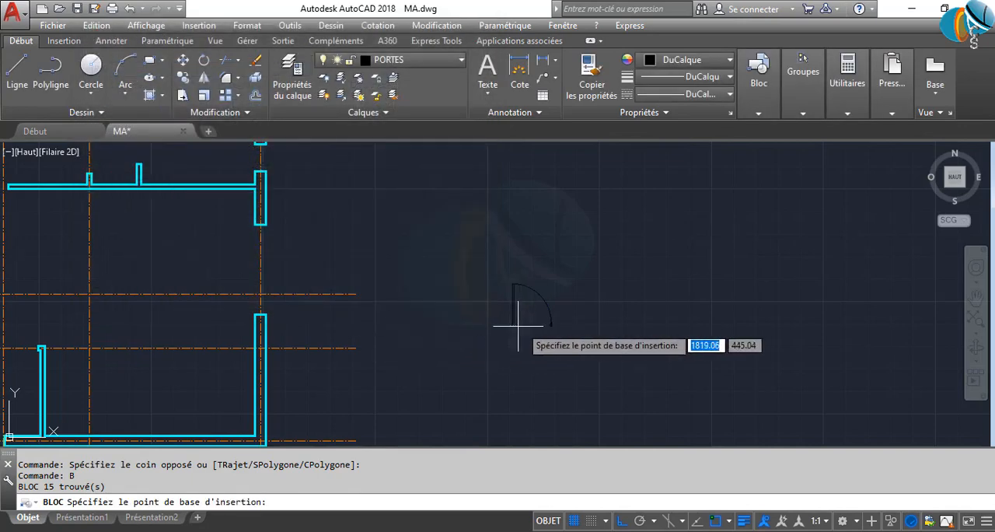
scroll(498, 339, "up", 6)
left_click(386, 332)
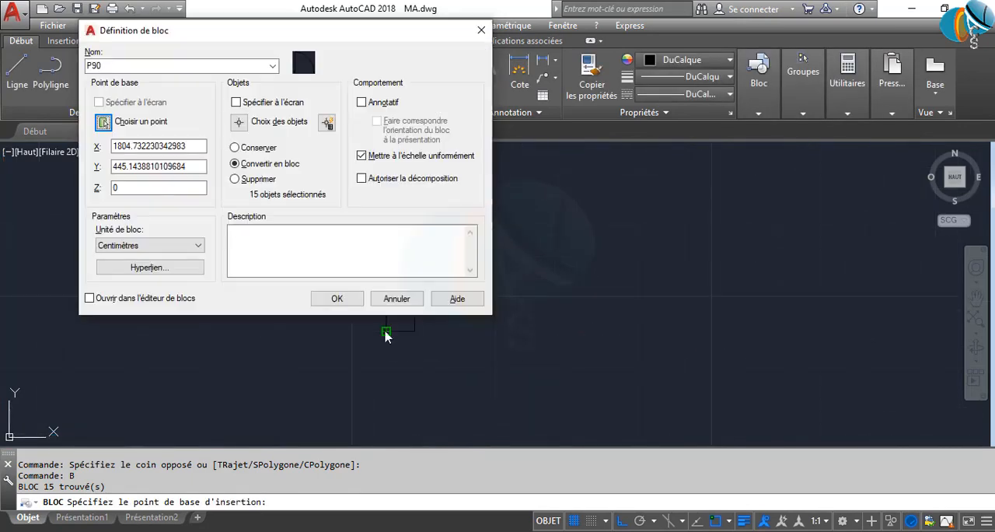
left_click(336, 299)
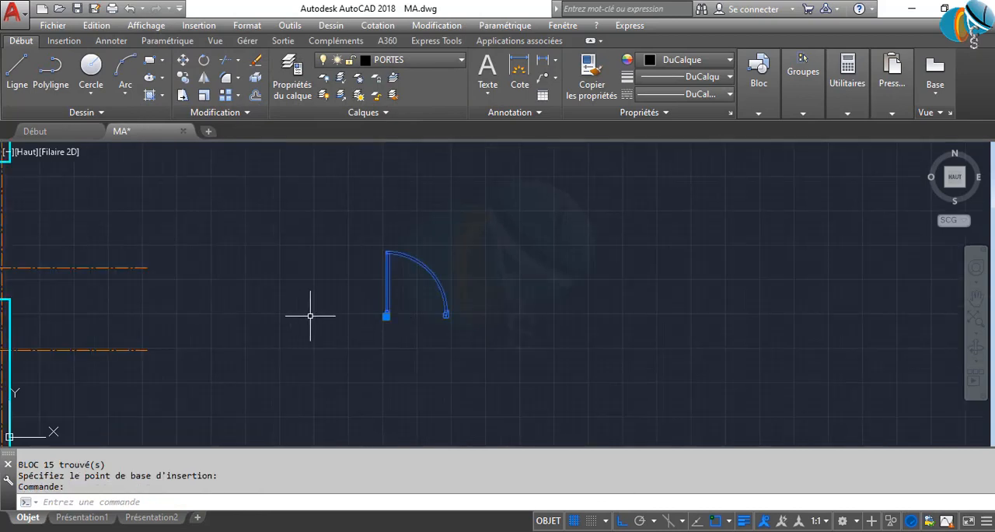
key("Escape")
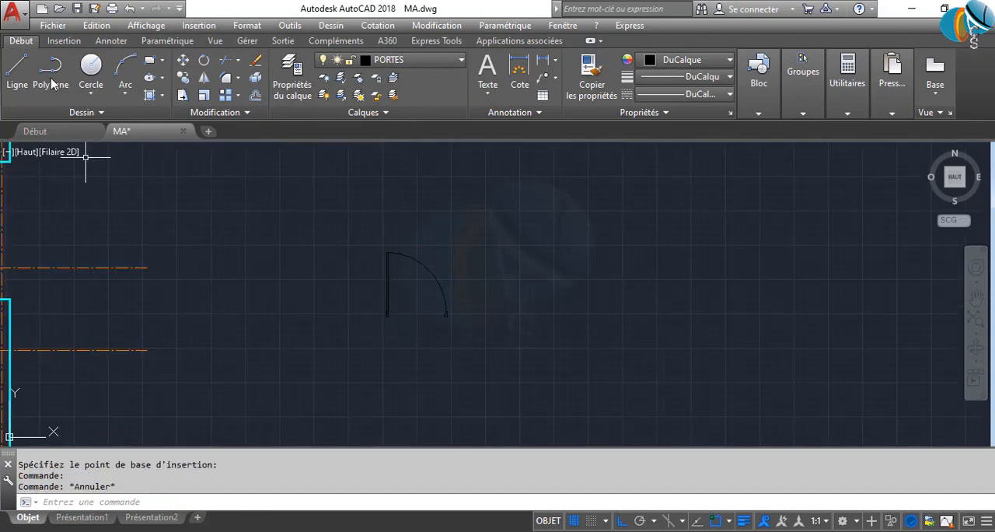
Look through the drawing's insertable blocks for the P90 door block
left_click(63, 40)
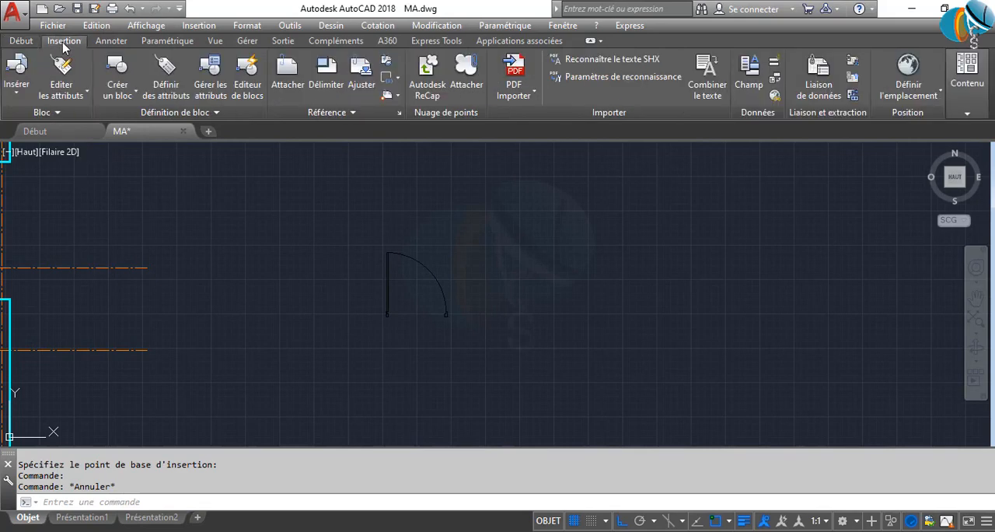
left_click(51, 113)
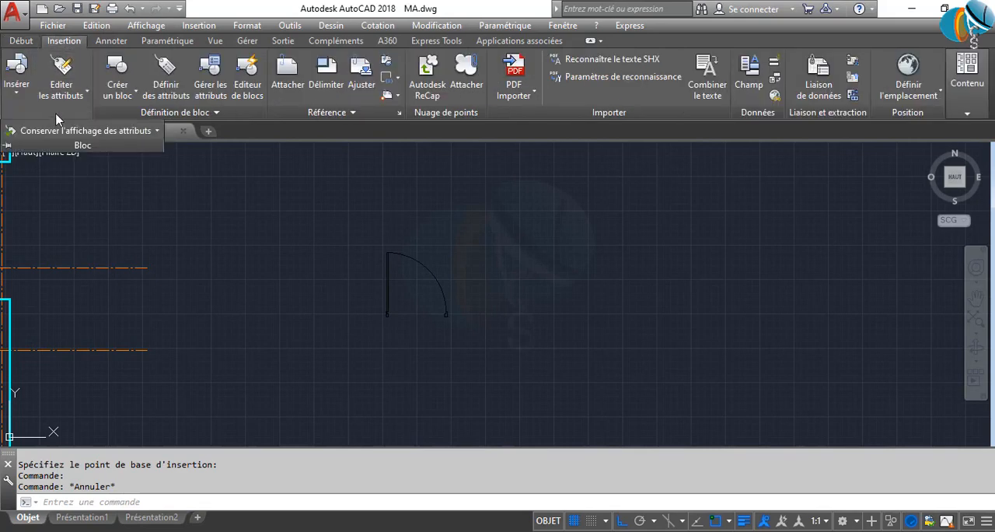
left_click(17, 95)
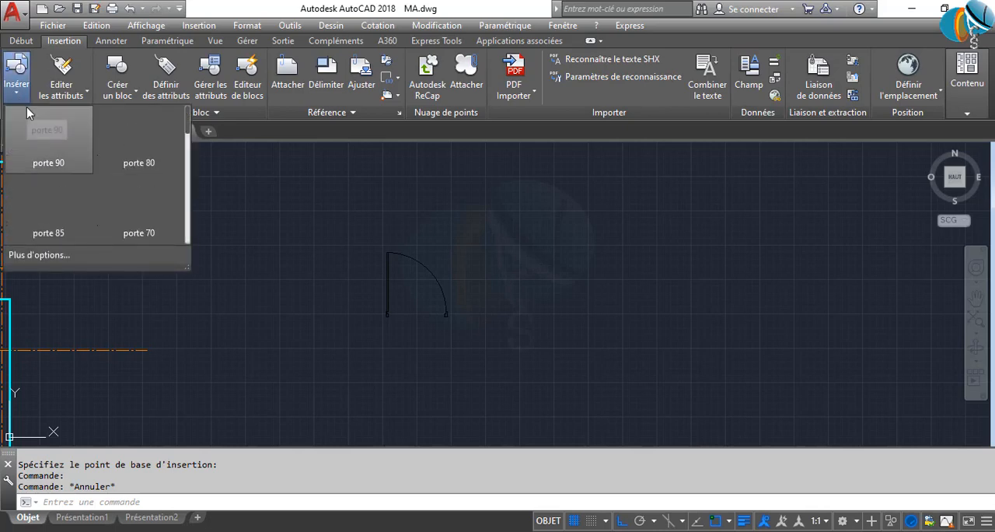
scroll(75, 165, "down", 1)
scroll(76, 165, "down", 5)
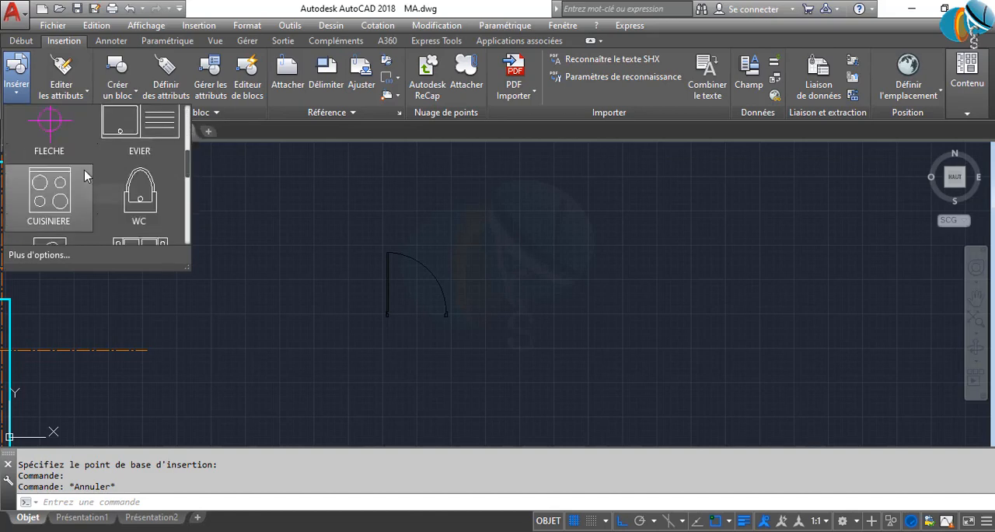
scroll(85, 165, "down", 3)
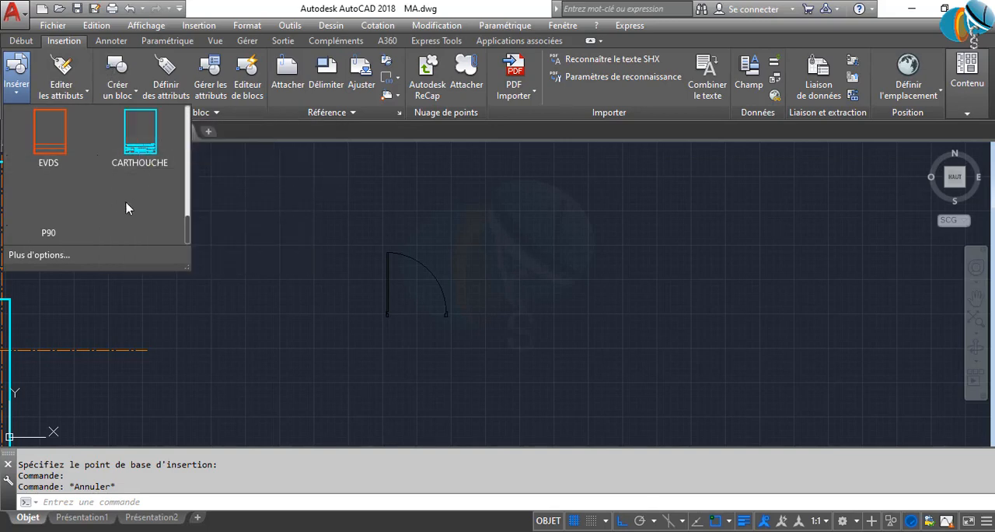
Insert a trial copy of the P90 block beside the original door and delete it
left_click(46, 204)
left_click(289, 302)
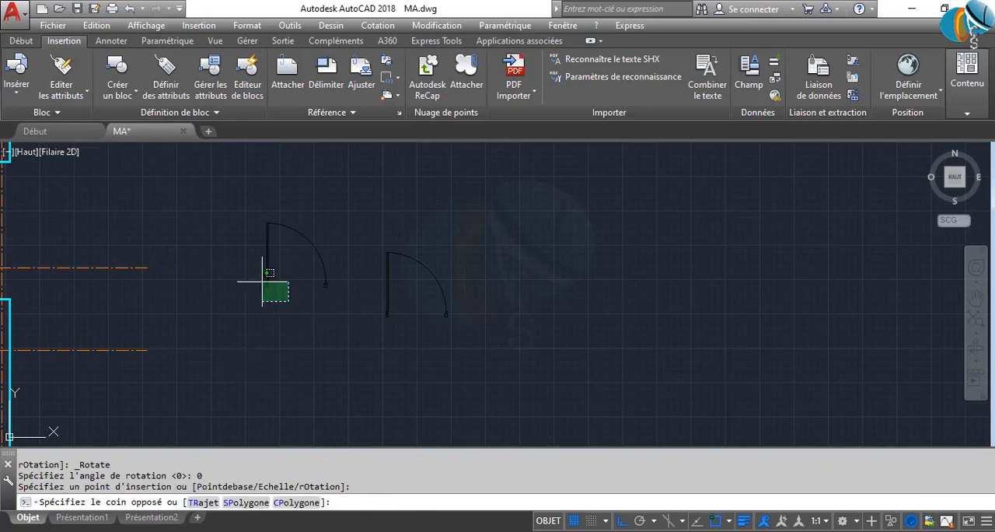
left_click(263, 281)
left_click(212, 246)
key("Return")
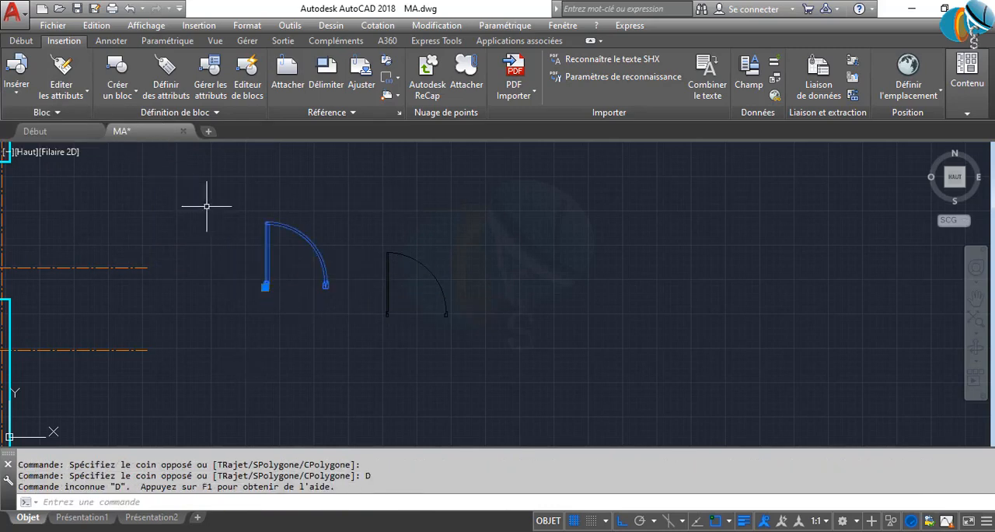
left_click(231, 265)
key("Delete")
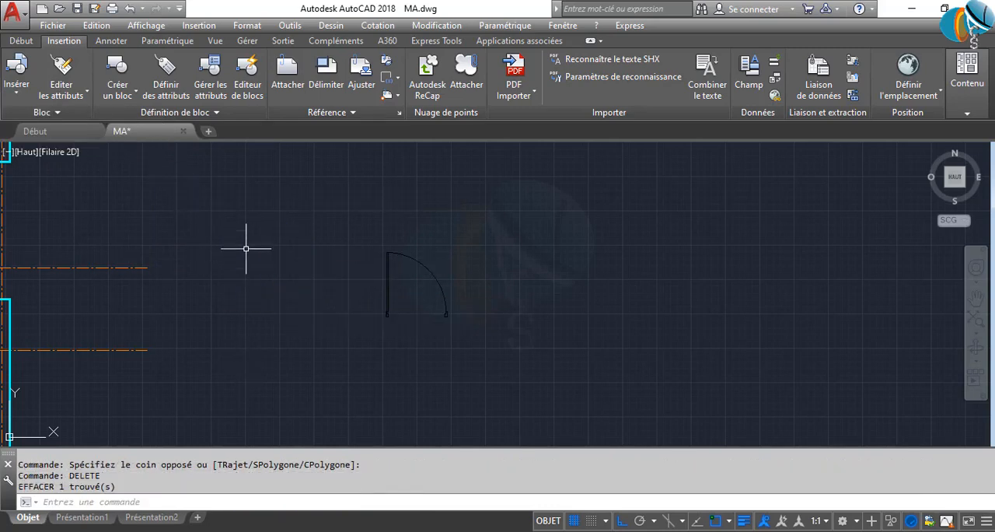
left_click(16, 72)
scroll(139, 168, "up", 5)
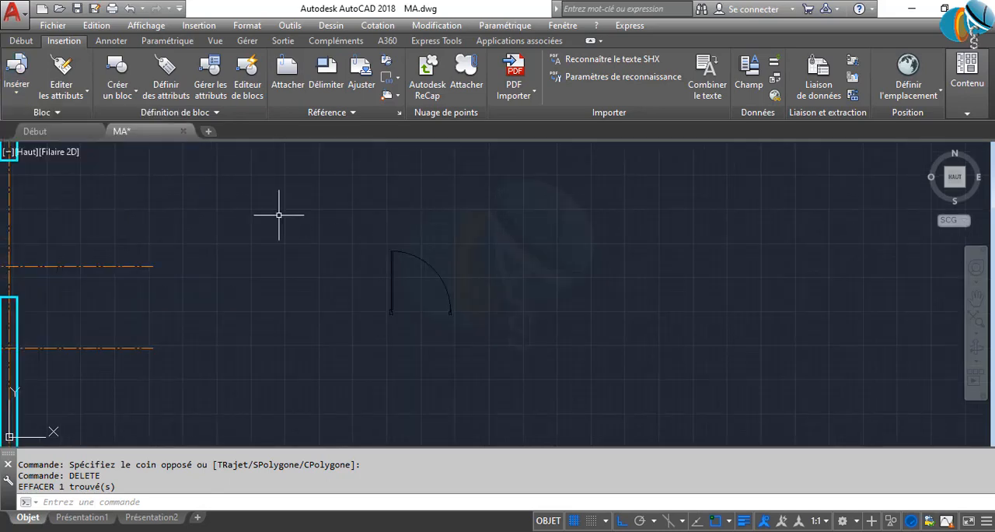
key("ctrl+z")
scroll(182, 316, "up", 2)
middle_click_drag(183, 317, 374, 300)
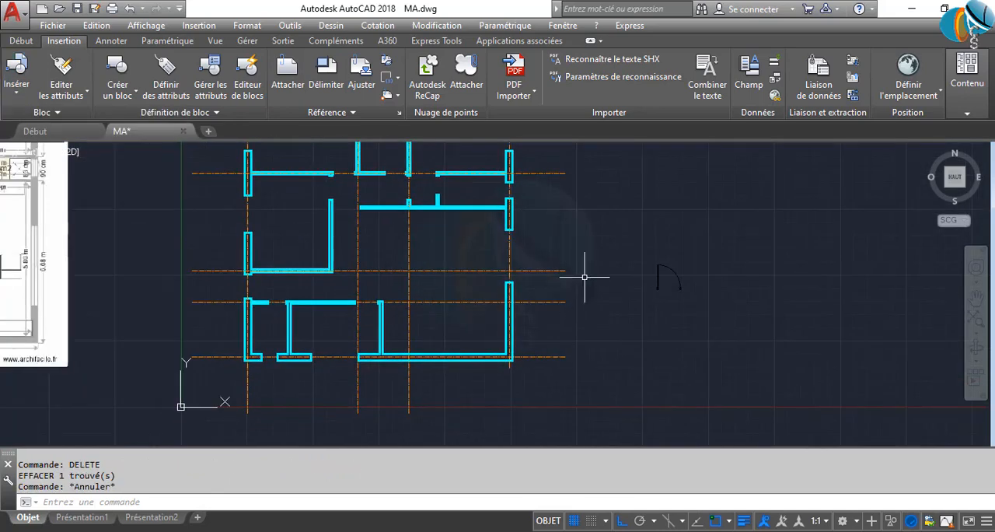
scroll(691, 259, "up", 2)
left_click(692, 260)
left_click(641, 356)
key("ctrl+z")
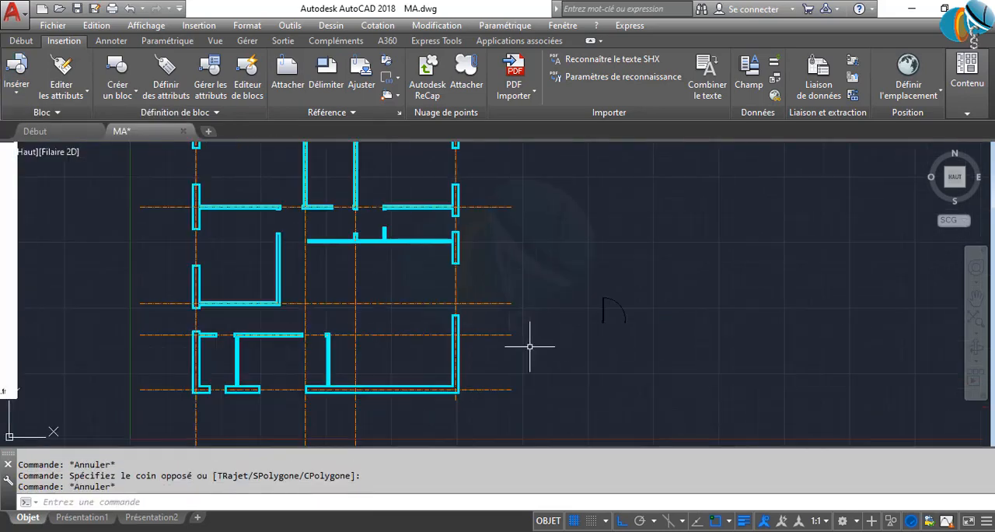
Measure the door opening in the lower horizontal partition, between the short stub off the outer wall and the neighbouring partition's end
scroll(251, 344, "up", 2)
scroll(190, 349, "up", 4)
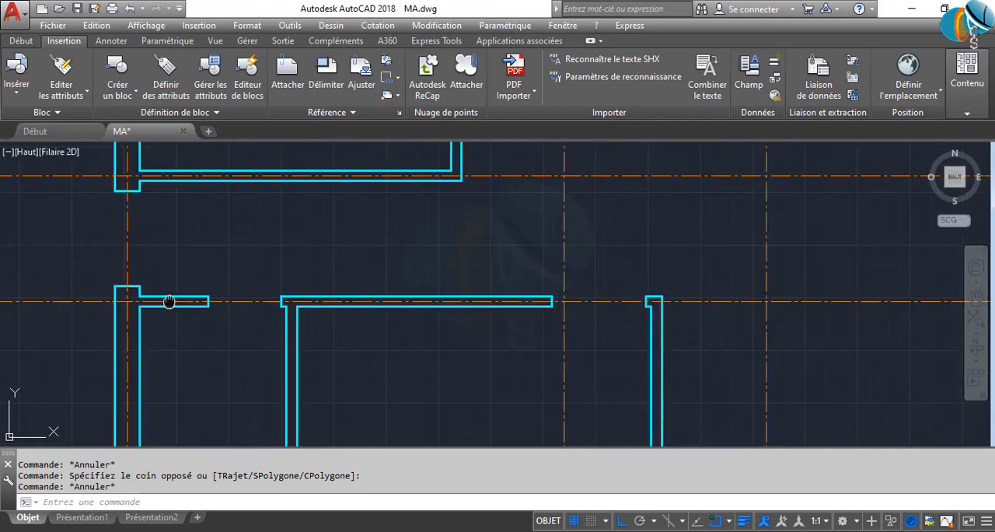
middle_click_drag(168, 300, 175, 345)
type("DI")
key("Return")
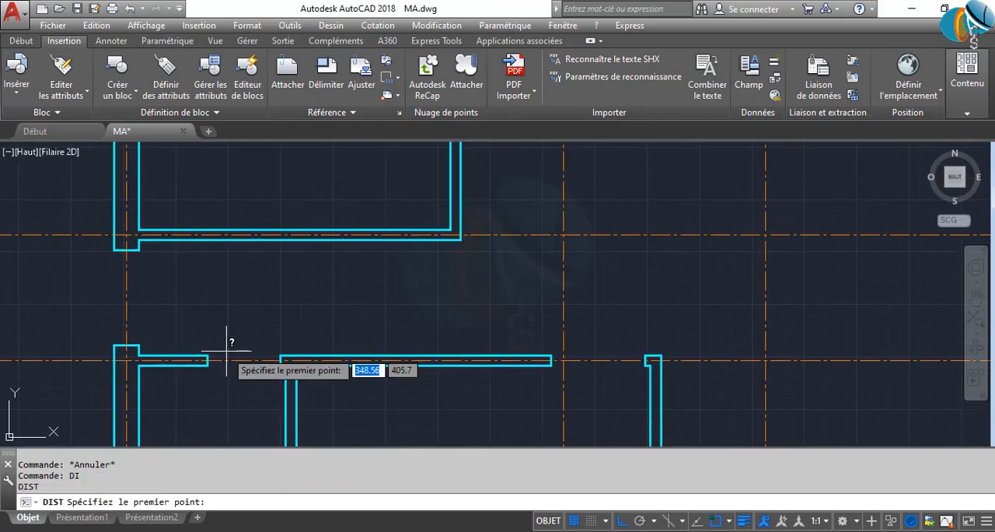
scroll(206, 344, "up", 3)
left_click(182, 360)
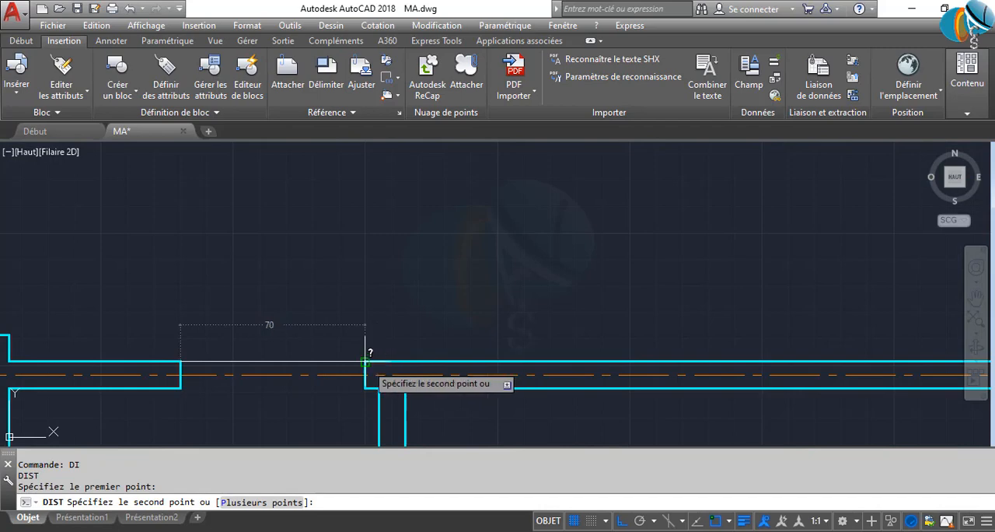
left_click(365, 362)
scroll(365, 361, "down", 4)
scroll(400, 284, "up", 4)
Measure the middle door opening in the upper horizontal wall, between the short wall segment's end and the next vertical wall's return
key("Return")
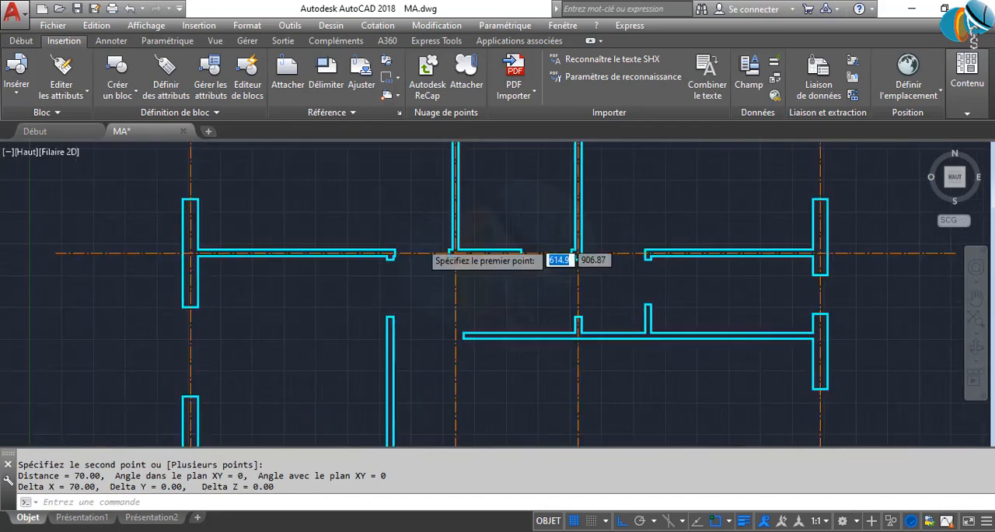
scroll(658, 288, "up", 3)
left_click(385, 243)
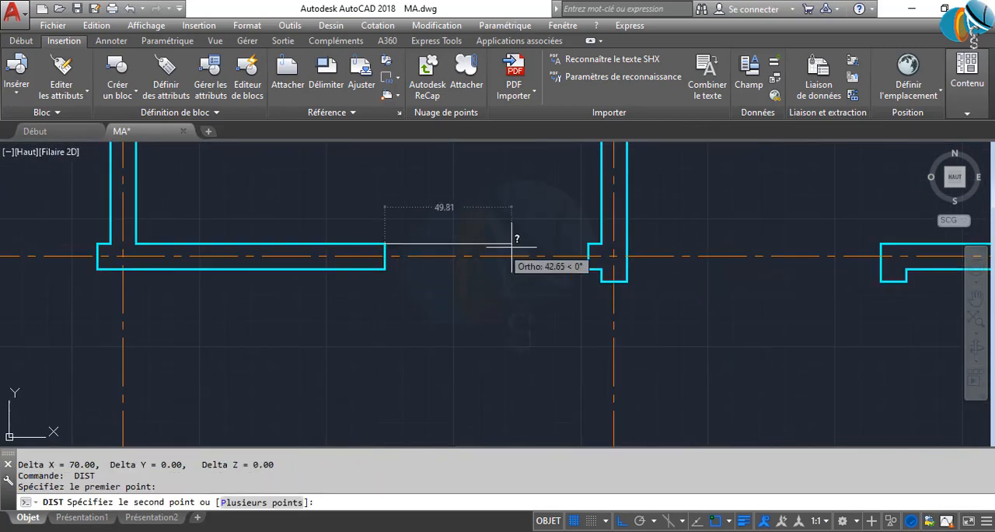
left_click(588, 243)
scroll(588, 243, "down", 3)
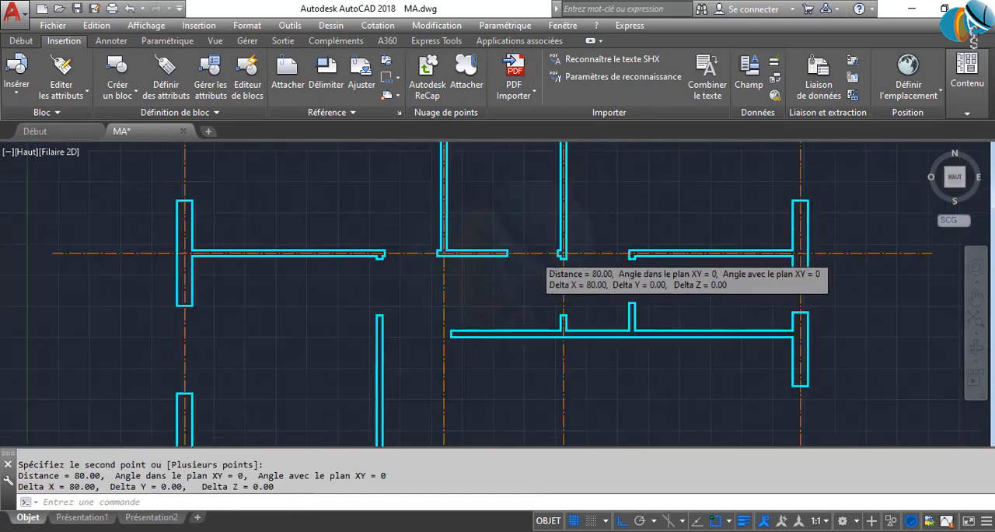
scroll(622, 264, "up", 3)
Try to measure the two vertical openings below the upper horizontal wall, from the short stub's top and the long vertical wall's top
key("Return")
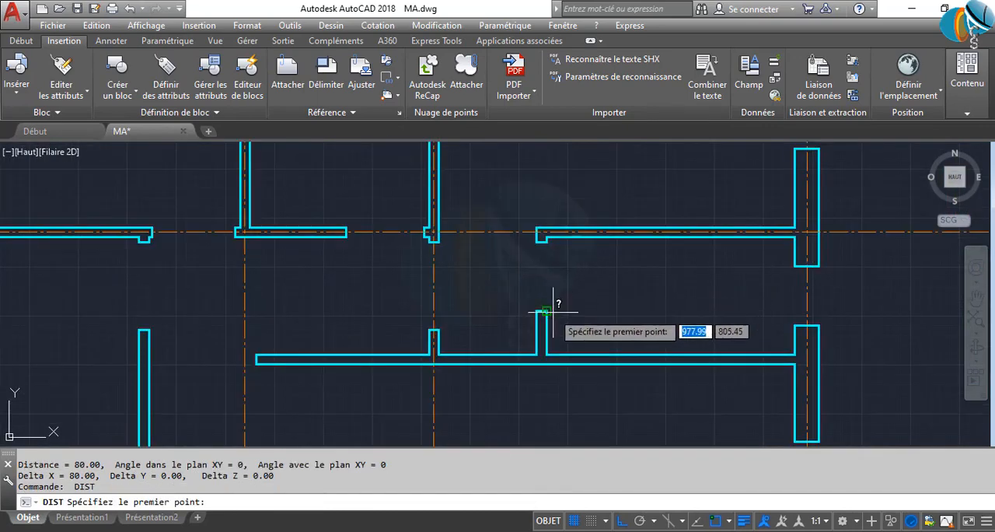
left_click(544, 311)
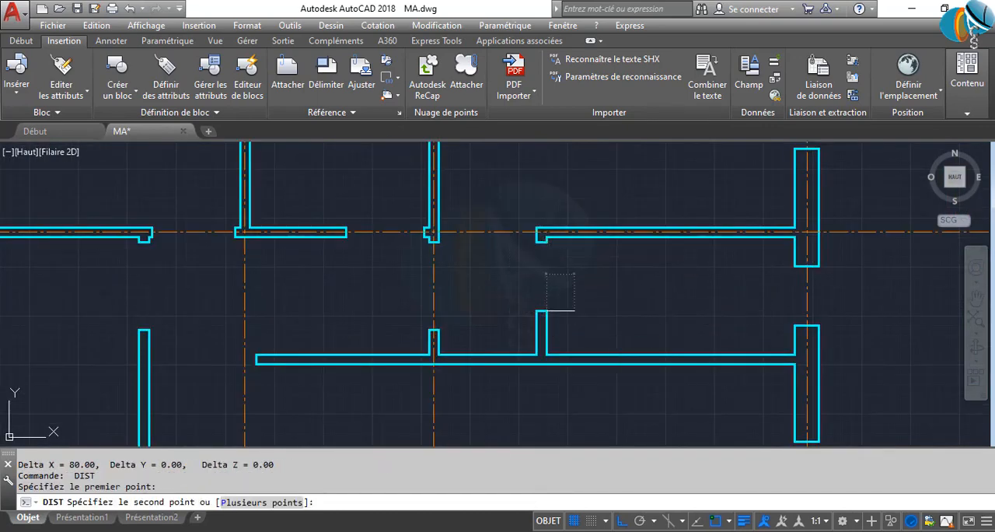
left_click(574, 312)
scroll(483, 355, "down", 2)
scroll(257, 361, "up", 4)
key("Return")
left_click(284, 308)
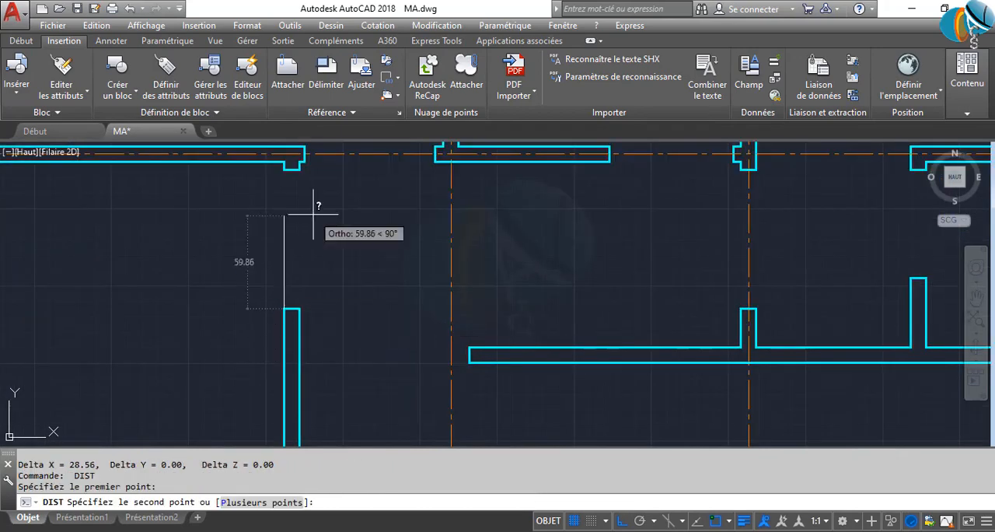
middle_click_drag(324, 247, 316, 396)
left_click(316, 385)
Measure the opening in the upper horizontal wall between the long wall's end and the corner of the short wall segment
key("Return")
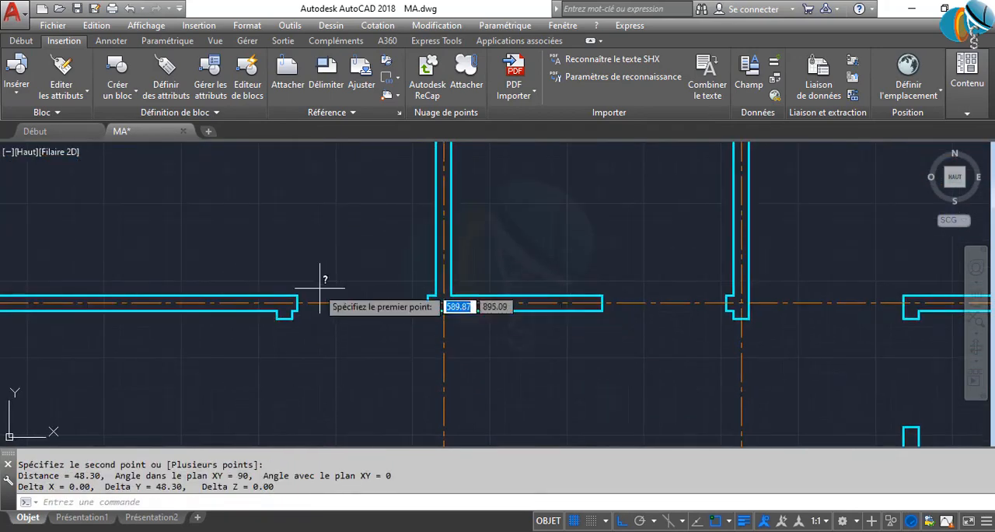
left_click(297, 296)
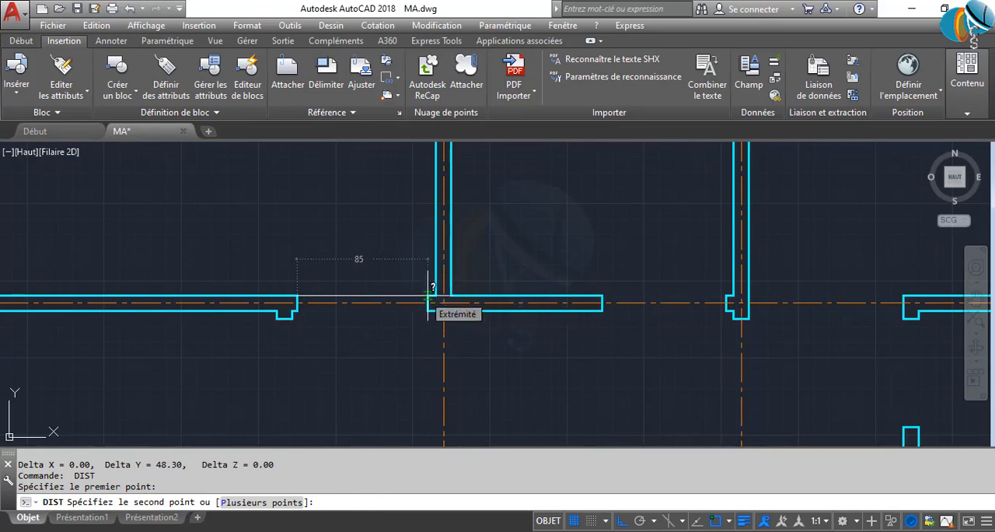
key("Escape")
key("Escape")
scroll(428, 297, "down", 5)
middle_click_drag(421, 297, 273, 267)
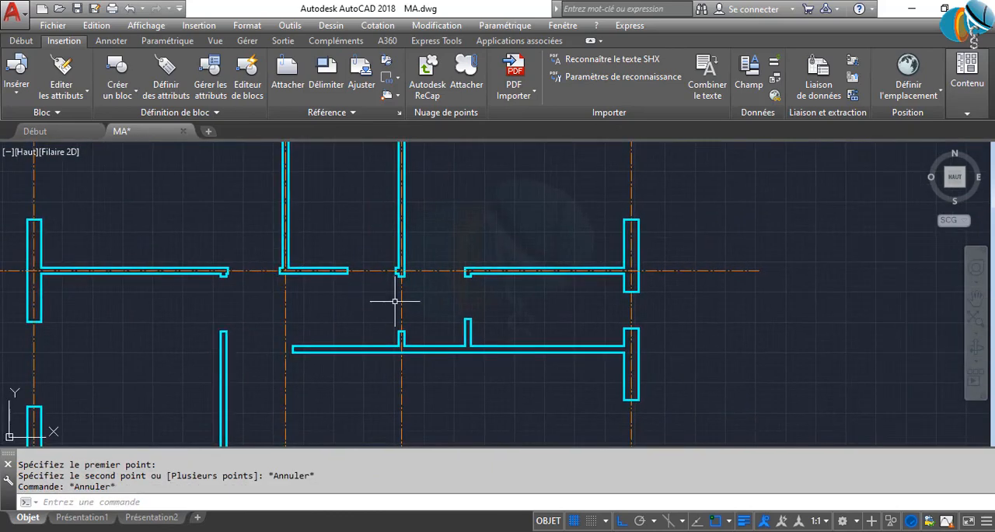
scroll(444, 315, "down", 4)
middle_click_drag(509, 331, 308, 304)
scroll(440, 367, "up", 2)
middle_click_drag(487, 393, 305, 365)
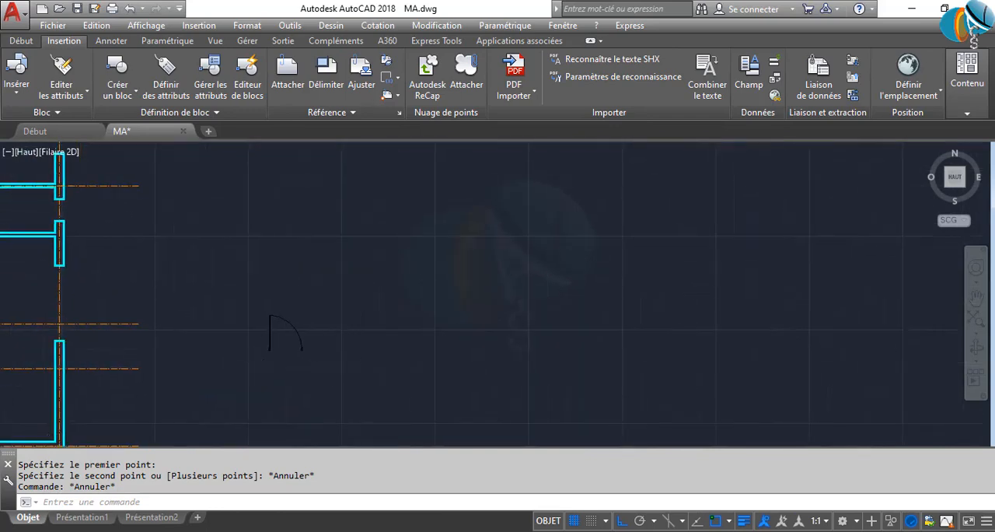
scroll(322, 362, "up", 6)
type("RE")
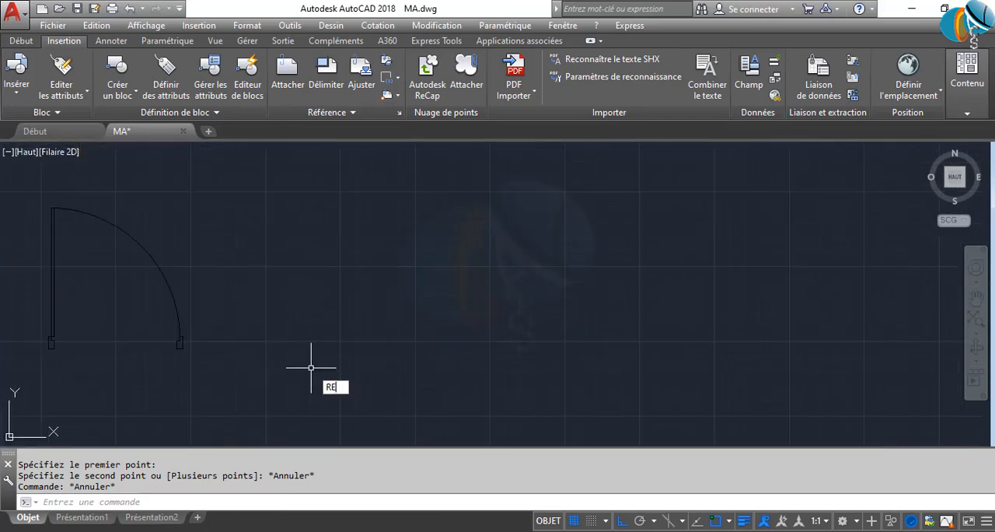
type("C")
key("Return")
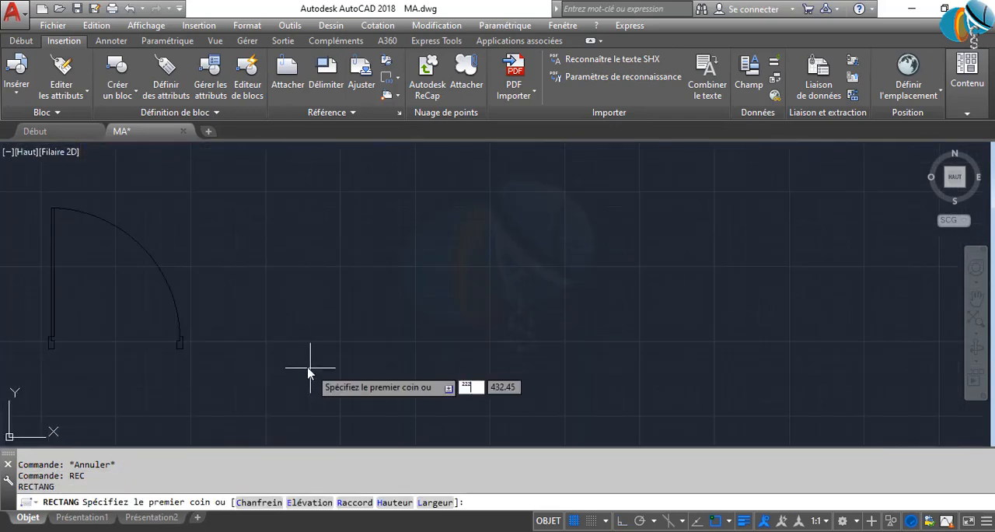
key("Escape")
Draw an 80-unit horizontal line in the empty area beside the P90 door
type("L")
key("Return")
left_click(243, 338)
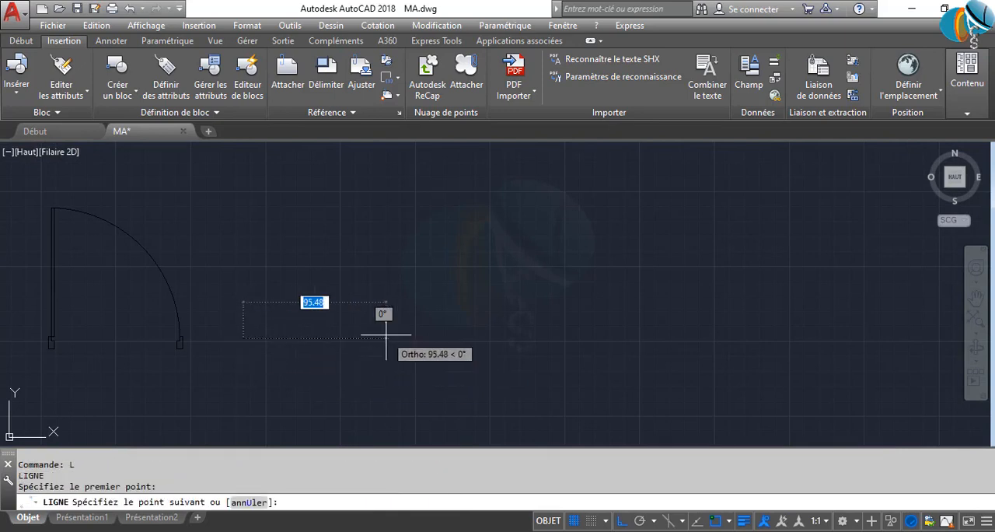
type("8")
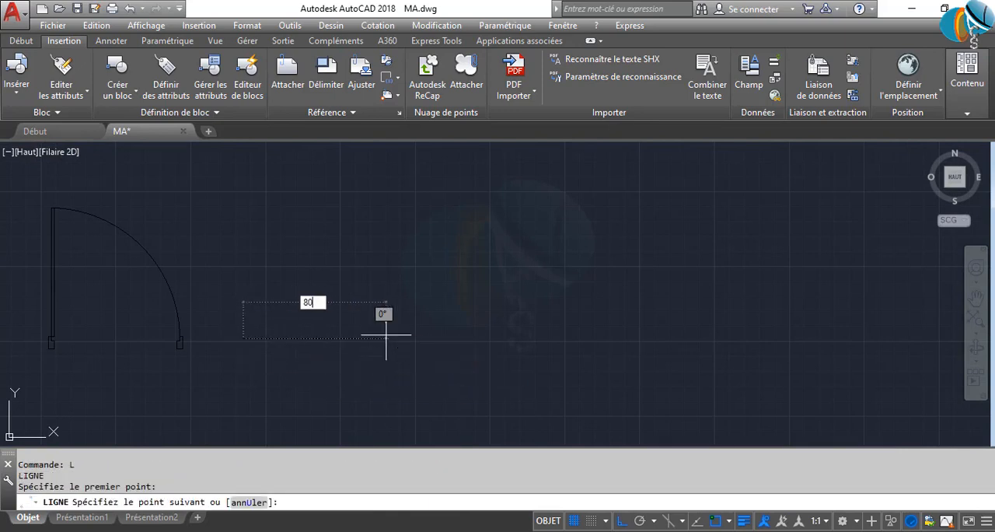
type("0")
key("Return")
key("Return")
Draw an 8 by 7 rectangle starting from the left end of the 80-unit line
scroll(259, 349, "up", 2)
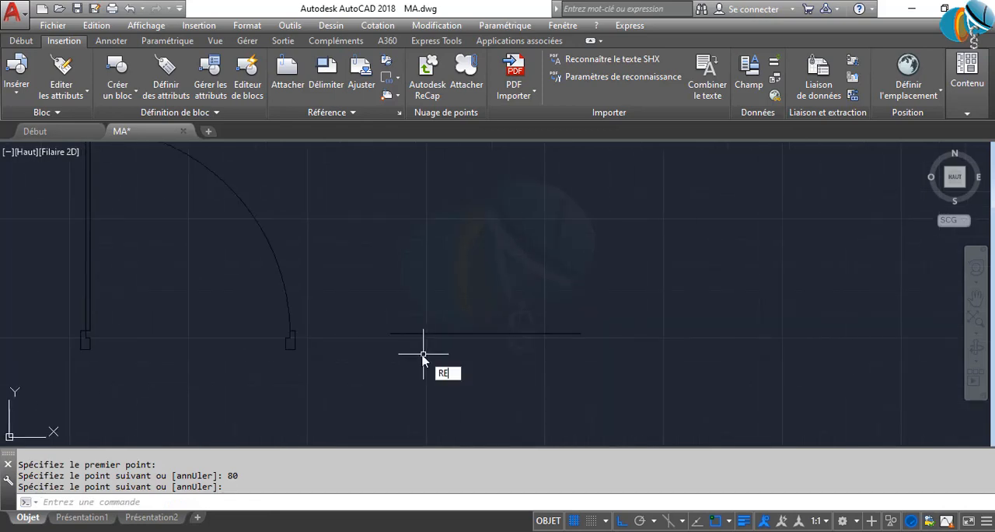
type("RE")
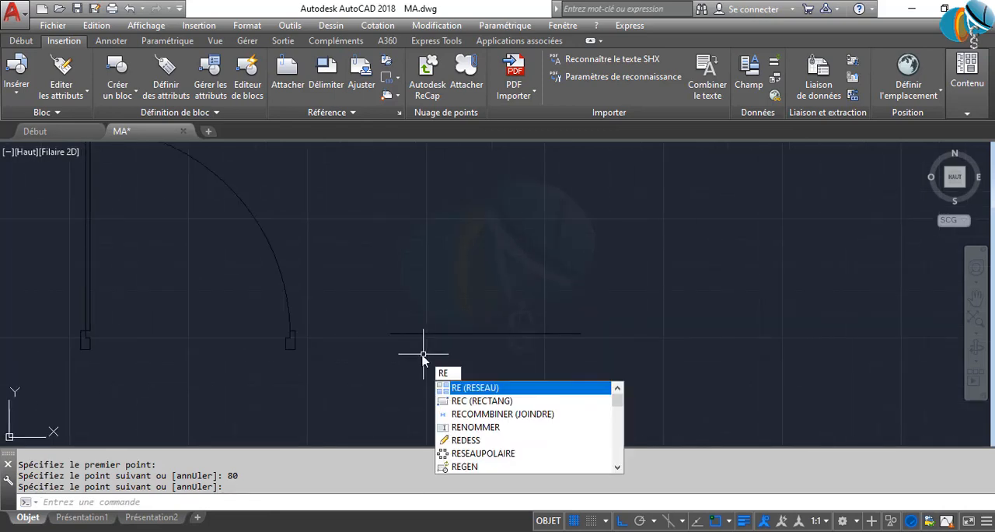
type("C")
key("Return")
scroll(396, 333, "up", 2)
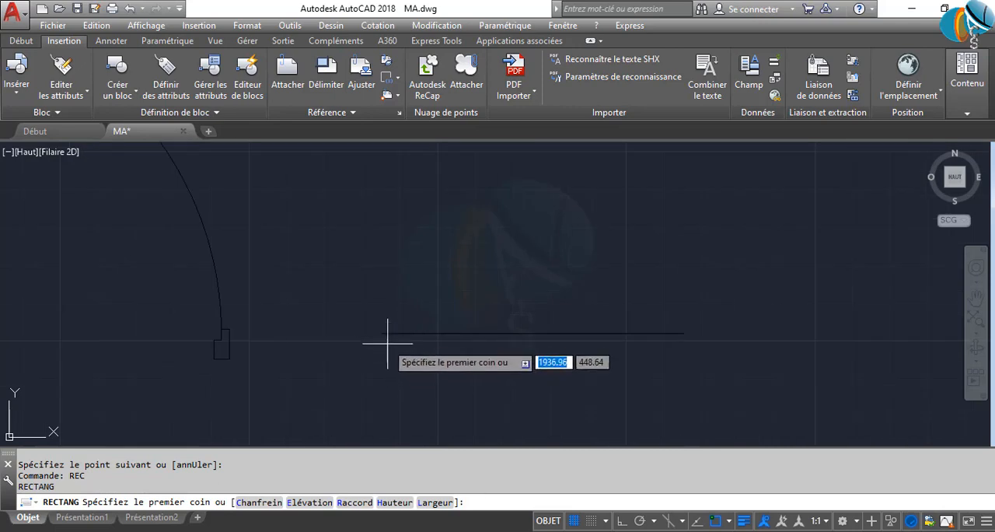
left_click(399, 322)
key("Return")
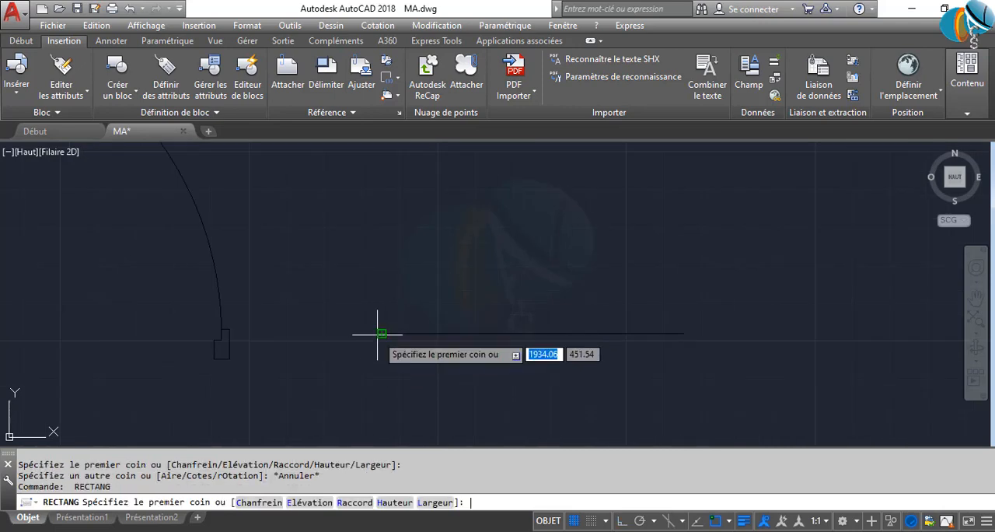
left_click(382, 333)
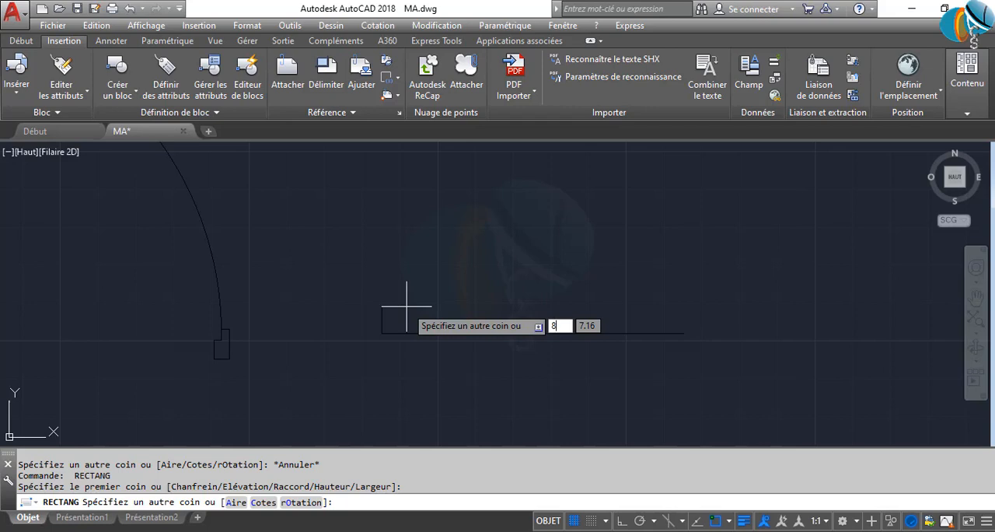
key("Tab")
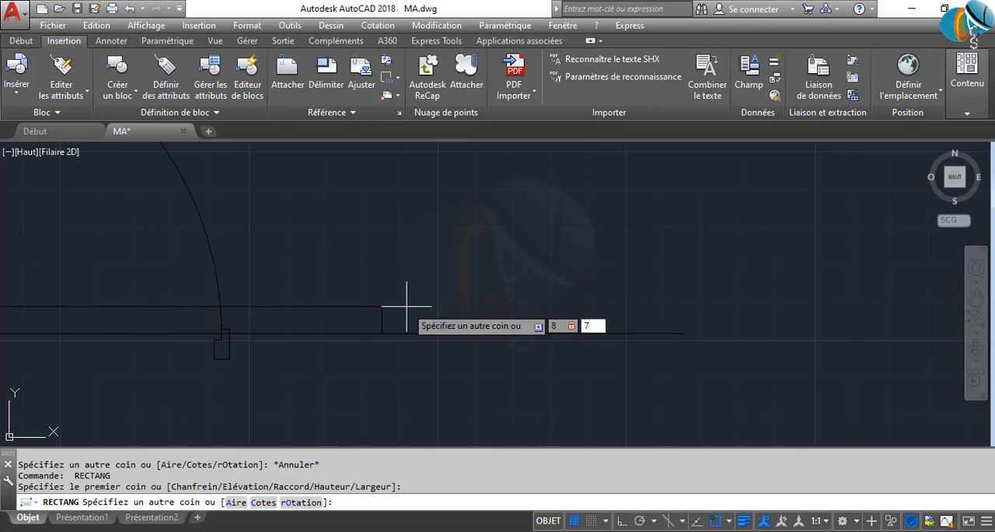
type("7")
key("Return")
scroll(400, 315, "up", 3)
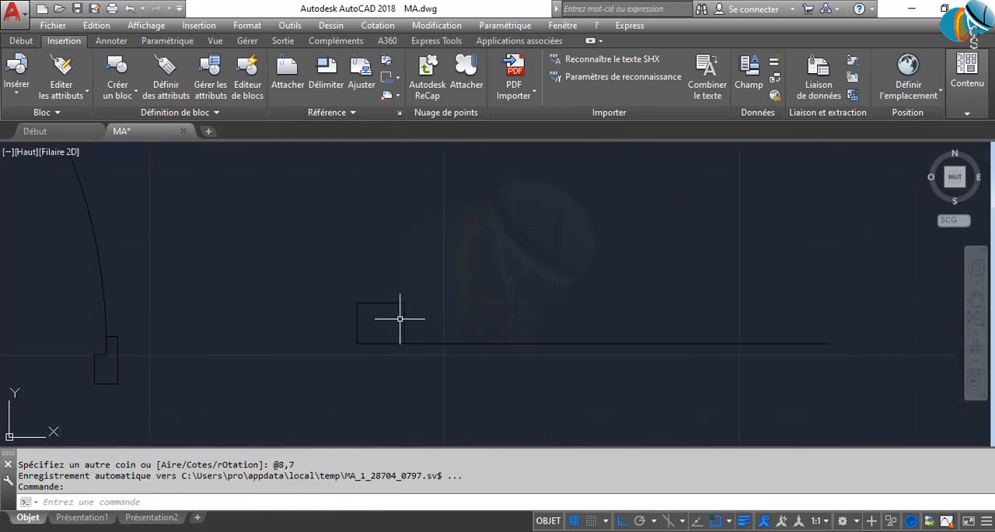
Delete the 8 by 7 rectangle at the left end of the line
left_click(400, 318)
left_click(339, 264)
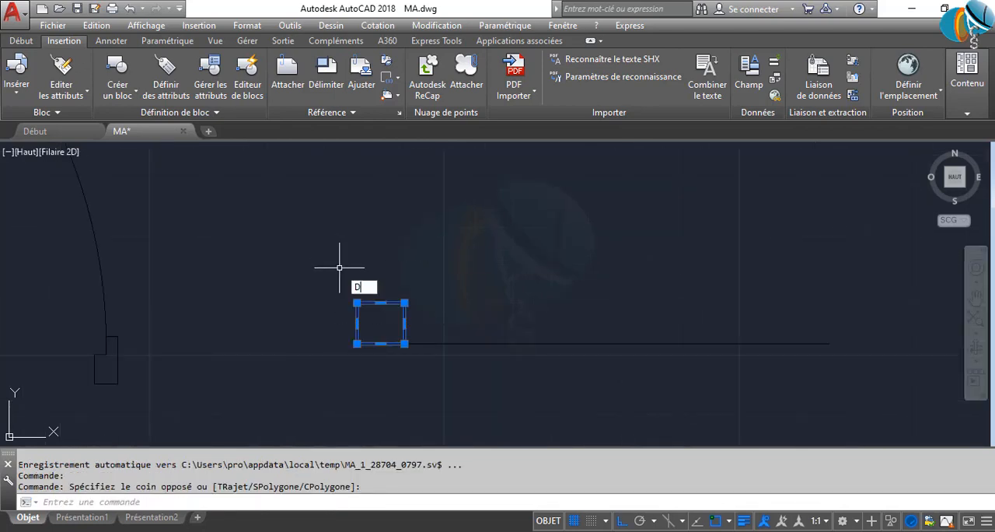
key("Delete")
Examine the rebated jambs of the existing P90 door as a reference for the next door
scroll(339, 267, "down", 4)
mouse_move(304, 304)
middle_mouse_down()
mouse_move(275, 340)
mouse_move(441, 311)
middle_mouse_up()
scroll(128, 296, "up", 2)
scroll(221, 332, "up", 4)
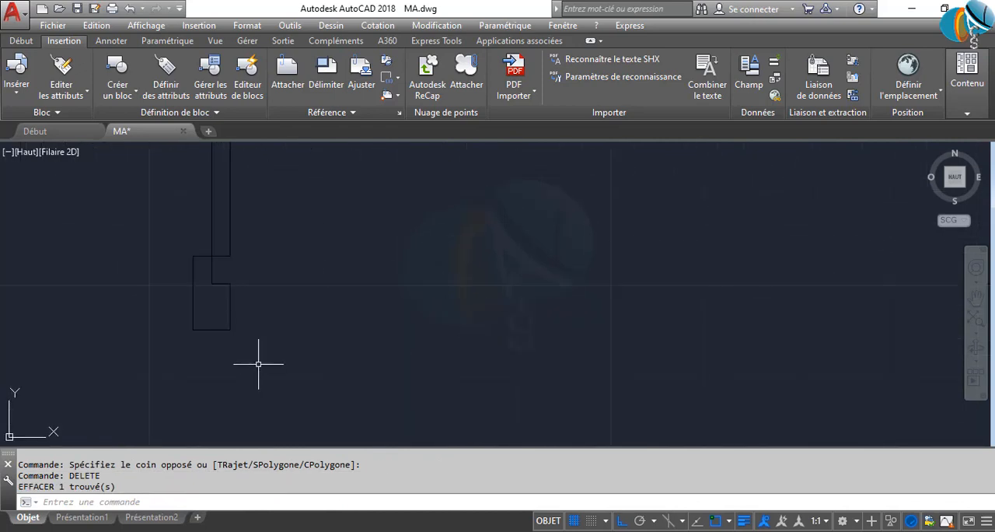
left_click(259, 363)
left_click(165, 246)
scroll(210, 298, "down", 4)
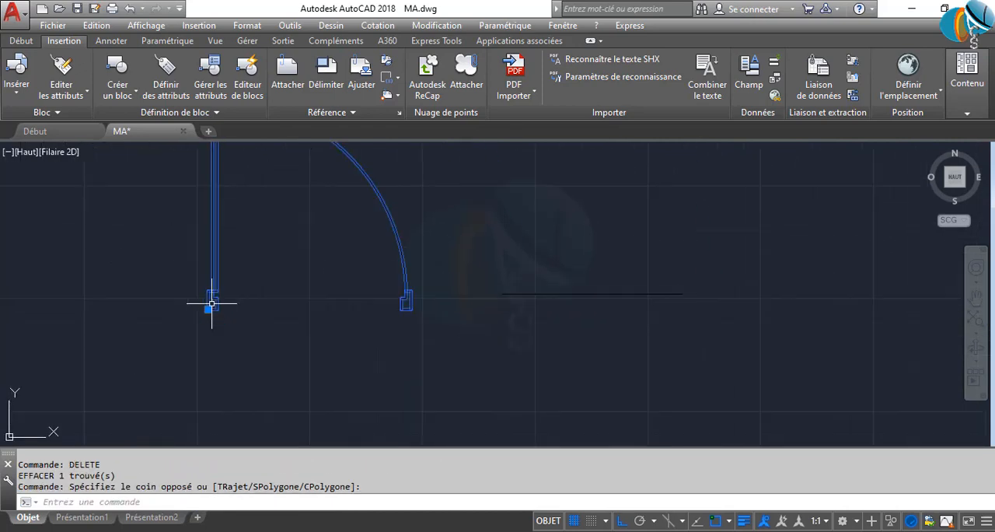
scroll(245, 318, "down", 2)
scroll(244, 318, "up", 4)
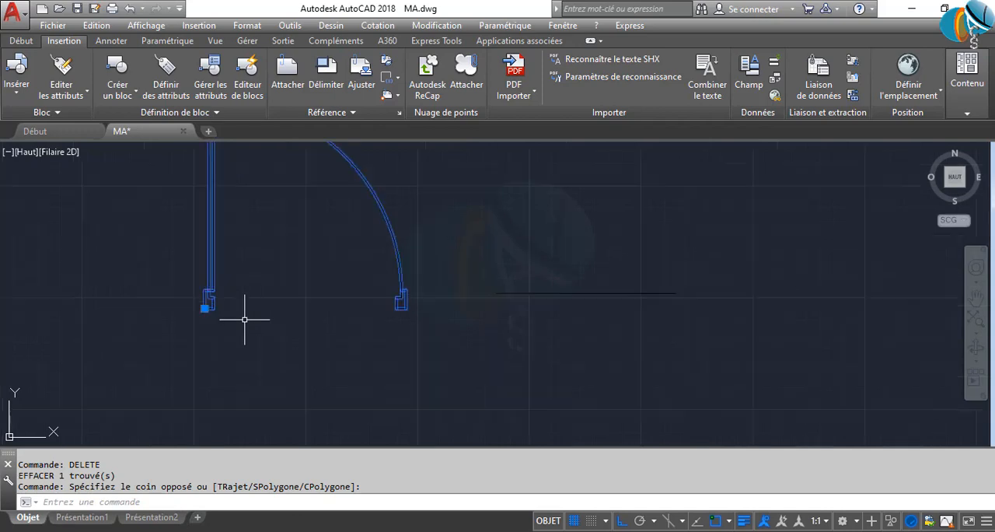
key("Escape")
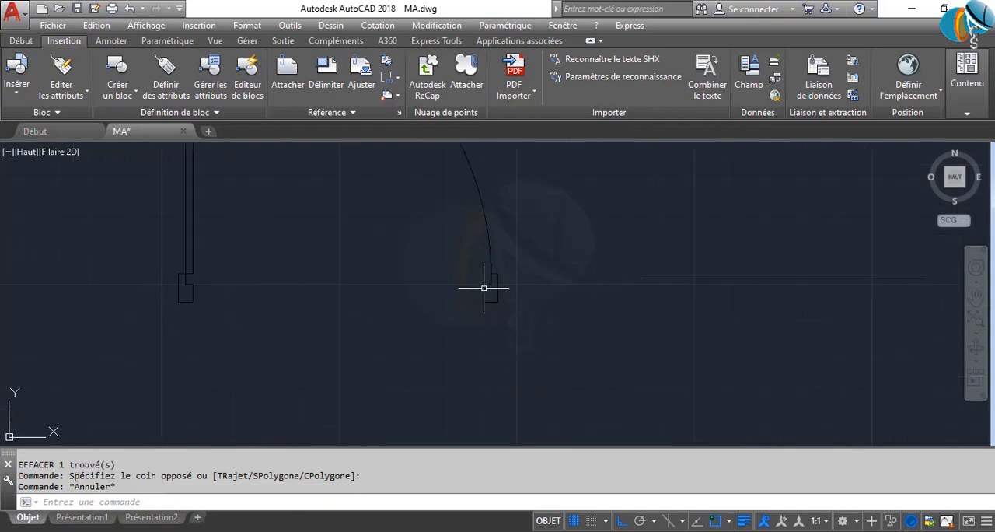
Trace the closed rebated outline of the P90 door's left jamb with line segments through its six corners
scroll(484, 287, "up", 3)
middle_click_drag(506, 287, 378, 298)
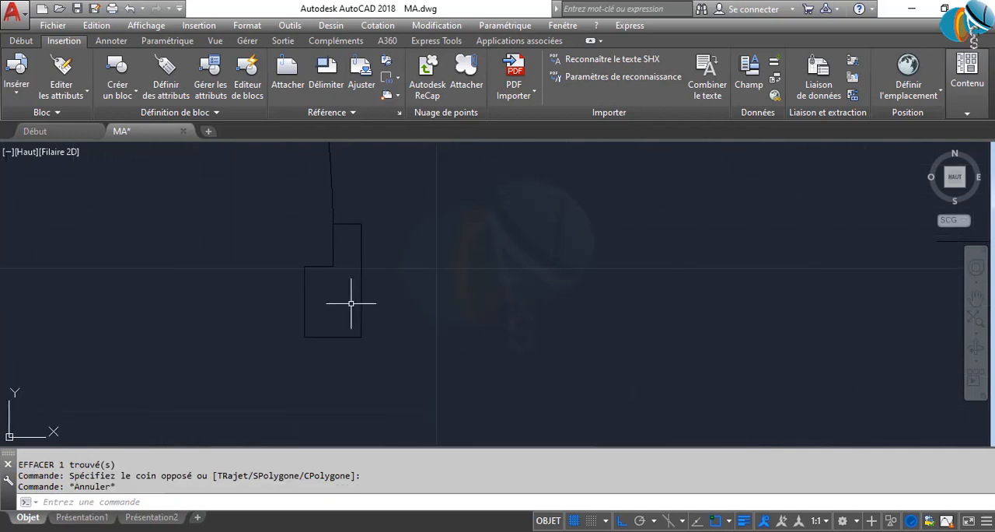
type("L")
key("Return")
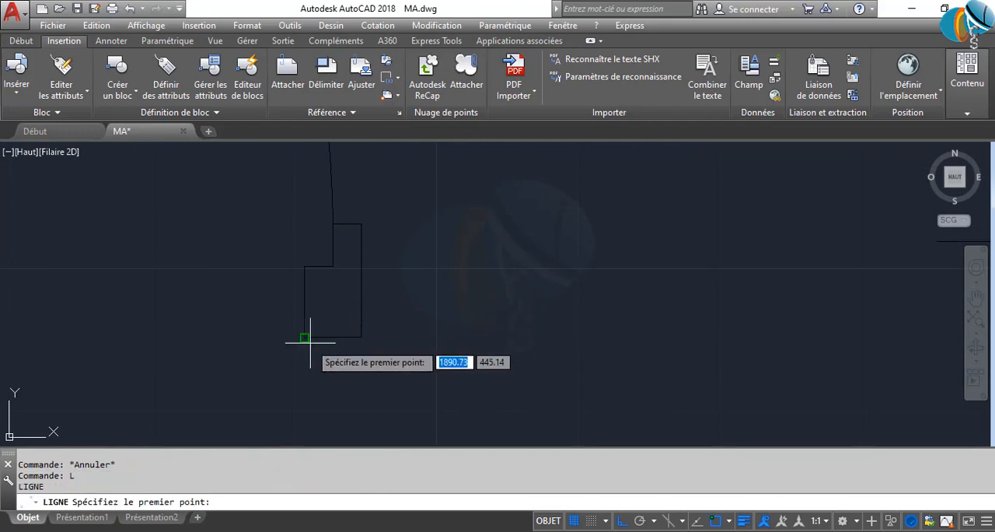
scroll(292, 319, "down", 3)
scroll(350, 314, "up", 4)
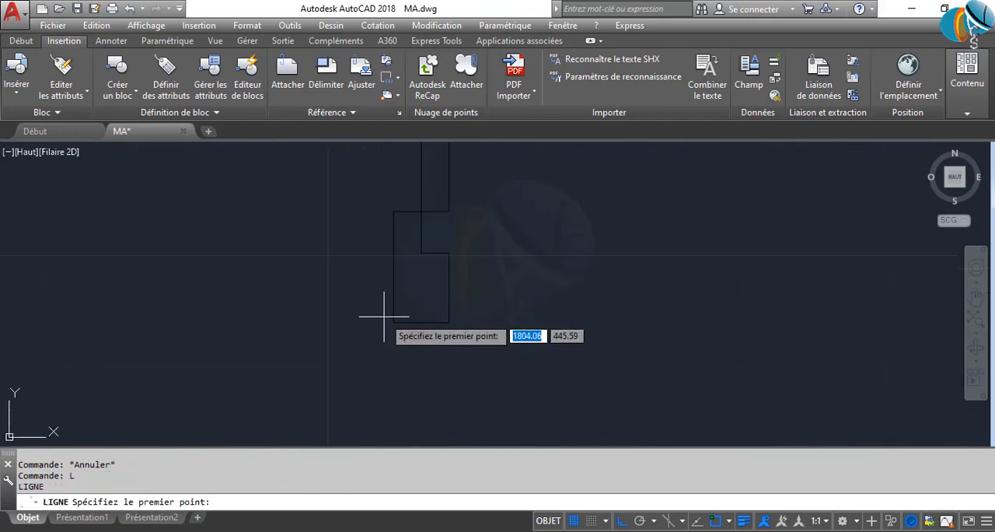
left_click(394, 323)
left_click(394, 211)
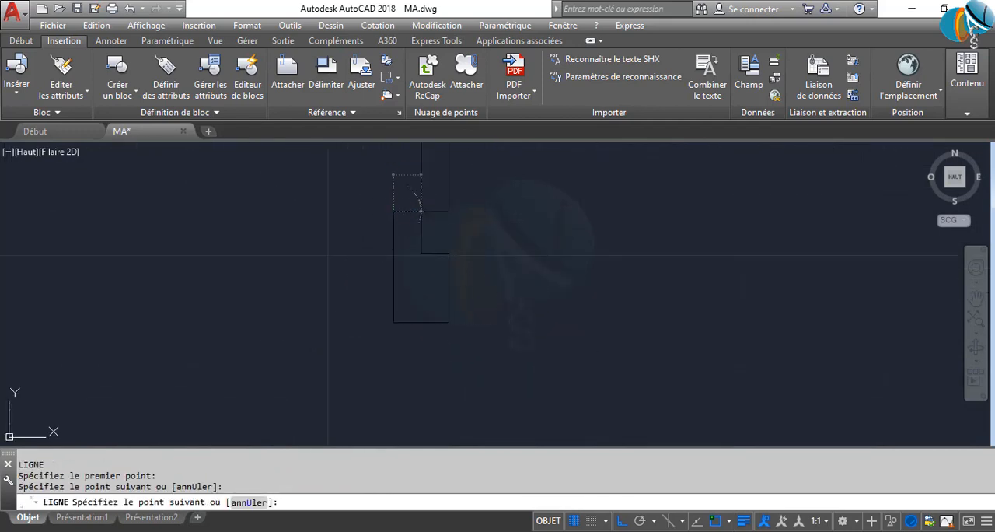
left_click(421, 211)
left_click(421, 253)
left_click(448, 253)
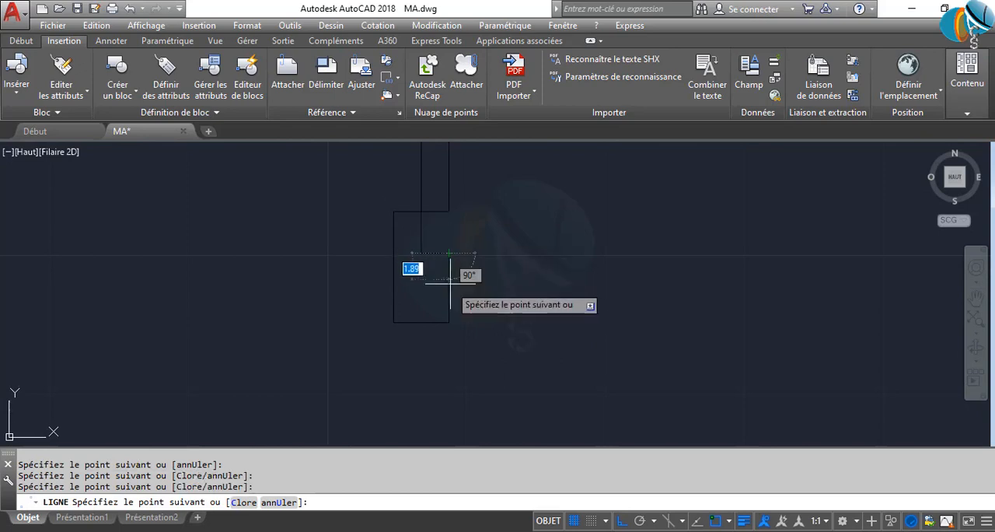
left_click(448, 321)
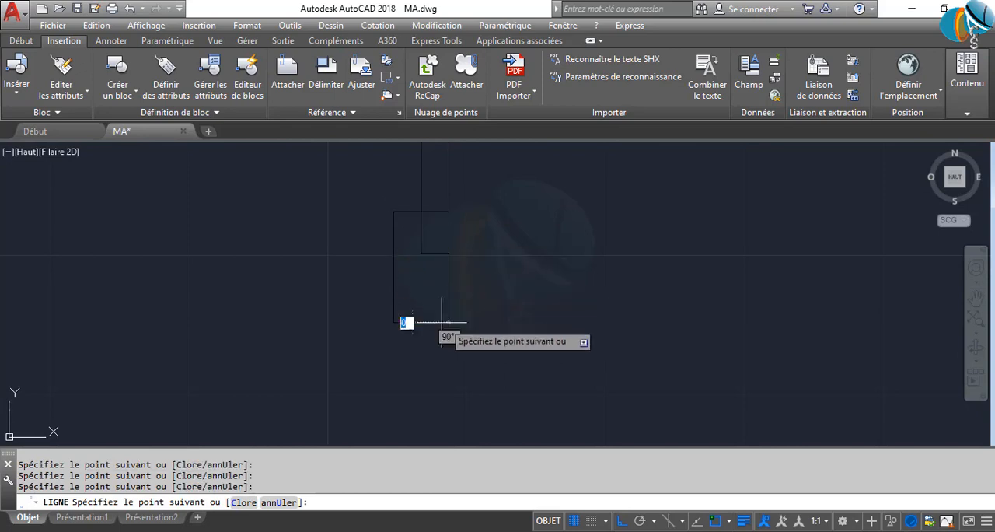
left_click(395, 322)
key("Escape")
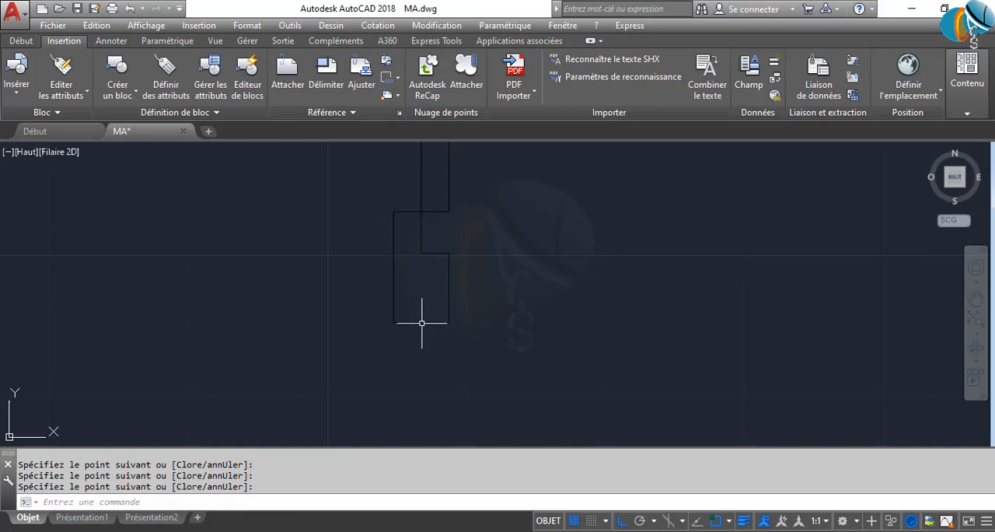
Move the traced jamb outline by its lower-left corner onto the left end of the 80-unit line
left_click(356, 192)
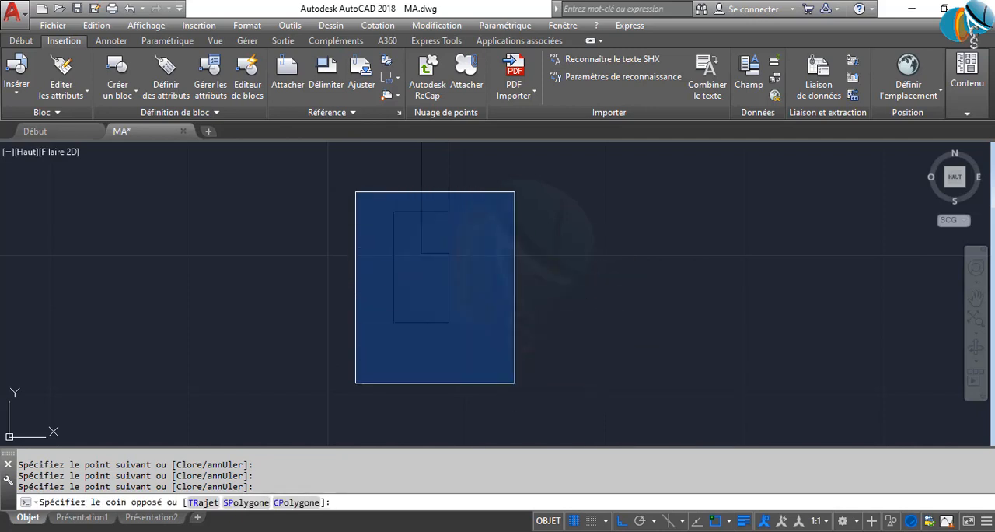
left_click(539, 406)
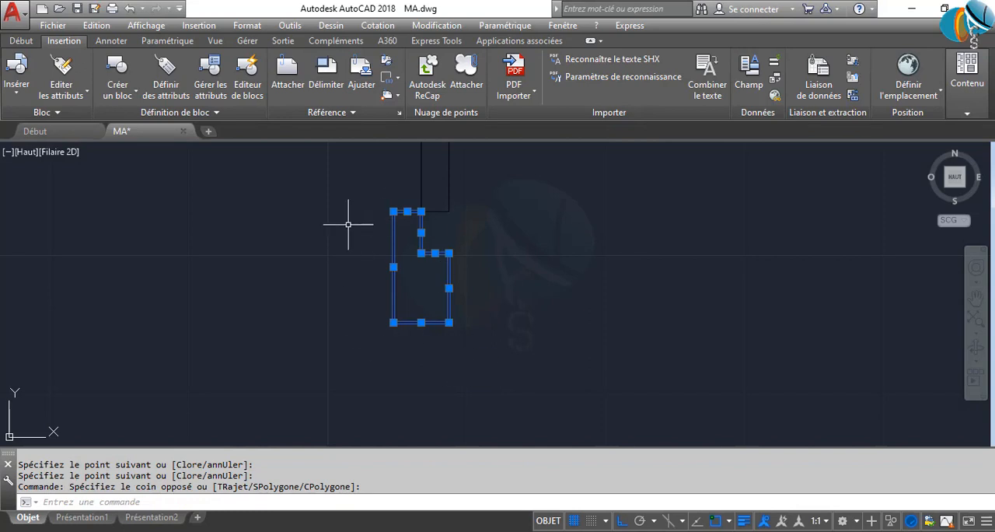
type("D")
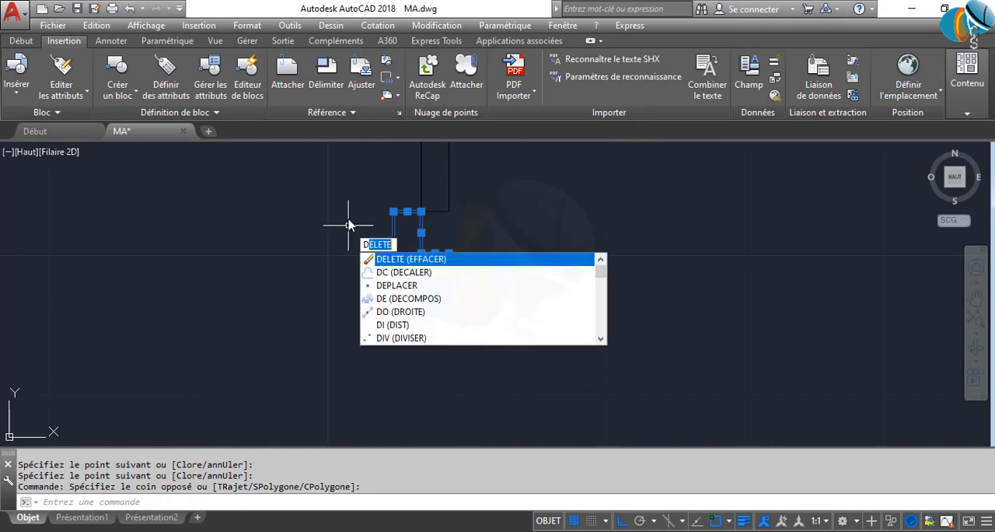
type("P")
key("Return")
left_click(388, 325)
scroll(546, 330, "down", 3)
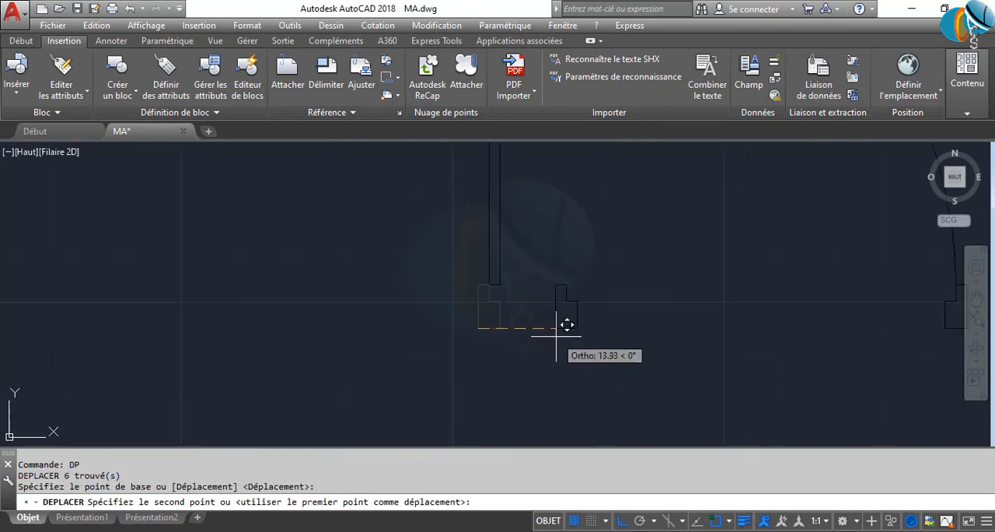
middle_click_drag(569, 334, 107, 311)
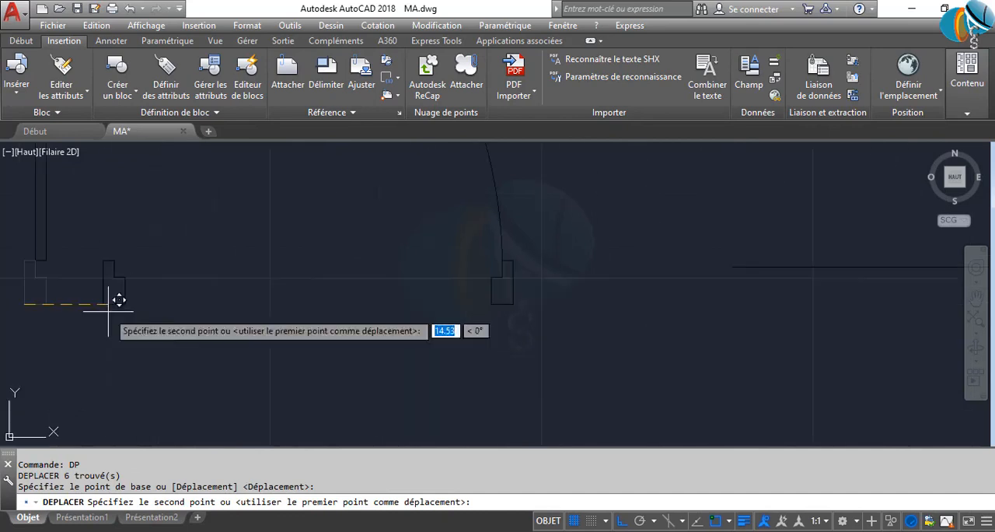
left_click(737, 262)
Mirror the jamb about a vertical axis through the 80-unit line's midpoint, keeping the original
middle_click_drag(260, 333, 373, 319)
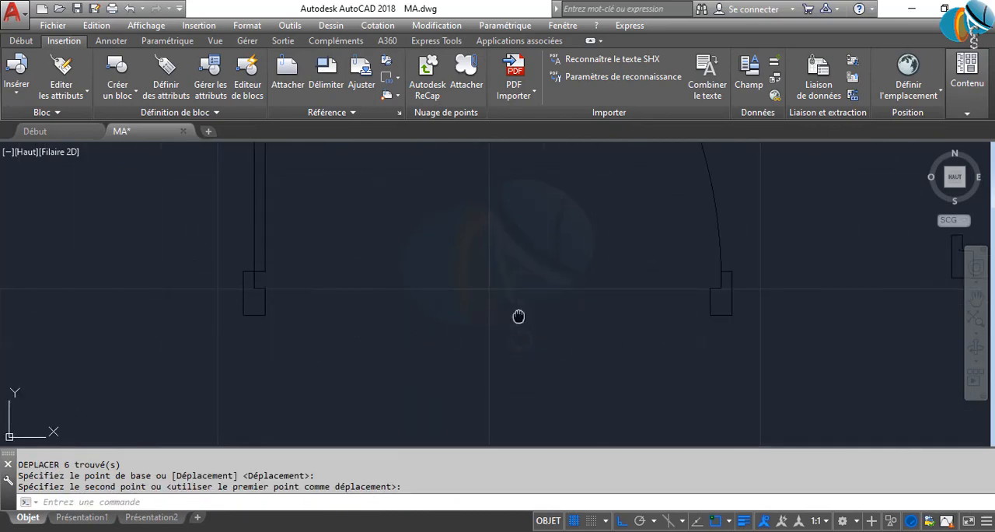
middle_click_drag(519, 316, 194, 318)
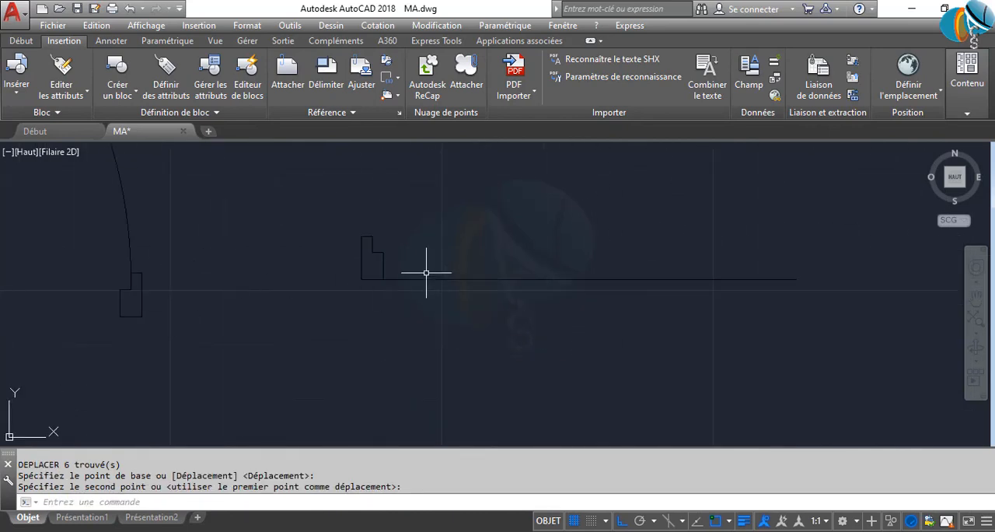
left_click(315, 209)
left_click(428, 324)
middle_click_drag(487, 325, 319, 343)
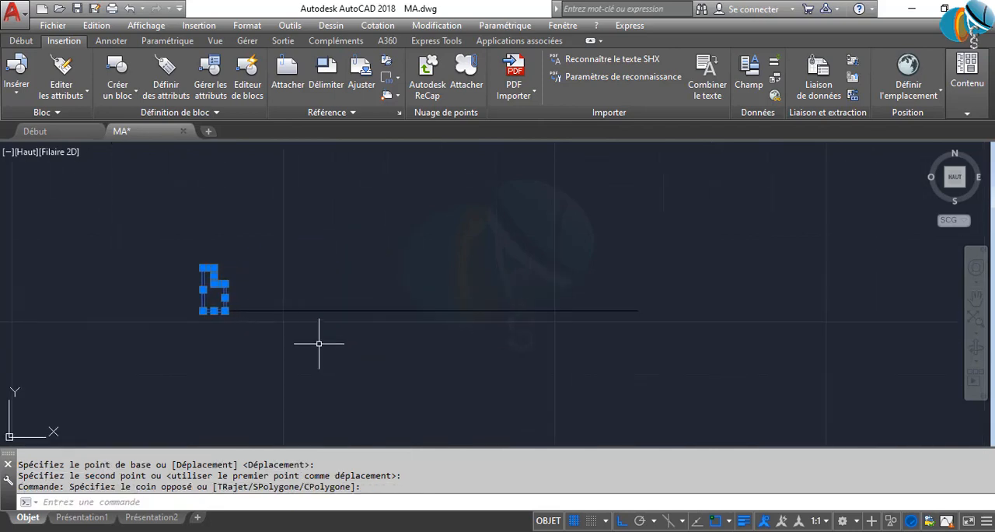
key("Return")
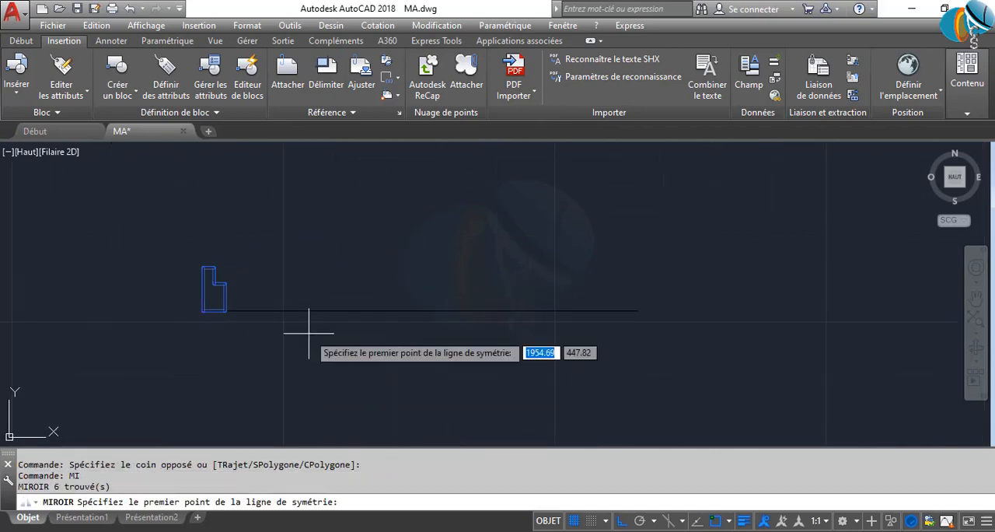
left_click(420, 311)
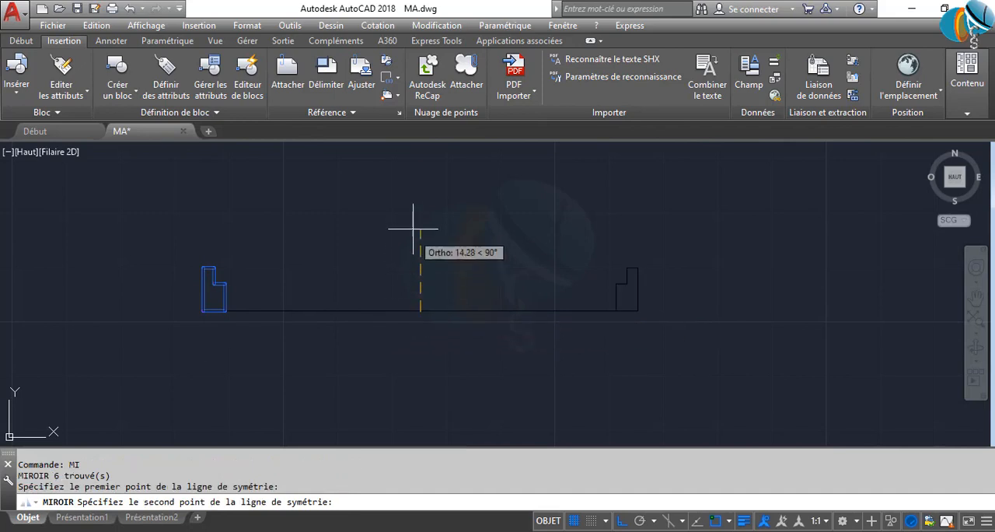
left_click(412, 202)
key("Return")
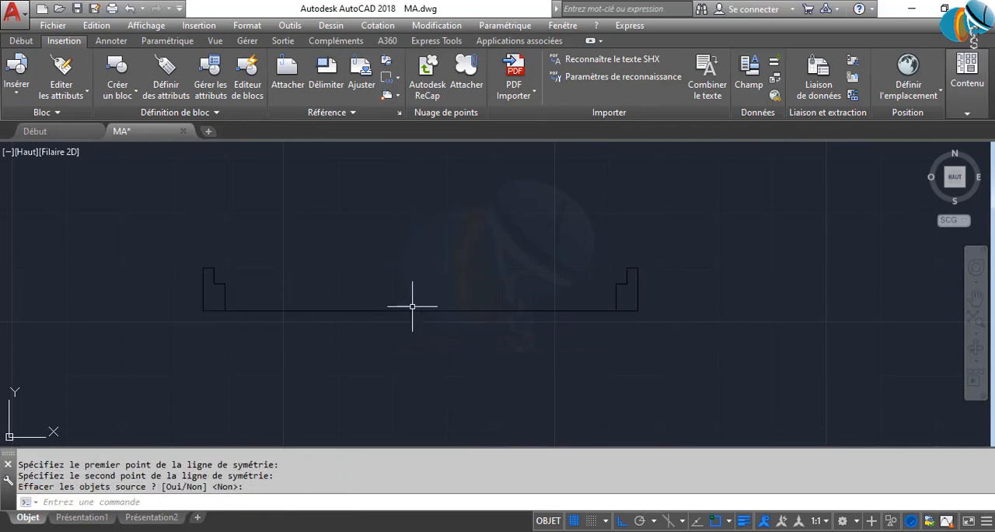
Copy the 80-unit line with both jambs horizontally into the empty area to its right
scroll(410, 319, "down", 5)
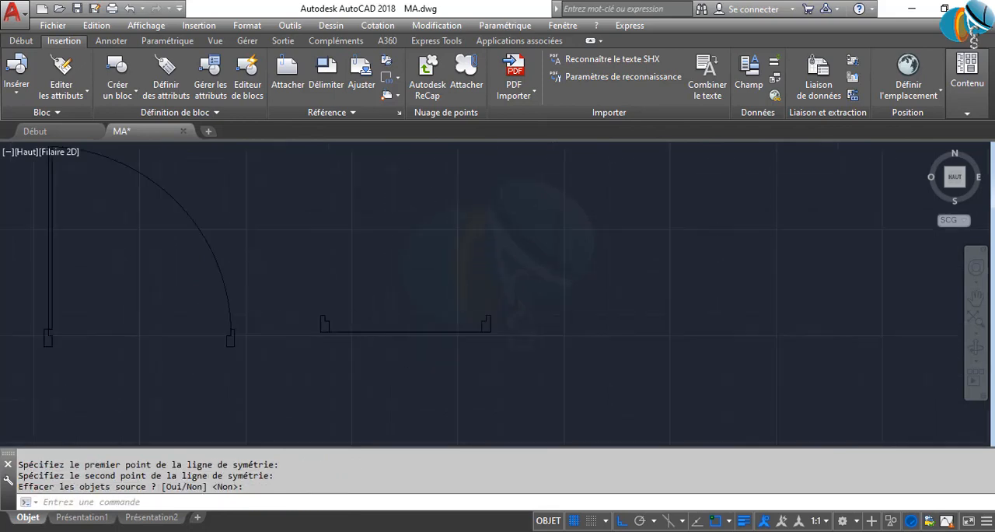
scroll(334, 314, "up", 4)
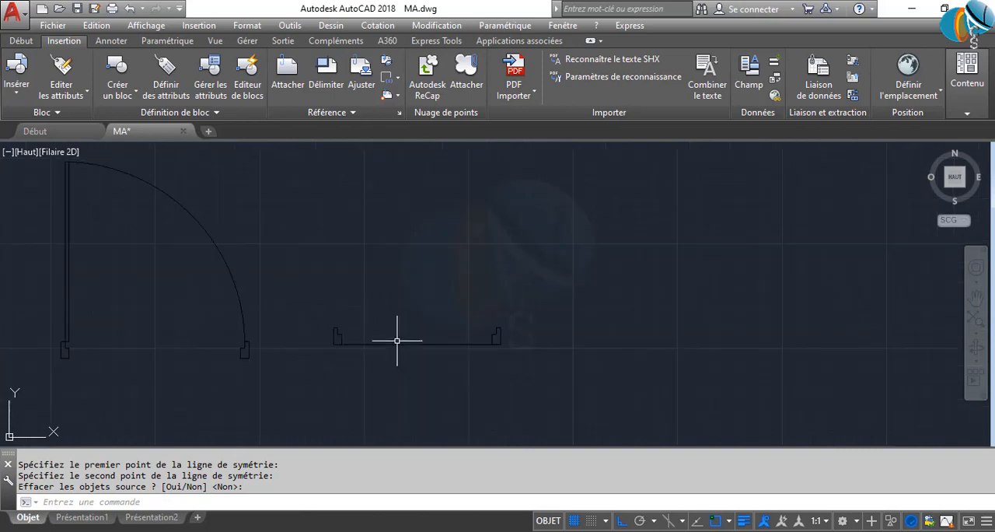
left_click(551, 284)
left_click(300, 357)
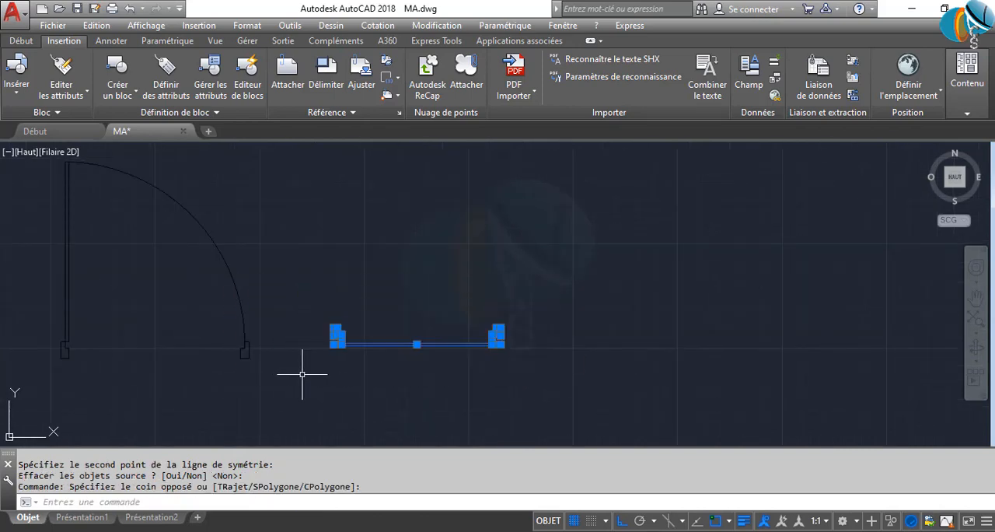
type("CO")
type("P")
key("Return")
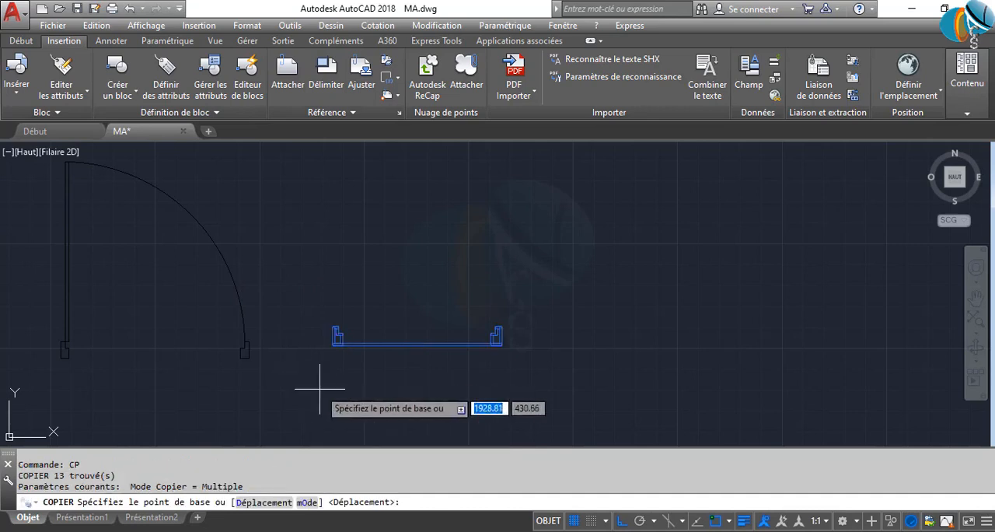
left_click(327, 391)
left_click(611, 391)
key("Escape")
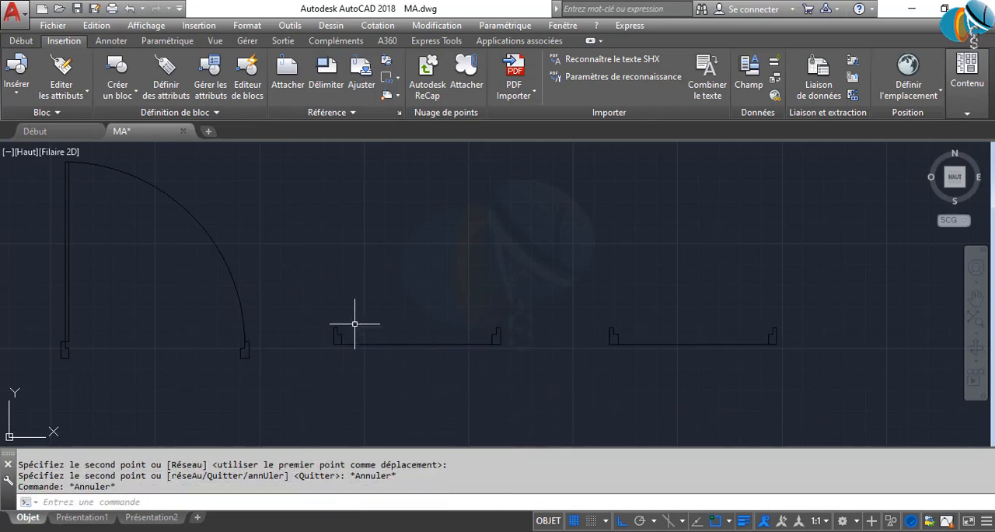
Draw a line from the first frame's left jamb at its inner top corner toward the right jamb, undoing the misplaced endpoint
scroll(343, 340, "up", 4)
type("L")
key("Return")
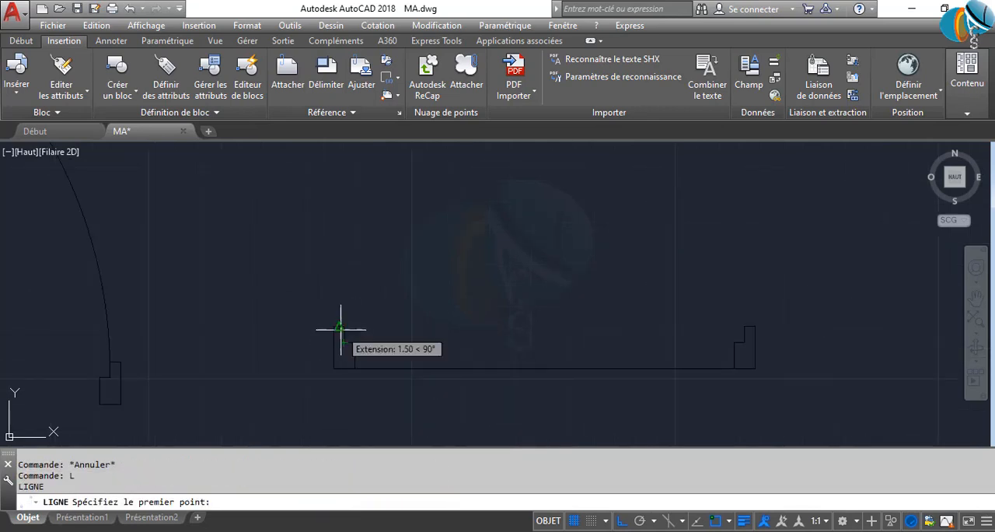
left_click(344, 327)
left_click(750, 326)
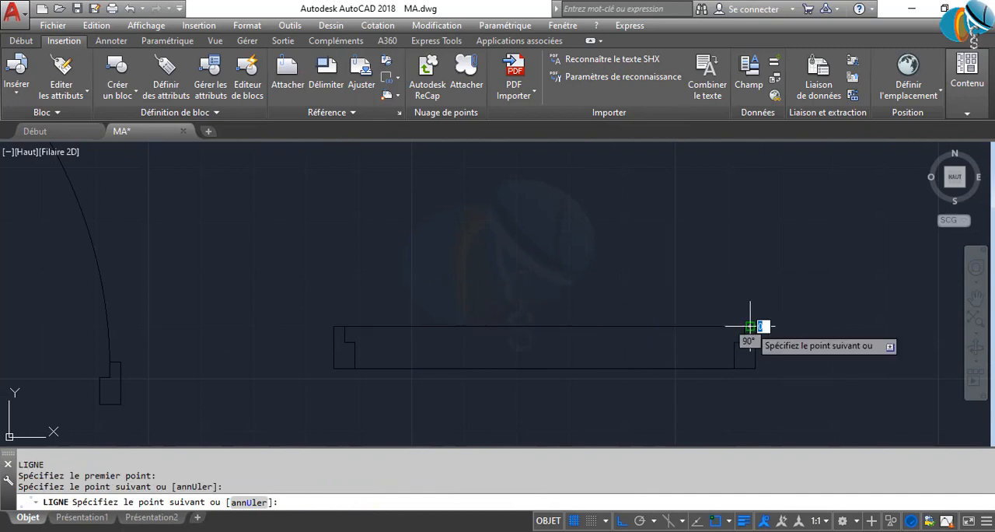
scroll(733, 347, "up", 3)
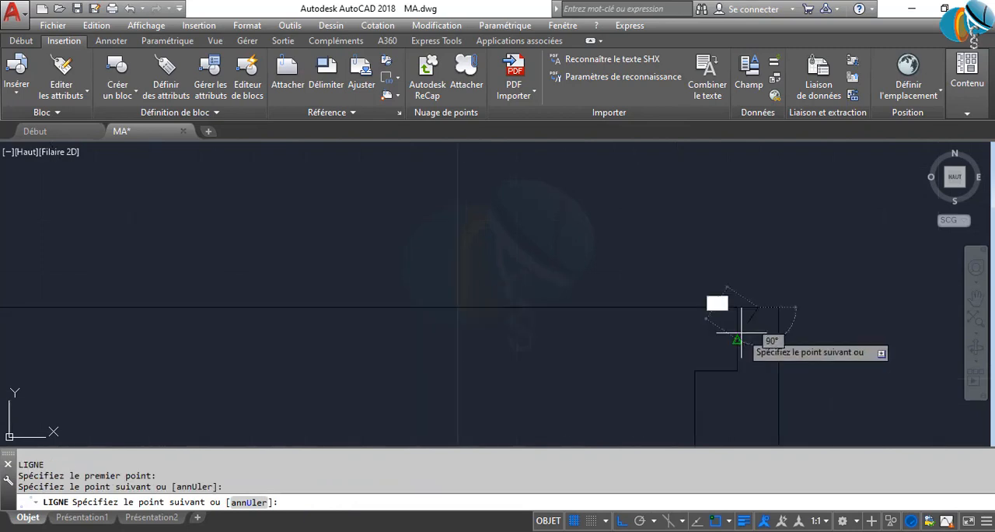
type("U")
key("Return")
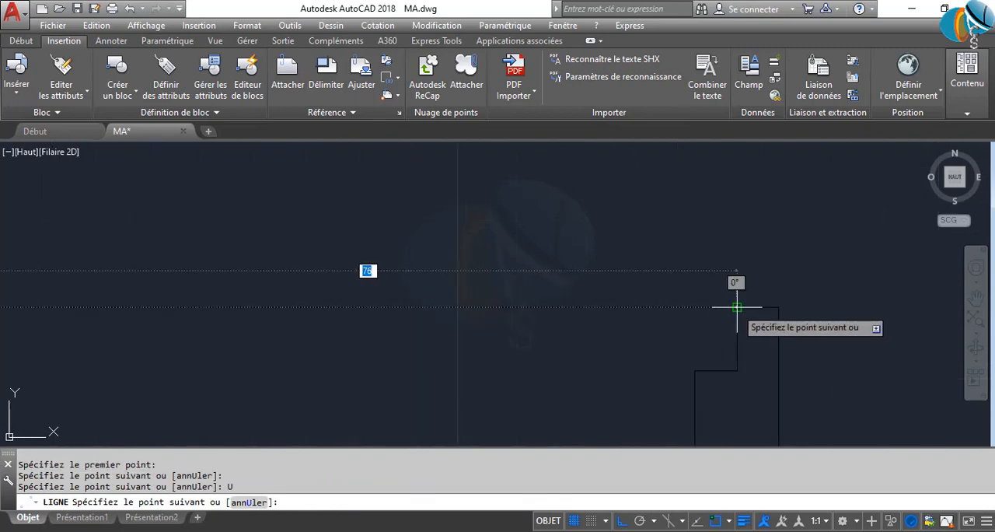
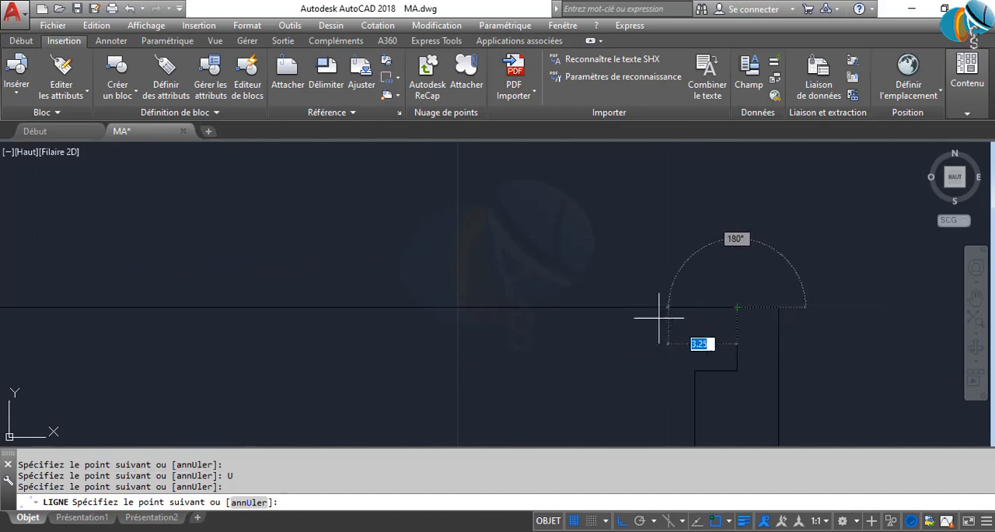
Finish the line joining the inner top corners of the first frame's two jambs
key("Return")
scroll(397, 337, "down", 4)
middle_click_drag(397, 338, 498, 354)
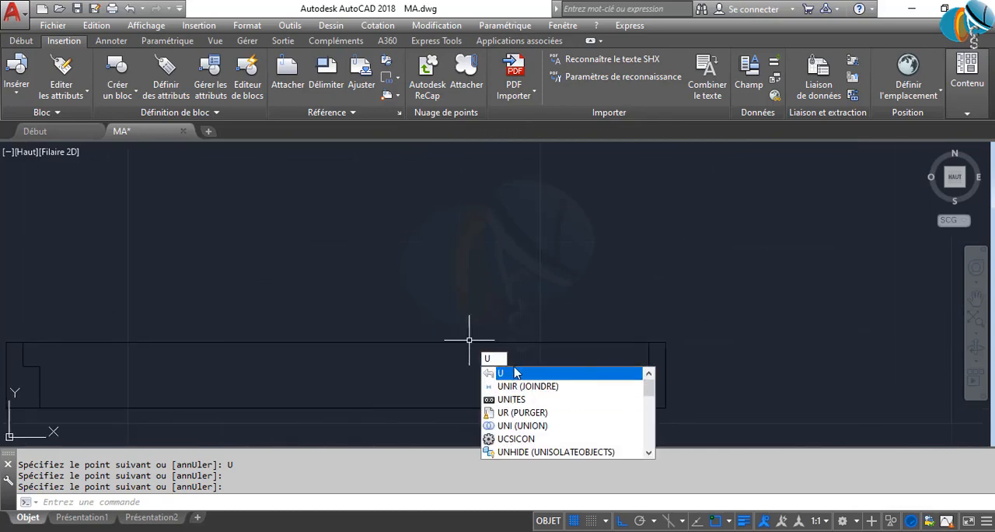
key("Escape")
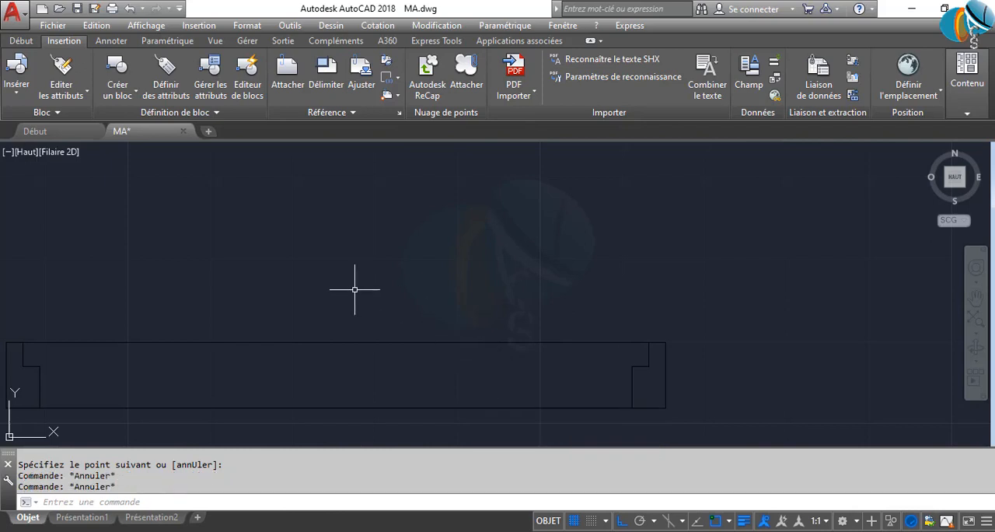
Try the Line command's undo option on two test segments drawn above the frame
type("l")
key("Return")
left_click(79, 216)
left_click(401, 218)
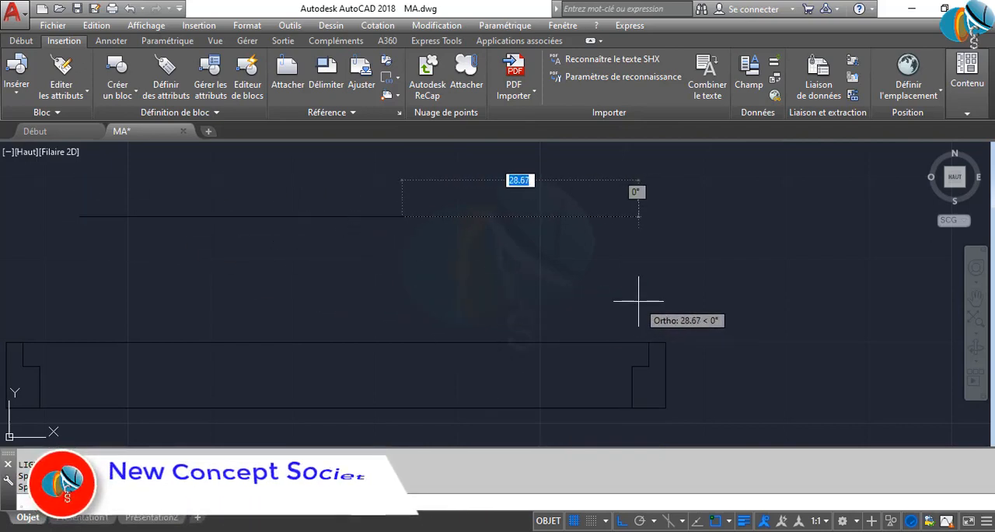
key("F8")
left_click(709, 301)
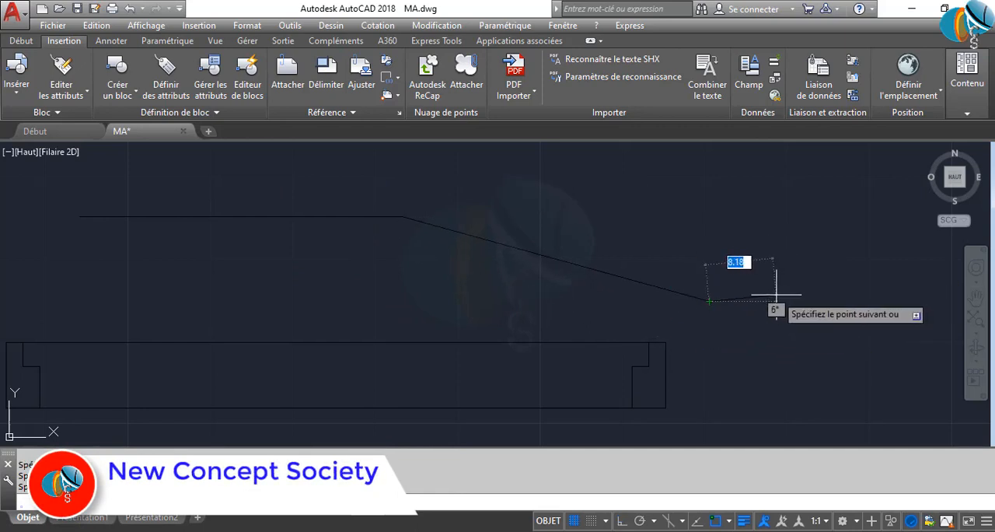
type("u")
key("Return")
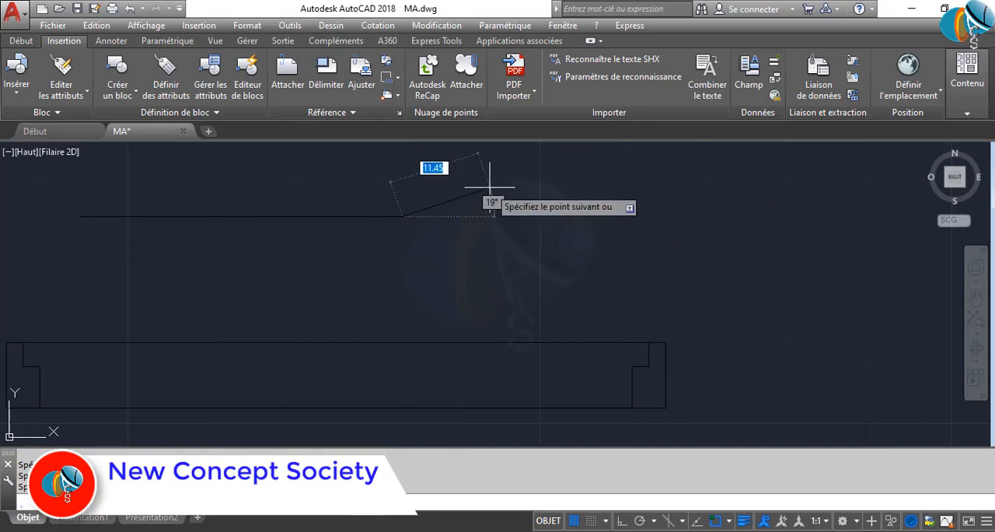
type("U")
key("Return")
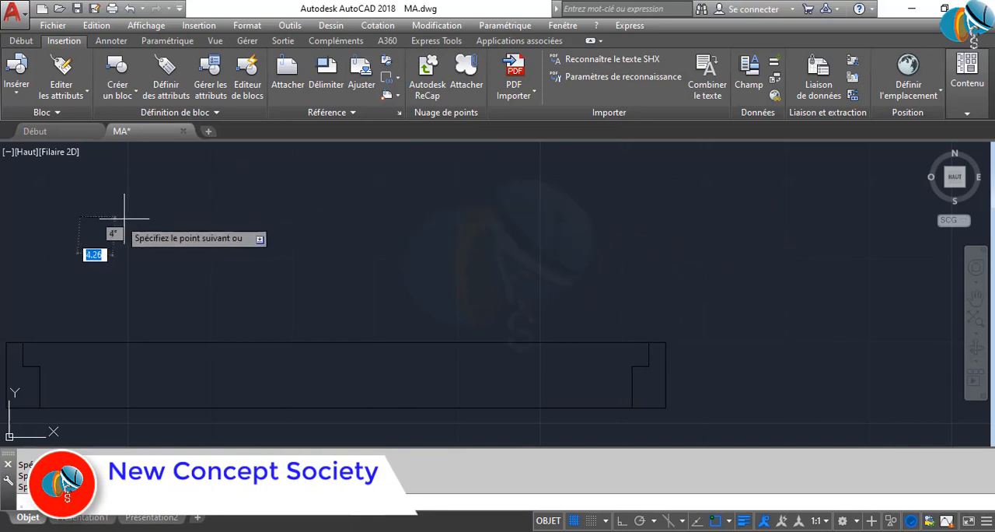
key("Escape")
key("Escape")
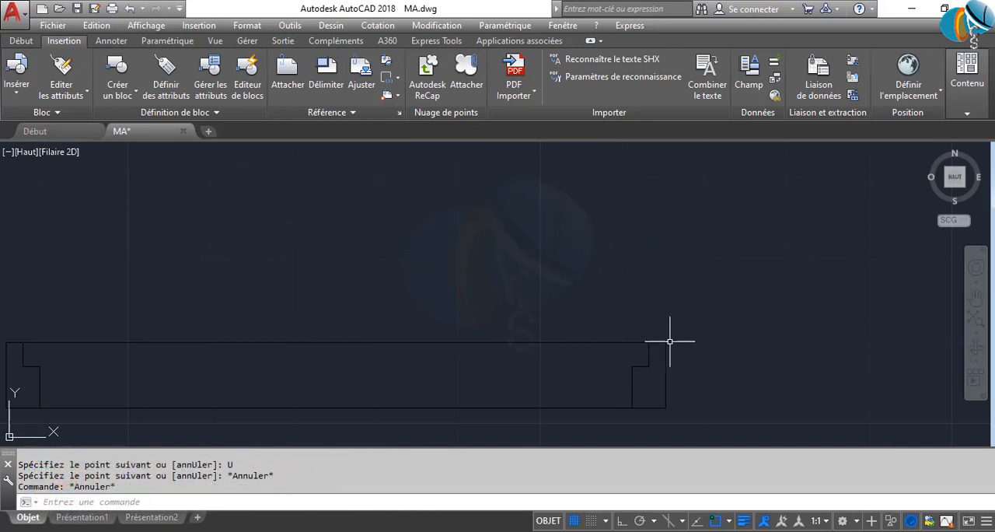
left_click(557, 322)
key("Escape")
Offset the line joining the jambs' inner top corners 2.00 units downward
middle_click_drag(182, 256, 395, 271)
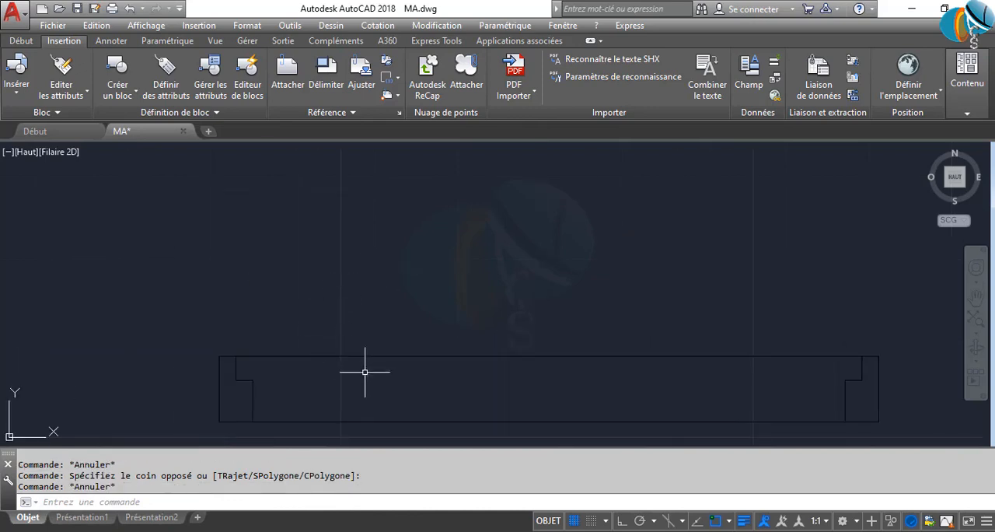
type("DC")
key("Return")
key("Return")
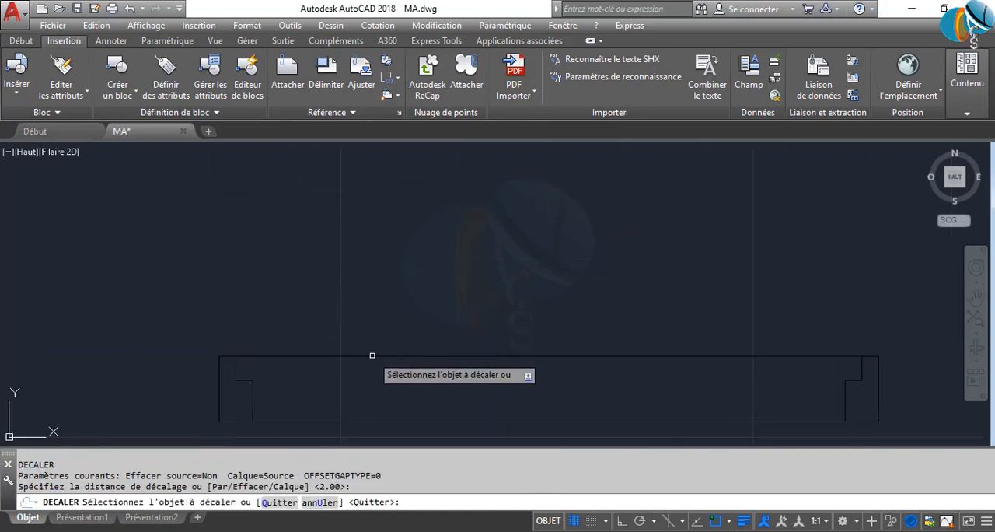
left_click(374, 356)
left_click(381, 404)
key("Escape")
key("Escape")
Rotate the two parallel door-leaf lines 90° about the left jamb's inner top corner so they stand vertical
left_click(423, 398)
left_click(352, 290)
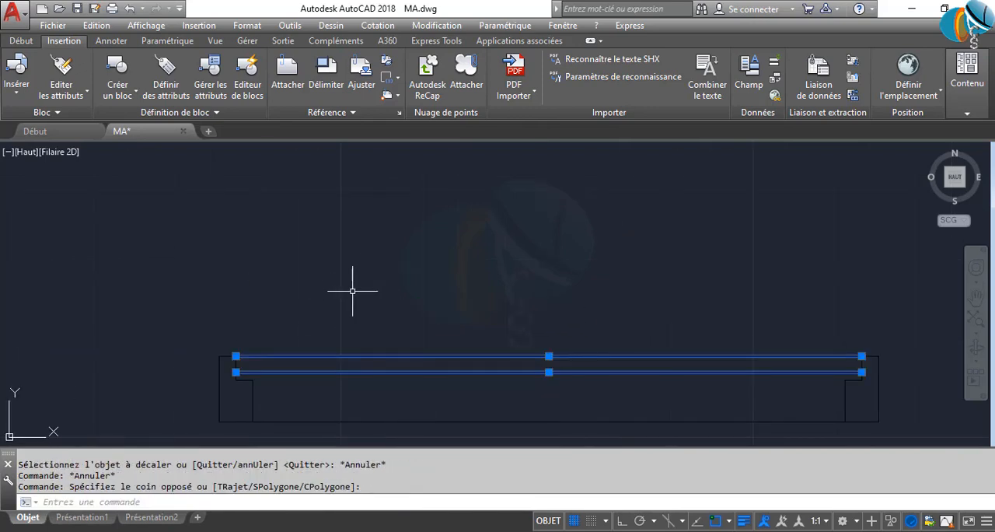
left_click(419, 396)
left_click(330, 289)
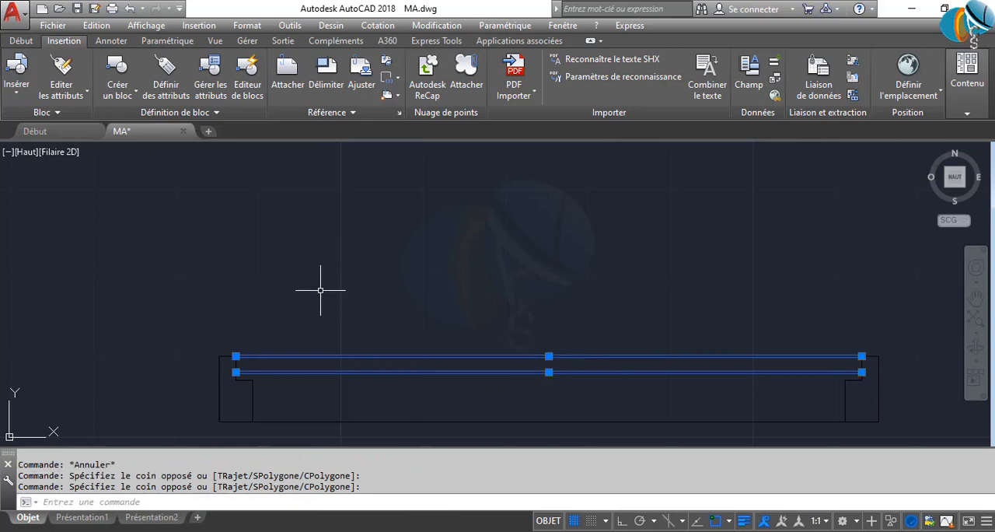
type("RO")
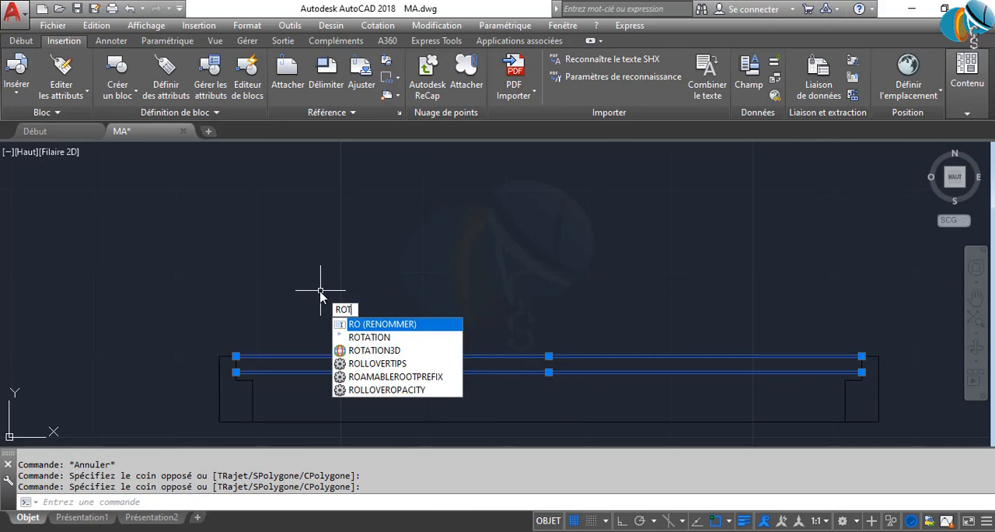
type("T")
key("Return")
scroll(224, 351, "up", 2)
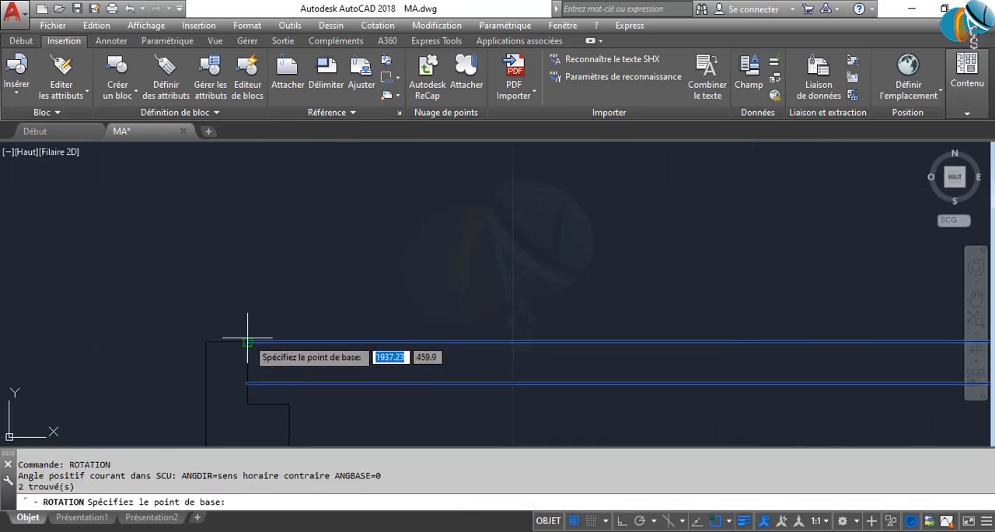
left_click(248, 342)
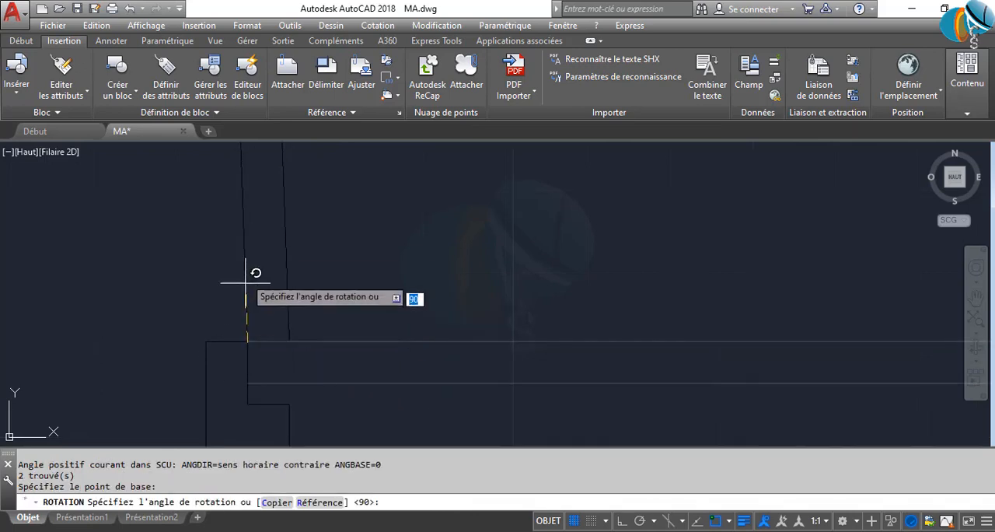
key("F8")
left_click(251, 236)
scroll(283, 328, "down", 2)
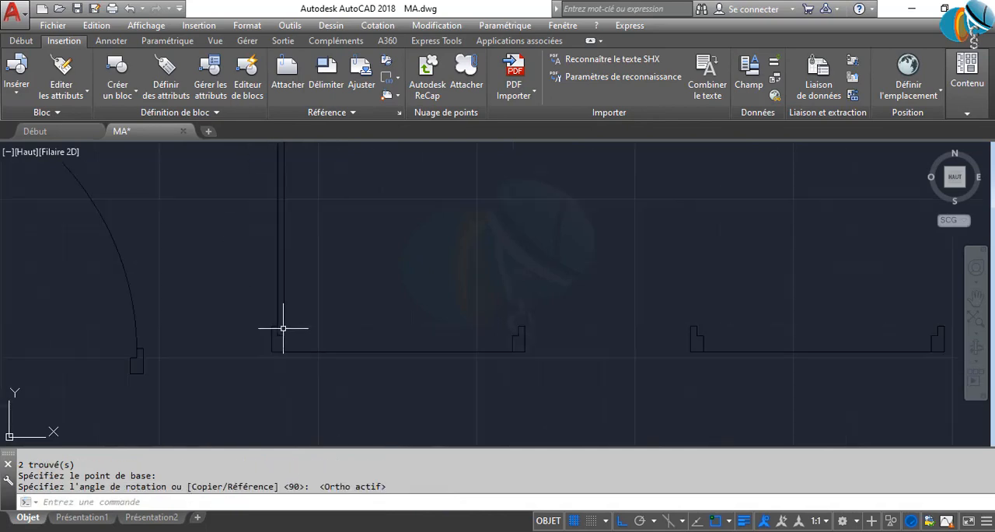
Close the lower end of the door leaf with a short horizontal line between its two vertical edges
scroll(281, 346, "down", 2)
scroll(275, 329, "up", 2)
type("L")
key("Return")
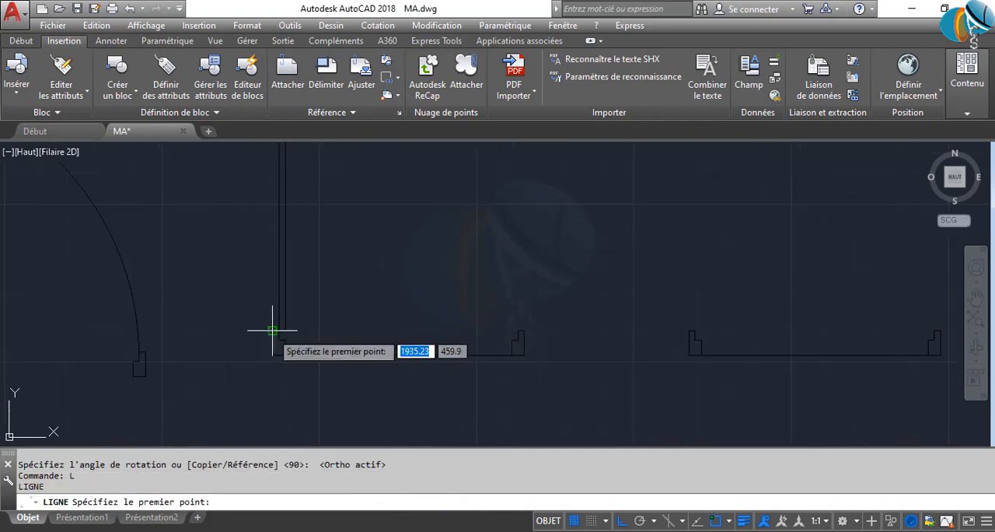
scroll(275, 329, "up", 3)
left_click(288, 277)
left_click(329, 278)
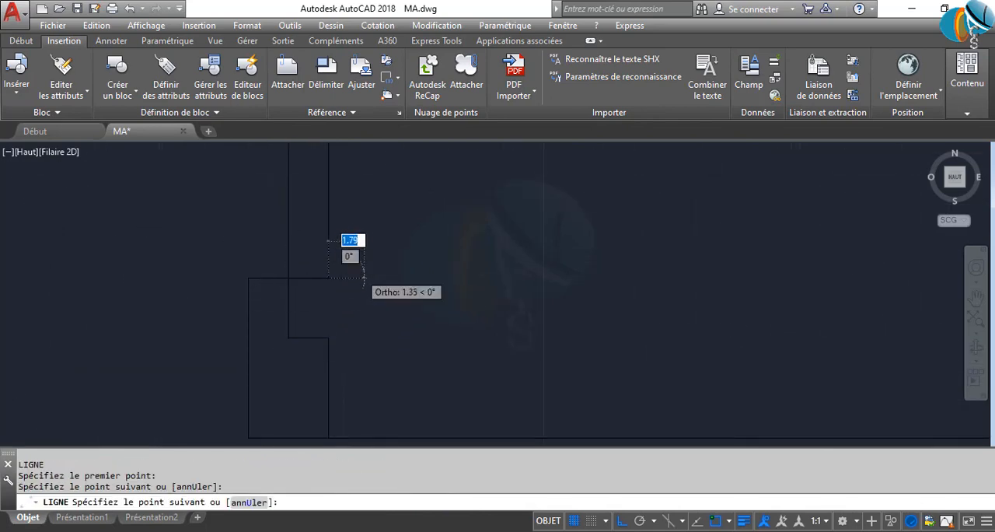
key("Return")
Close the upper end of the door leaf with a short horizontal line between its two vertical edges
scroll(364, 282, "down", 4)
middle_click_drag(367, 300, 369, 400)
scroll(371, 371, "down", 6)
key("Return")
scroll(357, 232, "up", 6)
key("Return")
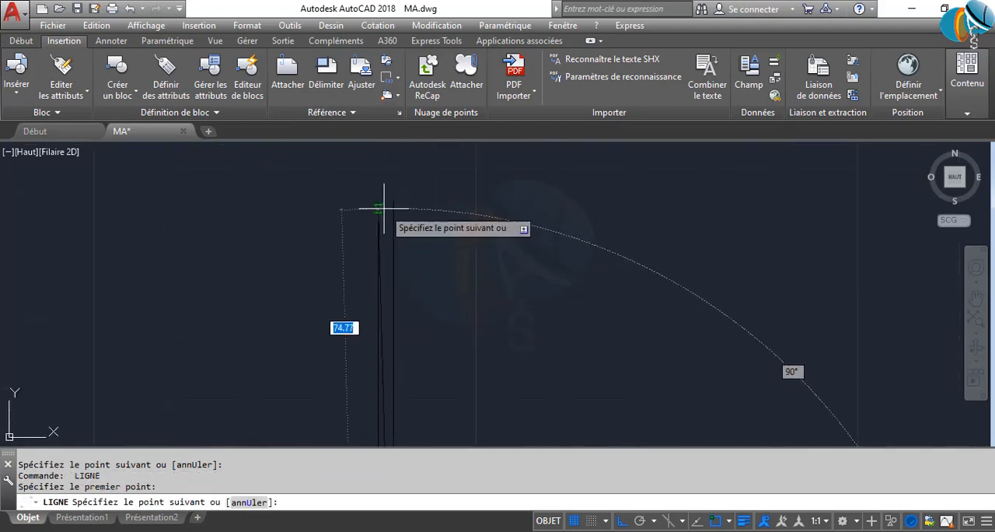
key("Return")
key("Return")
left_click(378, 201)
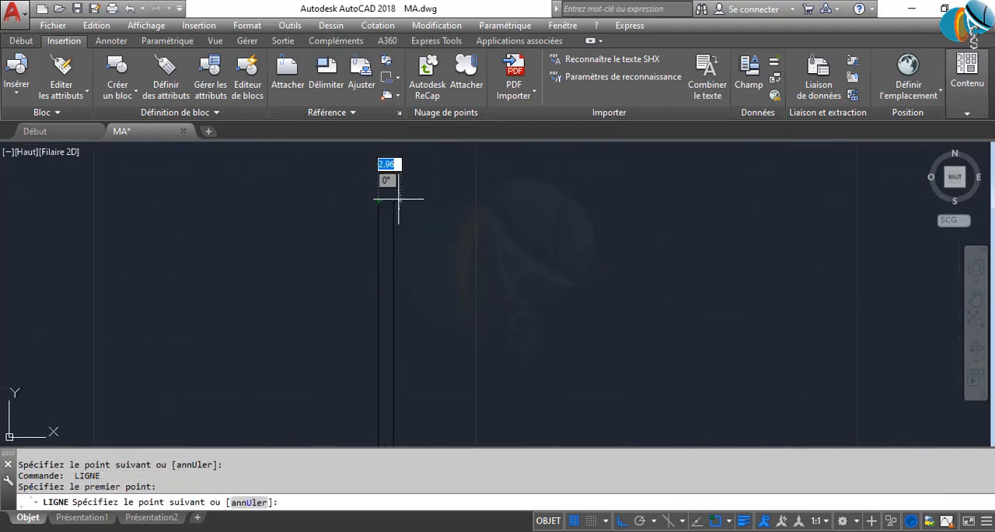
left_click(393, 201)
key("Return")
Draw a three-point swing arc from the leaf's upper-right corner through the right jamb's inner edge to its rebate corner
key("Return")
scroll(382, 296, "down", 6)
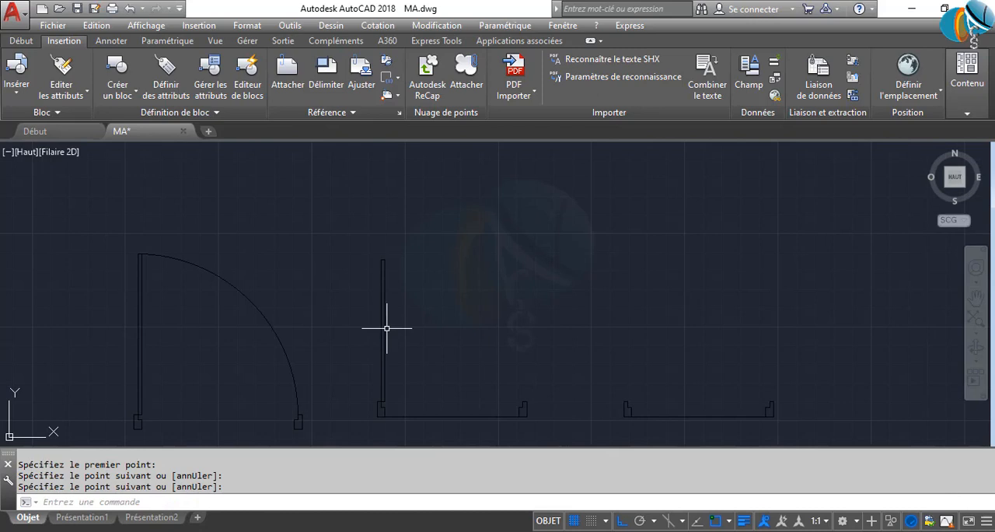
key("Return")
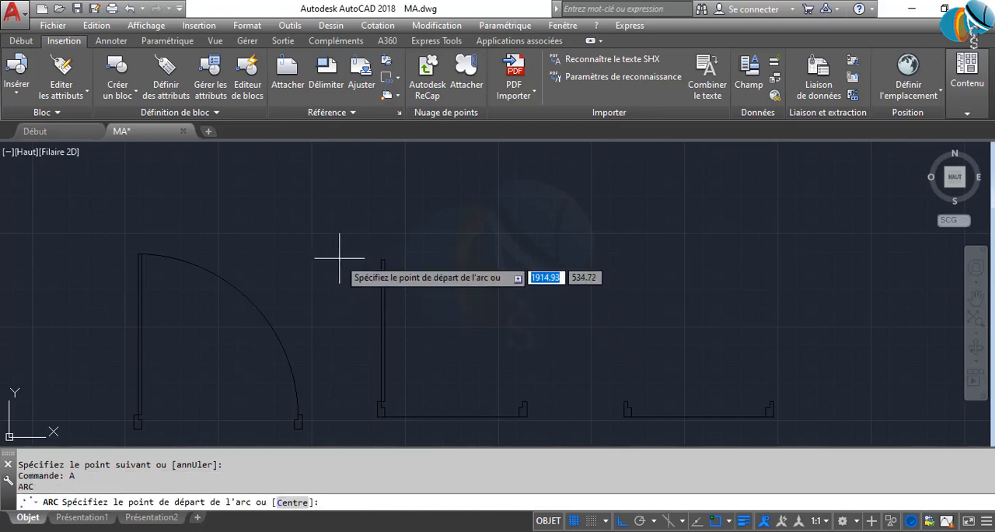
left_click(21, 41)
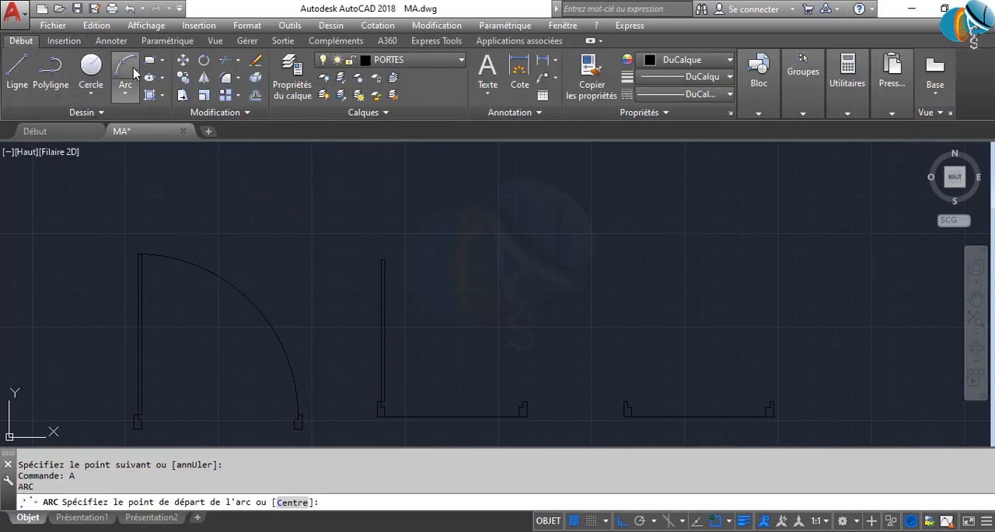
scroll(400, 271, "up", 3)
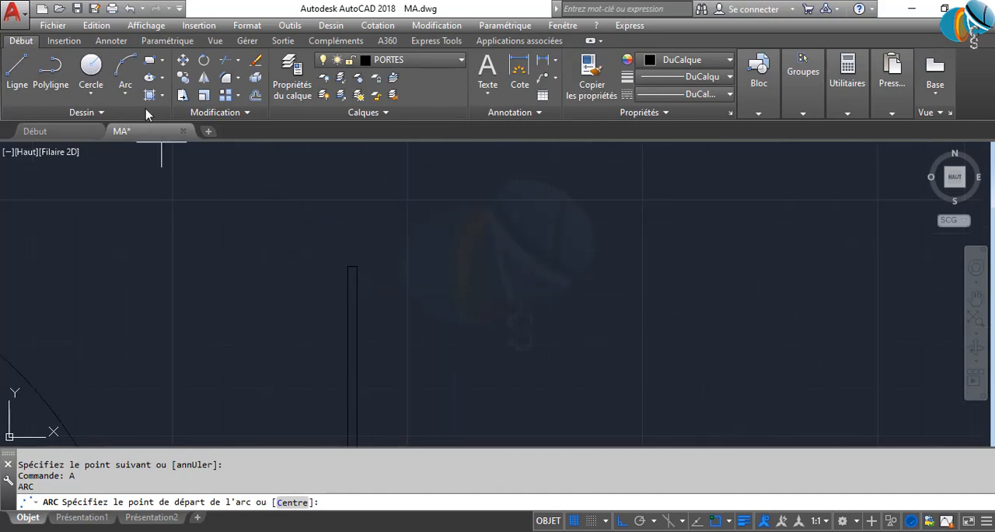
left_click(126, 93)
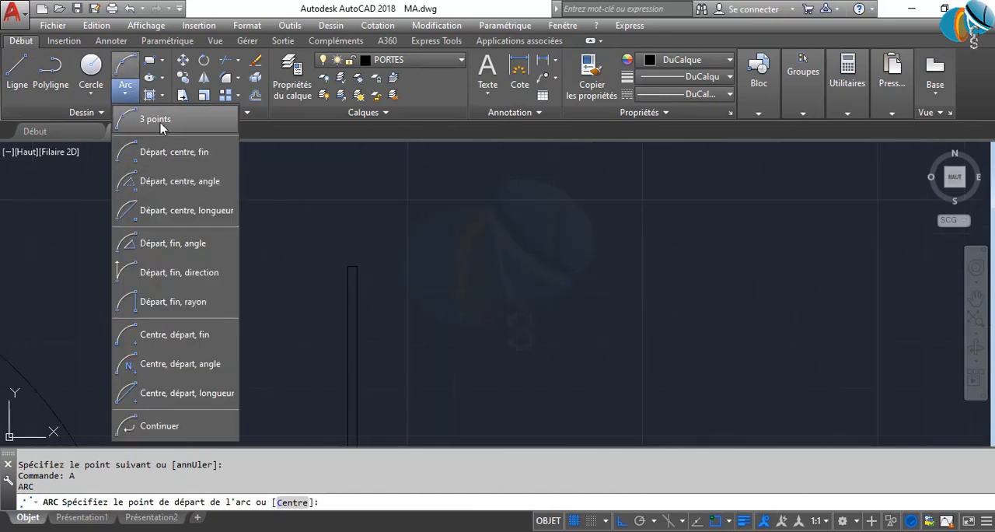
left_click(161, 122)
scroll(355, 271, "up", 3)
left_click(341, 249)
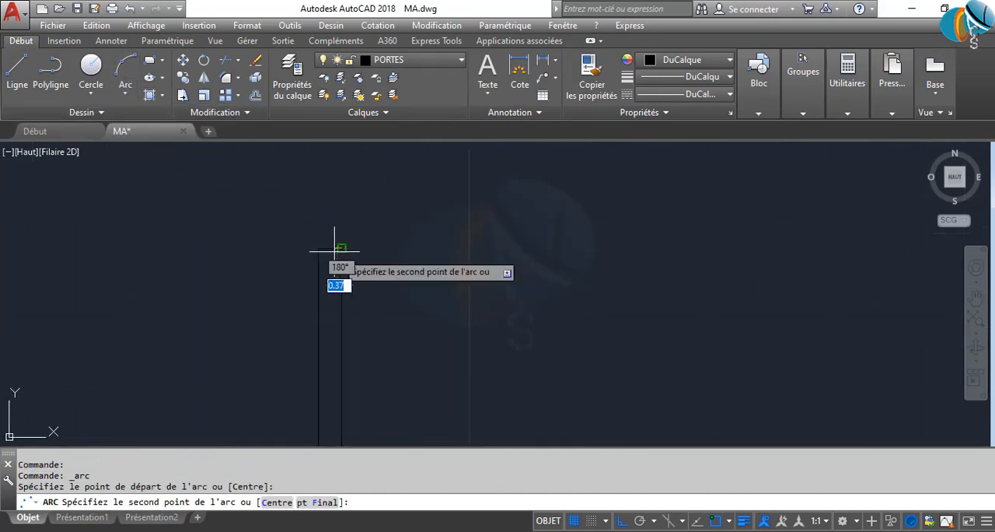
scroll(195, 216, "down", 5)
scroll(381, 372, "up", 5)
scroll(320, 341, "up", 3)
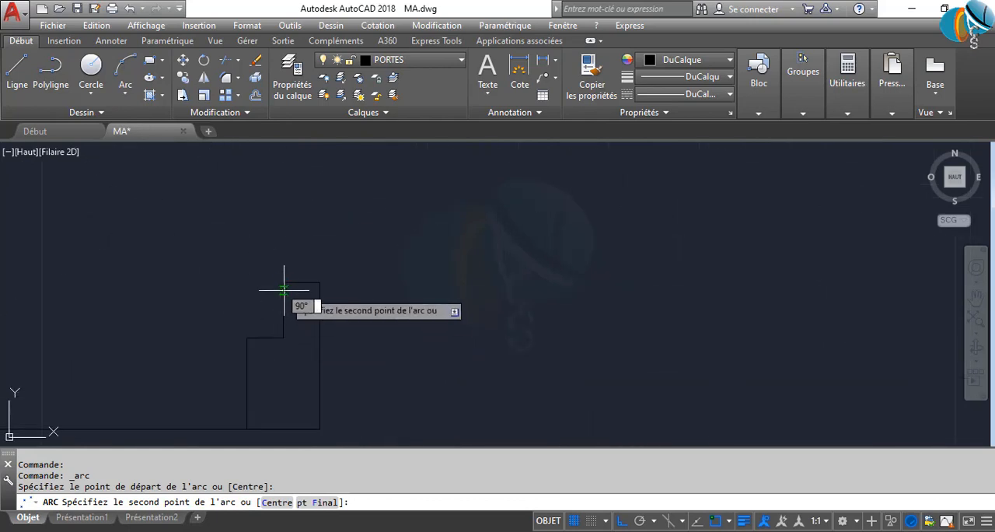
left_click(283, 290)
left_click(284, 338)
key("Return")
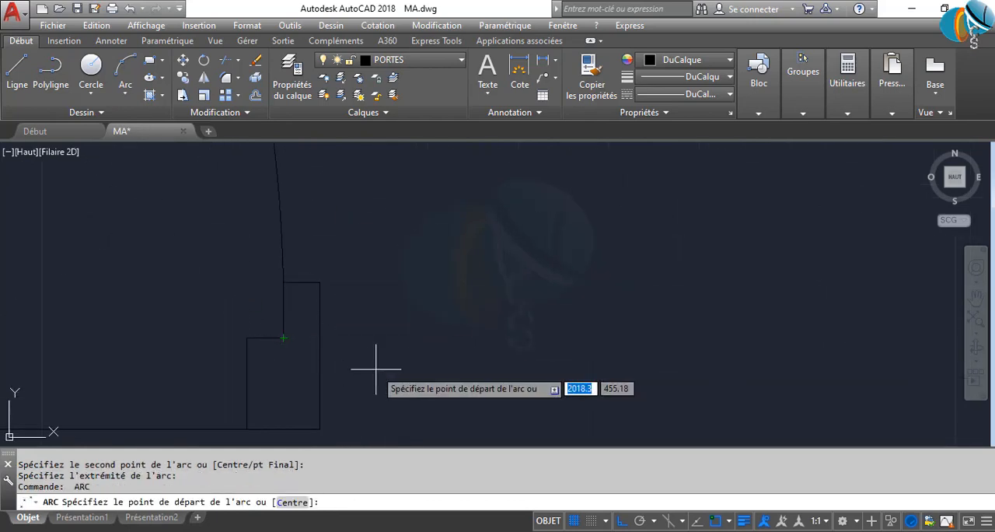
key("Return")
key("Escape")
Trim the lower part of the swing arc that runs along the right jamb's inner edge
scroll(283, 331, "up", 4)
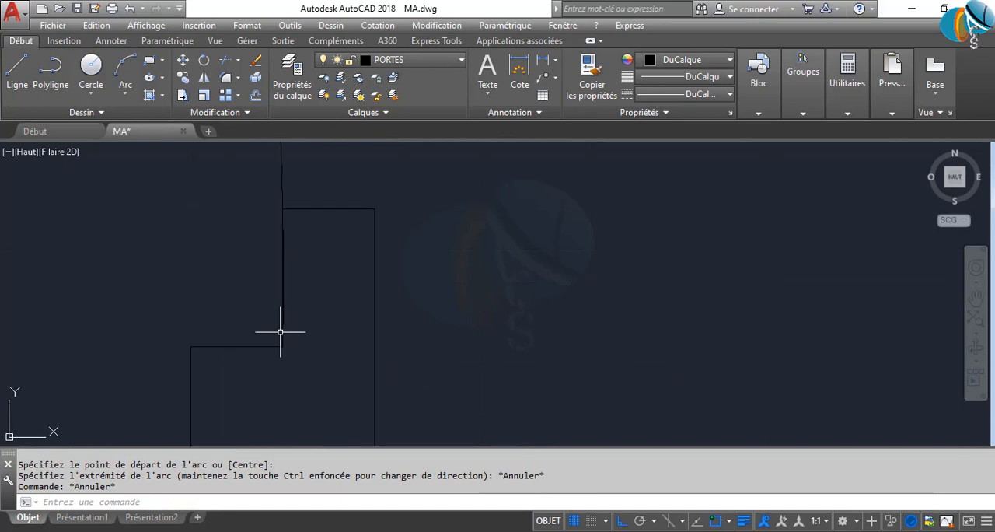
type("AJ")
key("Return")
key("Return")
scroll(285, 329, "up", 5)
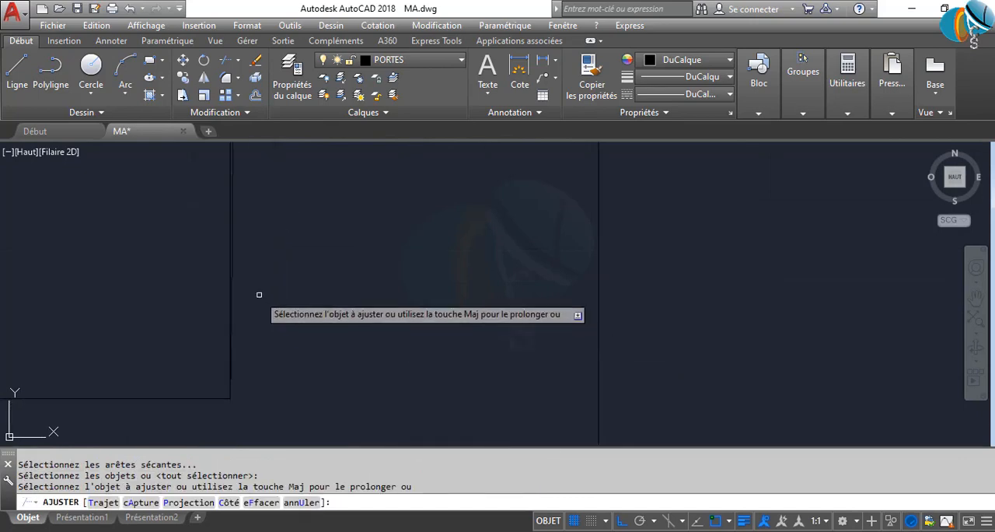
left_click(234, 241)
key("Return")
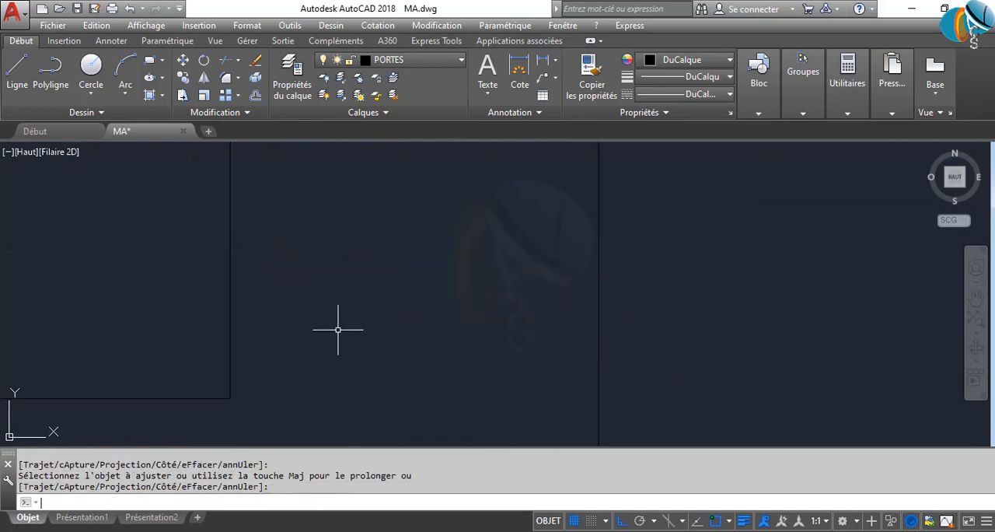
scroll(338, 333, "up", 3)
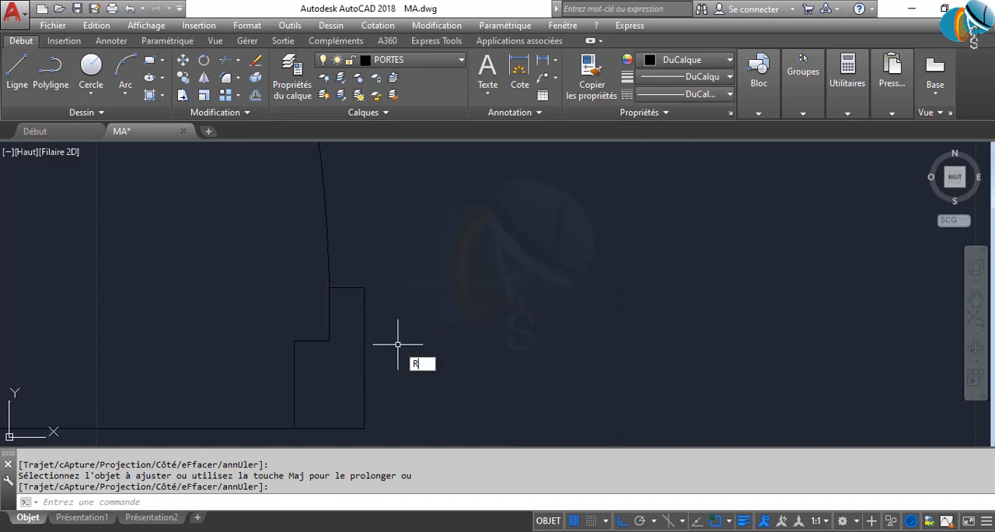
key("Escape")
key("Escape")
scroll(396, 338, "down", 3)
middle_click_drag(447, 352, 252, 362)
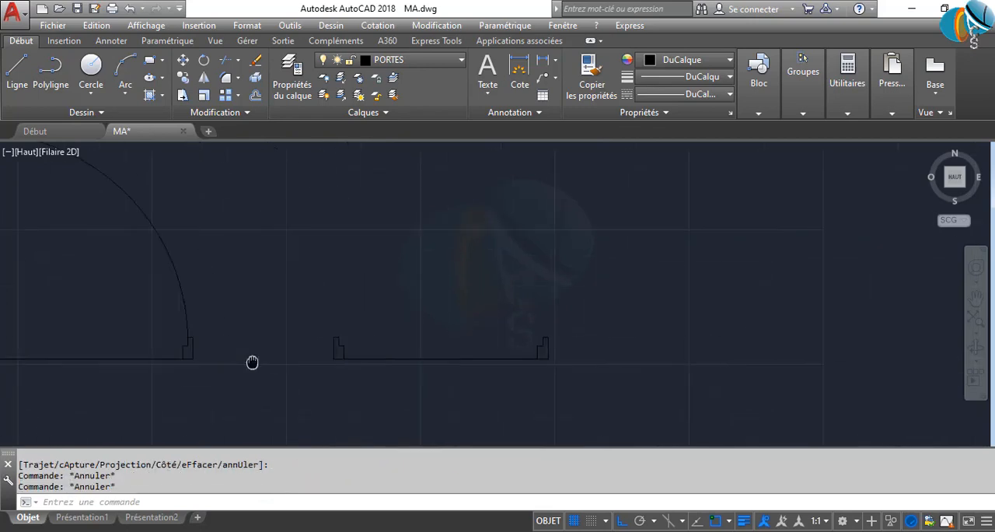
scroll(299, 362, "down", 4)
scroll(368, 365, "up", 4)
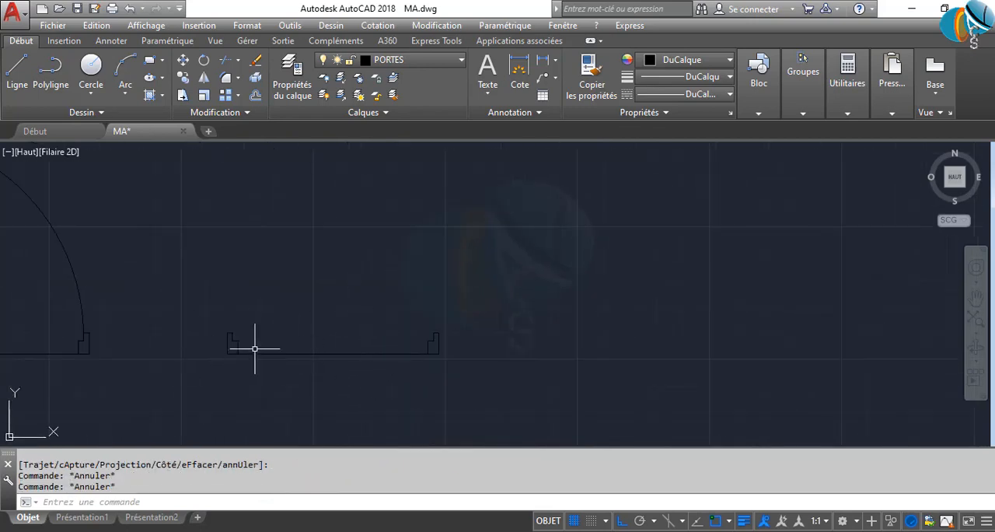
scroll(251, 359, "down", 4)
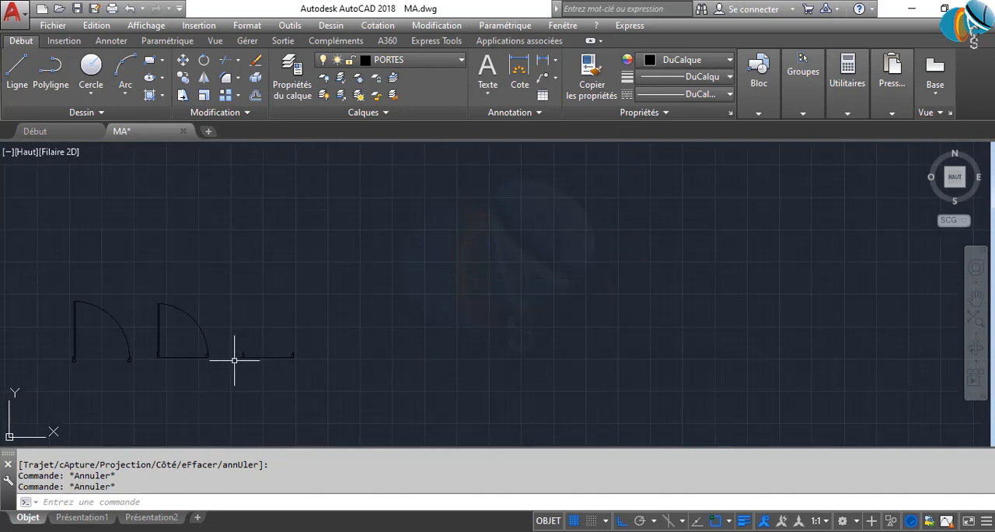
scroll(140, 348, "up", 2)
middle_click_drag(155, 346, 275, 344)
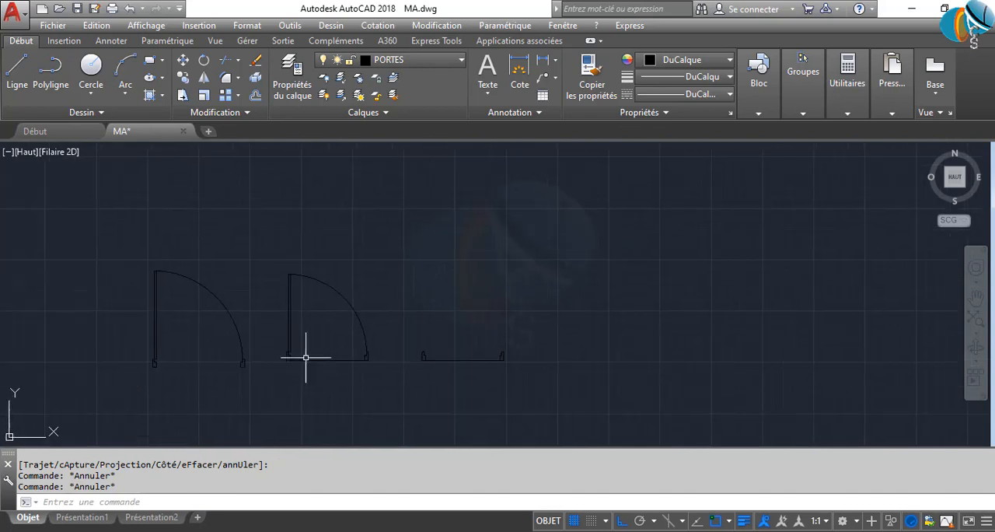
Delete the horizontal base line joining the two jambs of the 80-unit door
left_click(318, 369)
left_click(296, 349)
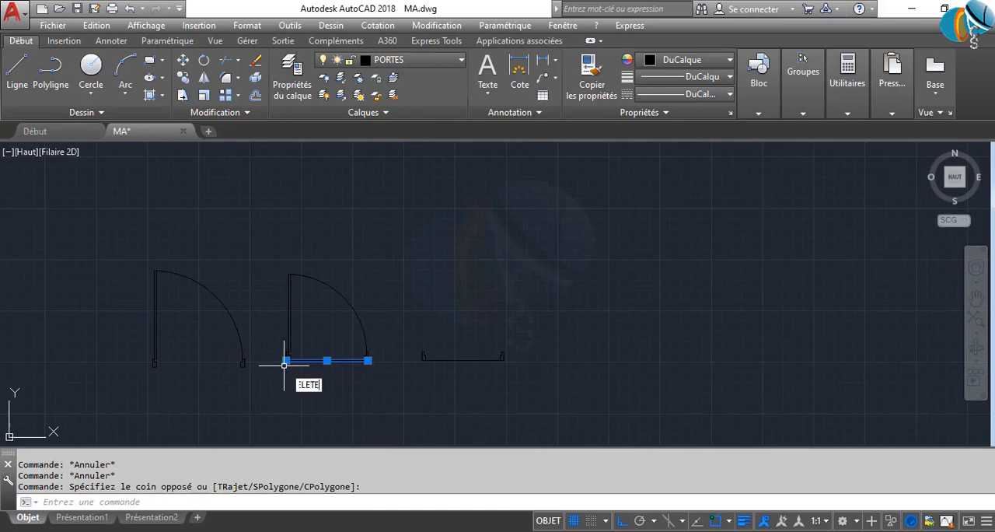
key("Return")
Draw a horizontal 70-unit line running right from the outer edge of the remaining frame's left jamb
scroll(480, 367, "up", 4)
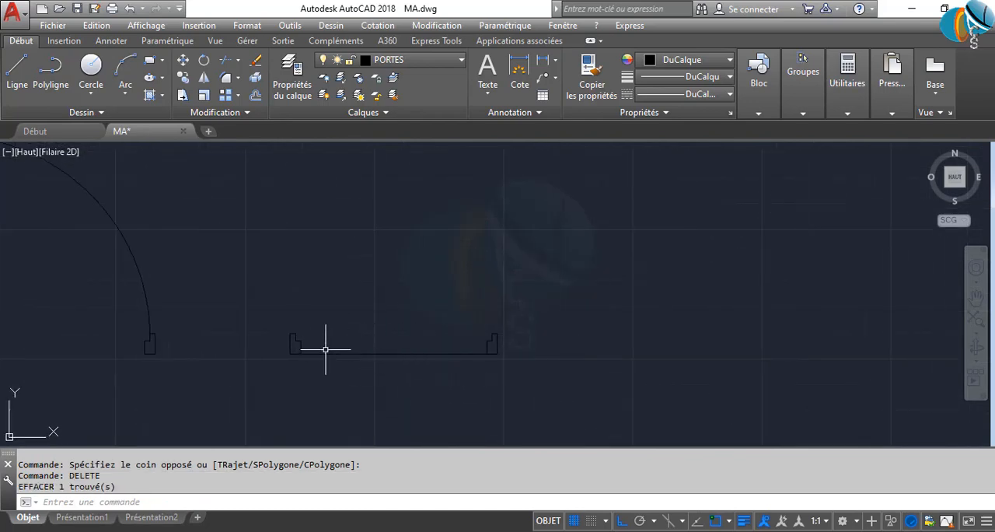
scroll(426, 346, "up", 2)
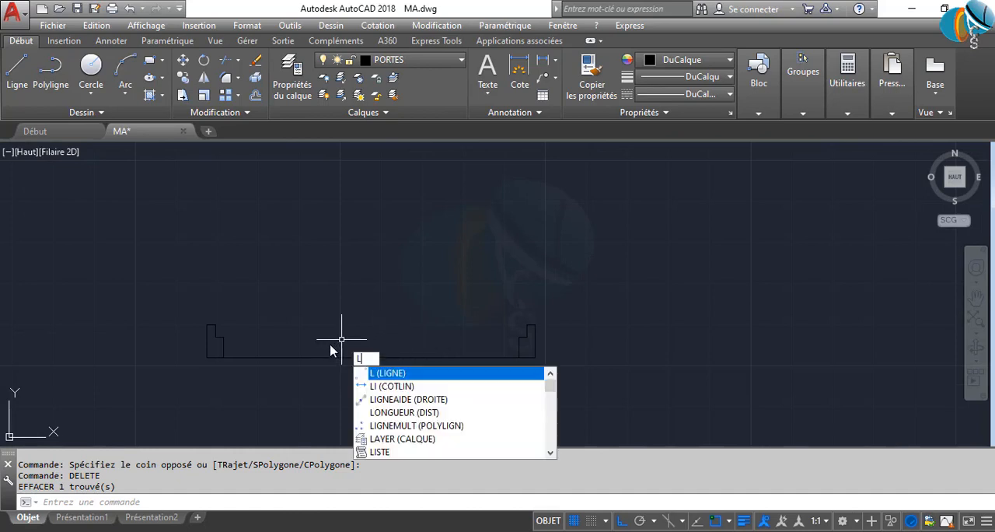
key("Return")
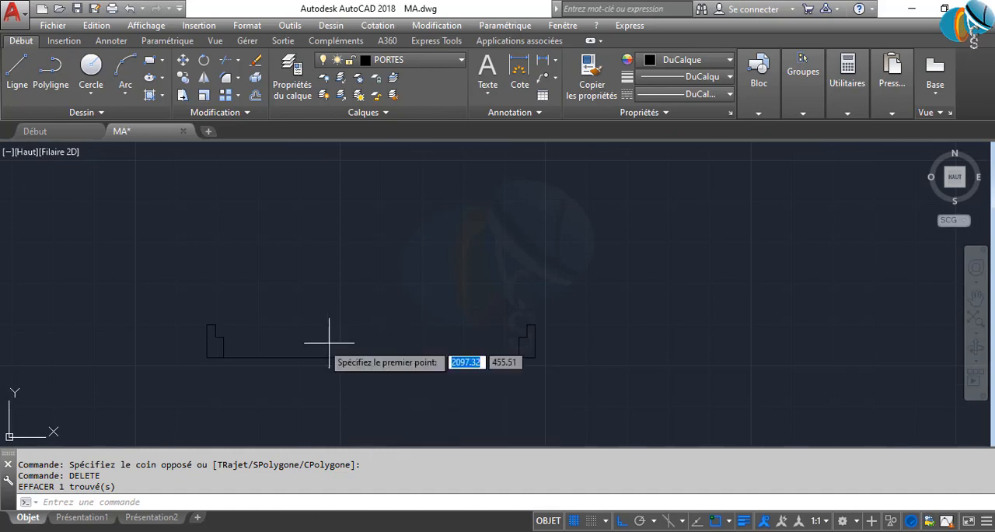
scroll(188, 351, "up", 2)
left_click(216, 350)
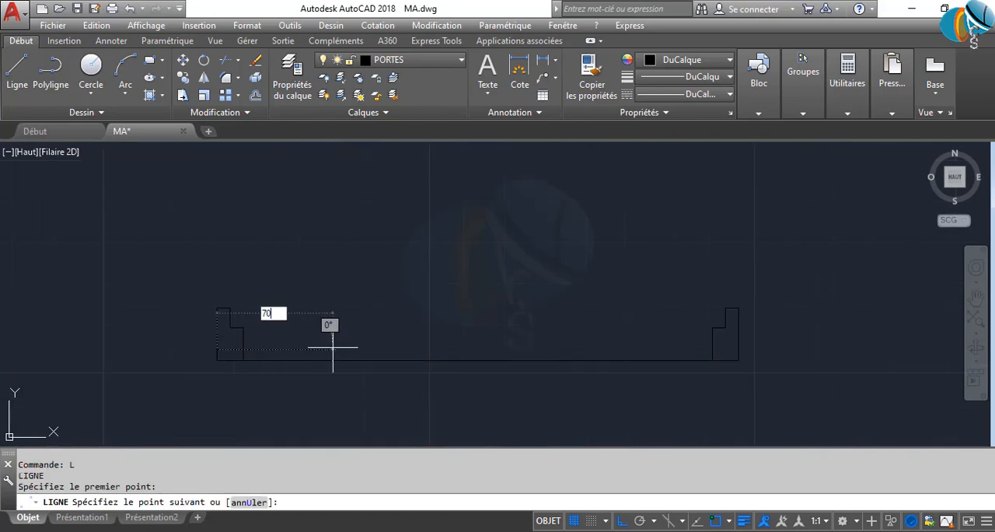
key("Return")
key("Return")
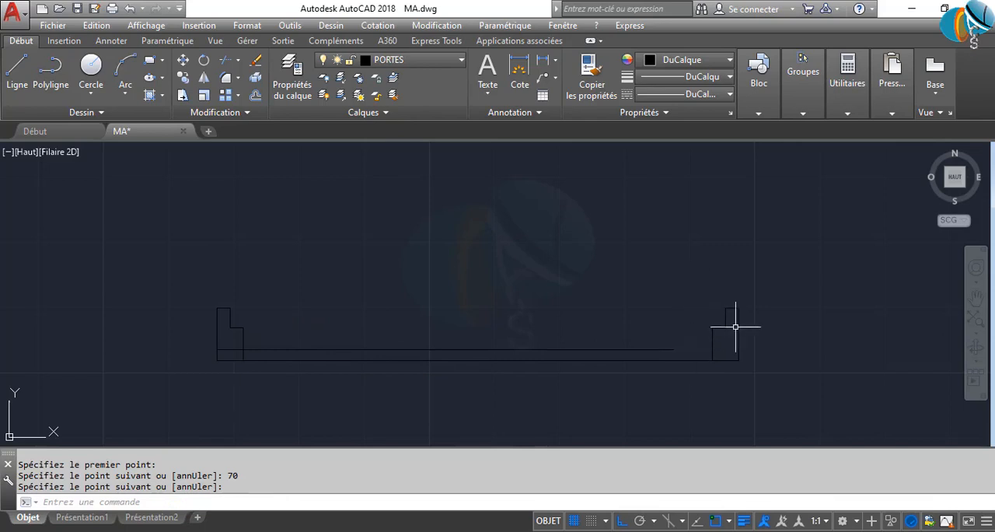
Move the remaining frame's right jamb so its lower-right corner sits on the end of the 70-unit line
left_click(698, 272)
left_click(773, 400)
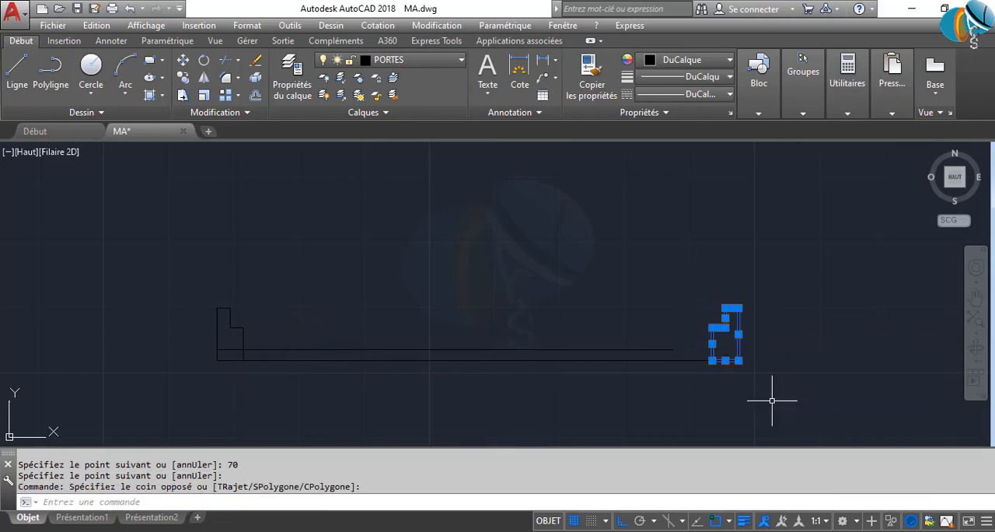
type("D")
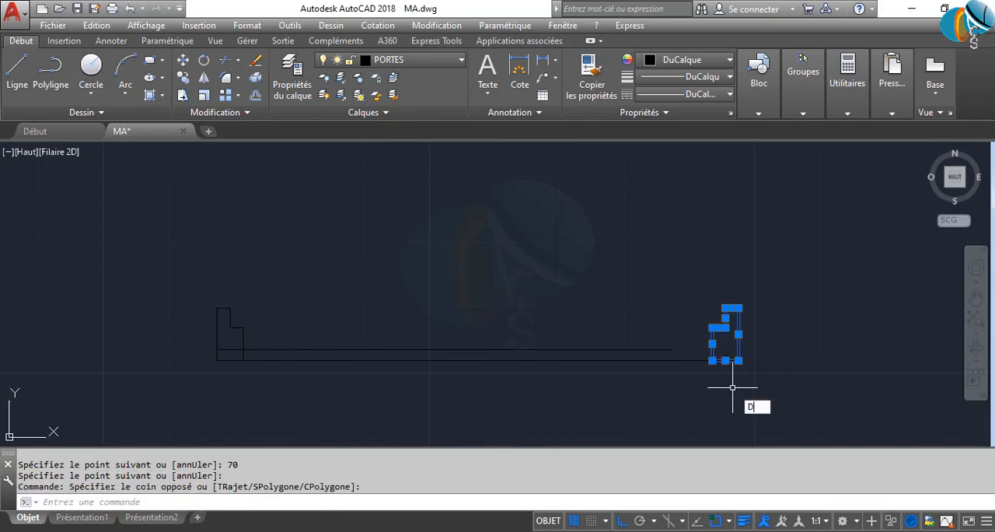
type("P")
key("Return")
scroll(738, 380, "up", 4)
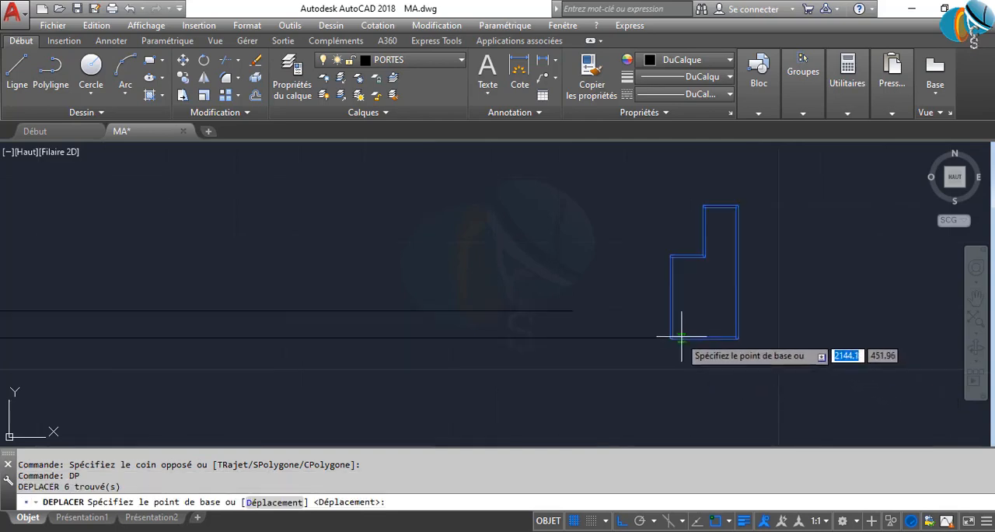
left_click(736, 337)
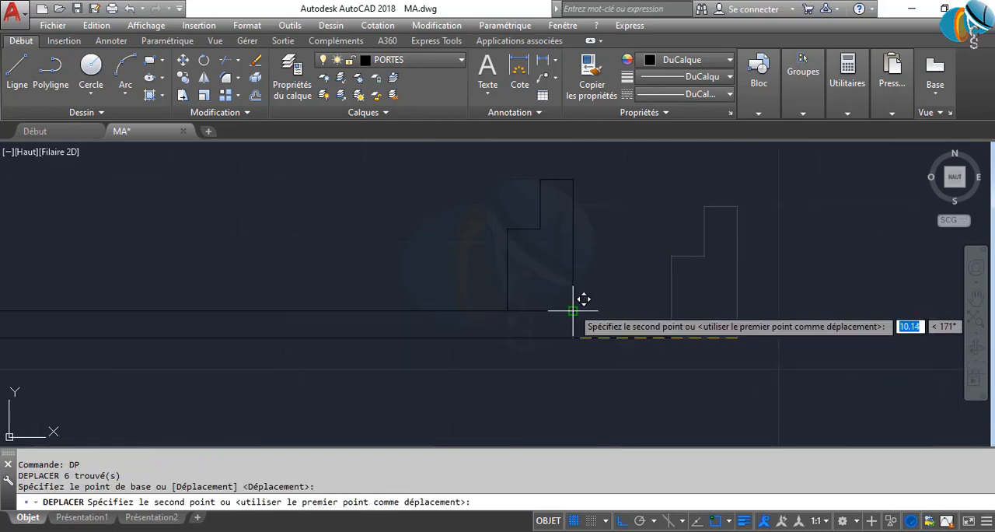
left_click(573, 310)
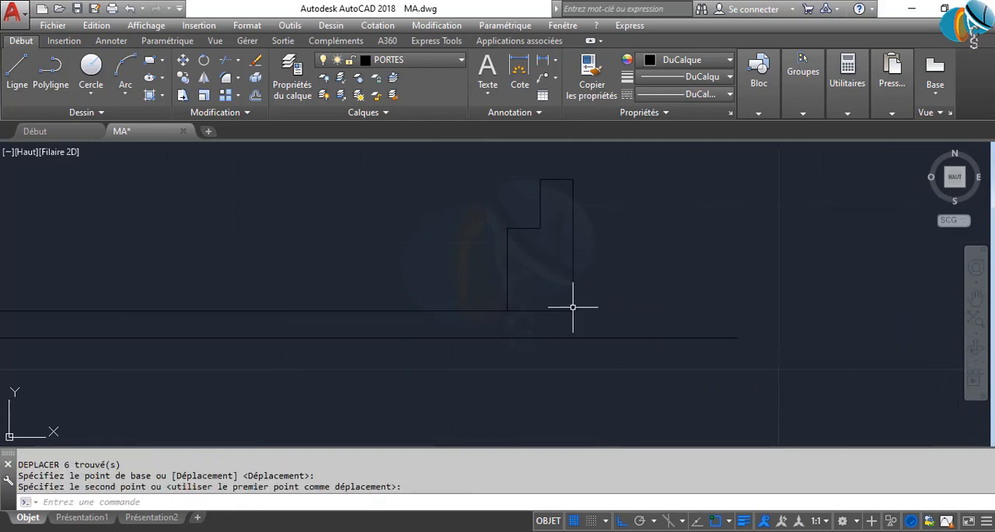
Move the right jamb straight down from its bottom-edge midpoint onto the frame's base line
left_click(461, 164)
left_click(624, 337)
key("Return")
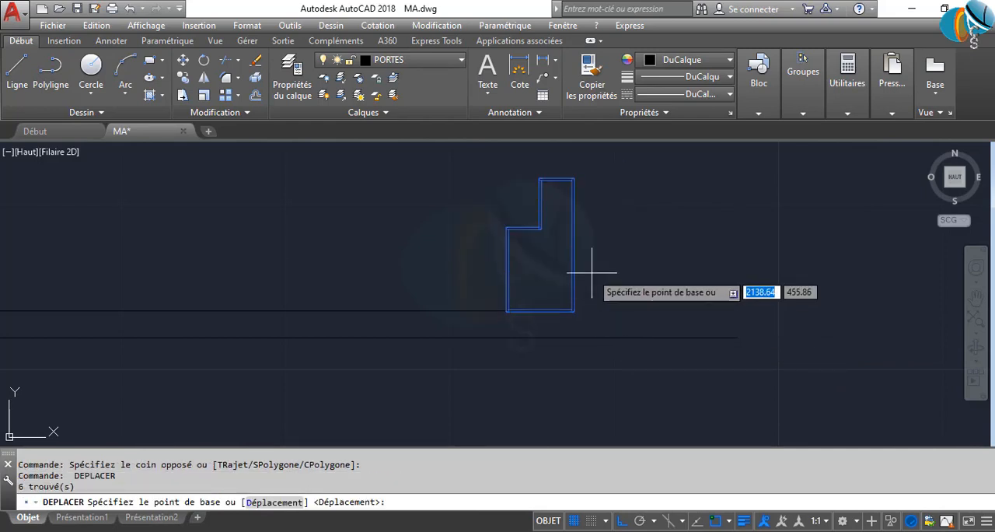
scroll(560, 311, "up", 2)
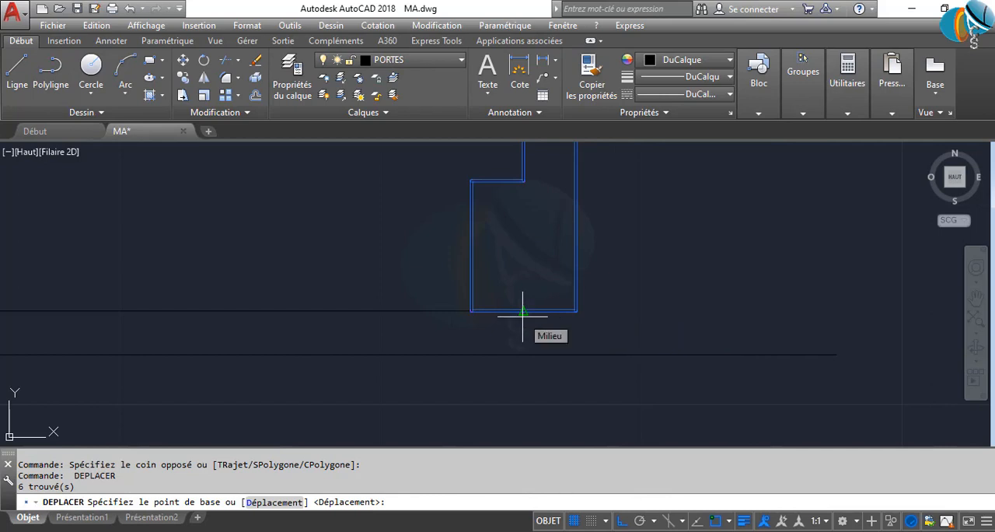
left_click(522, 312)
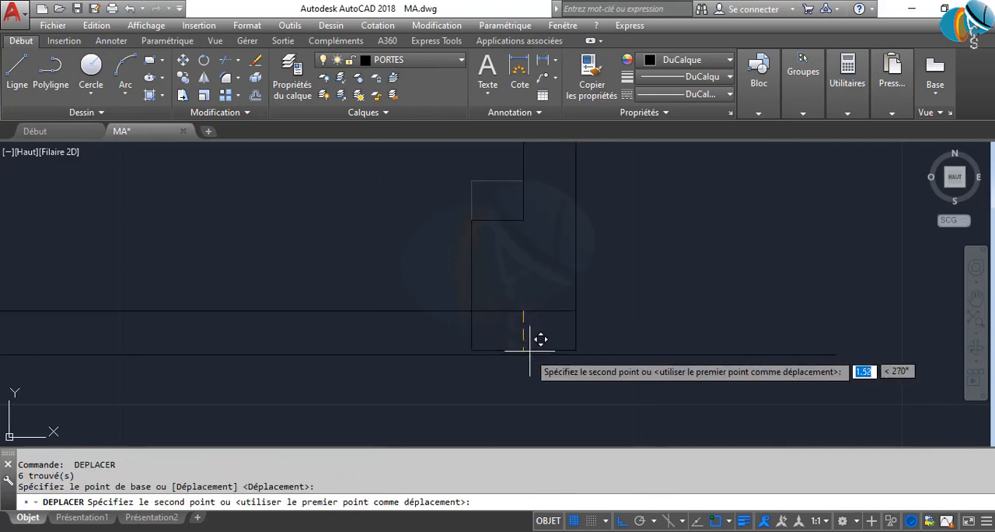
left_click(520, 355)
Delete both horizontal construction lines between the two jambs of the 70-unit frame
scroll(570, 404, "down", 5)
scroll(458, 390, "up", 2)
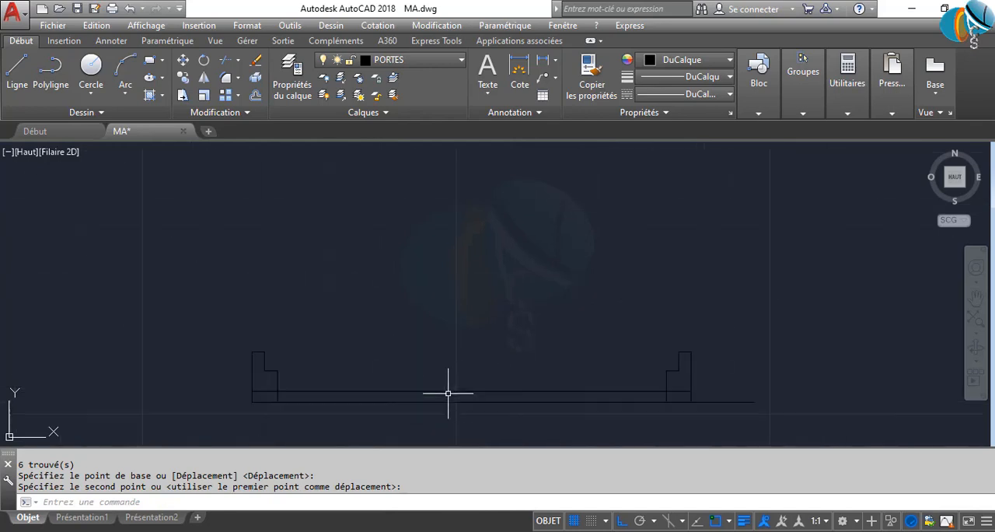
middle_click_drag(466, 416, 483, 350)
left_click_drag(484, 350, 415, 313)
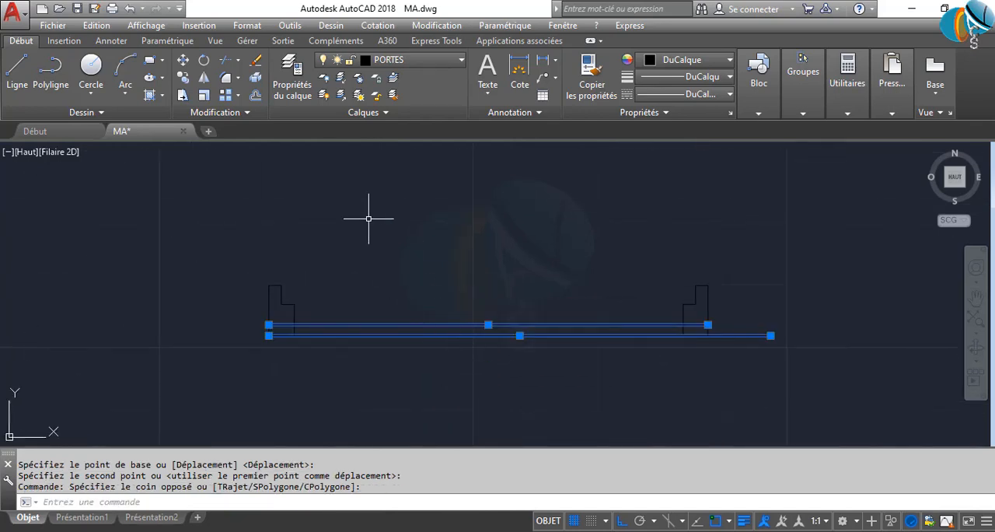
type("DELETE")
key("Return")
Draw a horizontal line between the upper inner corners of the 70-unit frame's two jambs
scroll(280, 271, "up", 2)
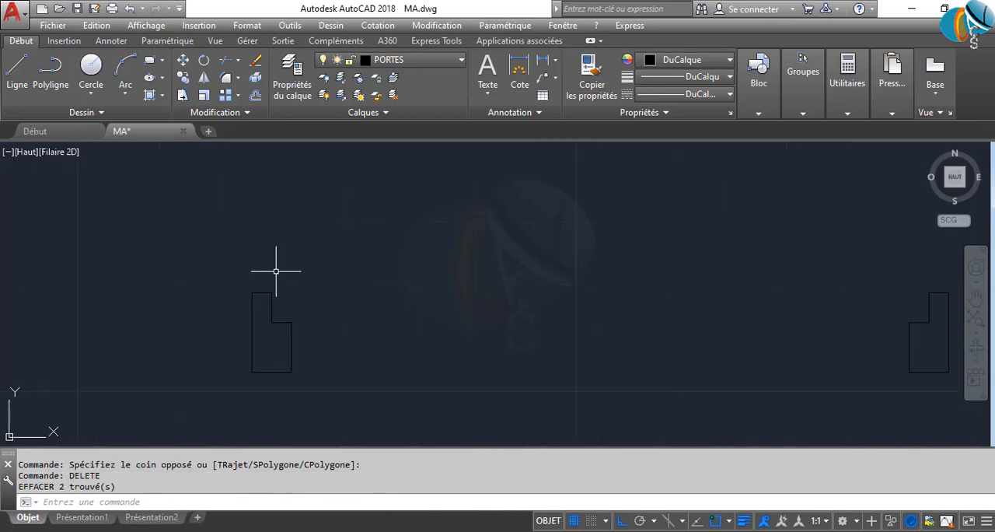
type("l")
key("Return")
left_click(271, 292)
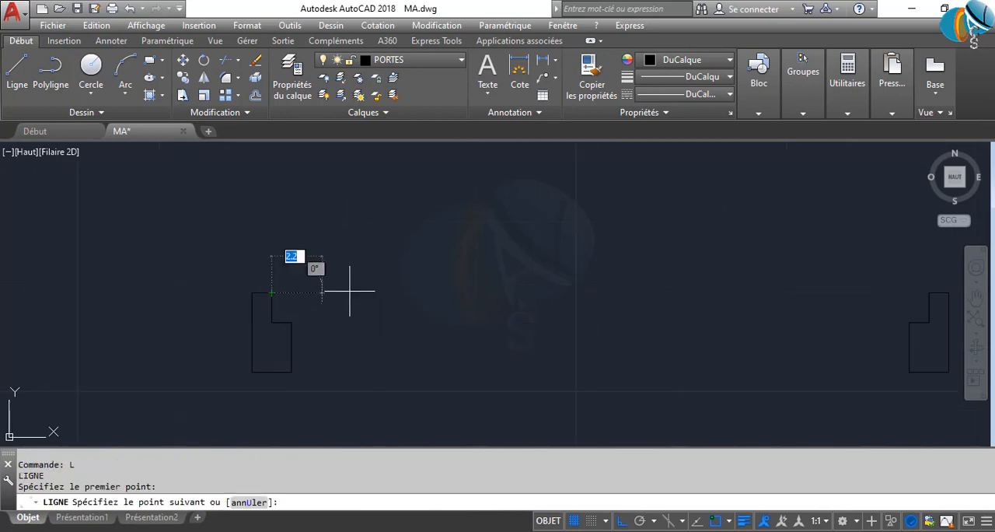
left_click(925, 293)
key("Return")
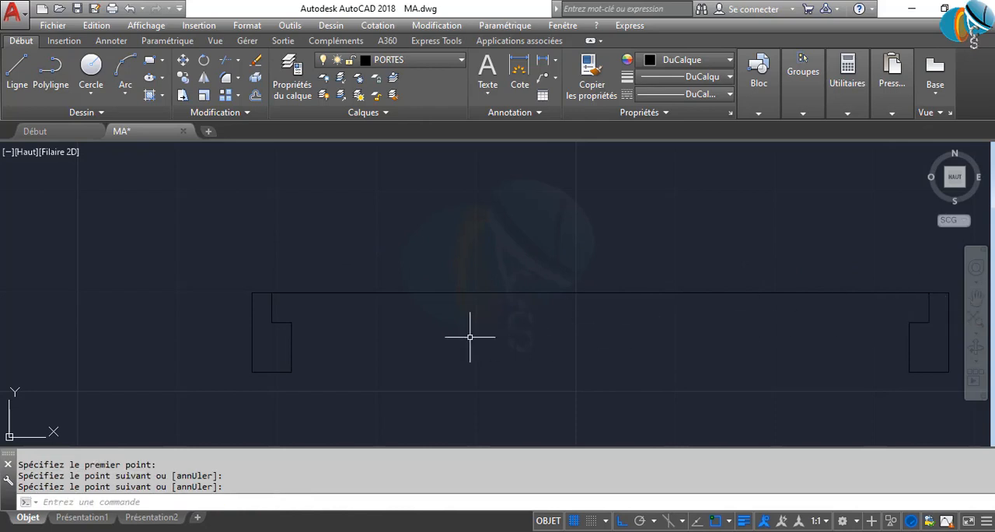
Offset the horizontal line between the jambs downward by 2.00 to give the door leaf its thickness
type("DC")
key("Return")
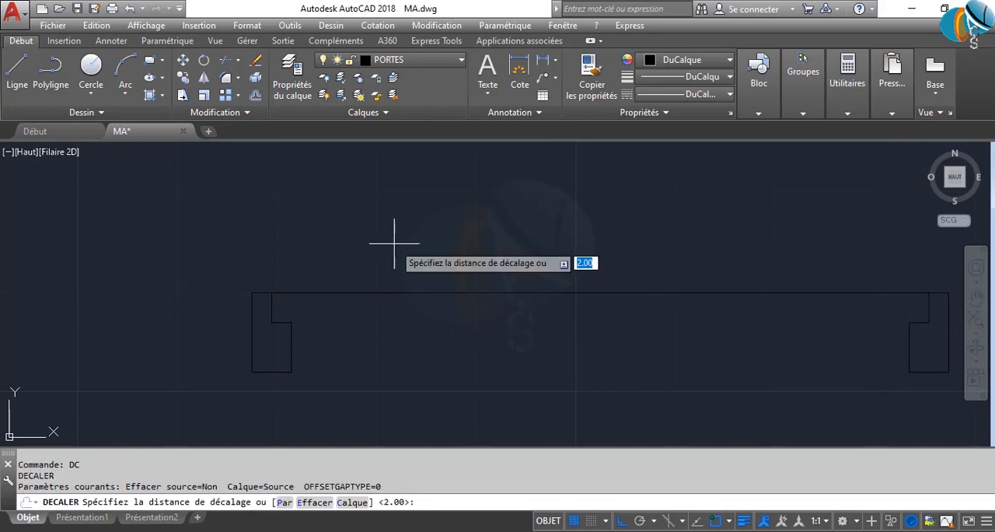
key("Return")
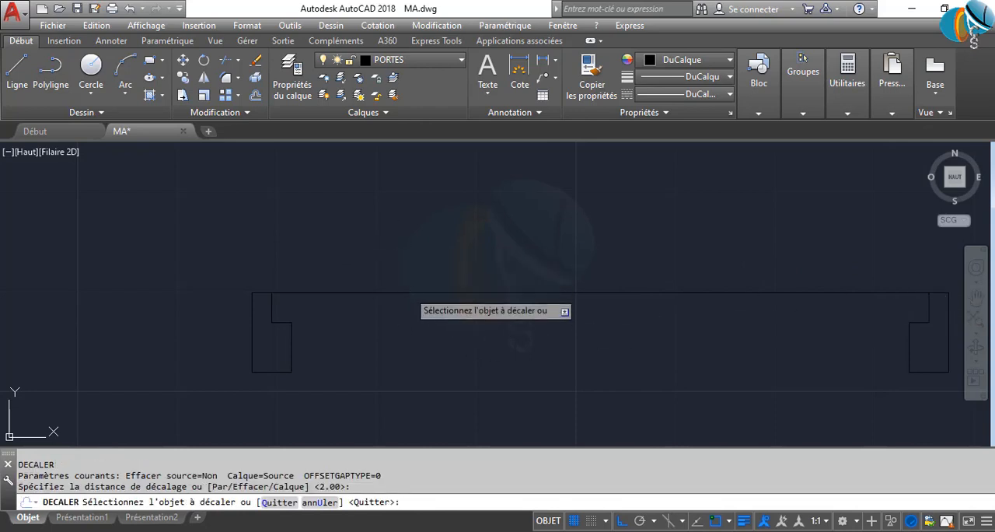
left_click(410, 294)
left_click(411, 350)
key("Return")
left_click(518, 358)
left_click(369, 257)
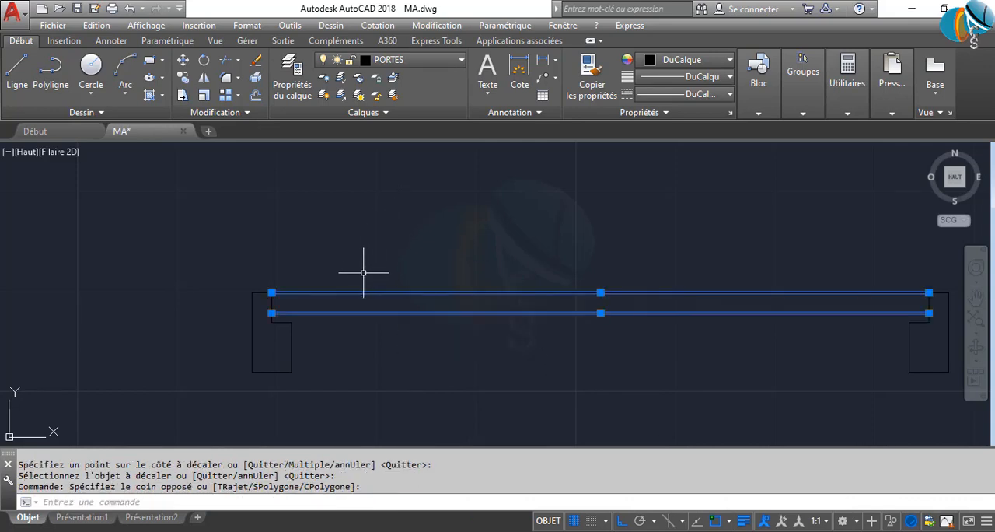
type("RO")
key("Return")
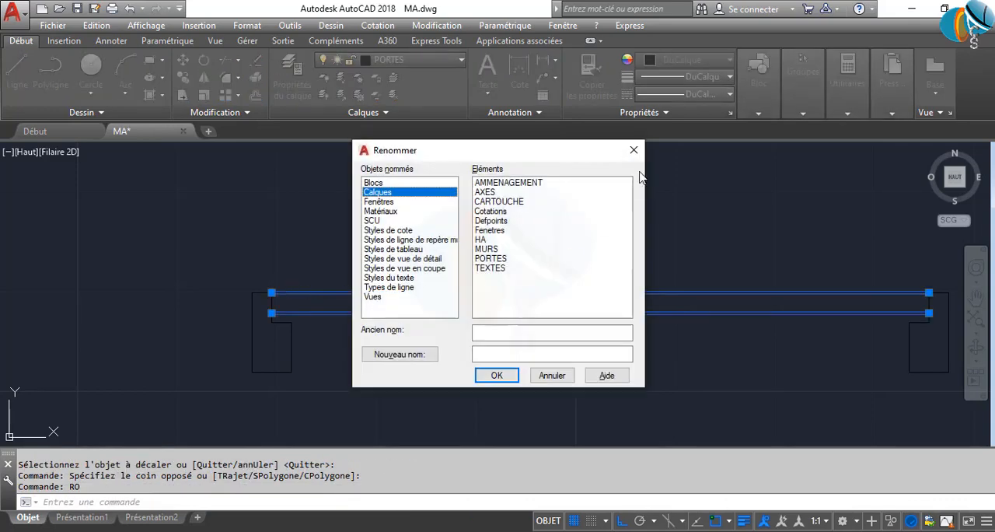
left_click(633, 150)
Rotate the two leaf lines 90° upward about the left jamb's upper inner corner
type("R")
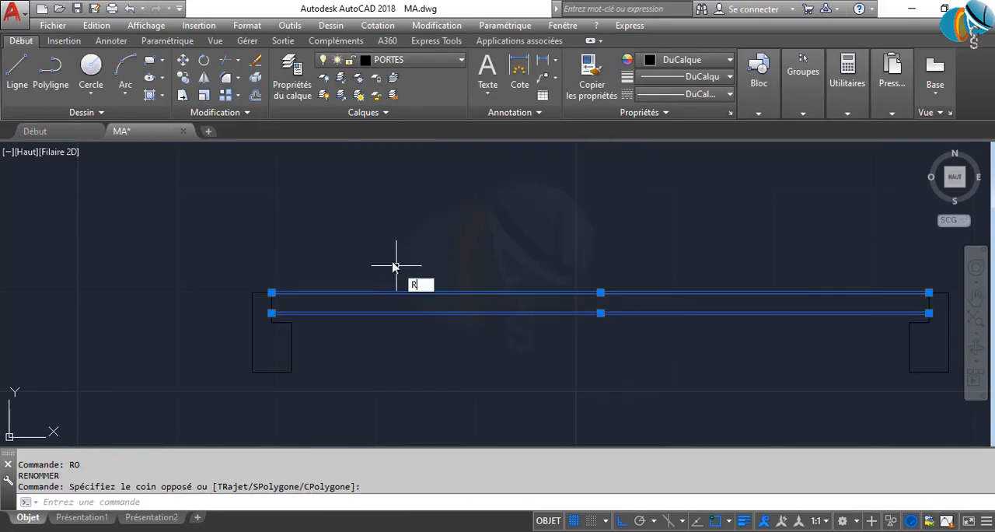
type("O")
key("Return")
left_click(272, 292)
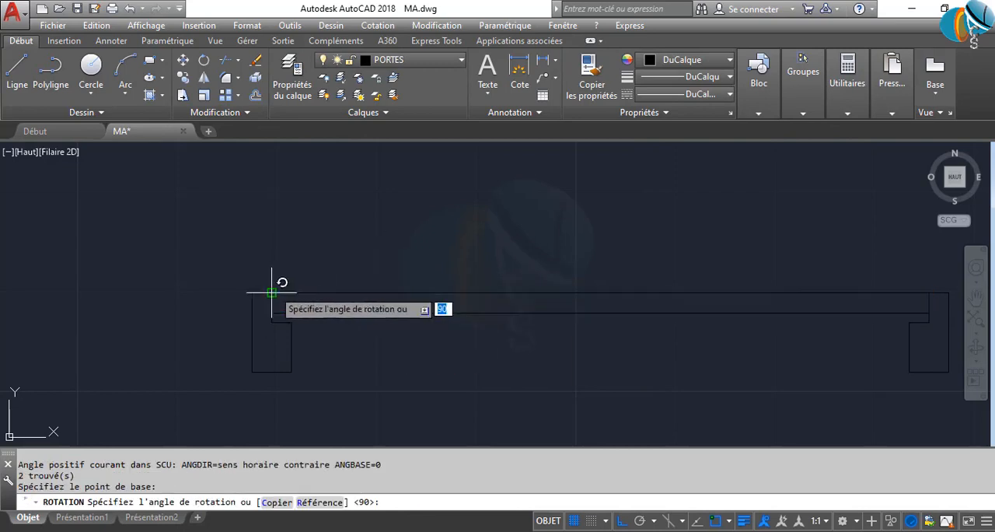
left_click(266, 214)
Close the lower end of the 70-unit door's leaf with a short horizontal line between its vertical edges
scroll(397, 298, "down", 2)
middle_click_drag(398, 298, 393, 333)
scroll(388, 316, "up", 1)
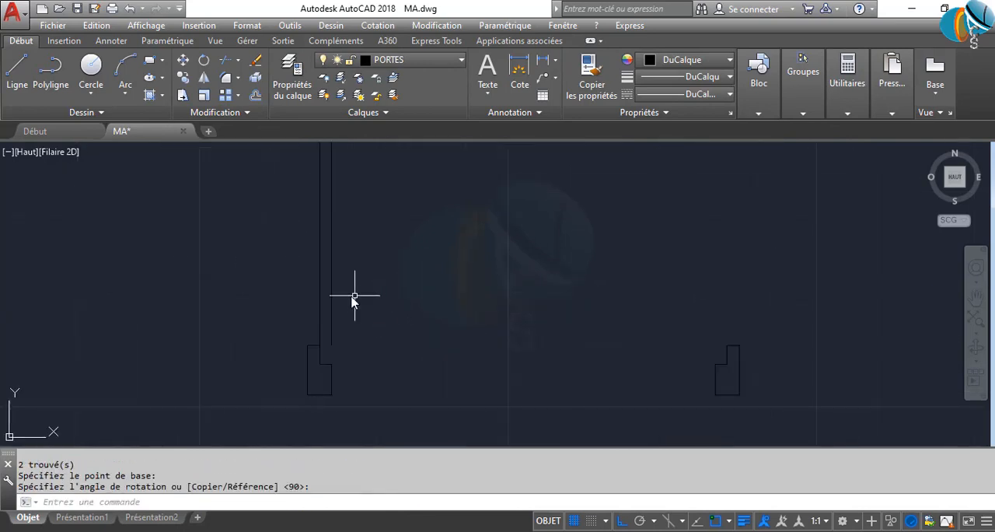
type("L")
key("Return")
scroll(329, 337, "up", 2)
left_click(296, 360)
left_click(327, 361)
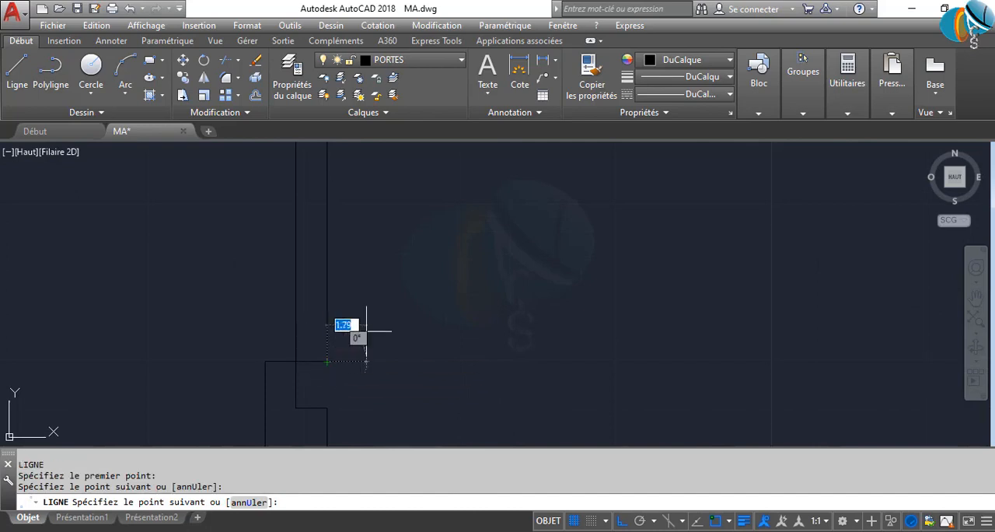
key("Return")
Close the upper end of the 70-unit door's leaf with a short horizontal line between its vertical edges
scroll(381, 339, "down", 4)
middle_click_drag(391, 345, 387, 427)
scroll(373, 179, "up", 4)
key("Return")
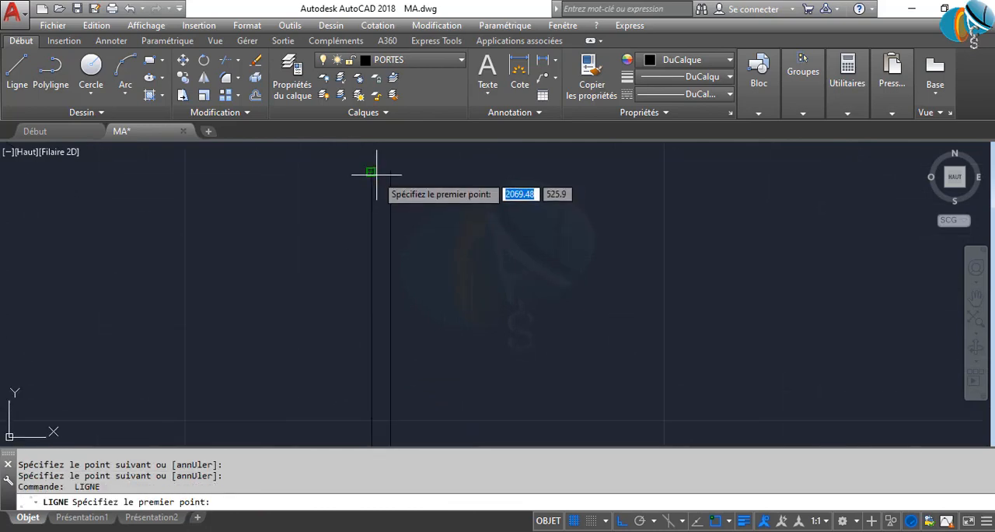
left_click(375, 173)
left_click(401, 175)
key("Return")
Draw a three-point swing arc from the leaf's upper-right corner through the right jamb's upper inner corner to its rebate corner
scroll(436, 241, "down", 2)
middle_click_drag(456, 285, 351, 254)
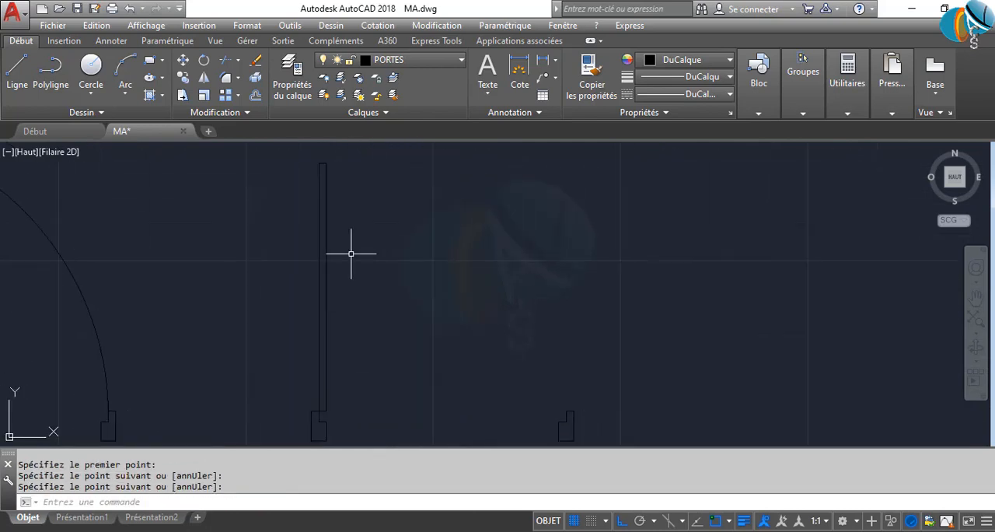
key("Return")
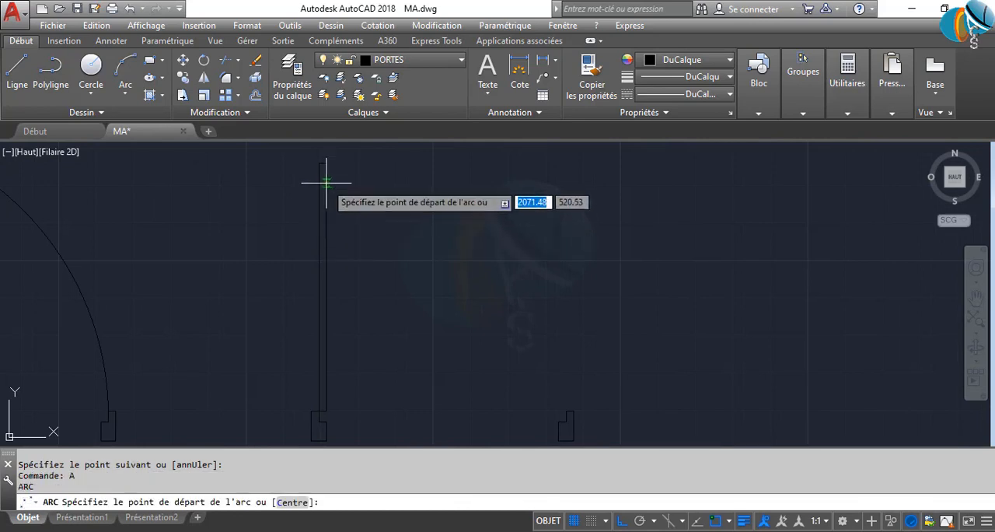
left_click(322, 164)
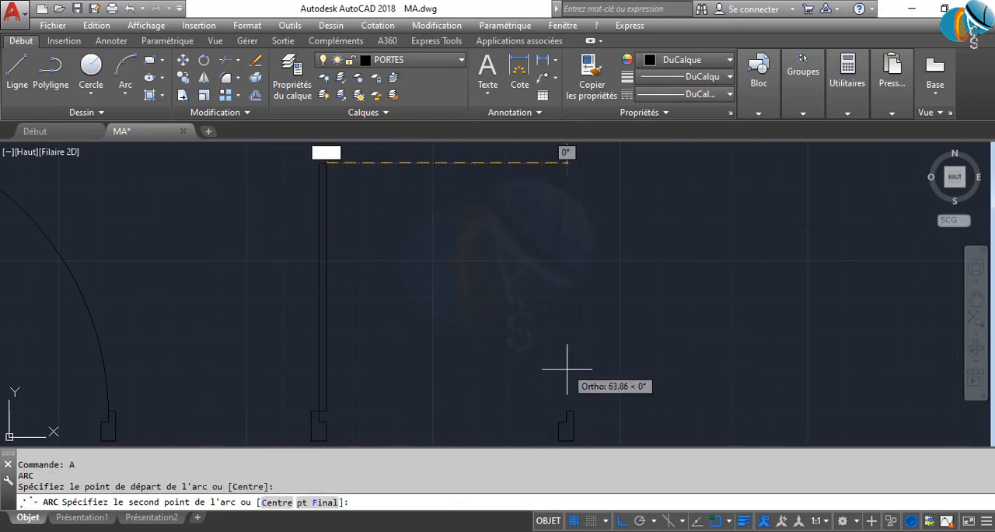
scroll(572, 419, "up", 8)
left_click(527, 372)
scroll(538, 406, "down", 2)
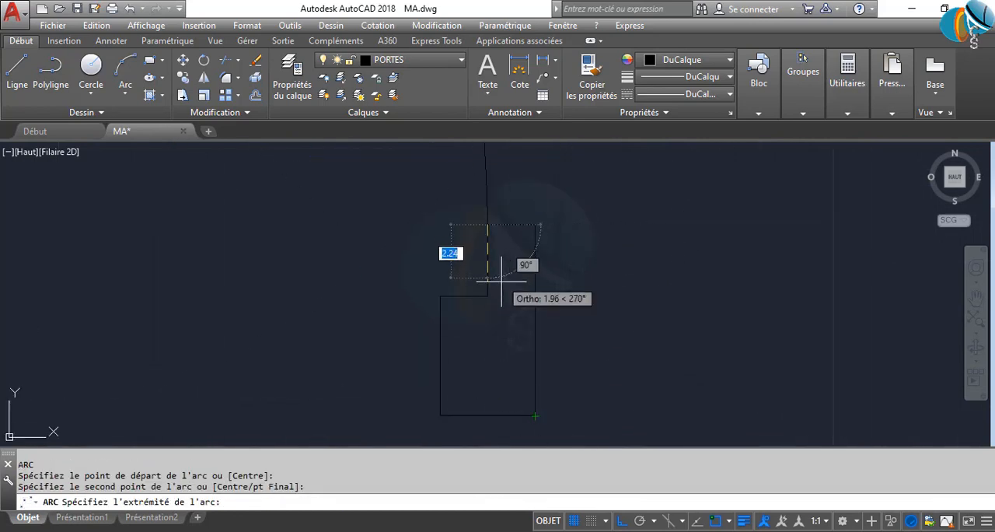
left_click(491, 289)
key("Return")
scroll(513, 311, "down", 3)
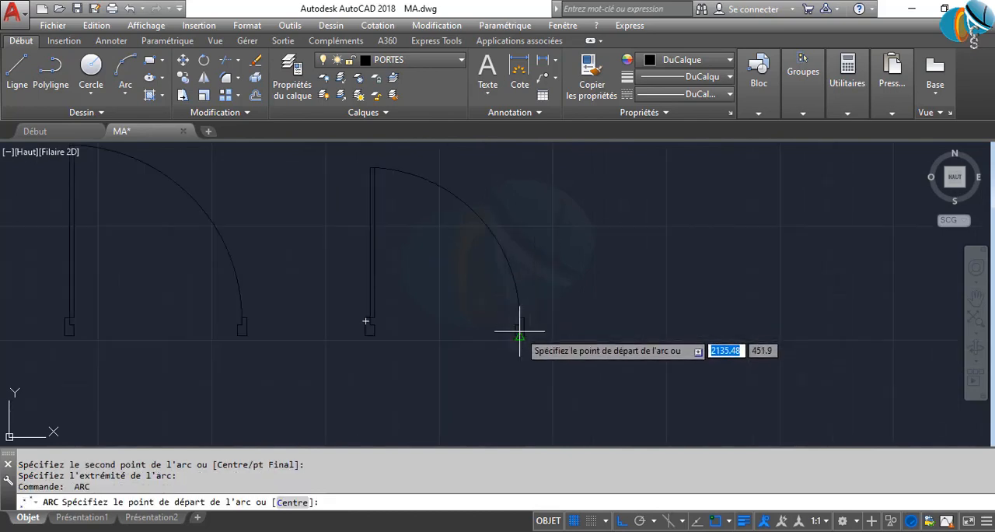
key("Return")
scroll(517, 323, "up", 3)
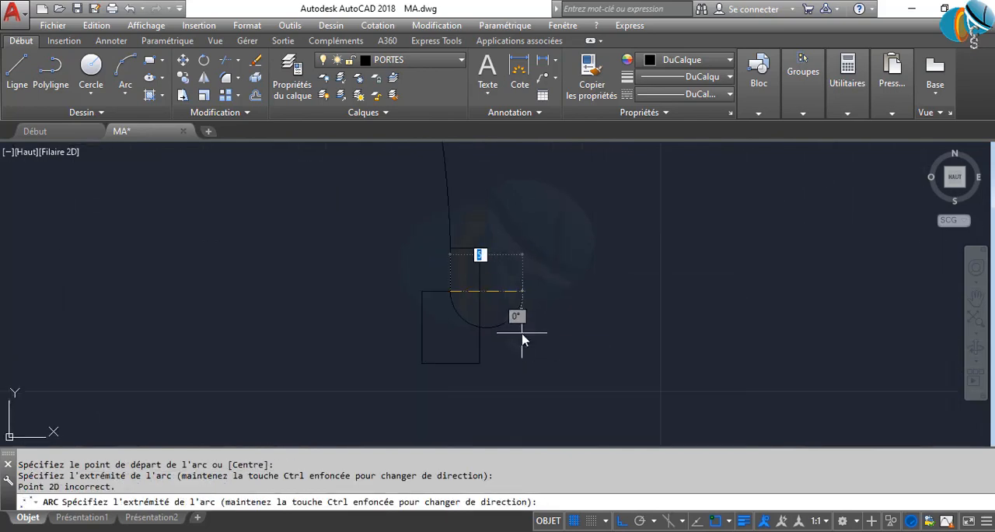
scroll(521, 319, "up", 2)
key("Escape")
Trim the lower end of the 70-unit door's swing arc at the right jamb, using all objects as cutting edges
type("AJ")
key("Return")
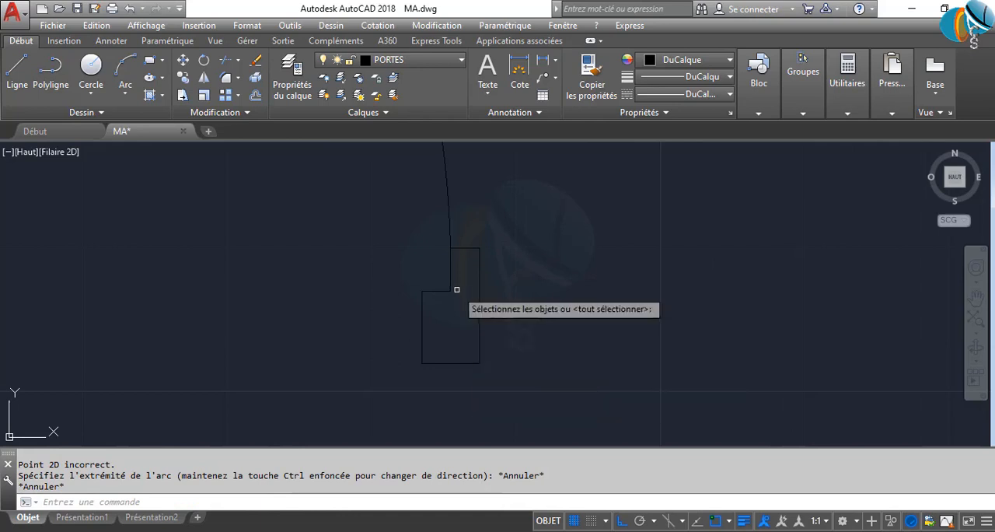
key("Return")
scroll(455, 285, "up", 5)
left_click(429, 230)
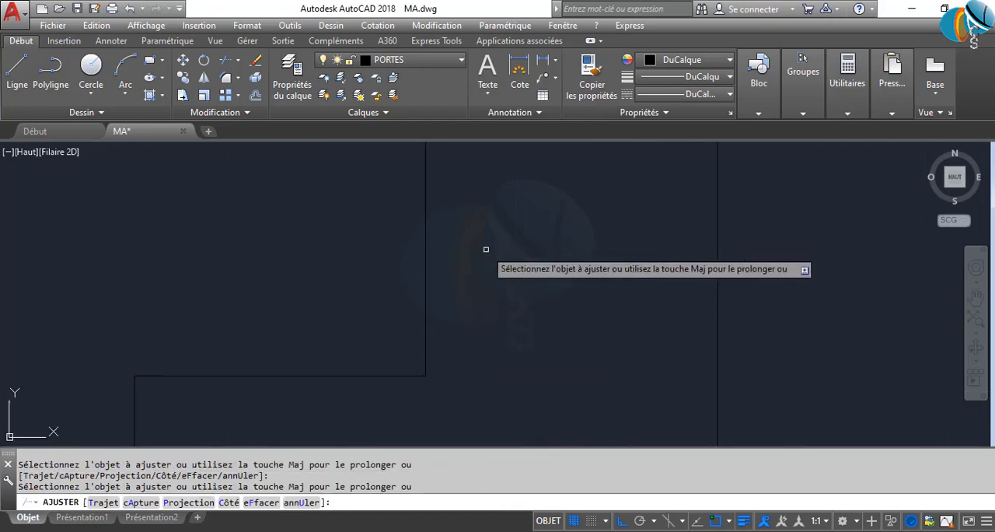
key("Return")
scroll(488, 266, "down", 8)
scroll(563, 278, "down", 3)
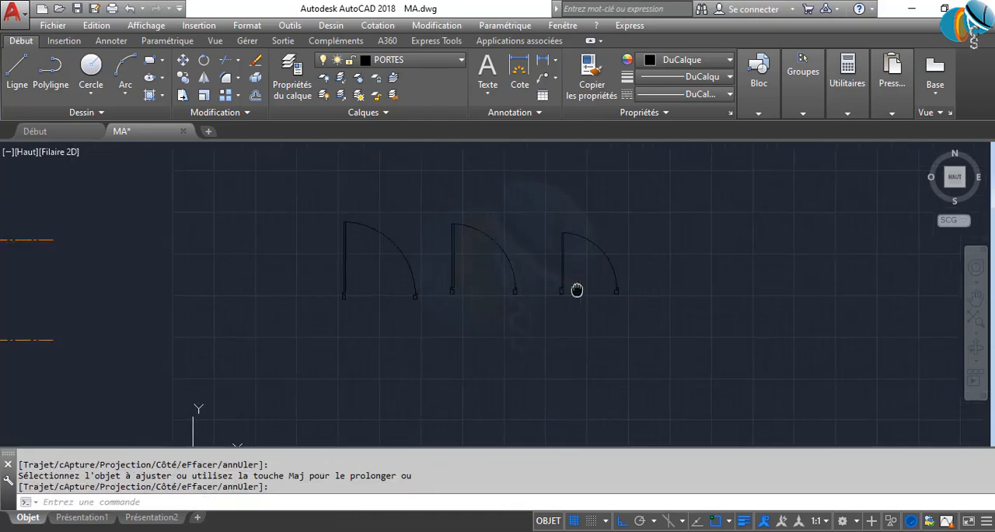
scroll(603, 267, "up", 4)
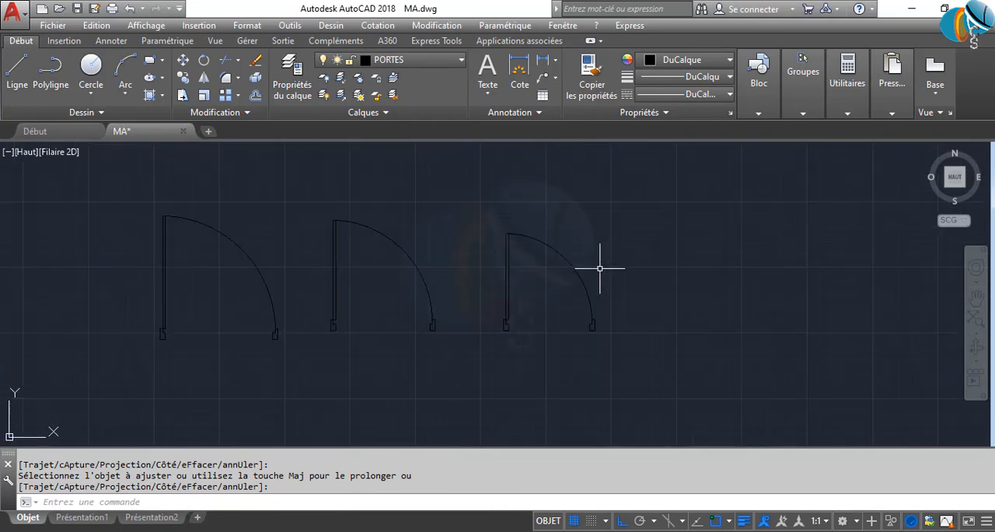
Copy the 70-unit door's left jamb profile horizontally into the empty area to the right of that door
middle_click_drag(584, 271, 446, 288)
scroll(383, 311, "up", 8)
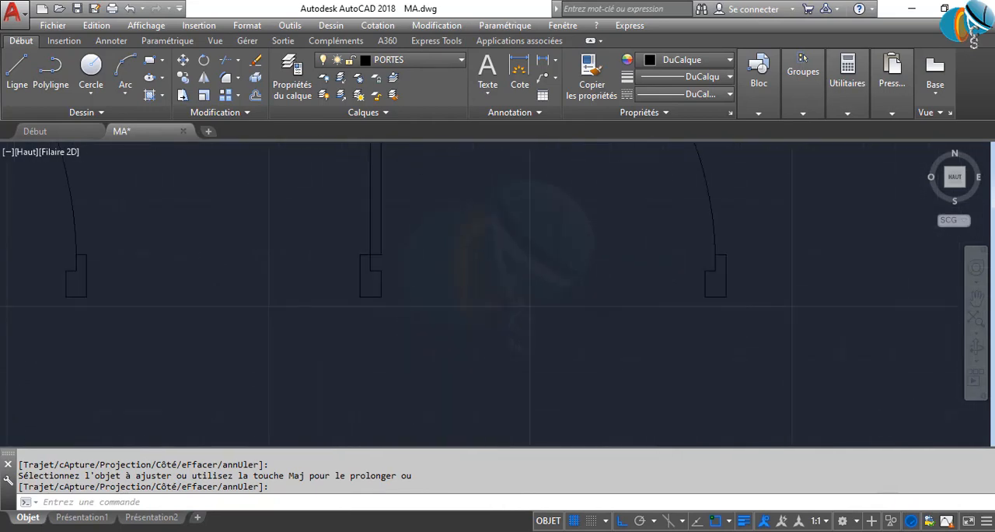
left_click(421, 339)
left_click(272, 221)
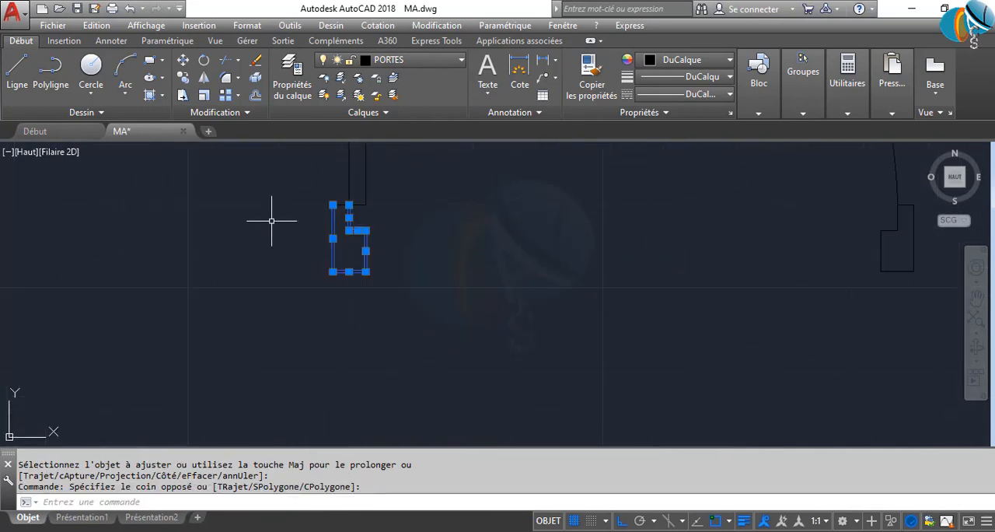
scroll(339, 216, "up", 5)
left_click(269, 160)
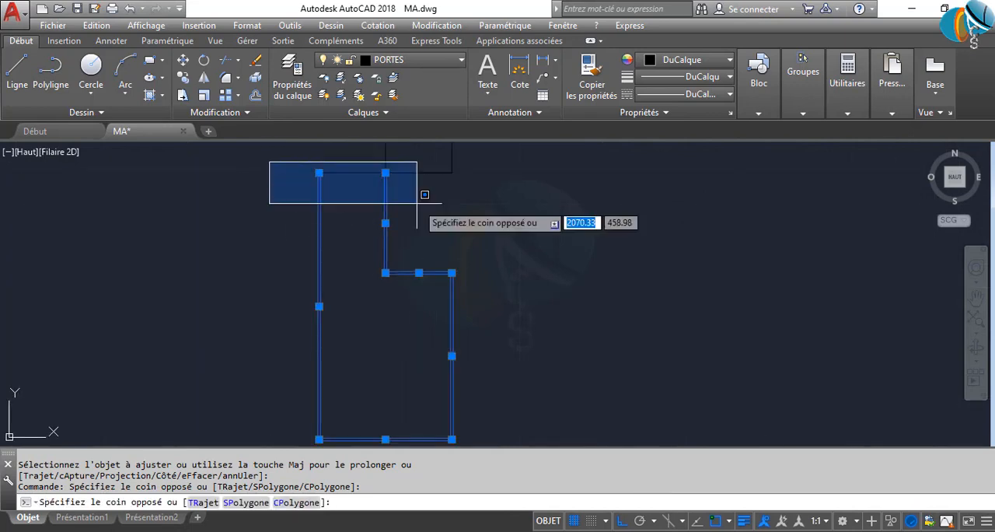
left_click(420, 202)
scroll(489, 252, "down", 8)
middle_click_drag(641, 281, 163, 283)
scroll(321, 311, "down", 5)
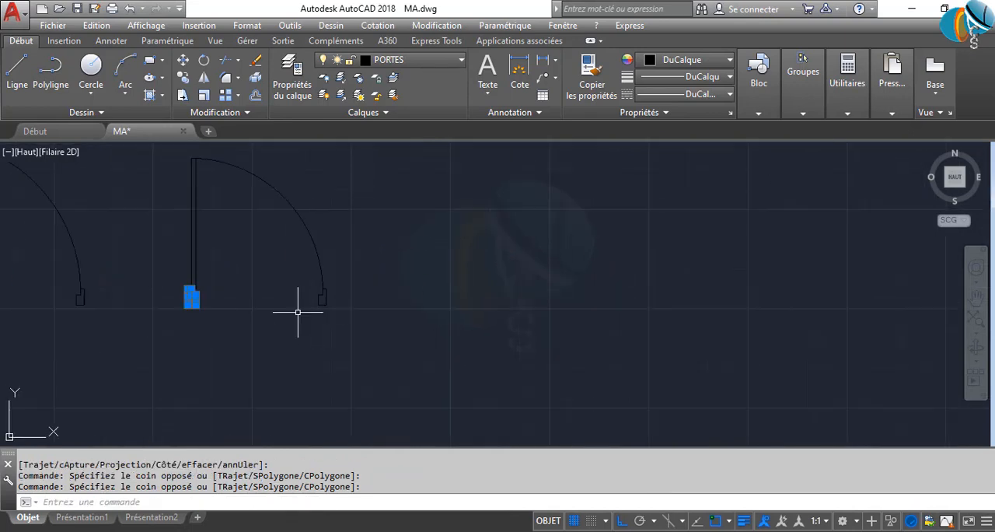
key("Return")
left_click(236, 336)
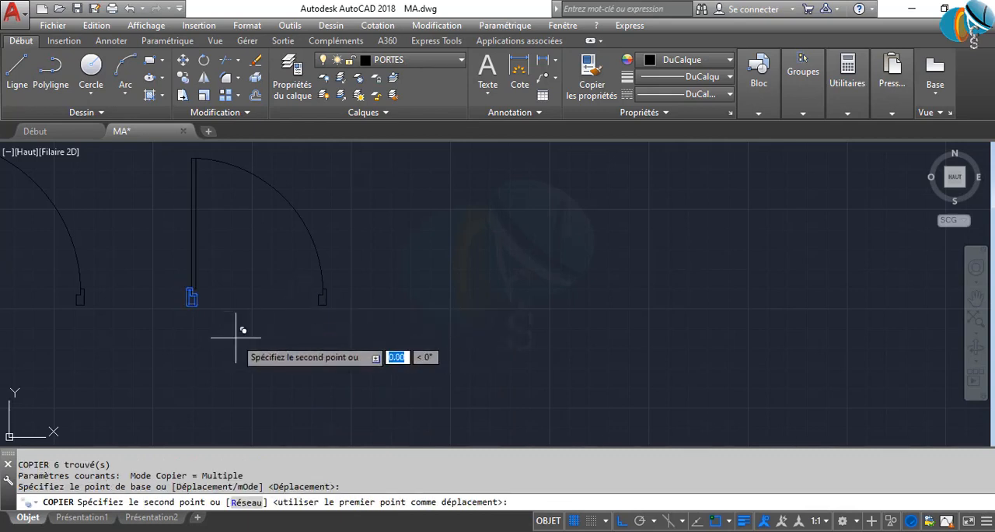
left_click(486, 338)
key("Escape")
Draw an 85-unit horizontal line to the right from the copied jamb's lower outer corner
scroll(466, 305, "up", 4)
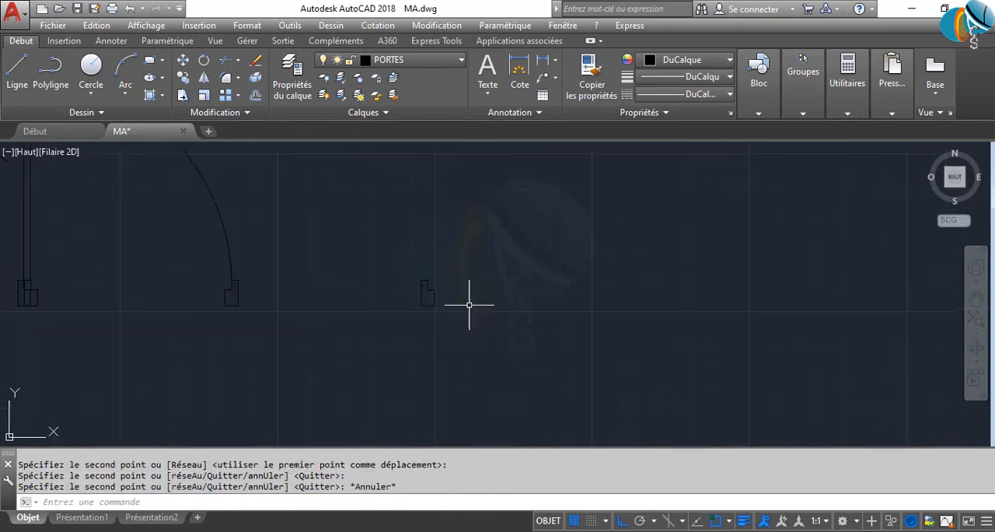
type("L")
key("Return")
scroll(366, 318, "up", 4)
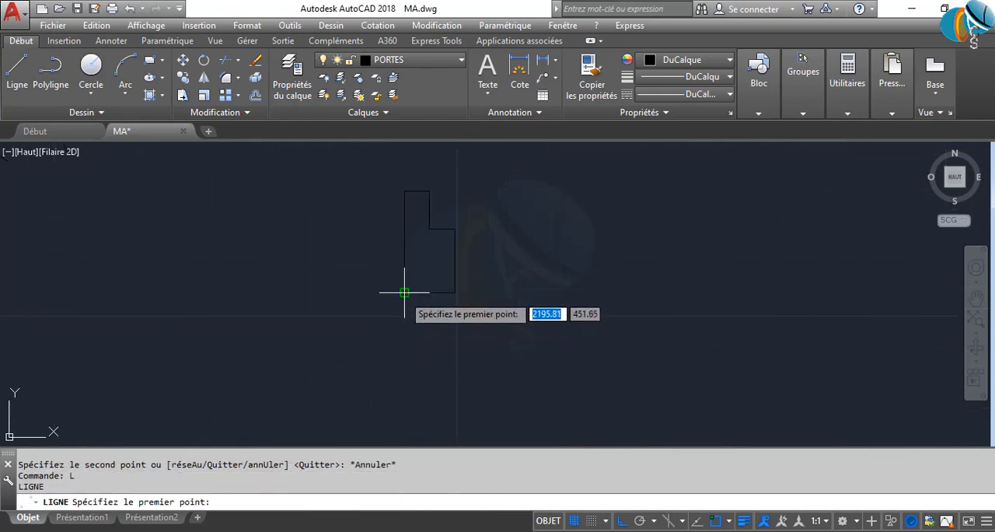
left_click(404, 293)
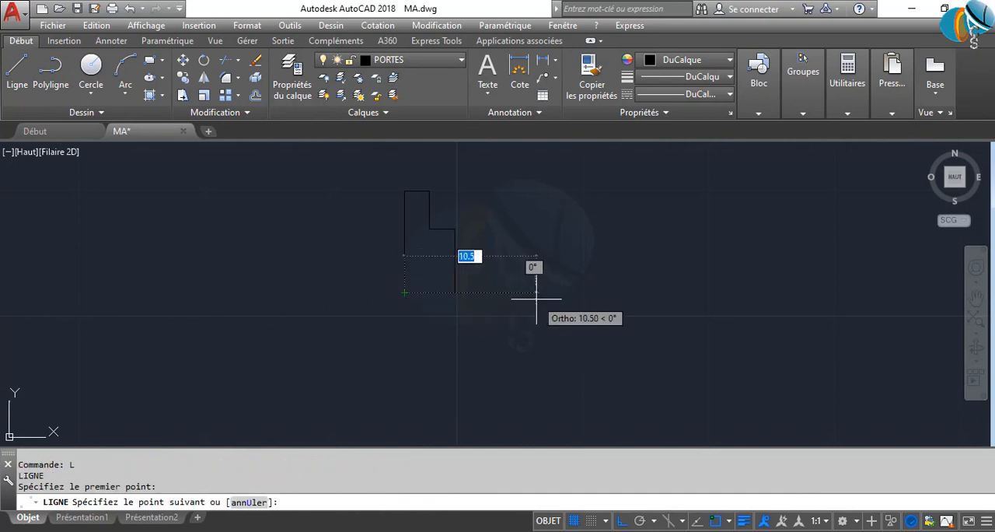
type("85")
key("Return")
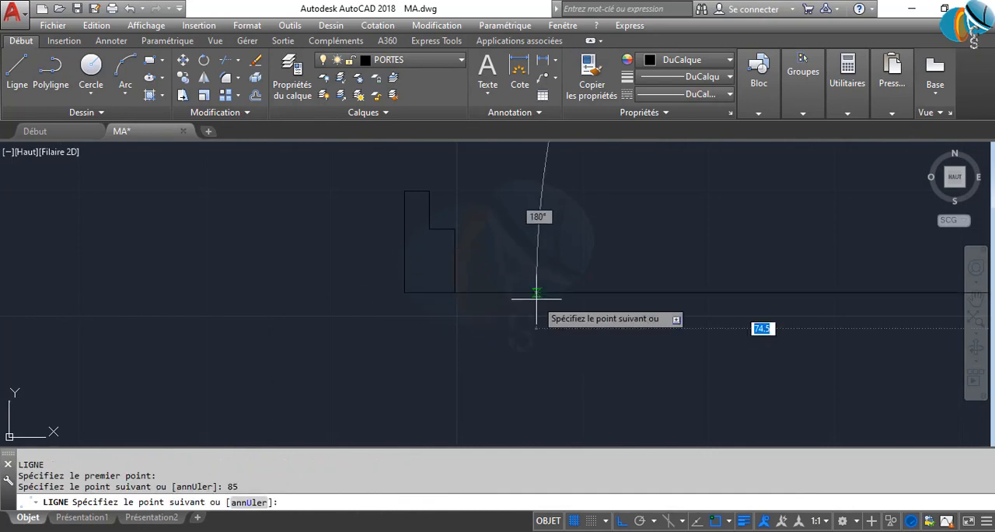
scroll(533, 295, "down", 3)
key("Return")
Mirror the copied jamb about a vertical axis through the 85-unit line's midpoint, keeping the source objects
middle_click_drag(490, 311, 421, 287)
left_click(421, 286)
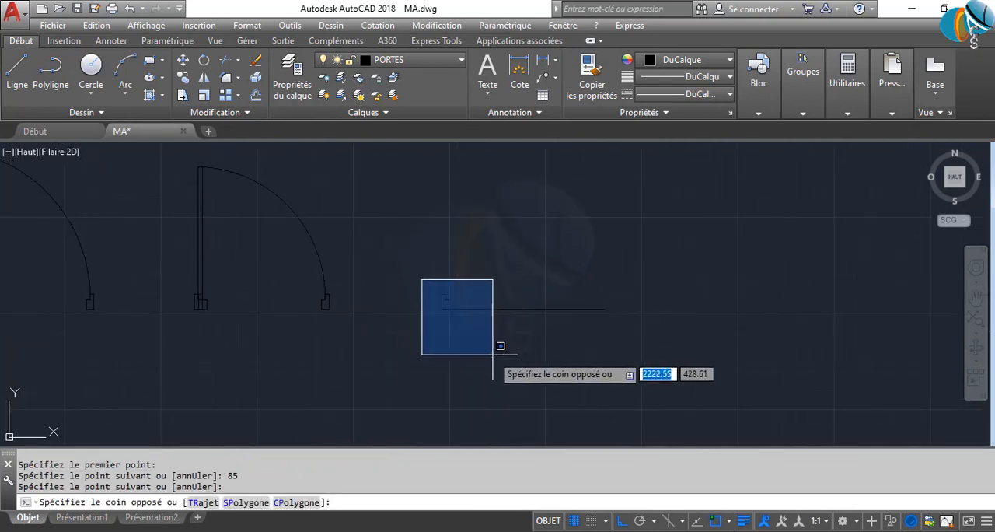
left_click(492, 343)
type("MI")
key("Return")
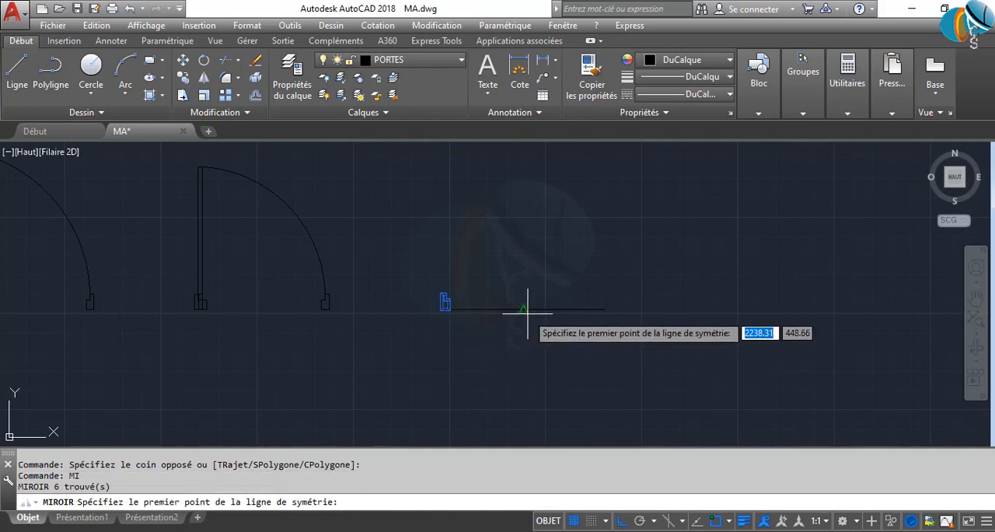
left_click(523, 305)
left_click(523, 210)
key("Return")
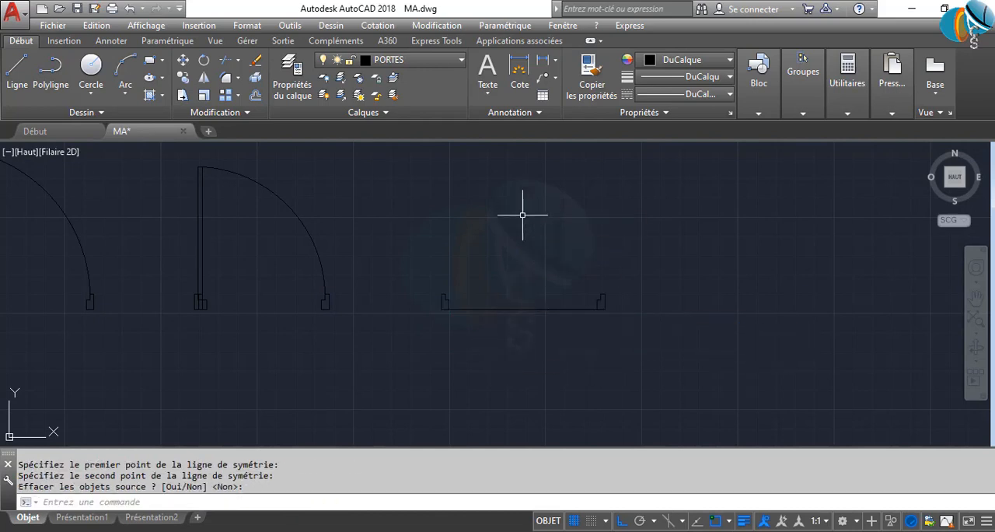
Draw a horizontal line between the upper inner corners of the 85-unit door's two jambs
scroll(422, 291, "down", 1)
scroll(469, 291, "up", 6)
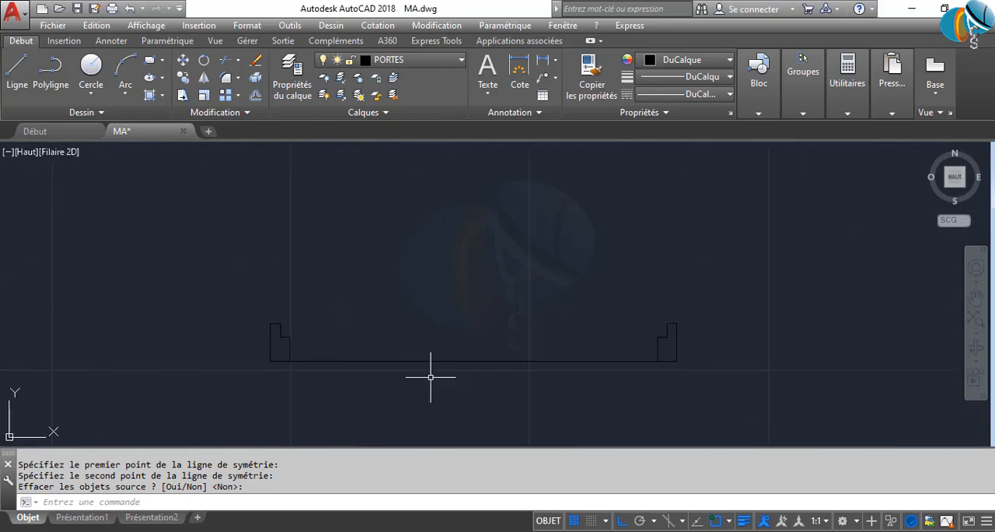
left_click(469, 395)
key("Escape")
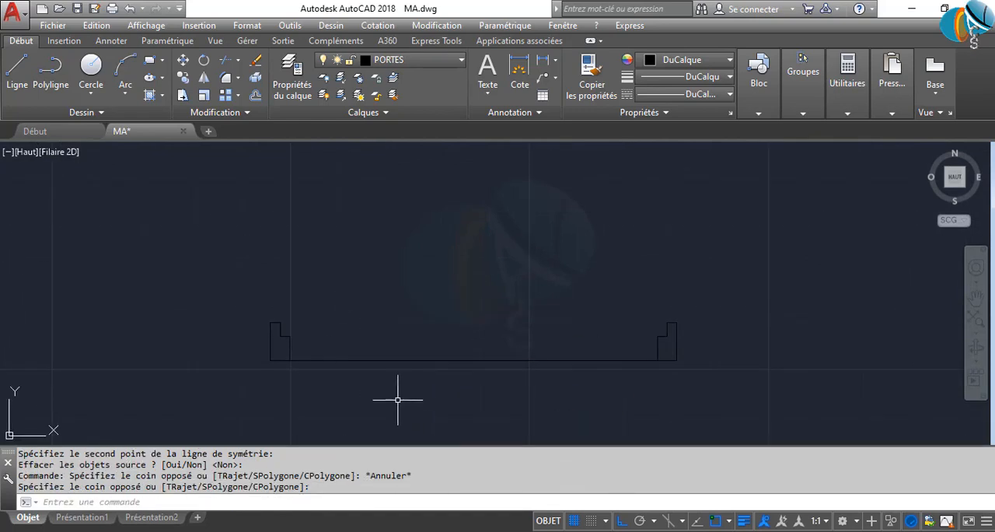
type("l")
key("Return")
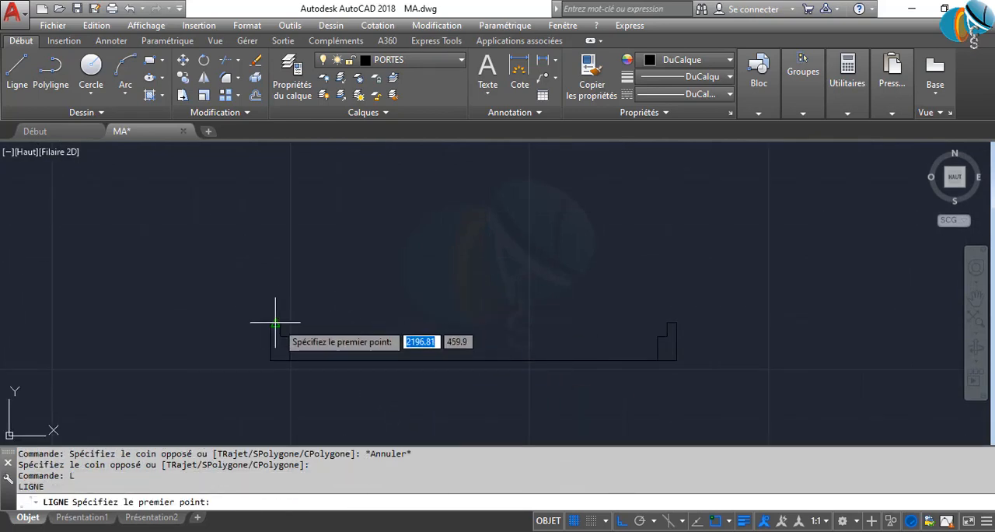
left_click(280, 323)
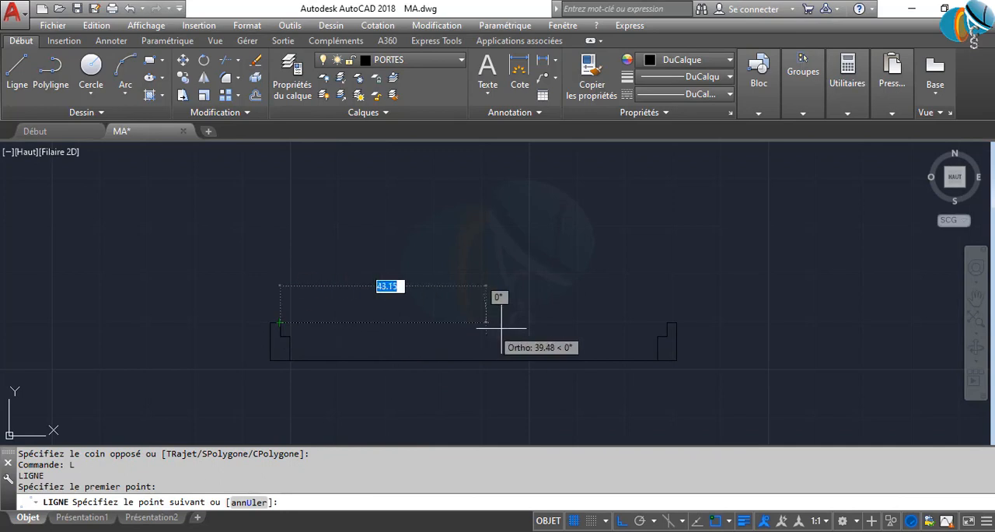
left_click(662, 323)
key("Return")
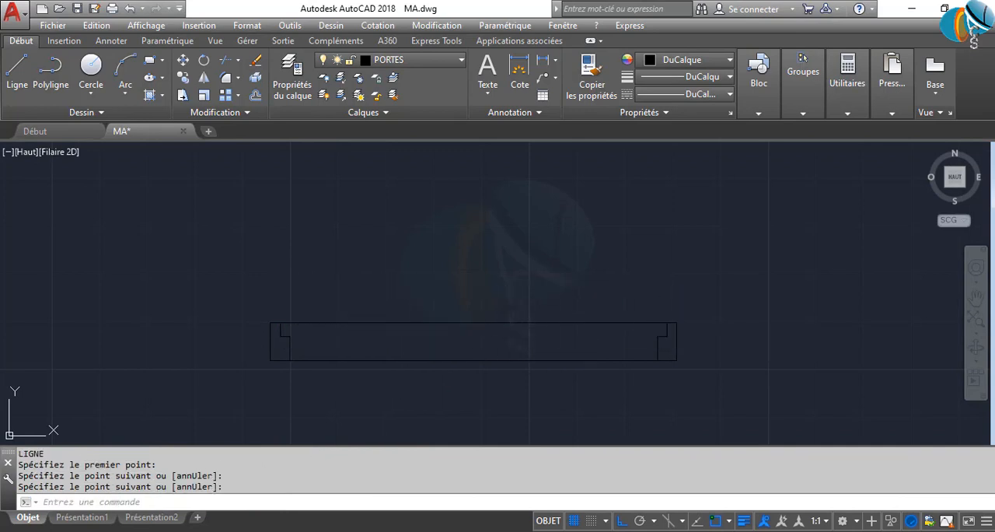
Offset the line between the jambs' upper inner corners 2 units downward to form the leaf thickness
type("dc")
key("Return")
key("Return")
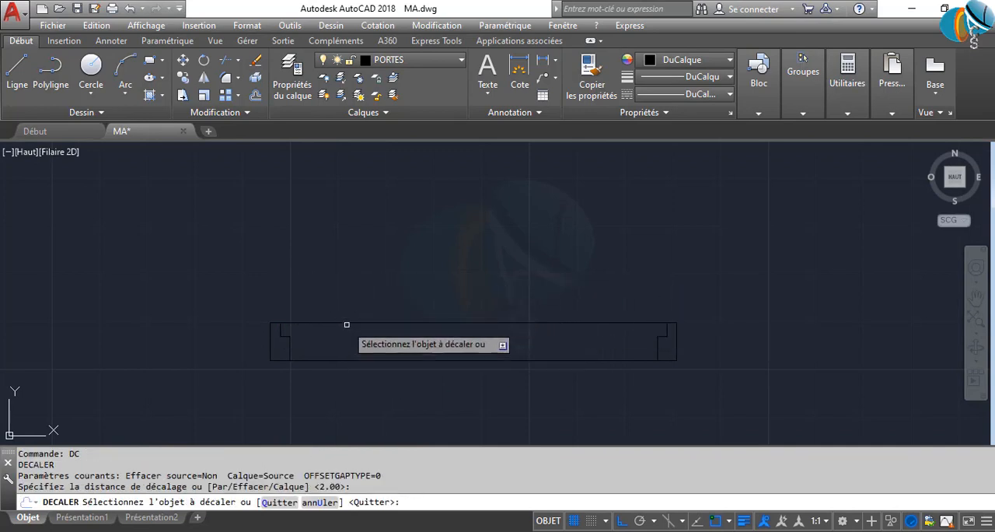
left_click(347, 324)
left_click(344, 352)
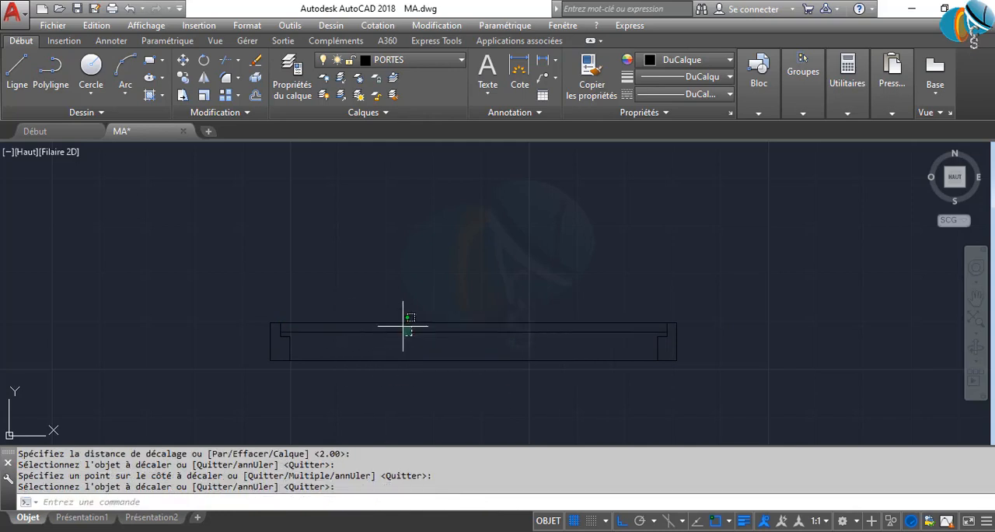
Rotate the 85-unit door's two leaf lines 90° upward about the left jamb's upper inner corner
left_click(395, 315)
type("RO")
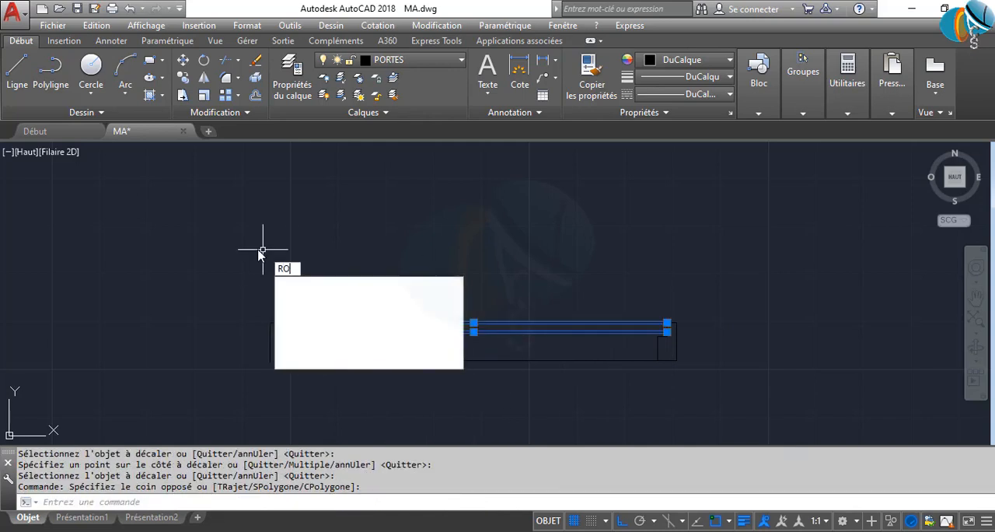
key("Return")
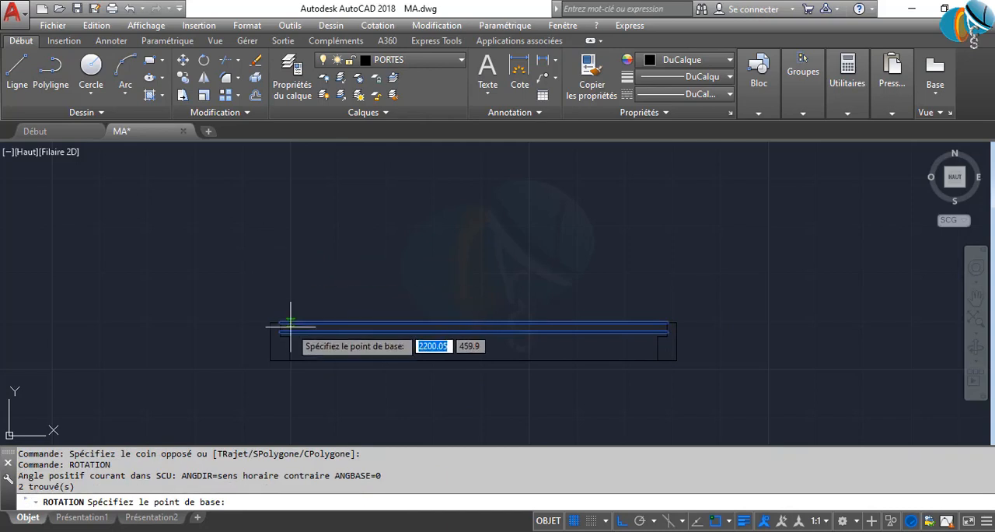
left_click(281, 328)
left_click(263, 211)
key("Return")
scroll(287, 327, "up", 2)
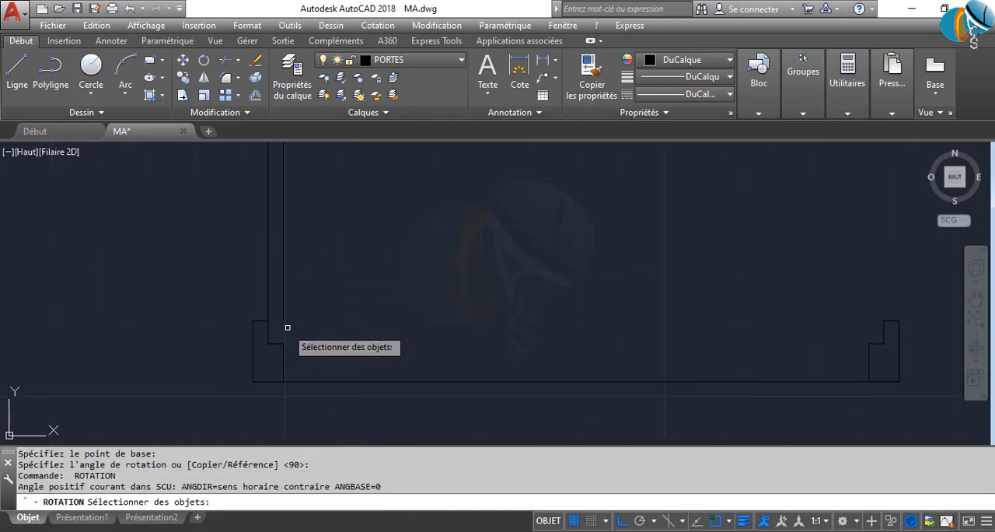
key("Escape")
Close the lower end of the 85-unit door's leaf with a short horizontal line between its vertical edges
type("L")
key("Return")
scroll(266, 326, "up", 2)
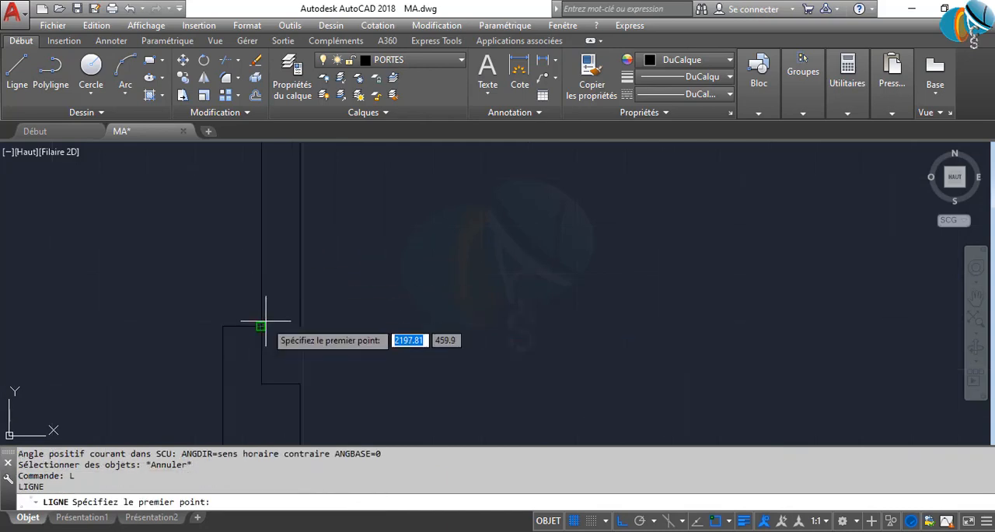
left_click(262, 327)
left_click(303, 324)
key("Return")
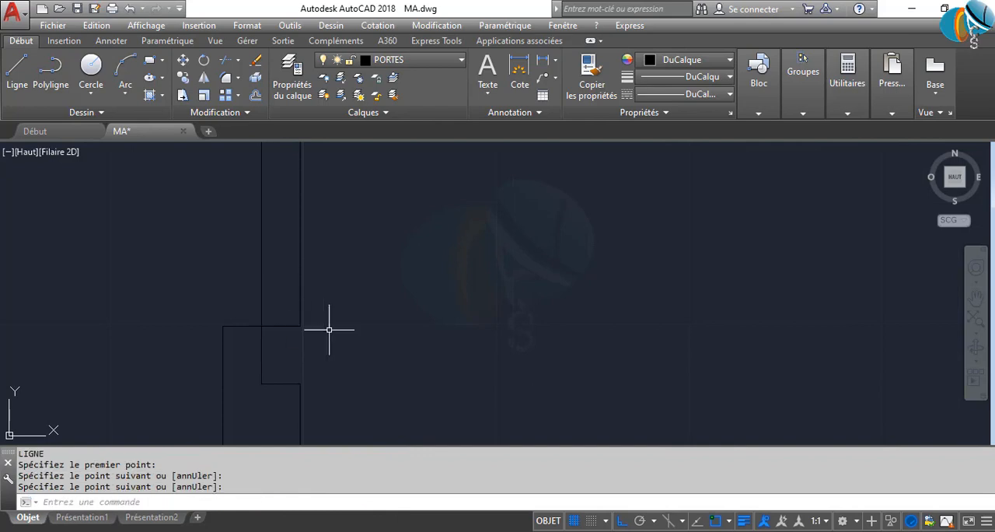
Close the upper end of the 85-unit door's leaf with a short horizontal line between its vertical edges
scroll(339, 285, "down", 3)
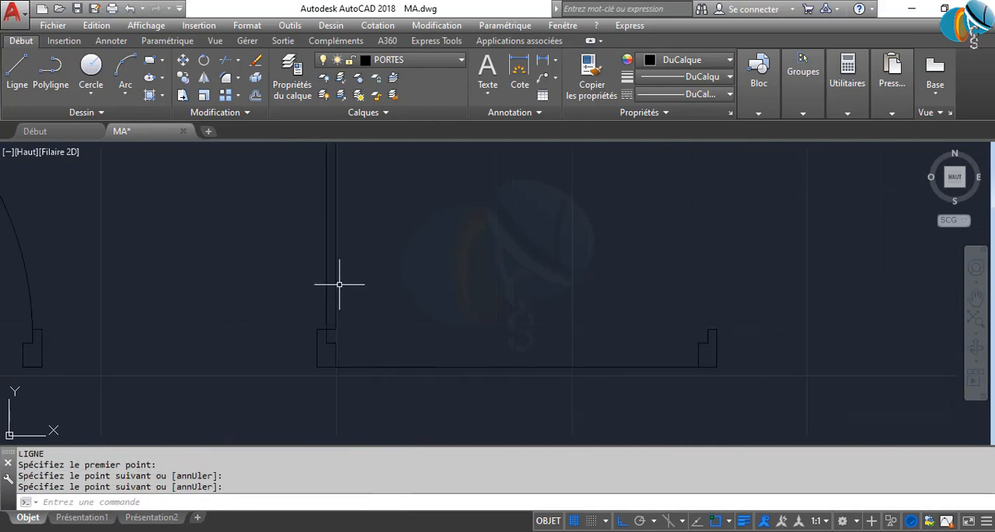
scroll(341, 335, "up", 2)
scroll(330, 319, "down", 4)
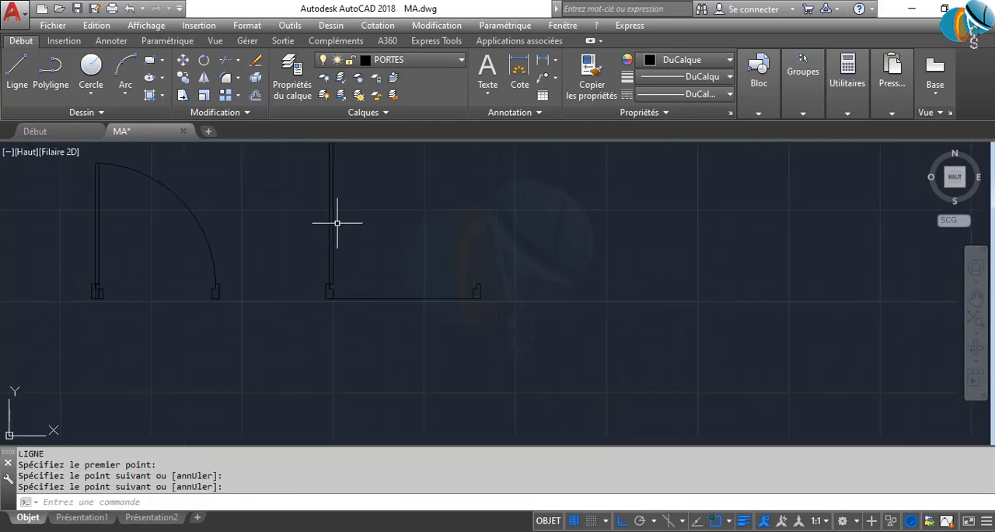
scroll(338, 311, "up", 5)
key("Return")
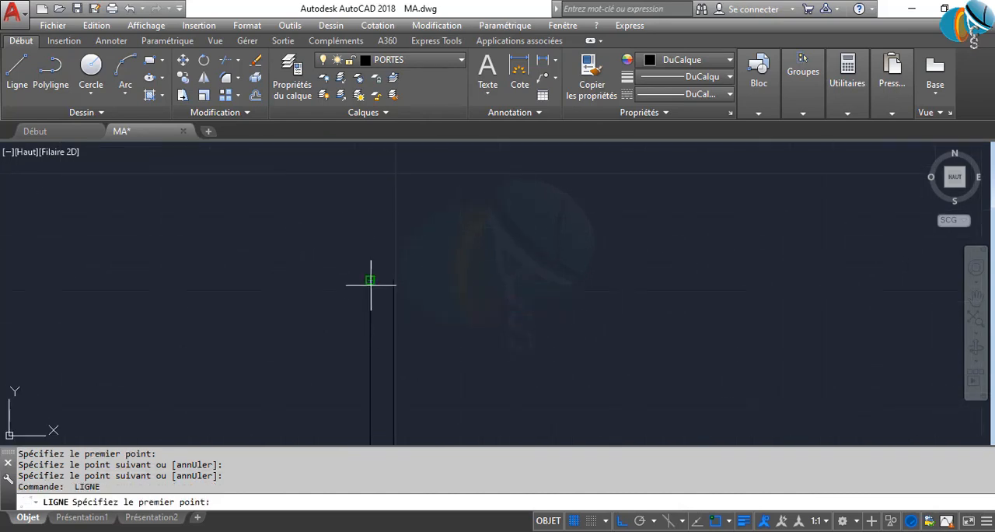
left_click(371, 285)
left_click(395, 281)
key("Return")
Draw the 85-unit door's three-point swing arc from the leaf's upper-right corner through the right jamb's upper inner corner to its rebate corner
scroll(453, 319, "down", 5)
middle_click_drag(448, 346, 334, 259)
type("a")
key("Return")
scroll(331, 225, "up", 3)
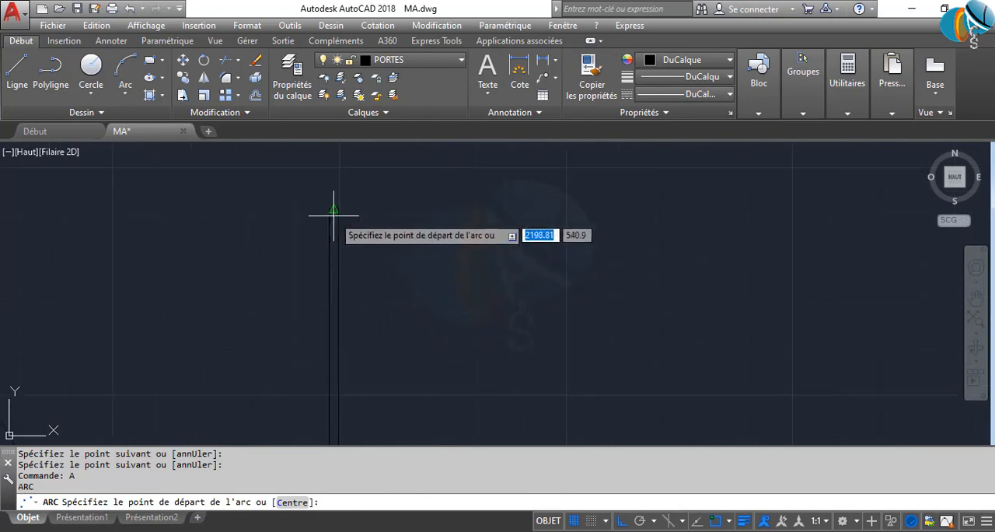
left_click(339, 209)
scroll(384, 262, "down", 5)
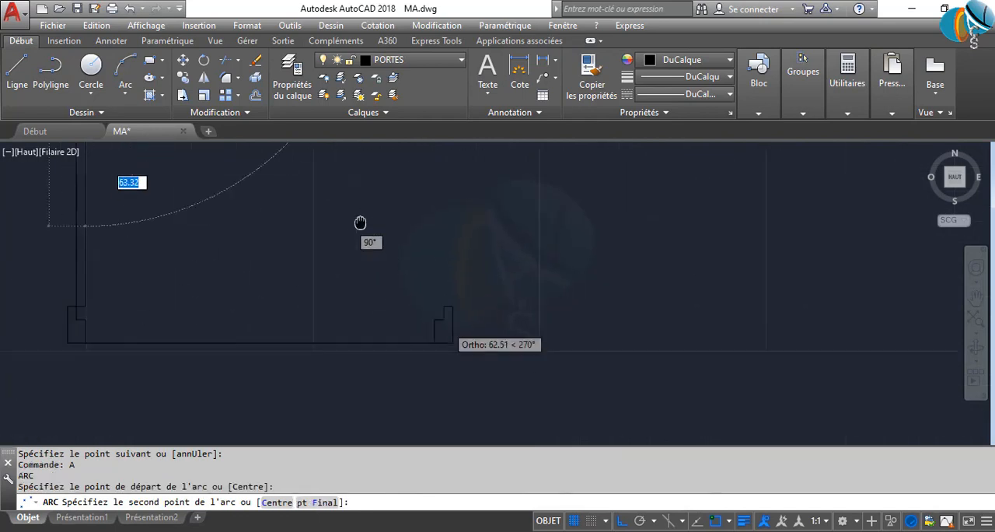
left_click(392, 285)
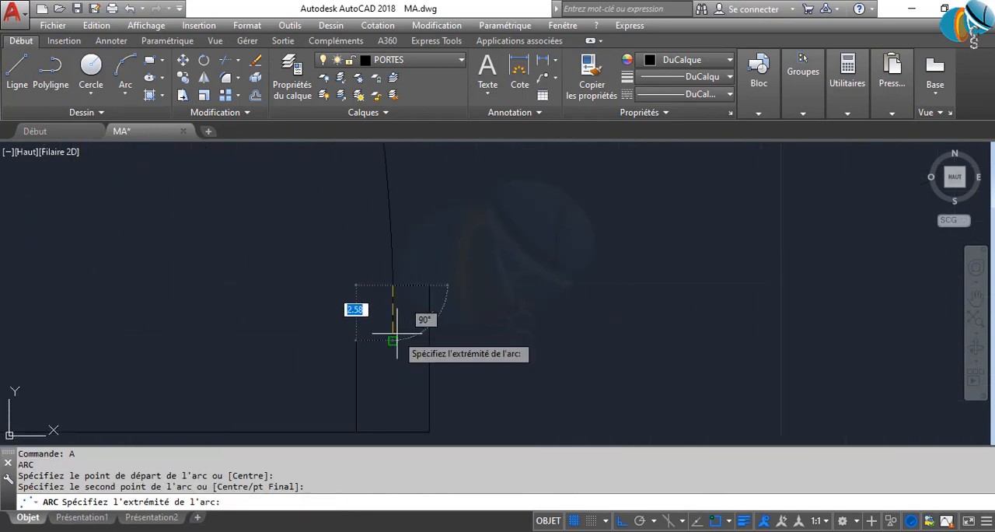
left_click(394, 340)
key("Return")
key("Return")
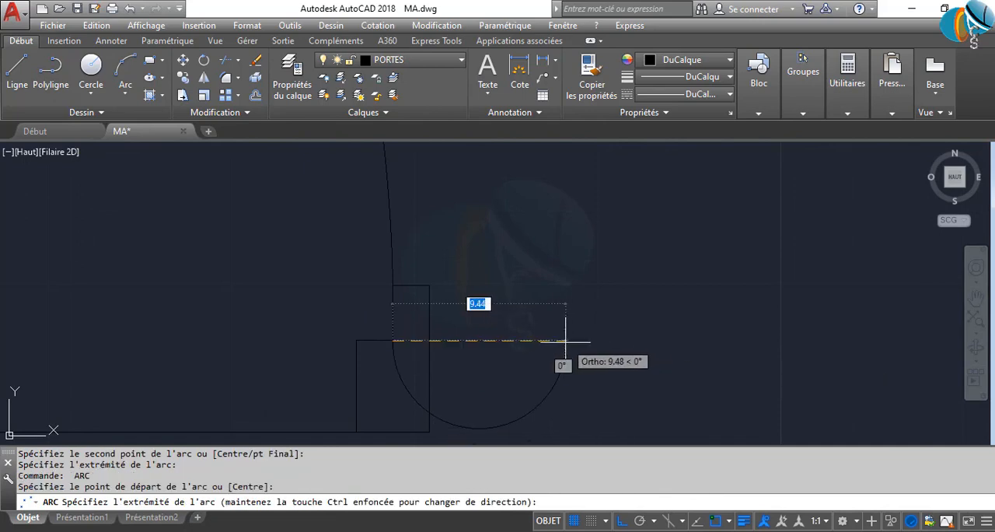
Trim the end of the 85-unit door's swing arc where it overlaps the right jamb's inner edge
key("Escape")
key("Escape")
type("AJ")
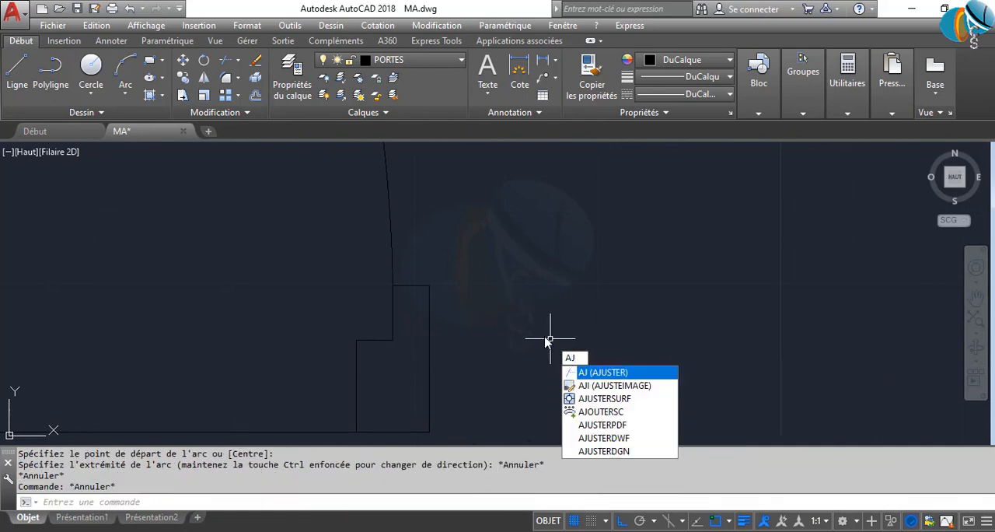
key("Return")
key("Return")
scroll(393, 313, "up", 4)
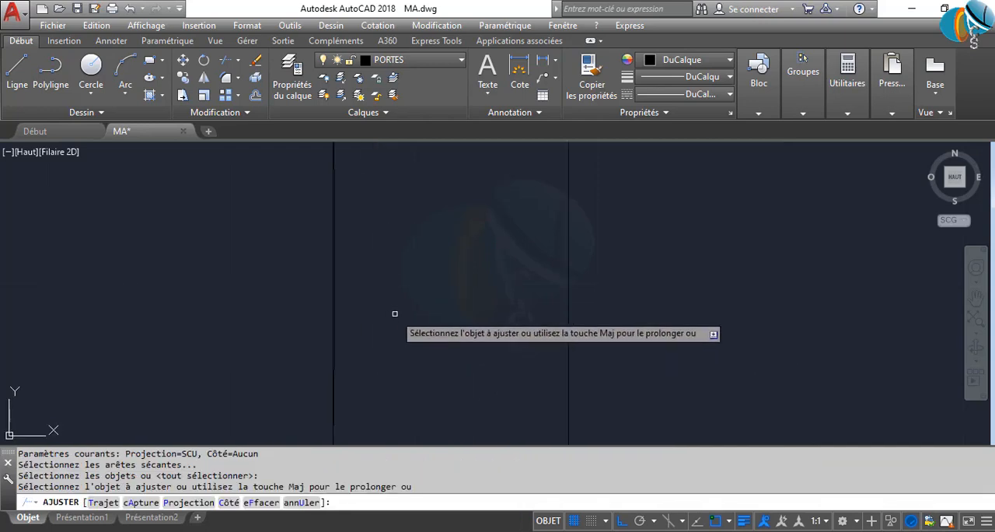
left_click(337, 264)
key("Return")
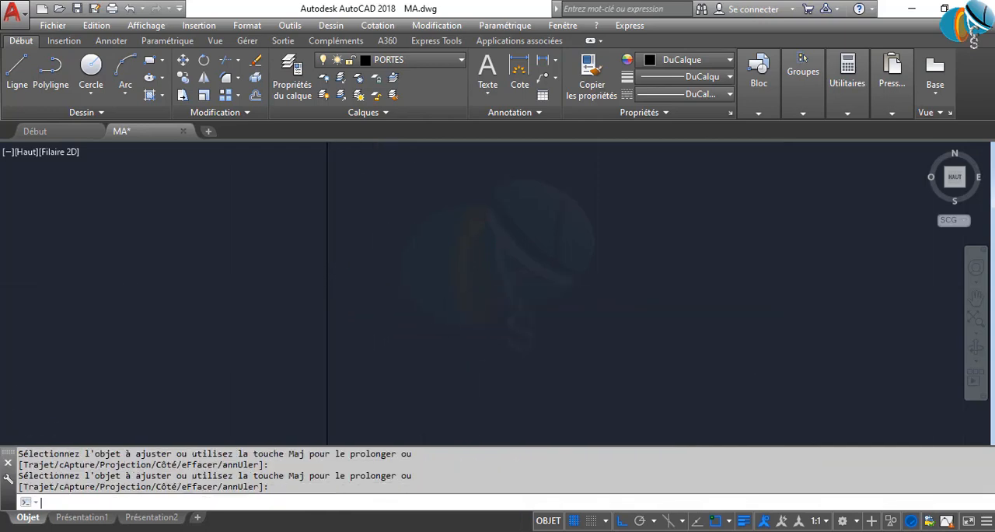
Delete the horizontal line running between the 85-unit door's two jambs
scroll(462, 313, "down", 3)
left_click(434, 340)
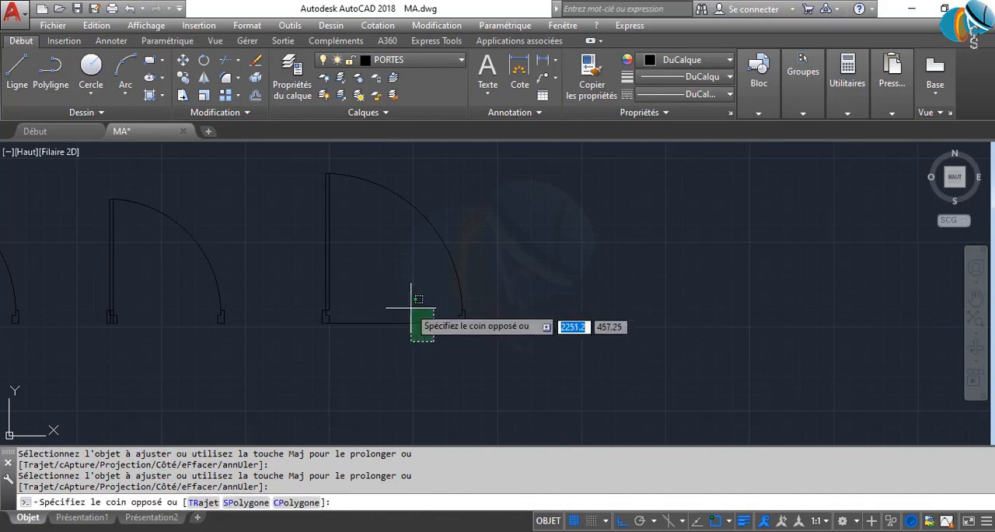
left_click(395, 295)
key("Delete")
Define the 80-unit door as block P80, with its base point at the left jamb's lower-left corner
scroll(367, 337, "down", 3)
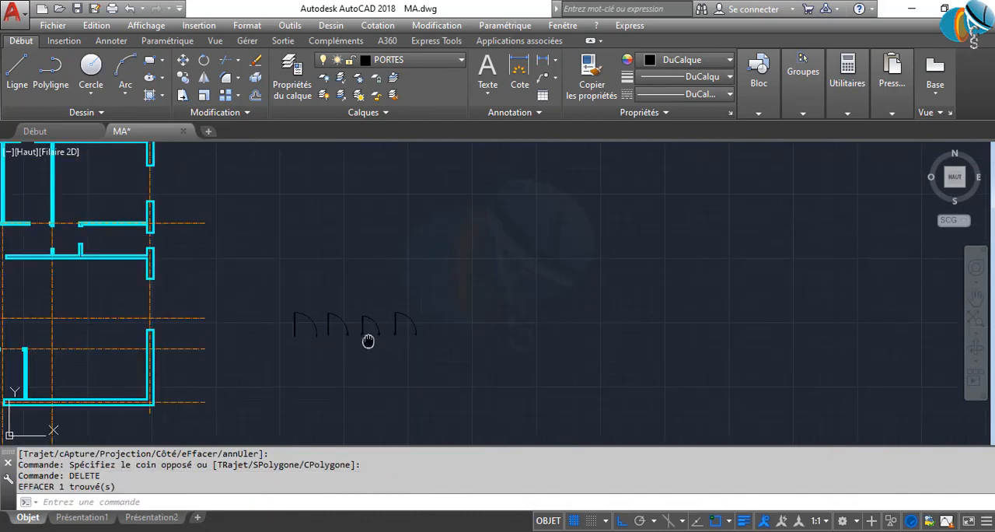
scroll(489, 304, "up", 2)
scroll(377, 329, "up", 3)
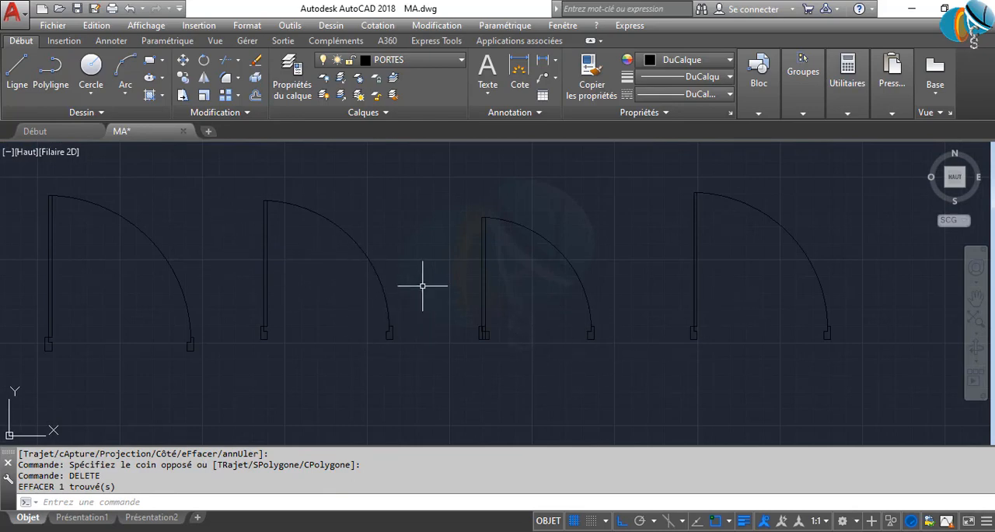
left_click(229, 174)
left_click(462, 403)
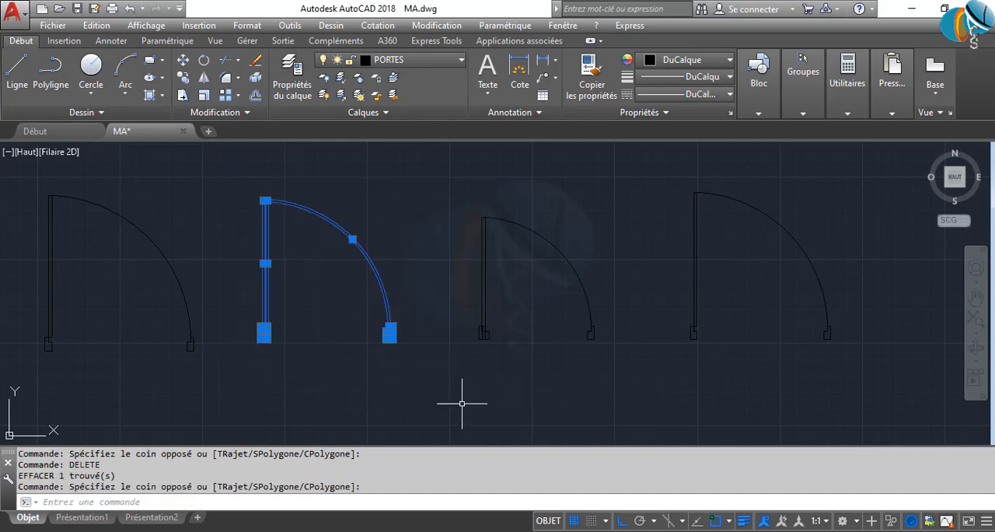
type("B")
key("Return")
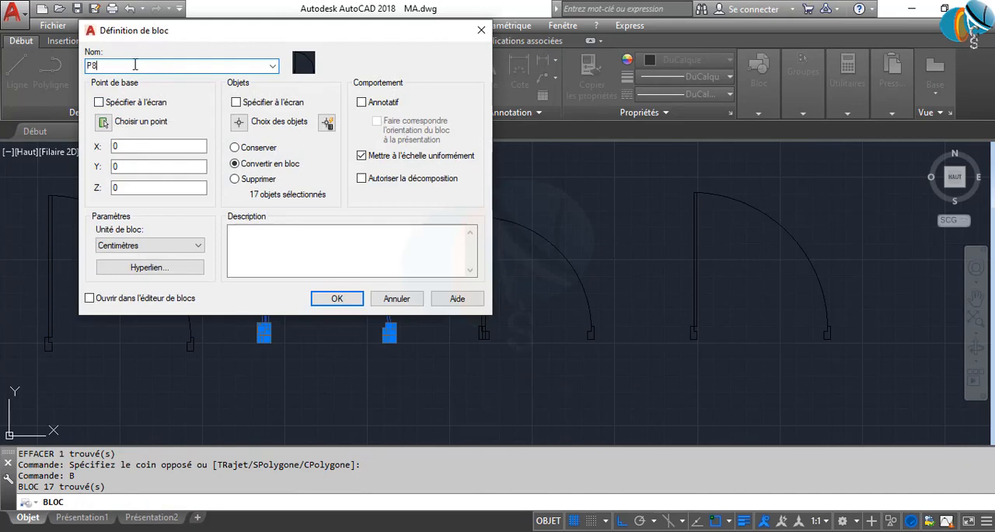
left_click(103, 123)
scroll(234, 335, "up", 2)
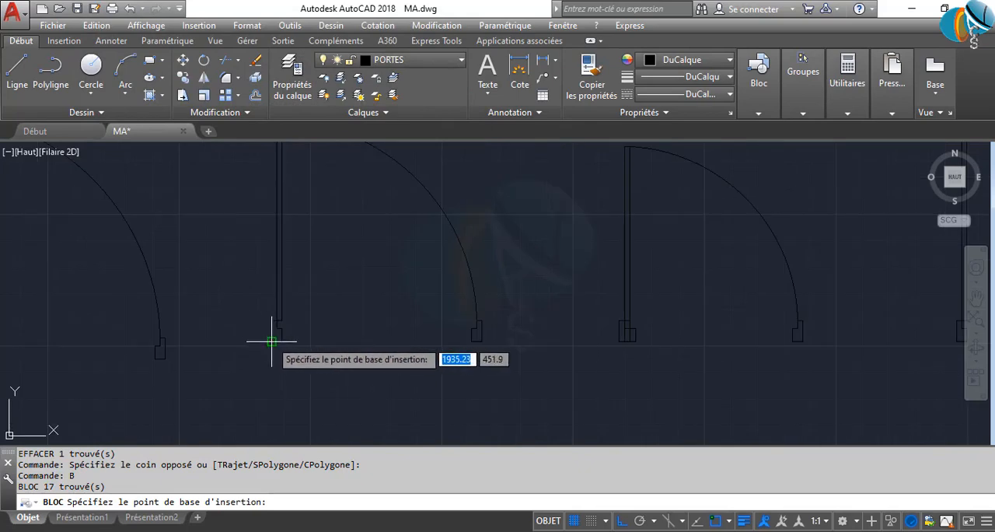
left_click(271, 340)
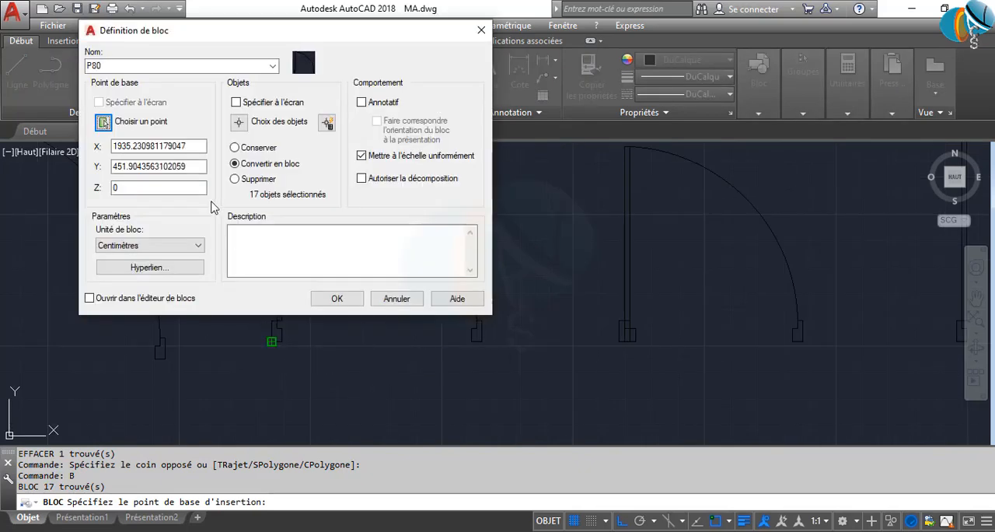
left_click(335, 303)
Delete the leftover duplicate jamb lines overlapping the 70-unit door's left jamb
scroll(268, 335, "up", 5)
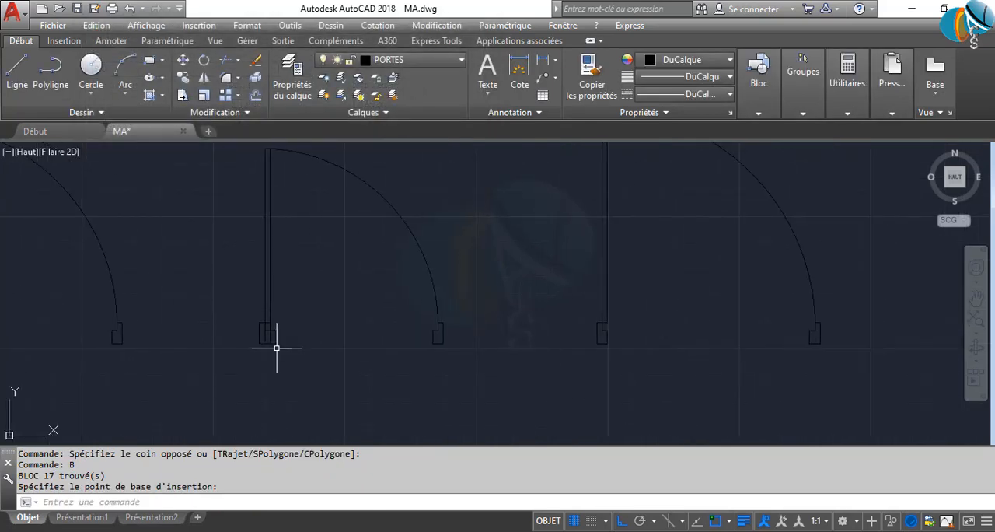
scroll(271, 302, "up", 2)
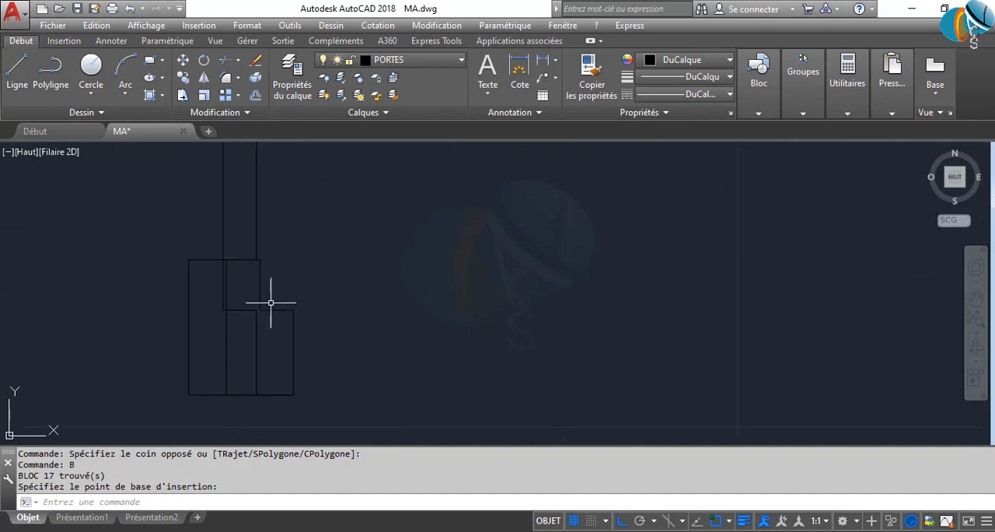
left_click(348, 412)
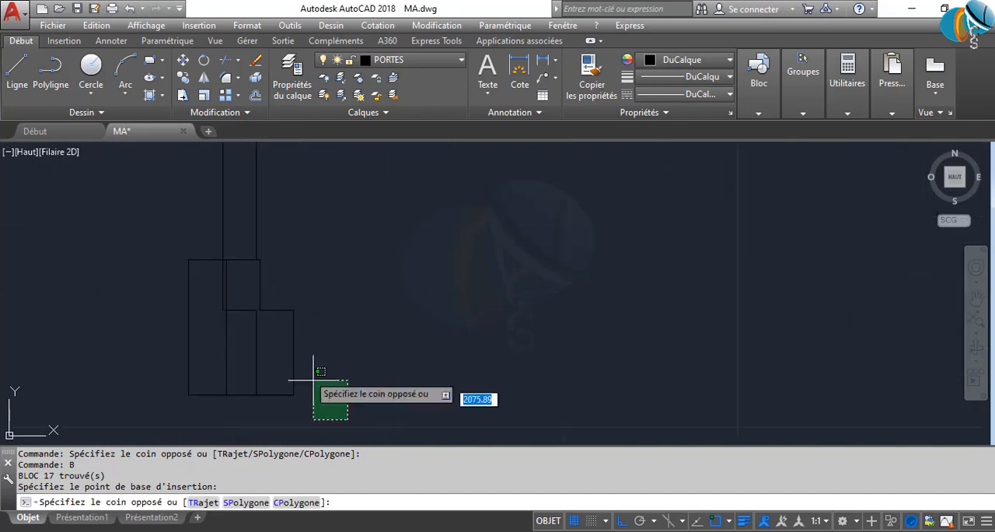
left_click(283, 303)
left_click(231, 340)
left_click(191, 330)
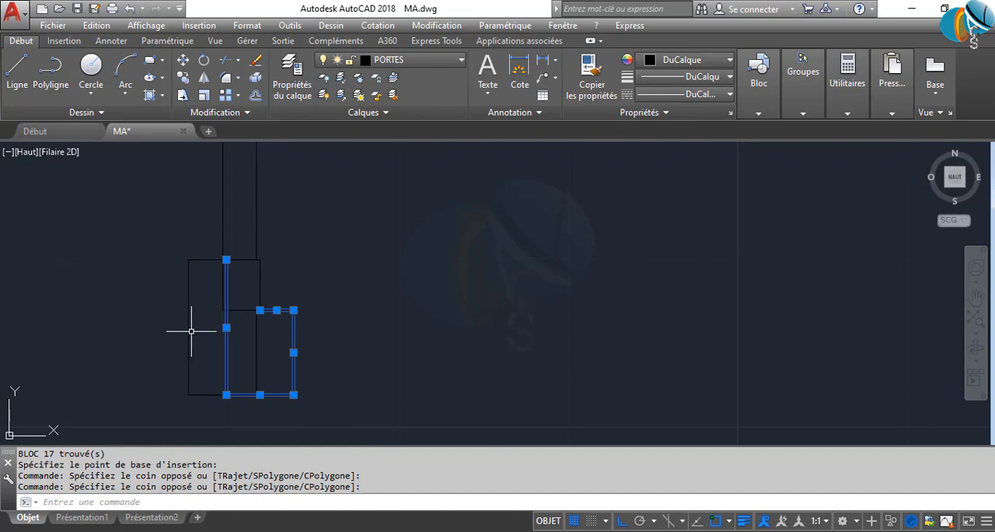
left_click(270, 297)
left_click(239, 287)
key("Delete")
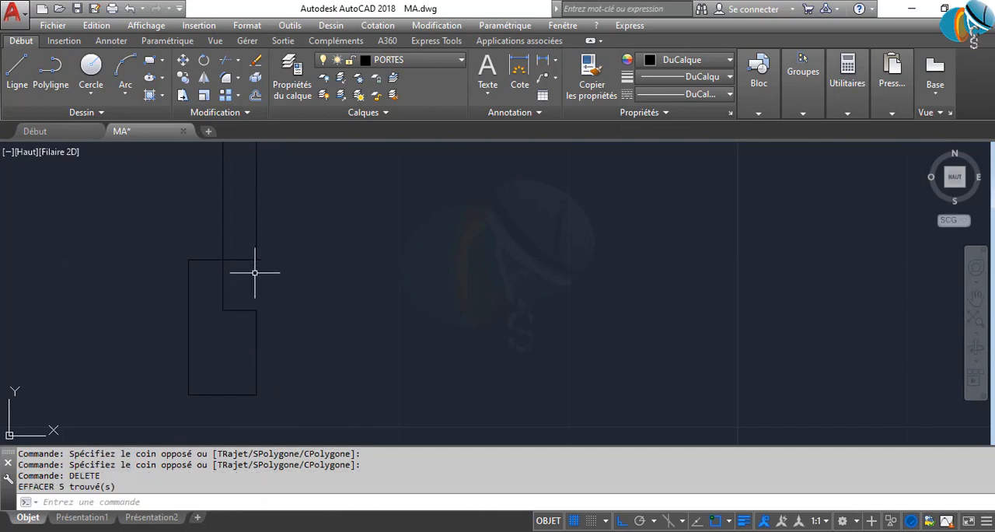
key("Delete")
Define the 70-unit door as block P70, with its base point at the left jamb's lower-left corner
scroll(318, 307, "down", 5)
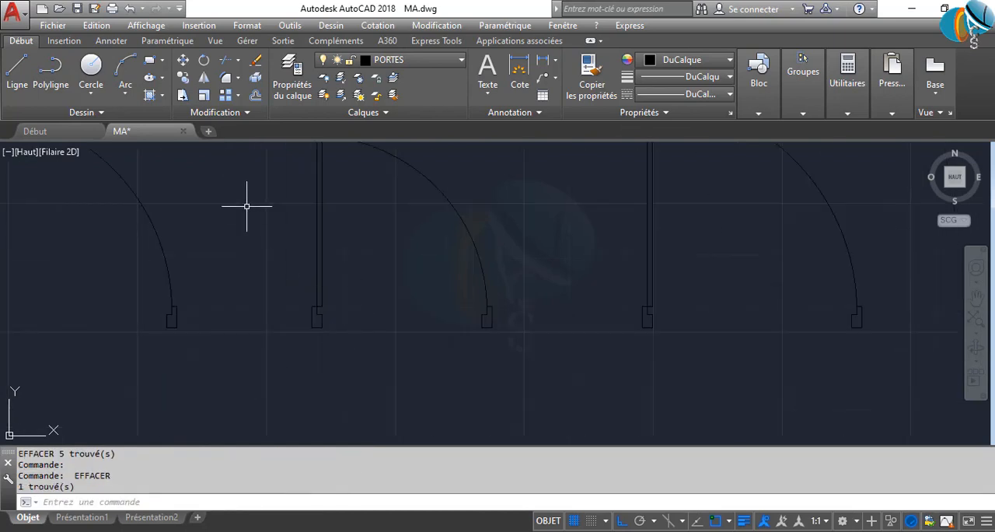
scroll(241, 235, "down", 2)
left_click(245, 172)
left_click(451, 339)
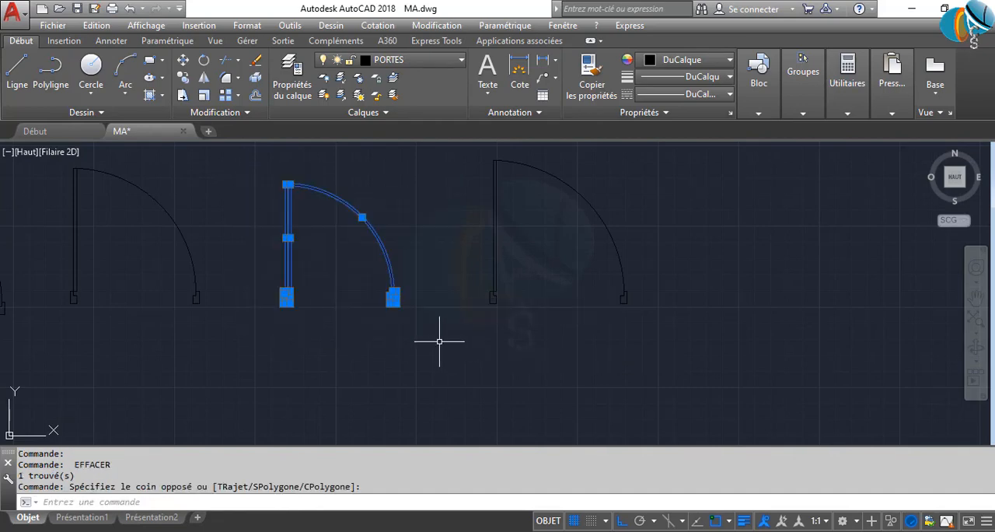
type("B")
key("Return")
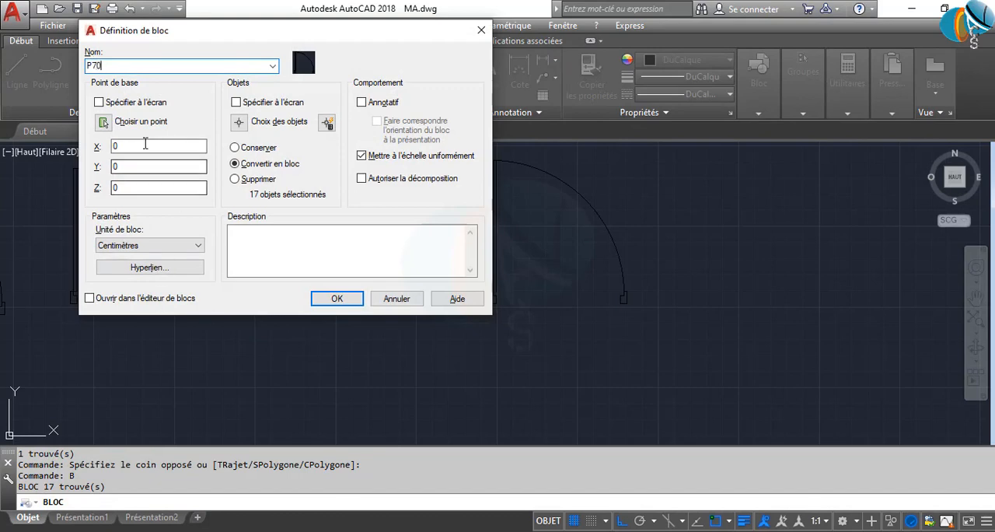
left_click(103, 122)
scroll(289, 303, "up", 5)
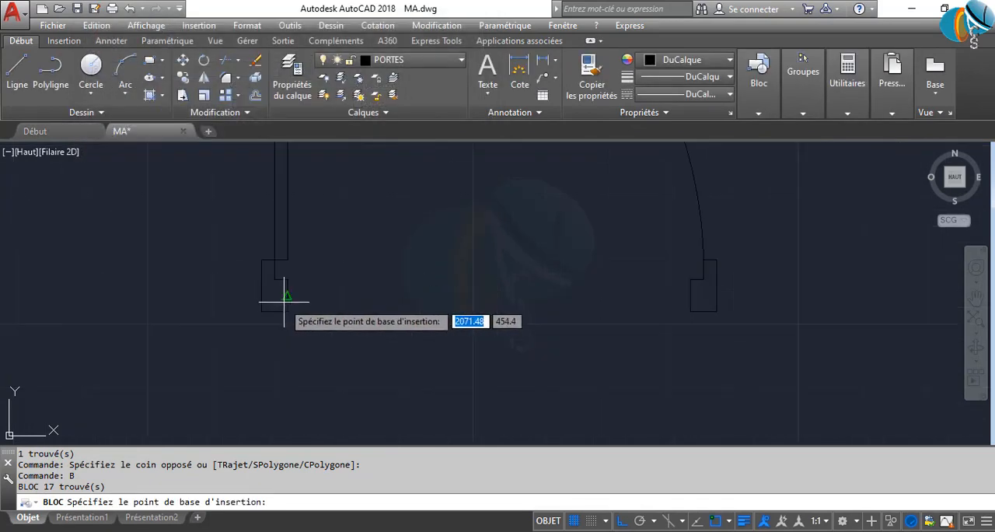
left_click(264, 311)
left_click(341, 305)
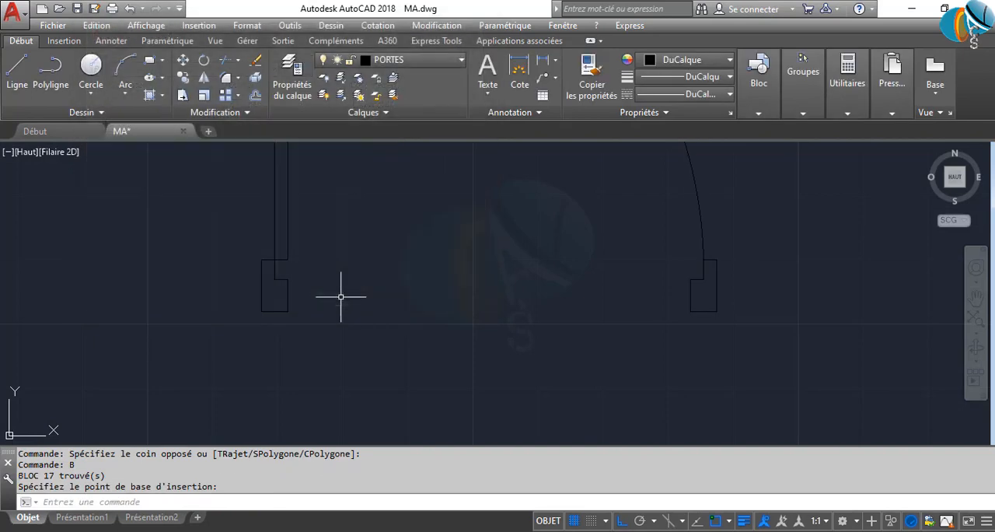
Define the 85-unit door as block P85, with its base point at the left jamb's lower-left corner
scroll(351, 299, "down", 6)
middle_click_drag(418, 303, 267, 308)
left_click(284, 196)
left_click(510, 389)
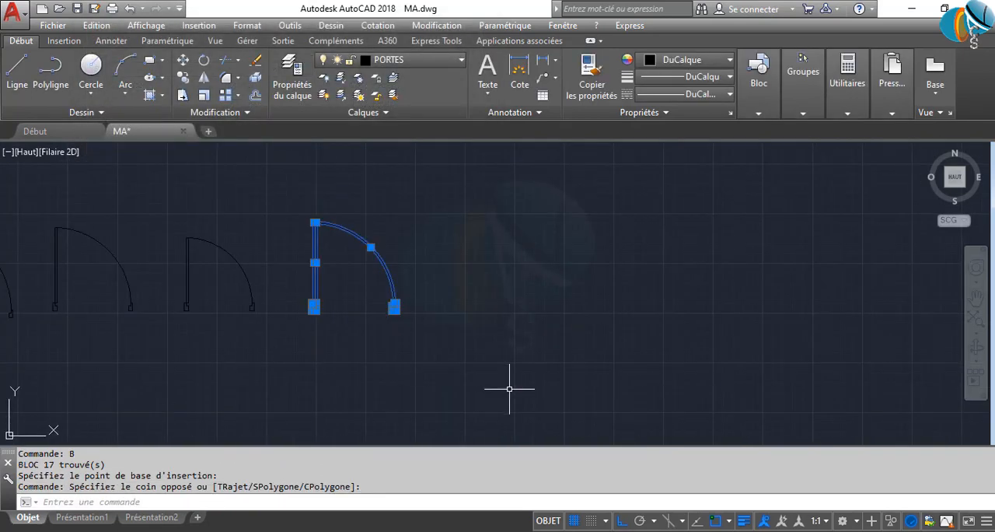
key("Return")
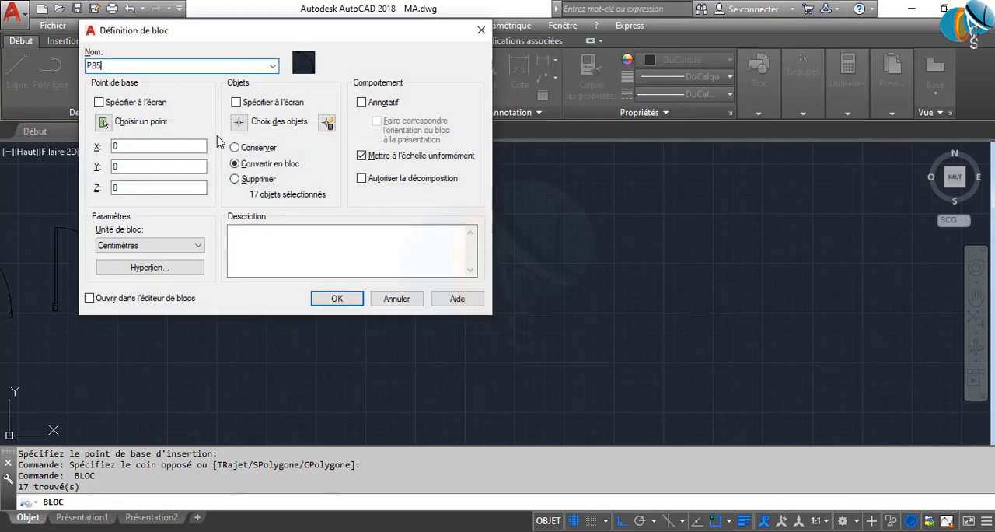
left_click(106, 122)
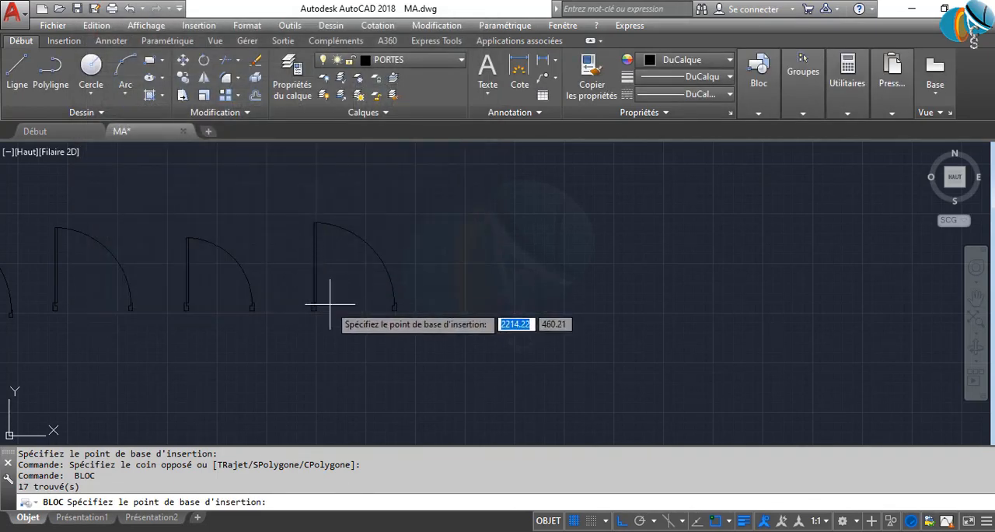
scroll(262, 327, "up", 5)
left_click(239, 343)
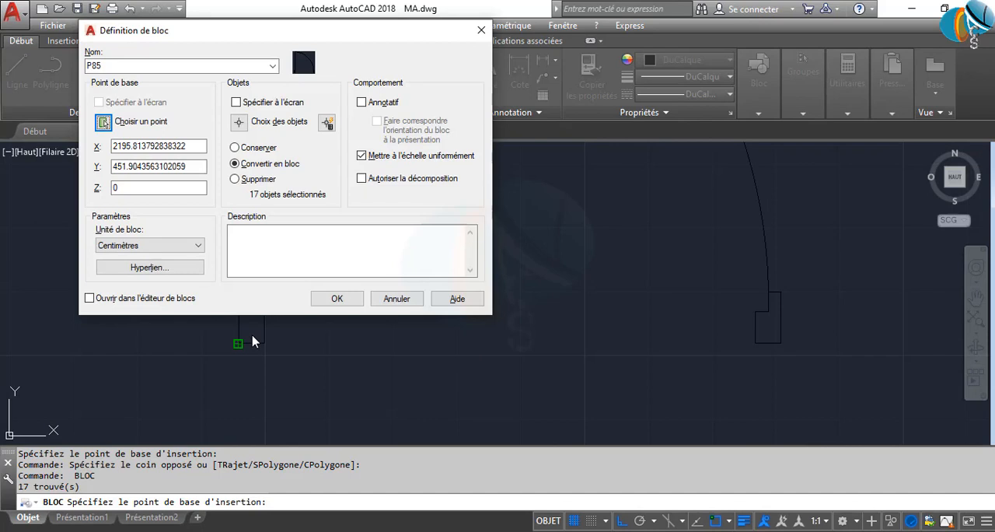
left_click(330, 300)
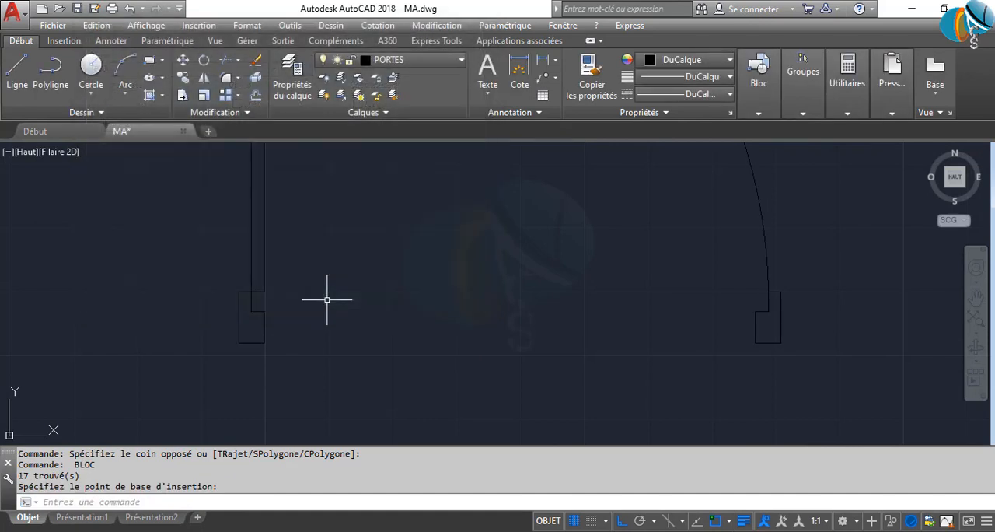
Select each of the four doors to check that it behaves as a single block, and clear the selection
scroll(352, 351, "down", 3)
scroll(241, 345, "up", 2)
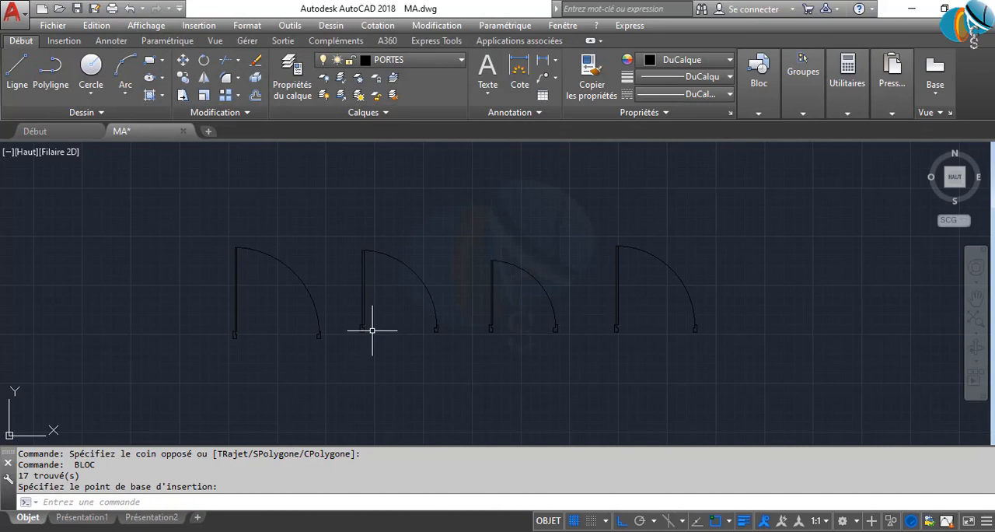
left_click_drag(378, 296, 344, 260)
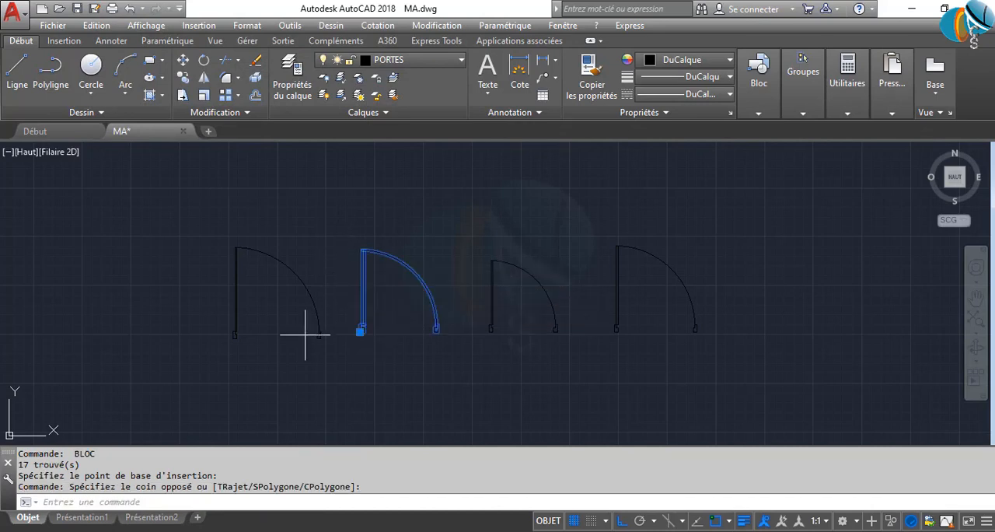
left_click_drag(304, 333, 211, 214)
left_click(511, 347)
left_click(461, 294)
left_click(696, 391)
left_click(600, 314)
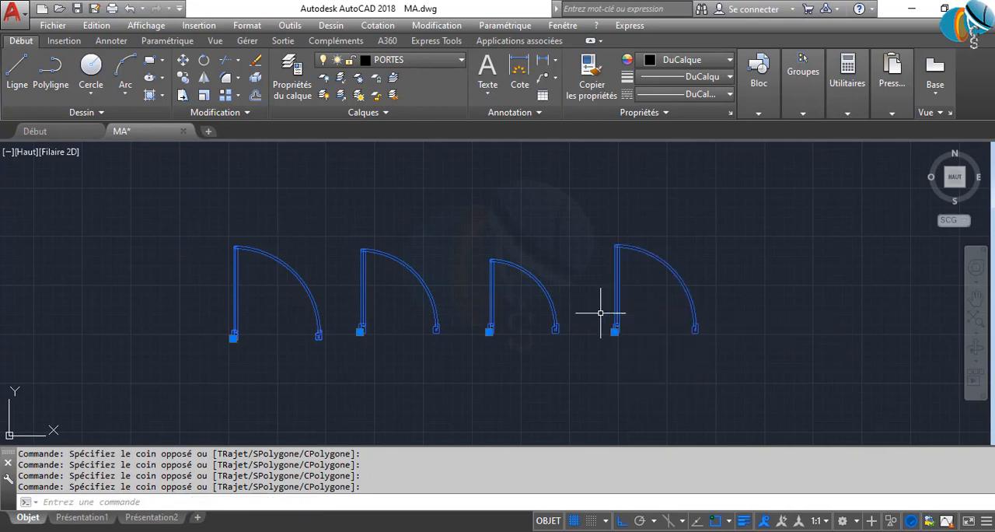
key("Escape")
Start a Write Block export of the 90-unit door with block P90 as the source and browse for its destination
scroll(283, 293, "up", 2)
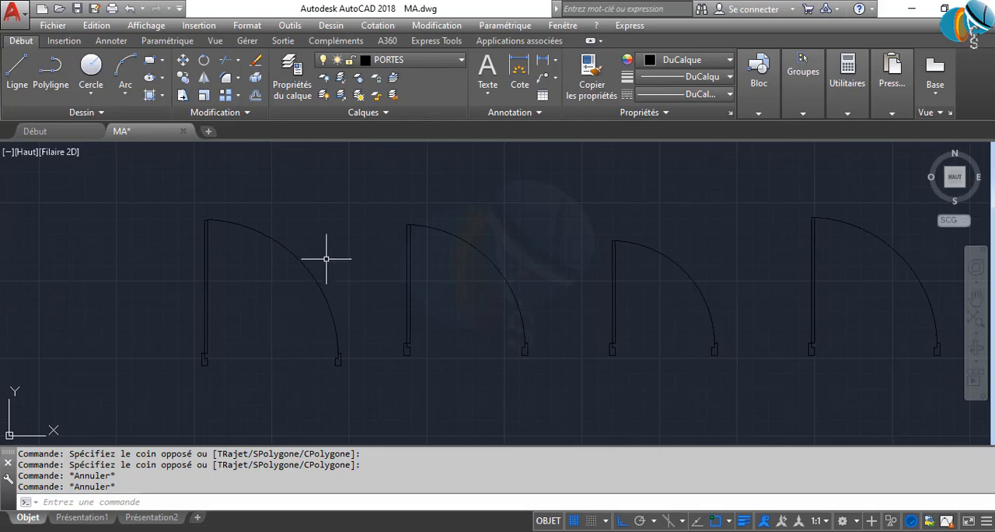
left_click(385, 164)
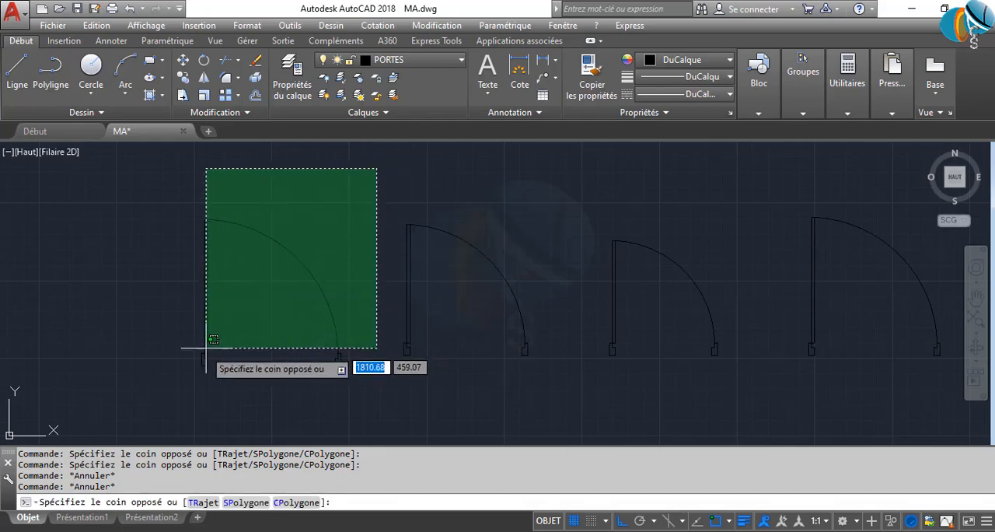
left_click(116, 391)
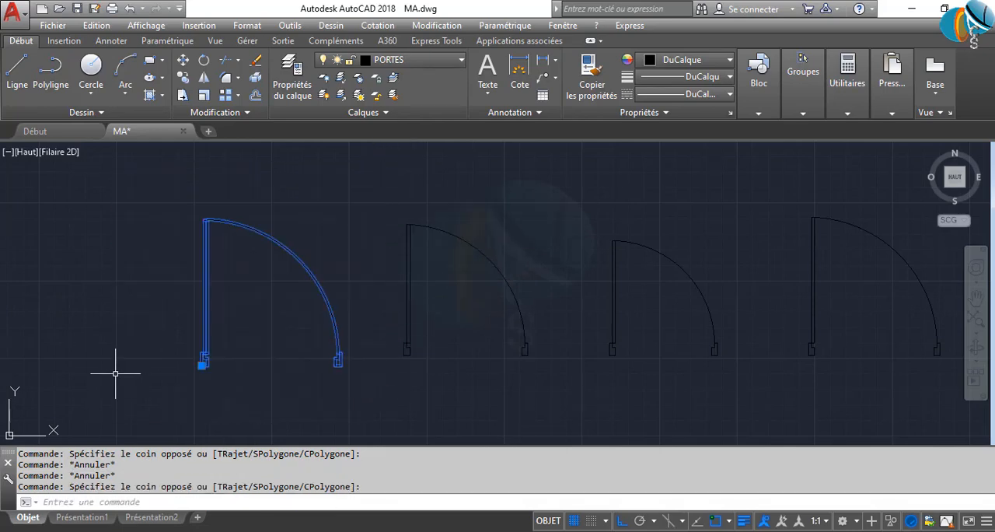
type("W")
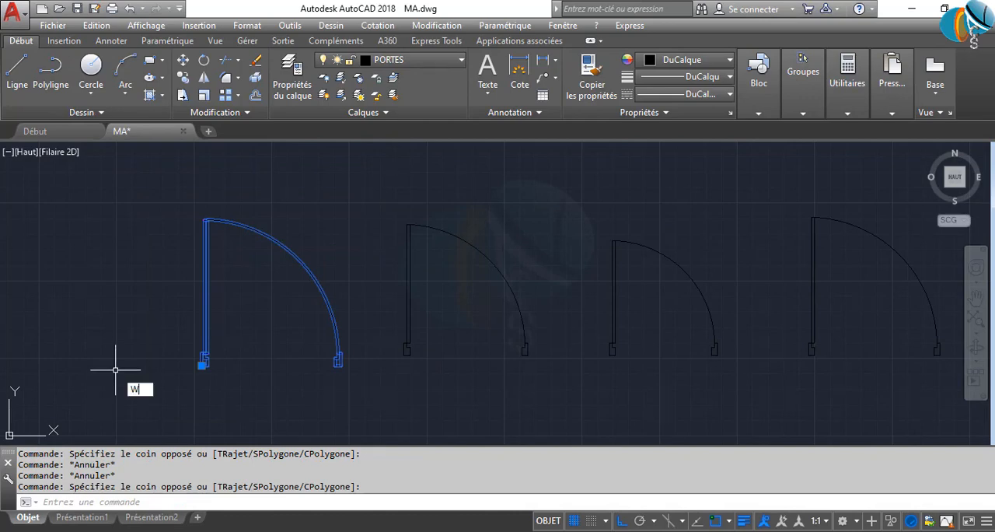
type("B")
key("Return")
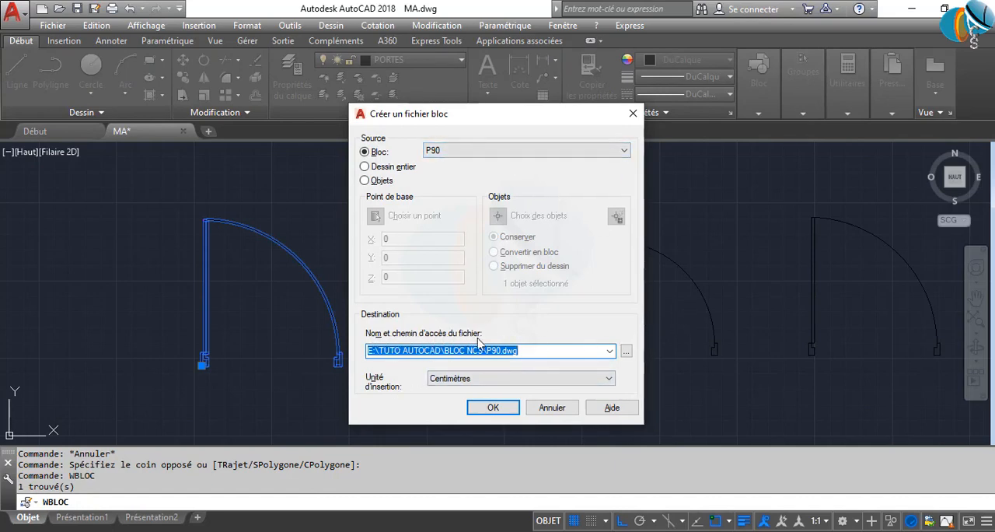
left_click(402, 351)
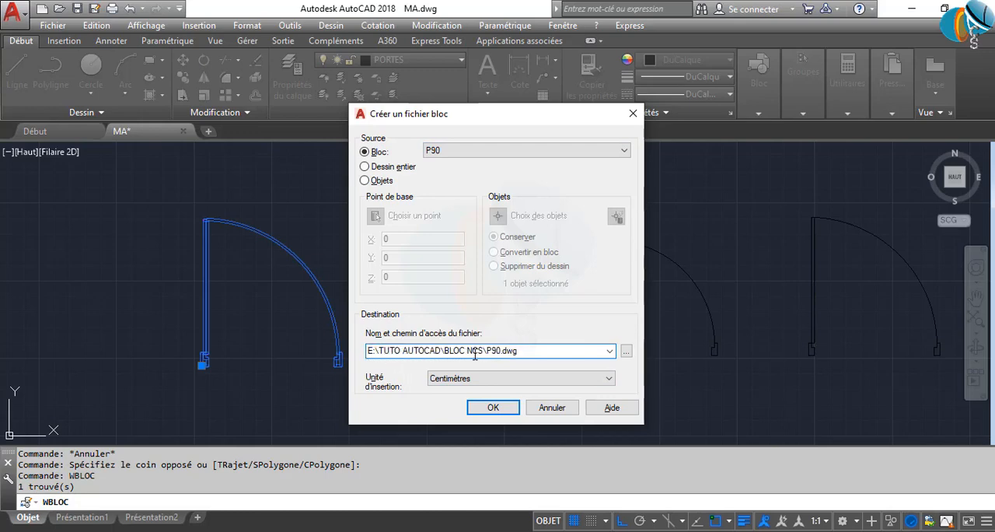
left_click(625, 354)
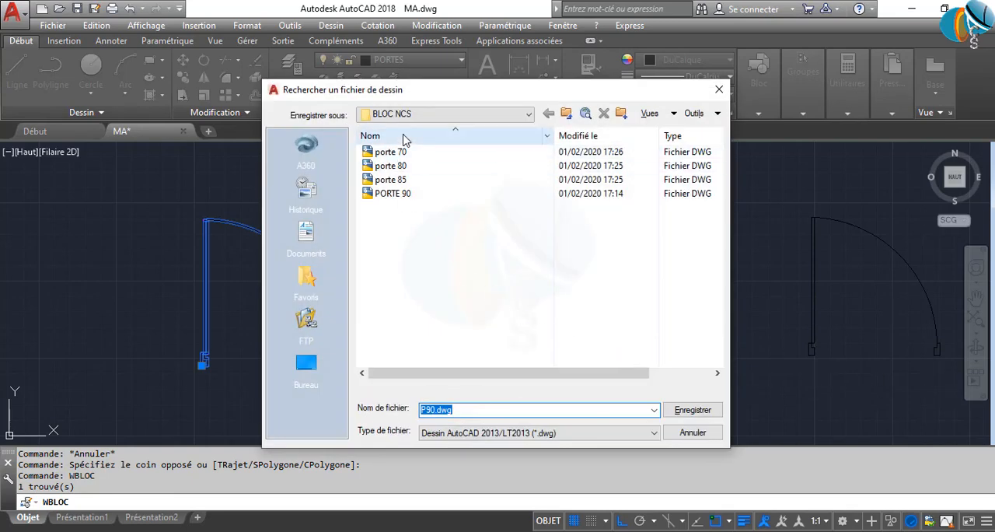
Create a folder named BLOC inside TUTO AUTOCAD and write the block there as P90.dwg
left_click(565, 115)
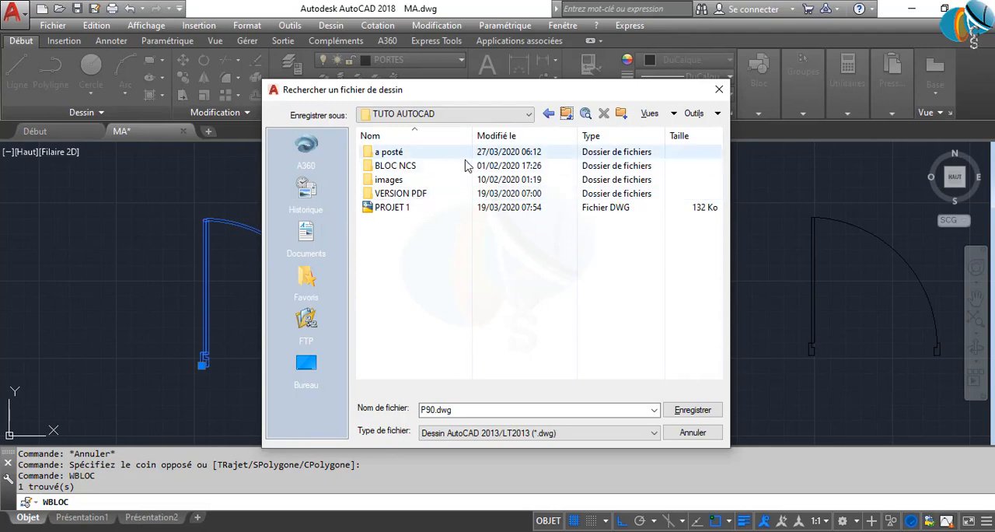
left_click(622, 113)
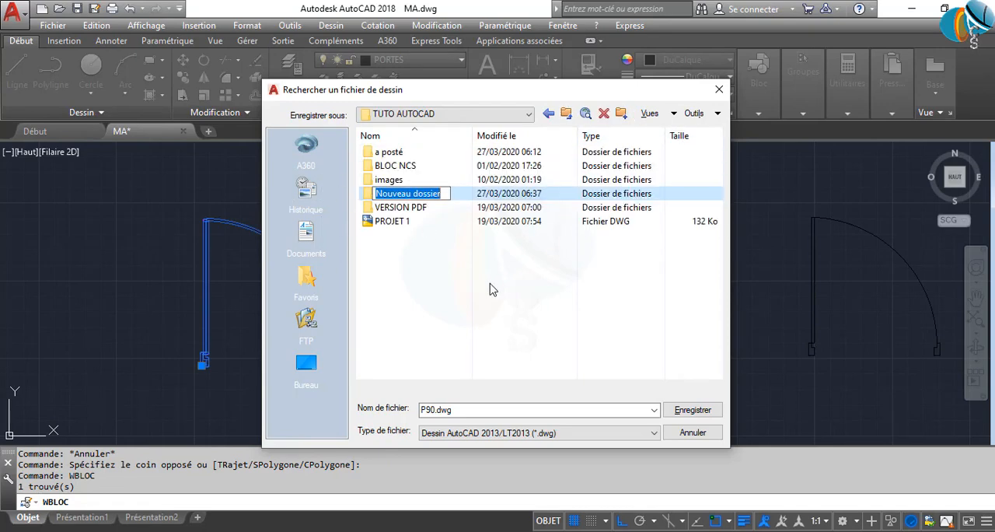
type("BLOC")
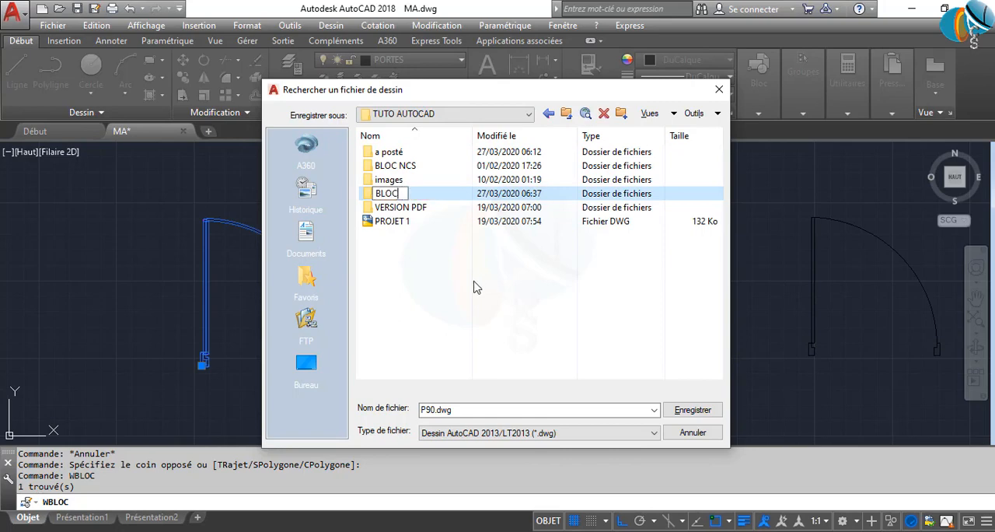
key("Return")
double_click(424, 194)
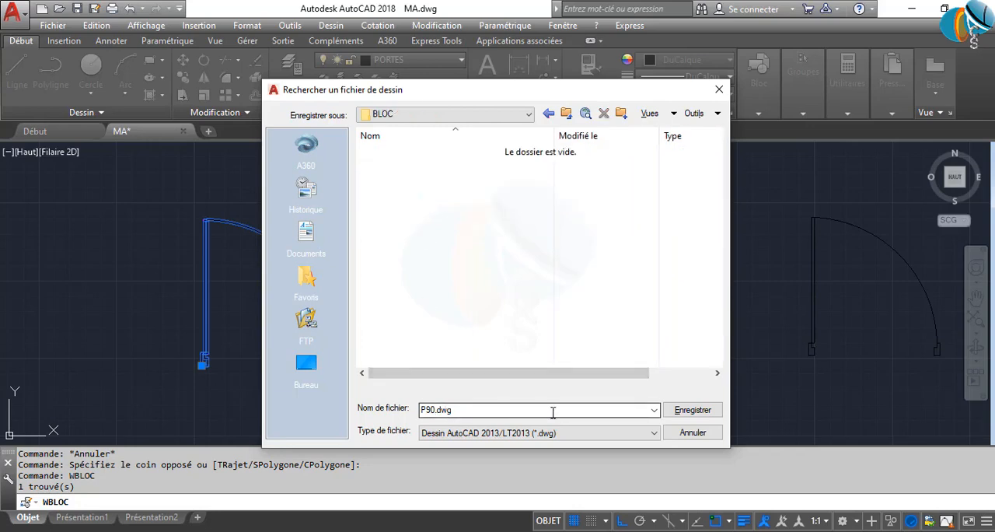
left_click(704, 413)
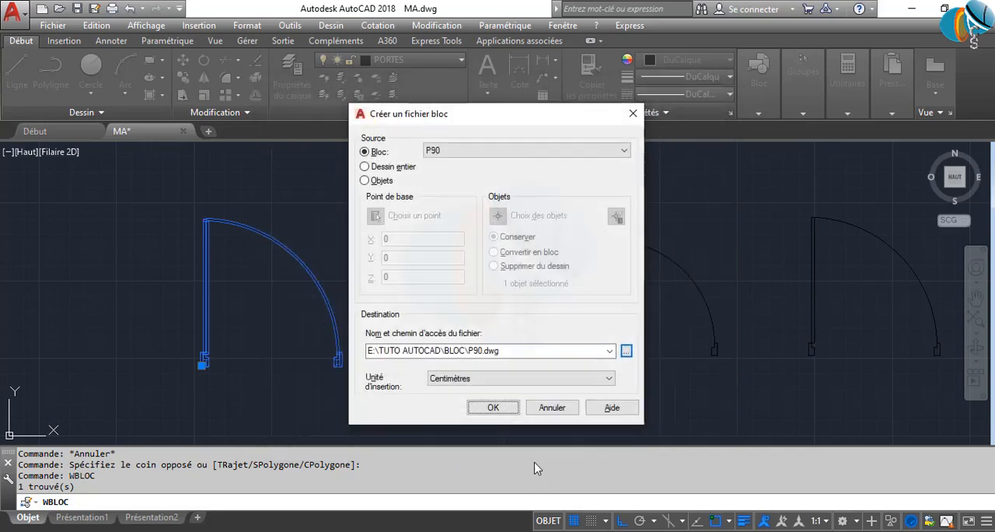
left_click(501, 408)
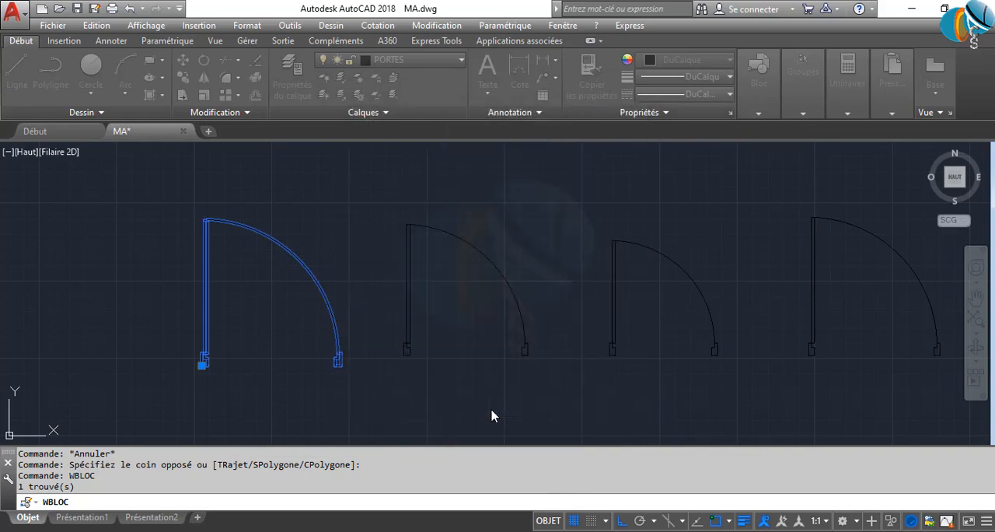
Export the 80-unit door block to the BLOC folder as P80.dwg in centimetres
left_click(500, 397)
left_click(469, 294)
key("space")
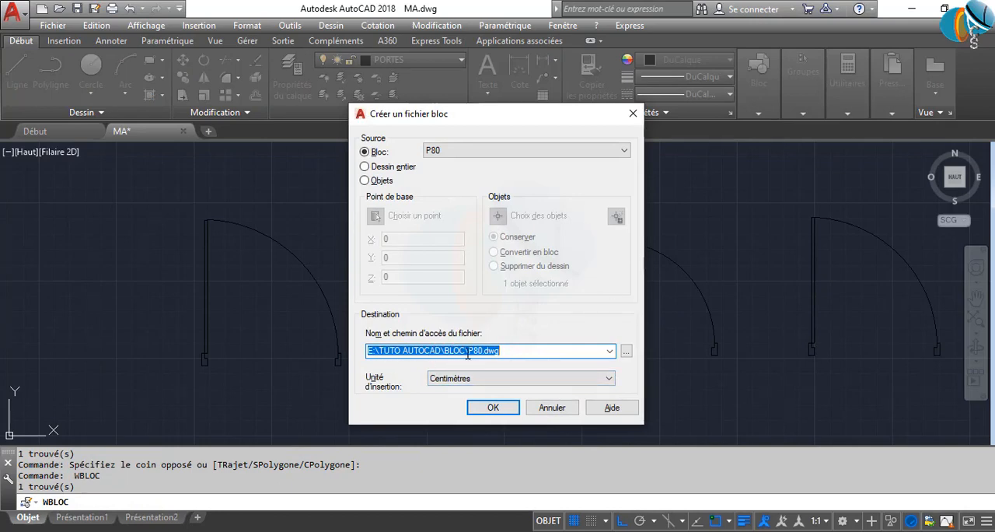
left_click(493, 408)
Export the 70-unit door block to the BLOC folder as P70.dwg in centimetres
left_click(645, 300)
left_click(596, 282)
key("space")
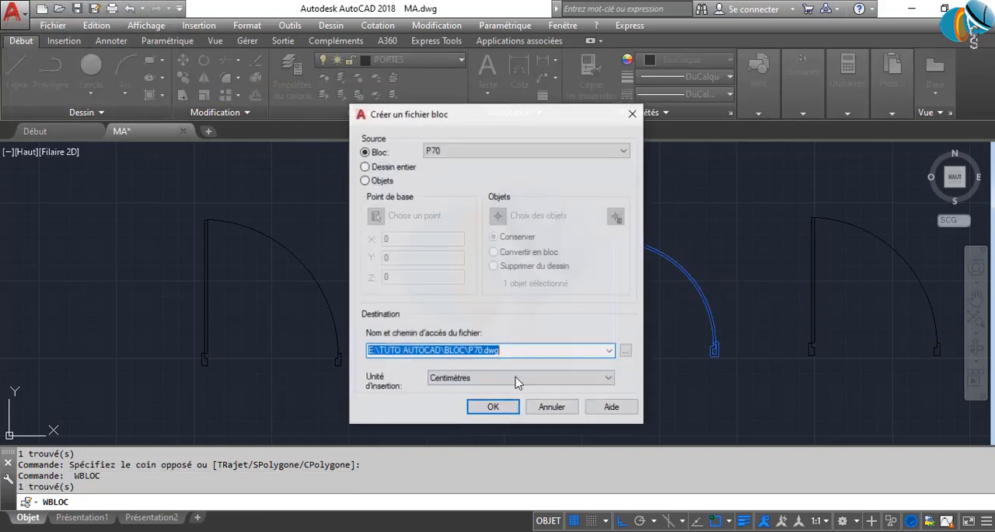
left_click(493, 407)
key("space")
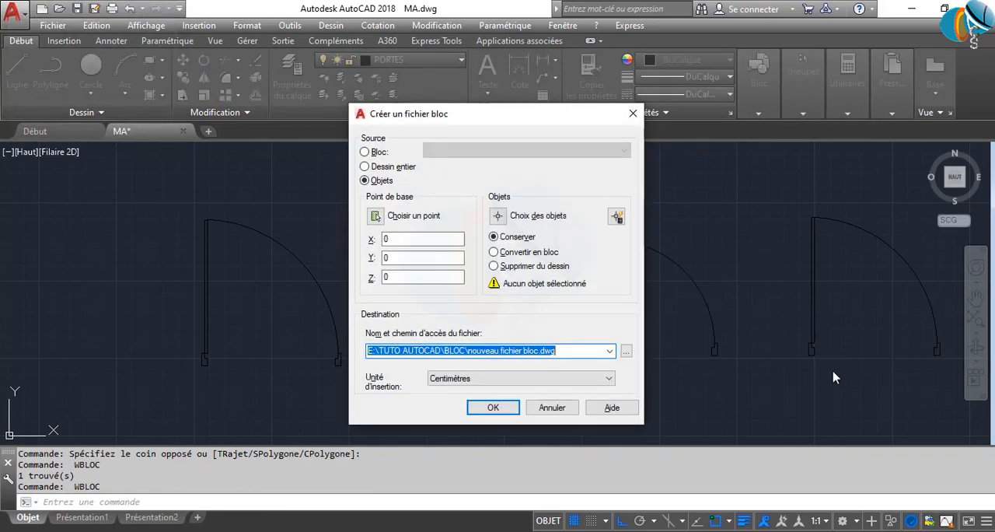
key("Escape")
left_click(827, 363)
left_click(773, 315)
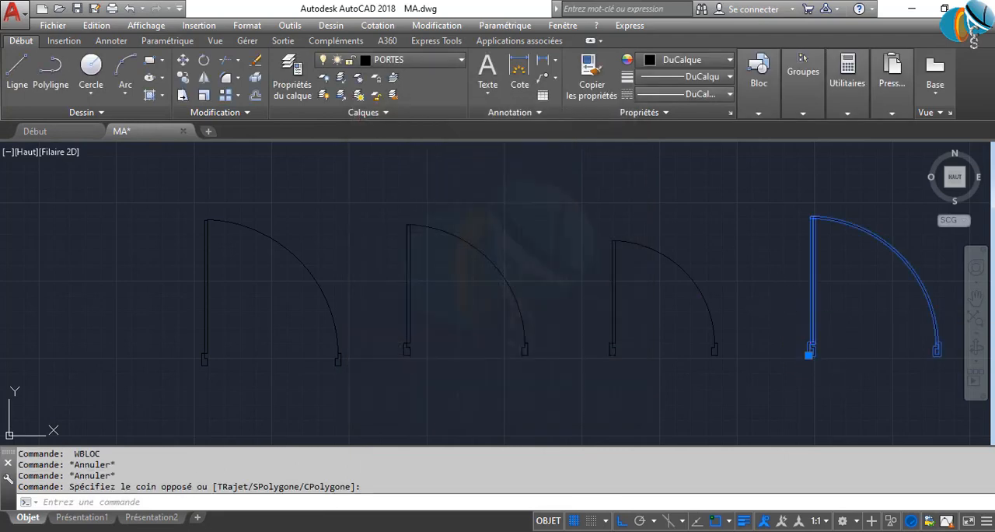
key("space")
key("BackSpace")
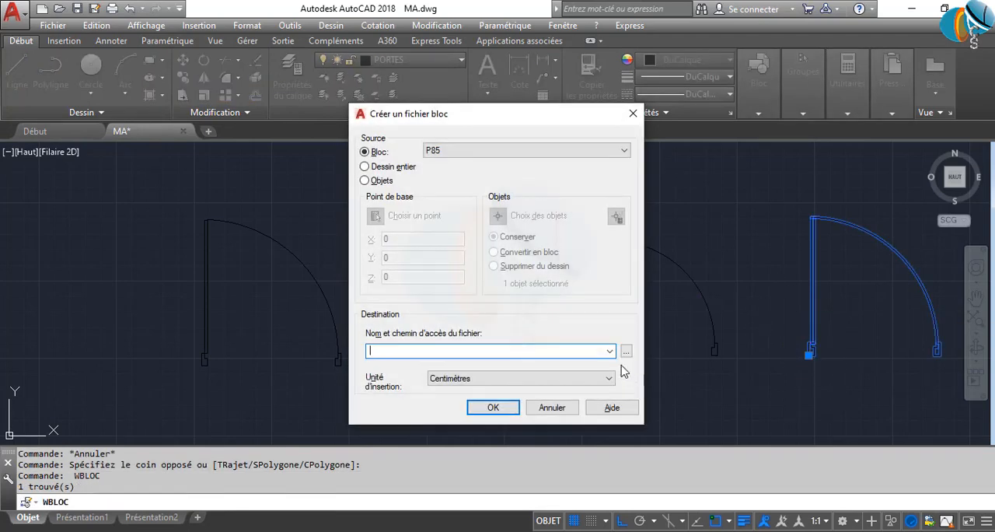
key("Escape")
Export the 85-unit door block P85 as its own drawing file with the Write Block command
left_click(855, 360)
left_click(744, 274)
type("wbloc")
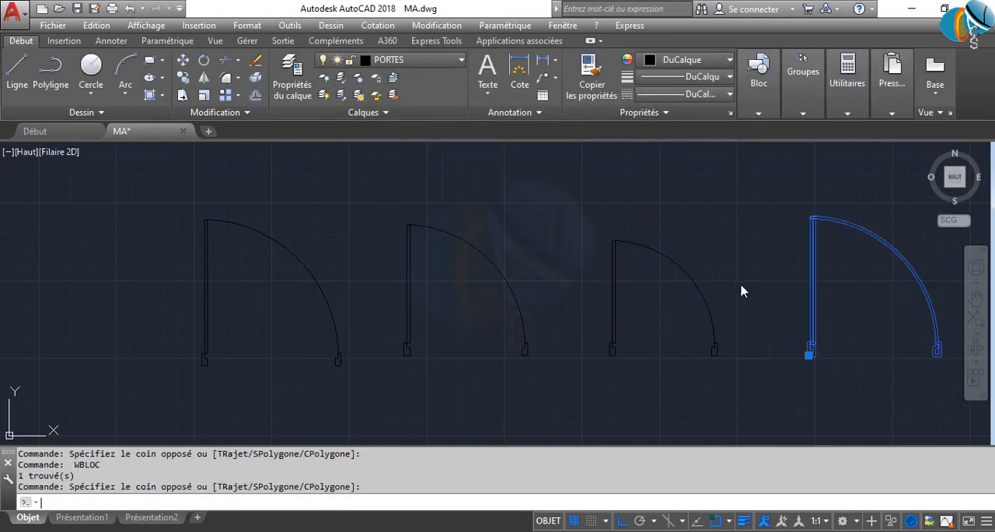
key("space")
key("Return")
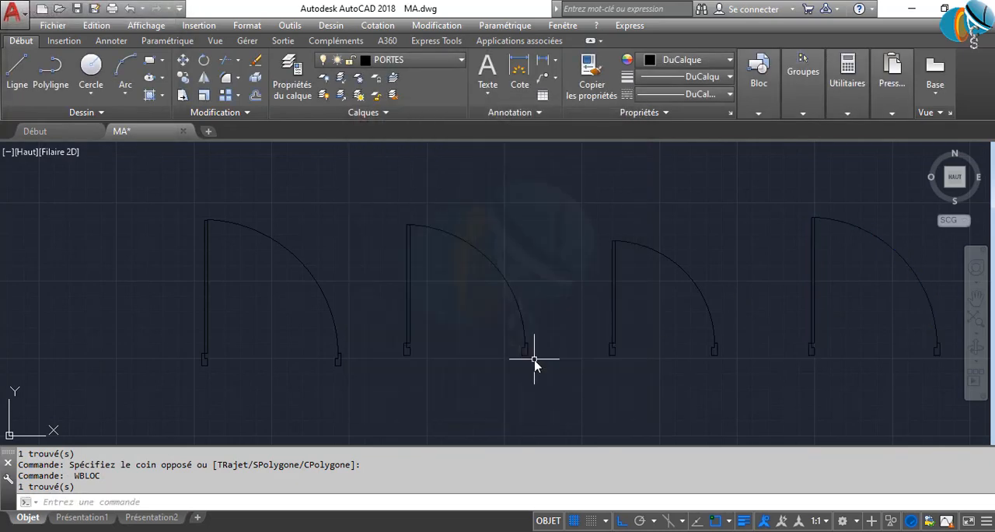
scroll(545, 358, "down", 6)
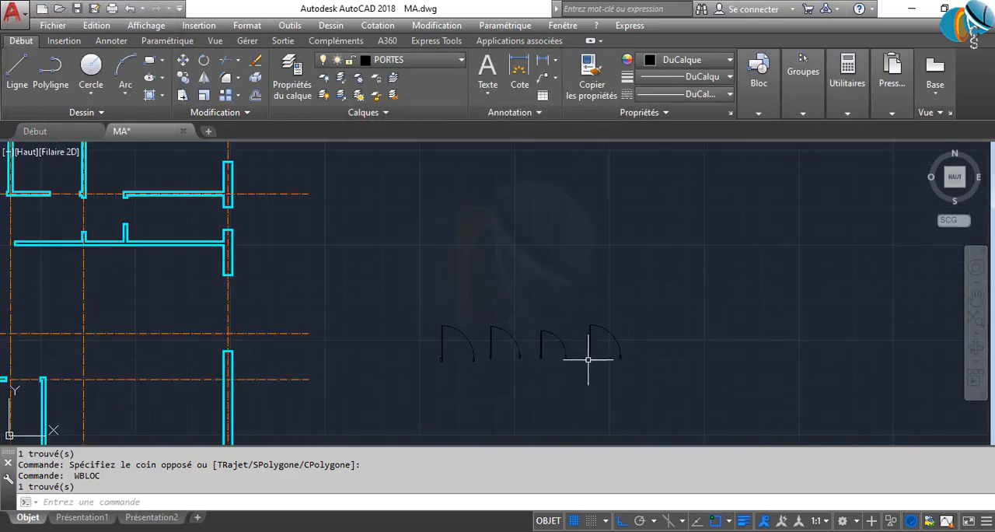
left_click(618, 361)
left_click(423, 320)
key("Escape")
key("Escape")
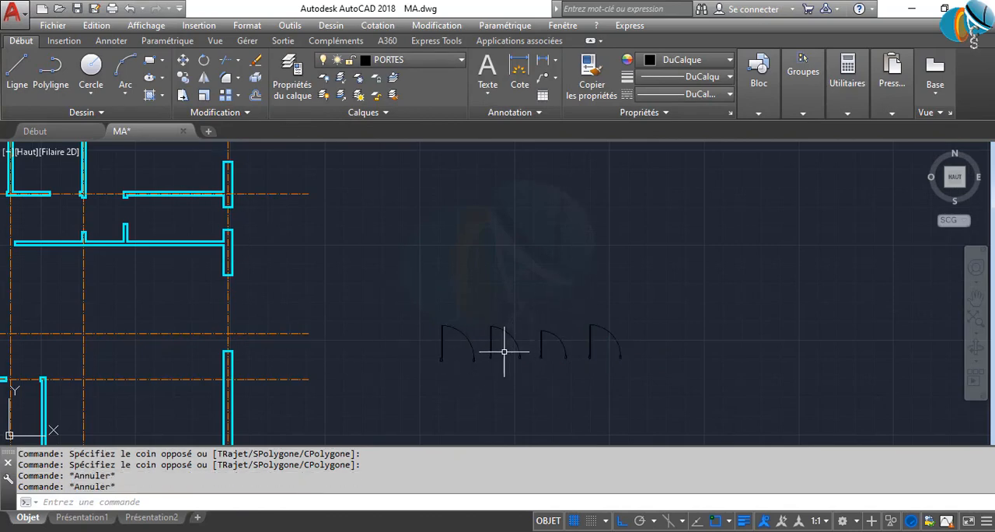
scroll(490, 351, "up", 4)
scroll(462, 332, "down", 4)
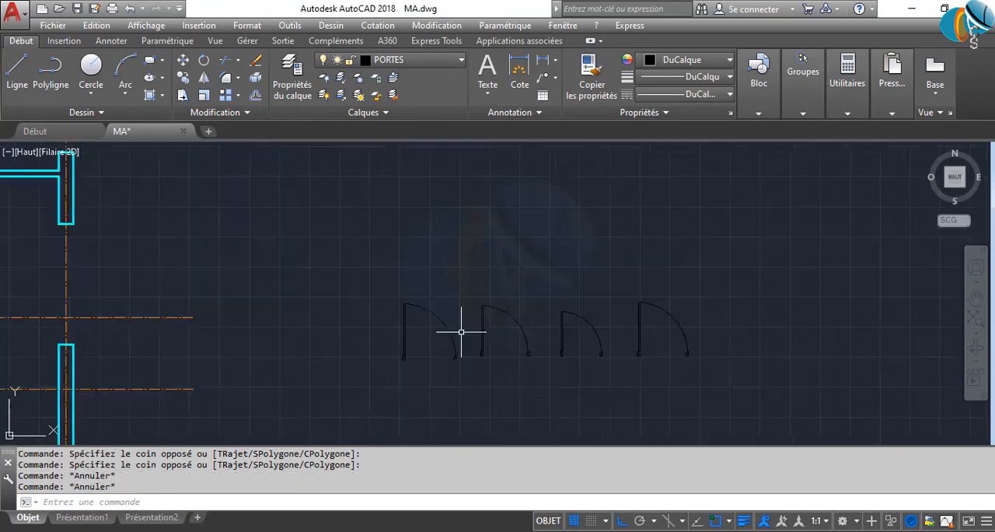
type("i")
key("Escape")
key("Escape")
Browse the BLOC NCS folder from the Insert command, preview the porte 80 drawing, and cancel the insertion
type("i")
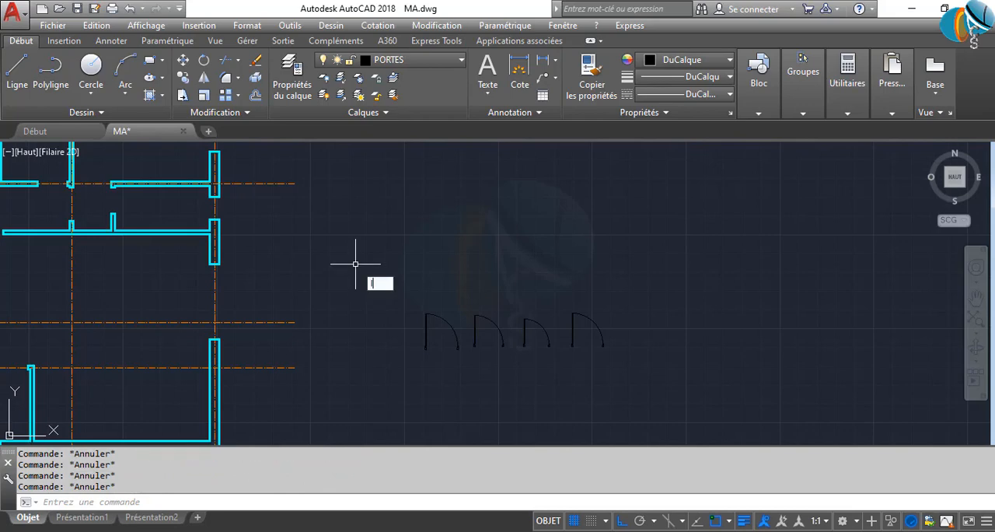
key("Return")
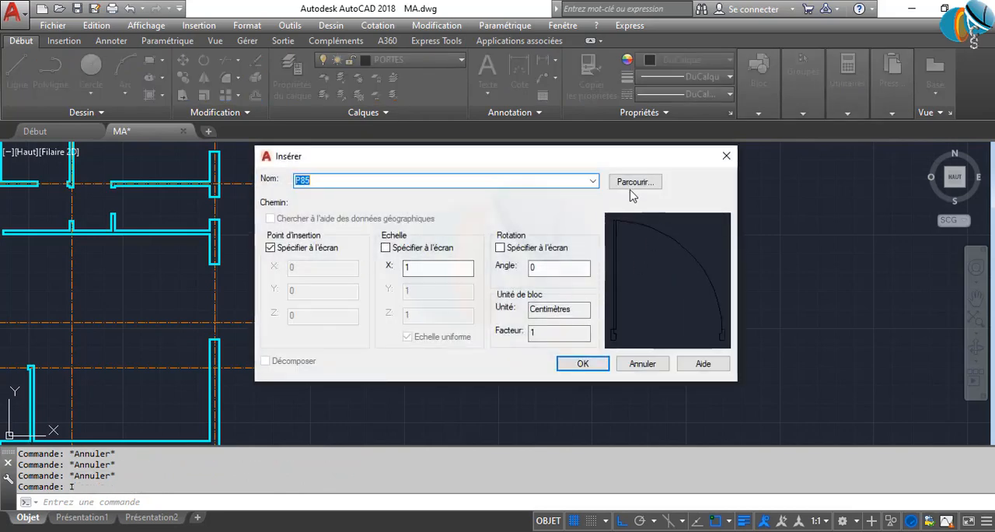
left_click(632, 187)
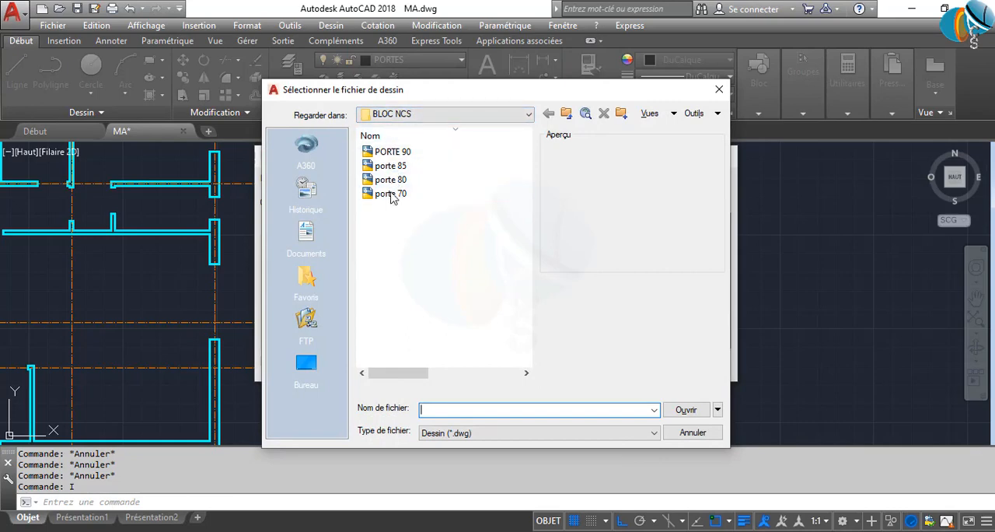
left_click(566, 114)
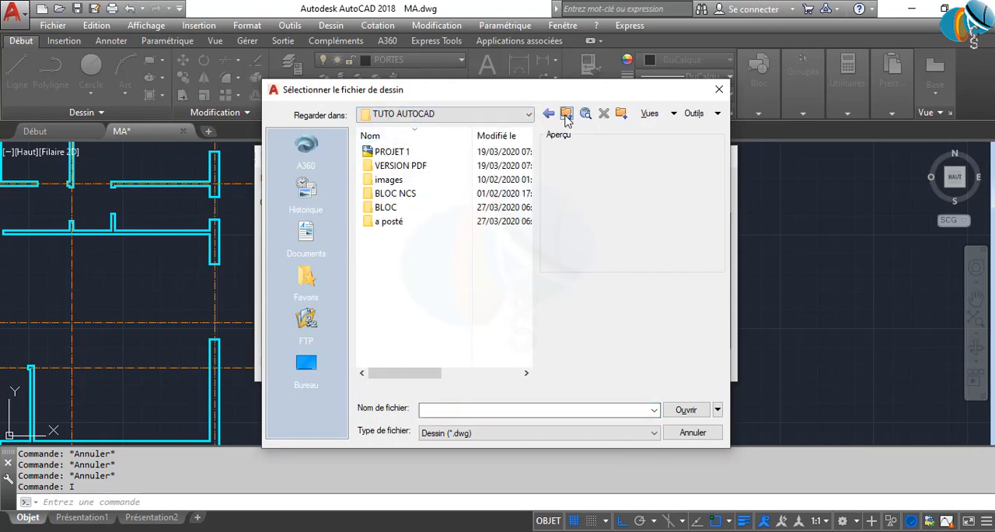
double_click(394, 195)
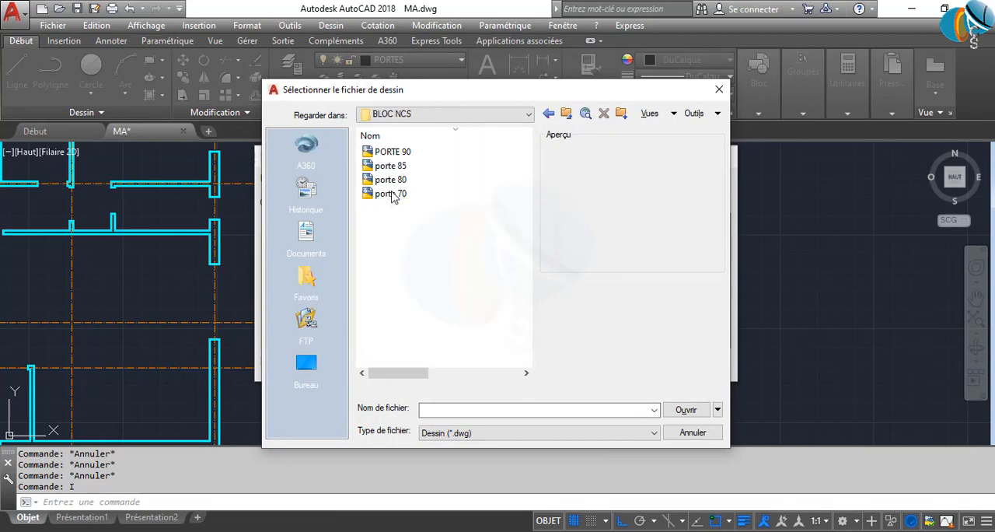
left_click(392, 184)
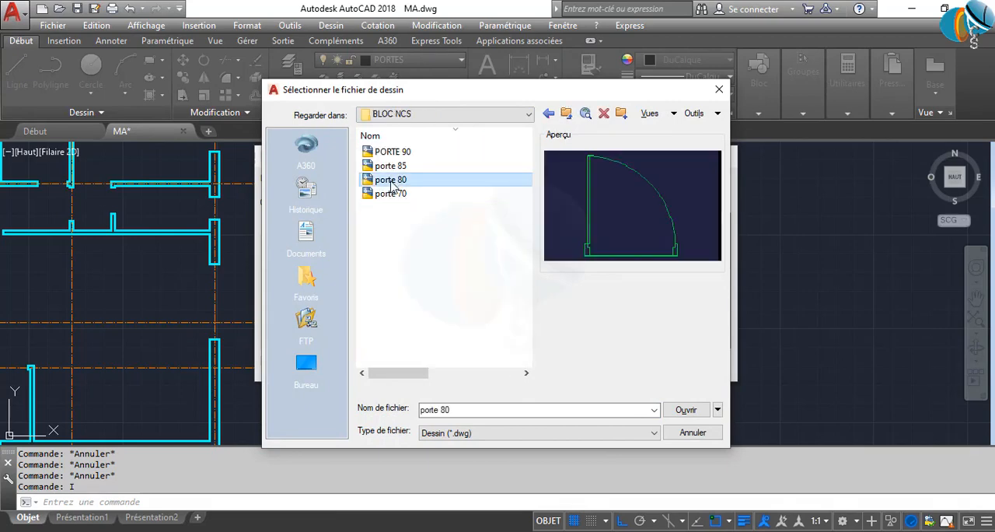
left_click(692, 432)
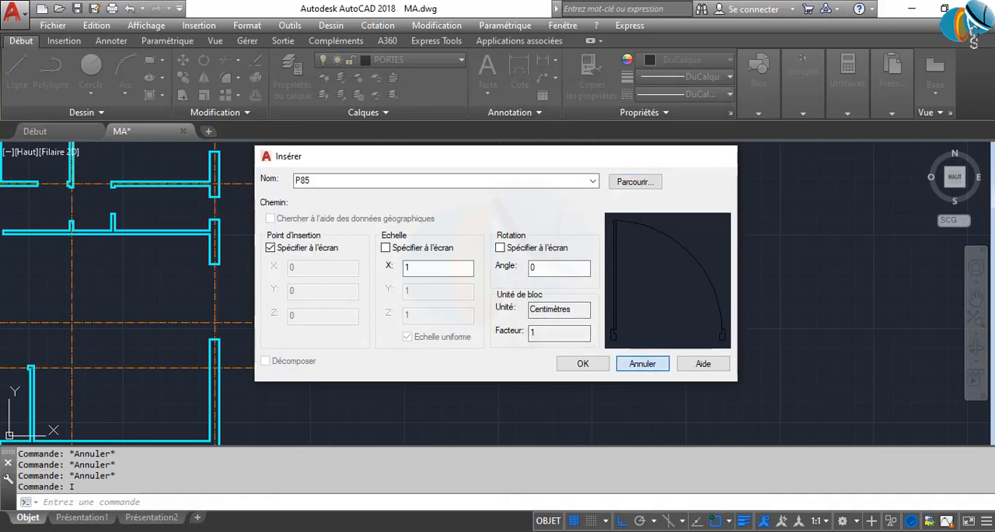
key("Return")
Move the 90-unit door block by its base point onto the lower end of the plan's left exterior wall segment, at the opening
scroll(449, 344, "up", 5)
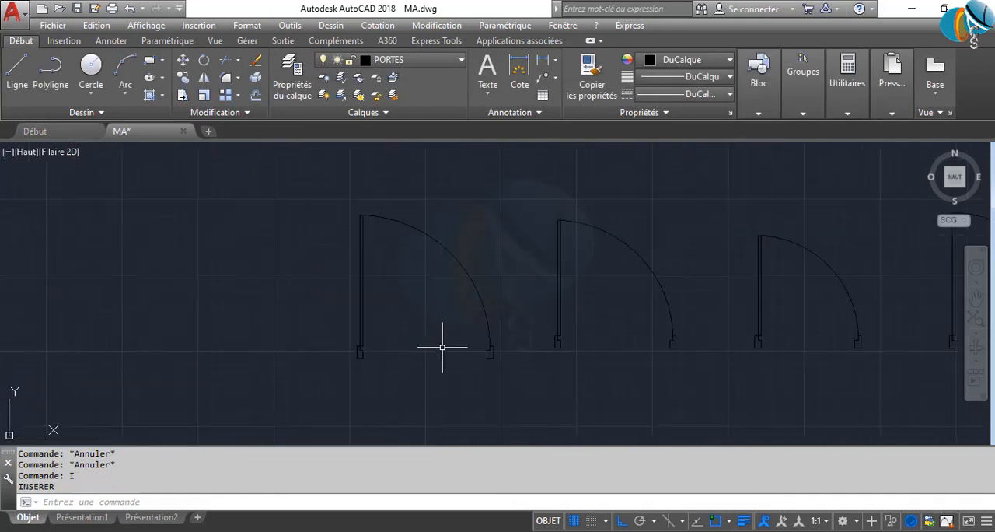
left_click(430, 367)
scroll(385, 358, "down", 2)
scroll(362, 360, "up", 2)
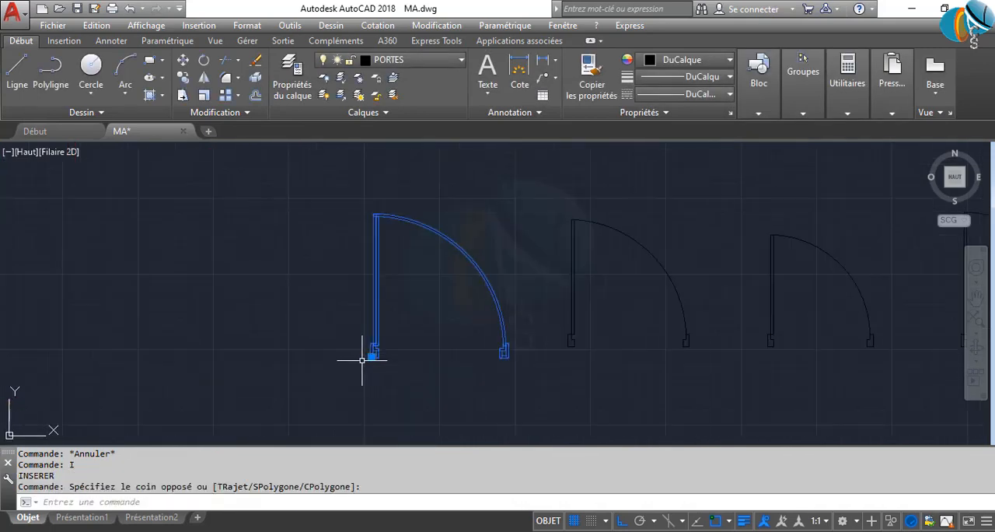
left_click(371, 357)
left_click(372, 356)
scroll(629, 306, "down", 3)
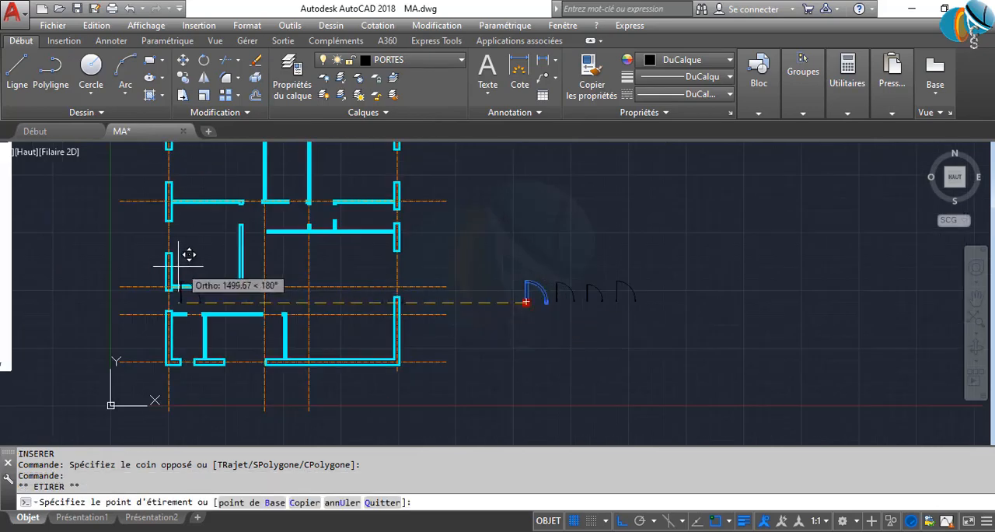
scroll(187, 260, "up", 1)
scroll(177, 342, "up", 2)
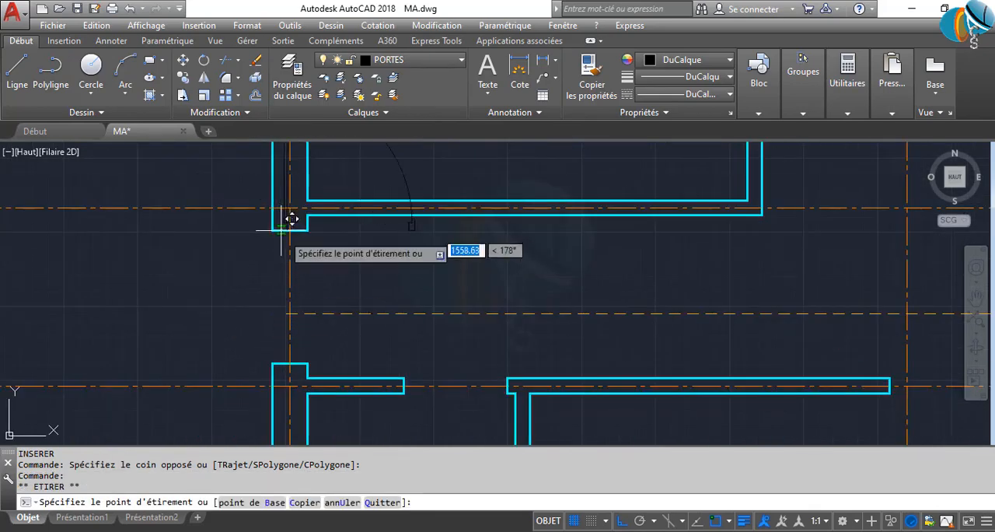
scroll(288, 216, "up", 4)
left_click(366, 262)
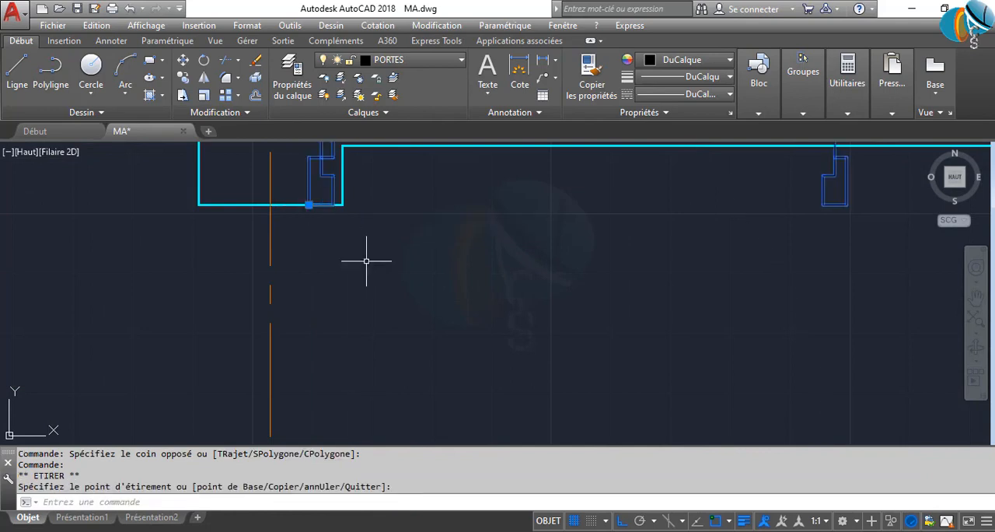
scroll(416, 300, "down", 2)
scroll(414, 278, "up", 2)
type("R")
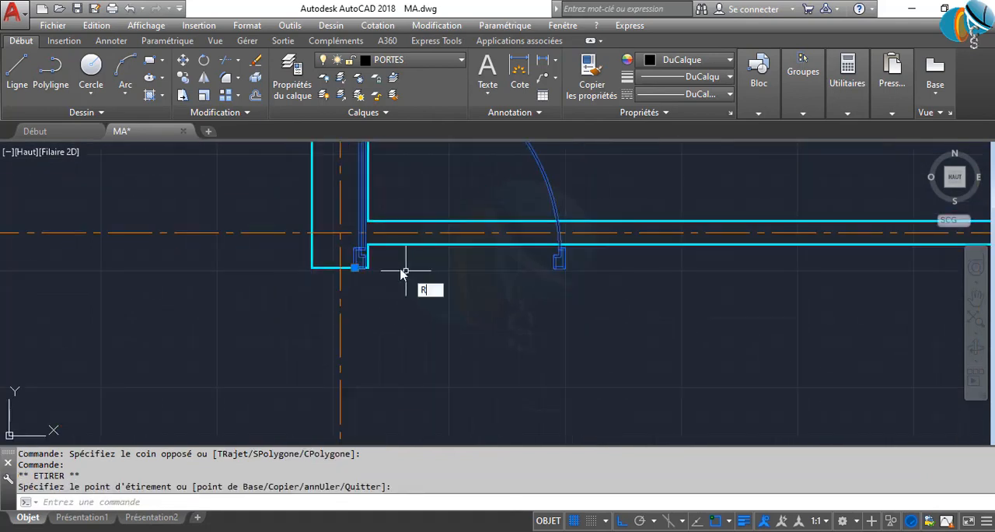
type("OR")
key("Return")
key("Escape")
key("Escape")
key("Escape")
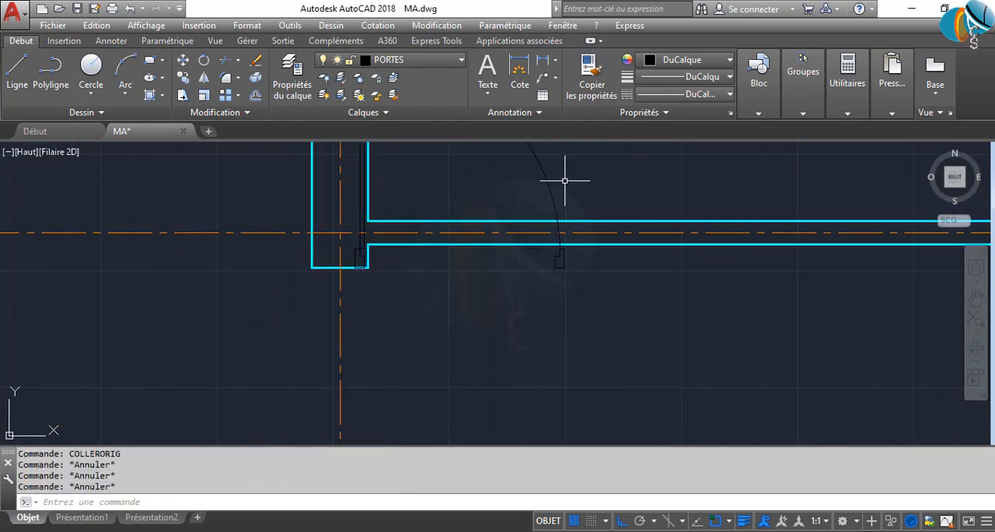
Rotate the 90-unit door block to 270° about its base point at the lower end of the left exterior wall segment
left_click(565, 180)
type("ROTR")
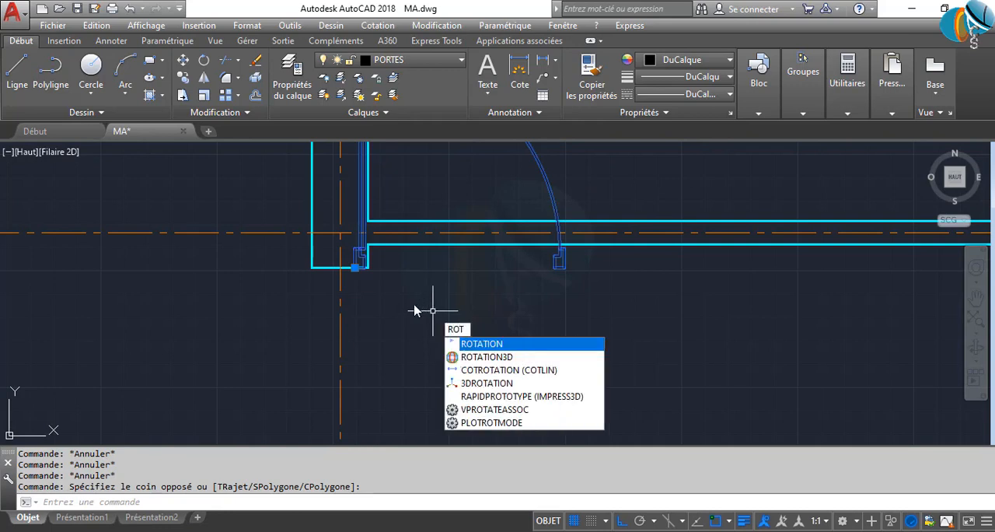
key("Return")
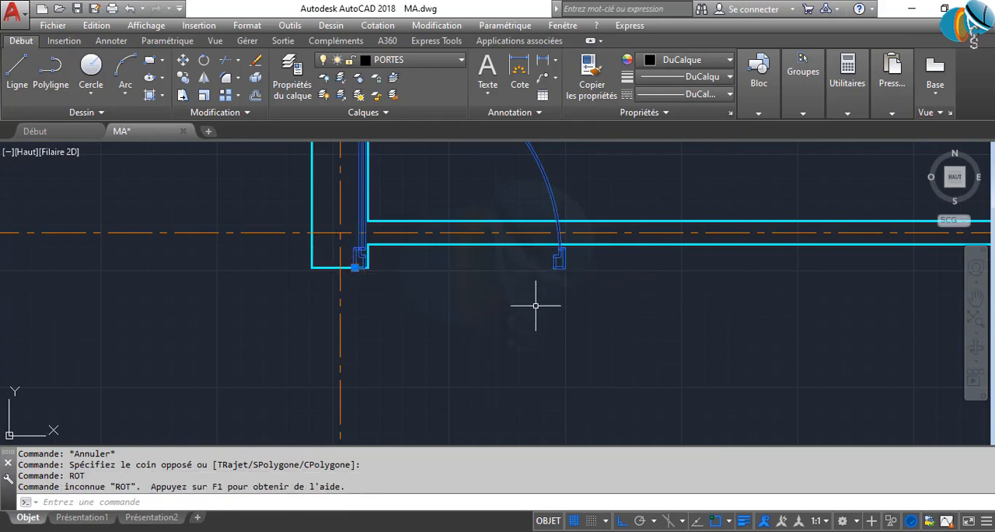
type("ROTATION")
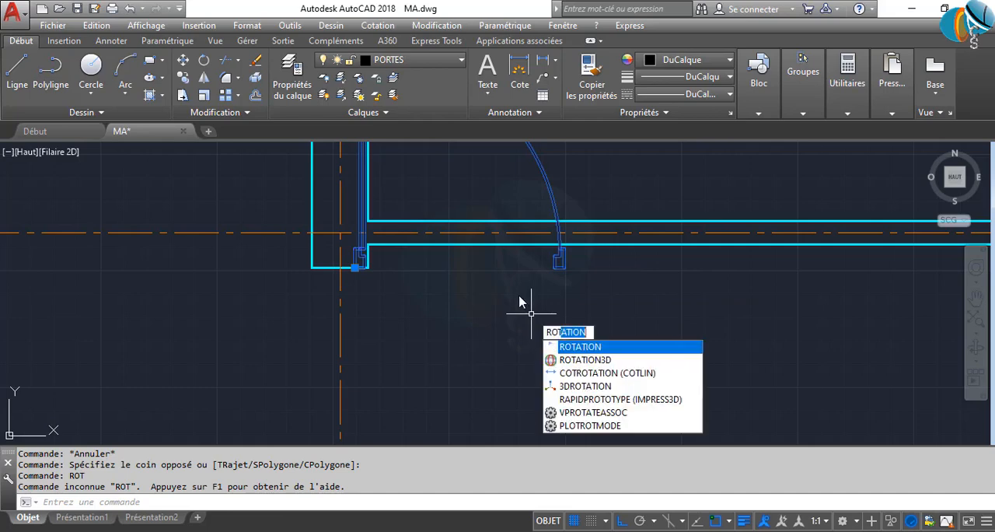
key("Return")
left_click(359, 268)
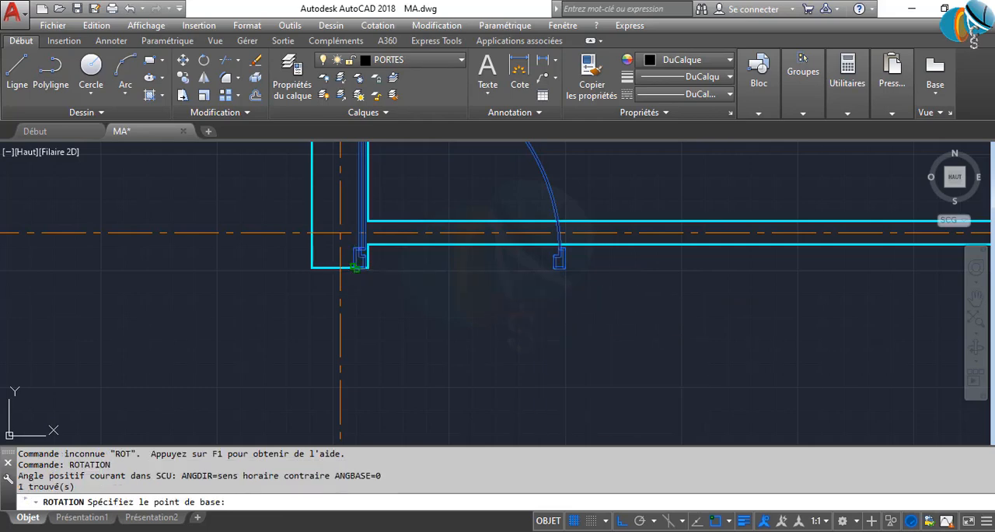
left_click(378, 338)
Move the leftmost spare door block by its base point onto the wall end left of the upper middle room's opening
scroll(427, 360, "down", 4)
mouse_move(426, 360)
middle_mouse_down()
mouse_move(410, 302)
mouse_move(348, 254)
middle_mouse_up()
scroll(348, 255, "down", 4)
middle_click_drag(704, 296, 414, 327)
left_click(631, 270)
left_click(581, 278)
left_click(661, 318)
left_click(635, 288)
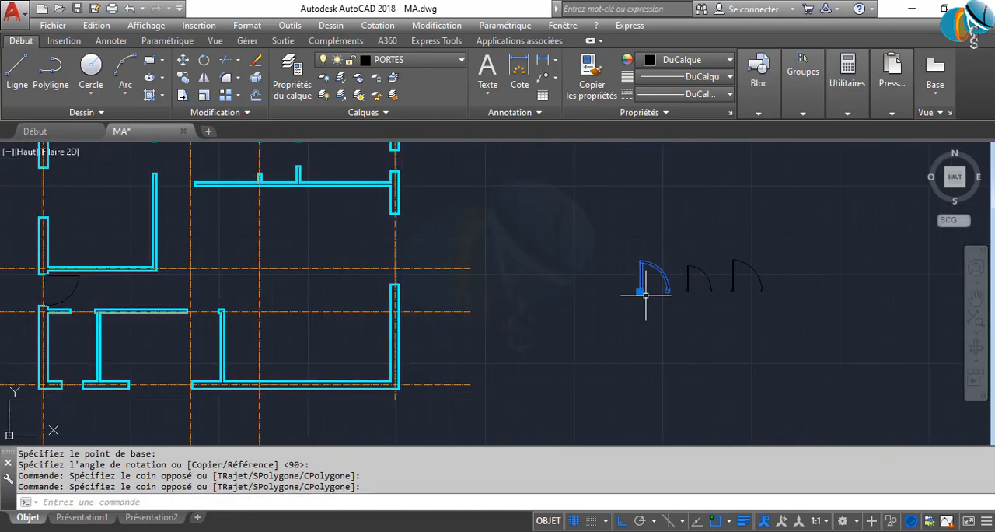
left_click(640, 291)
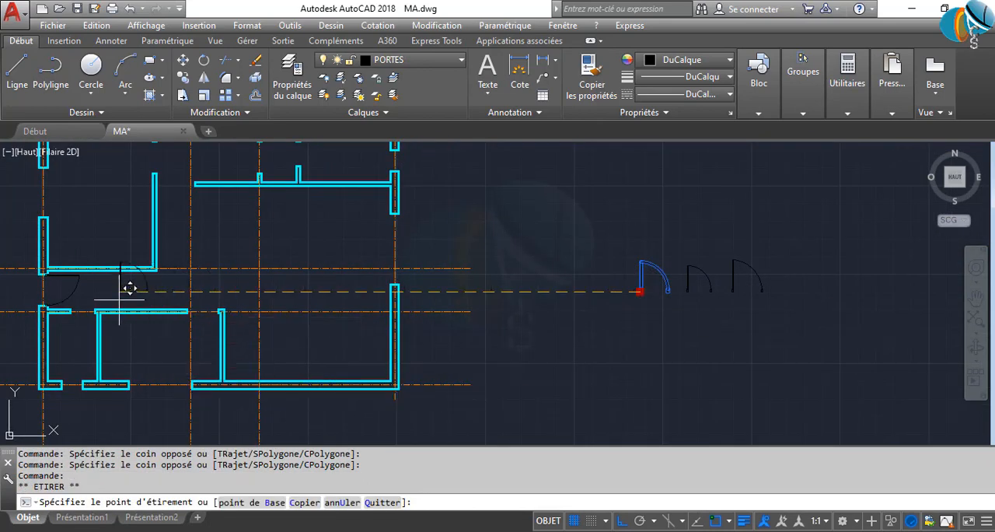
middle_click_drag(195, 185, 279, 396)
scroll(331, 340, "up", 5)
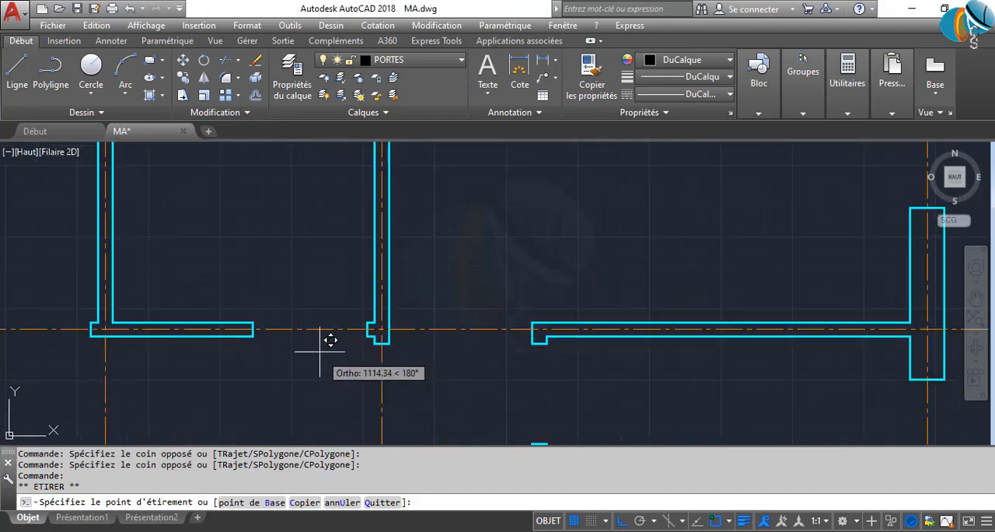
left_click(254, 336)
scroll(394, 336, "up", 6)
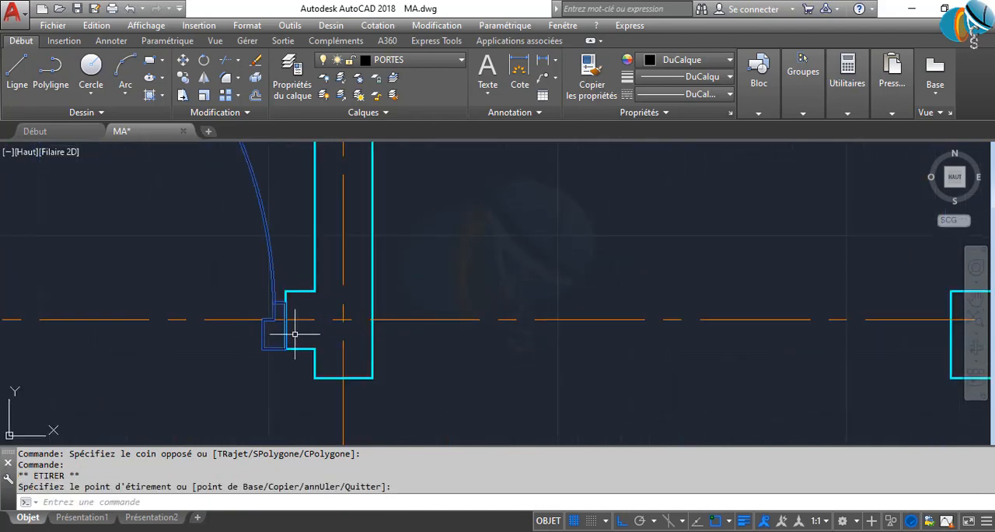
Mirror the upper middle room's door about a vertical line through the opening, erasing the source door
scroll(288, 340, "down", 6)
middle_click_drag(224, 321, 296, 311)
type("MI")
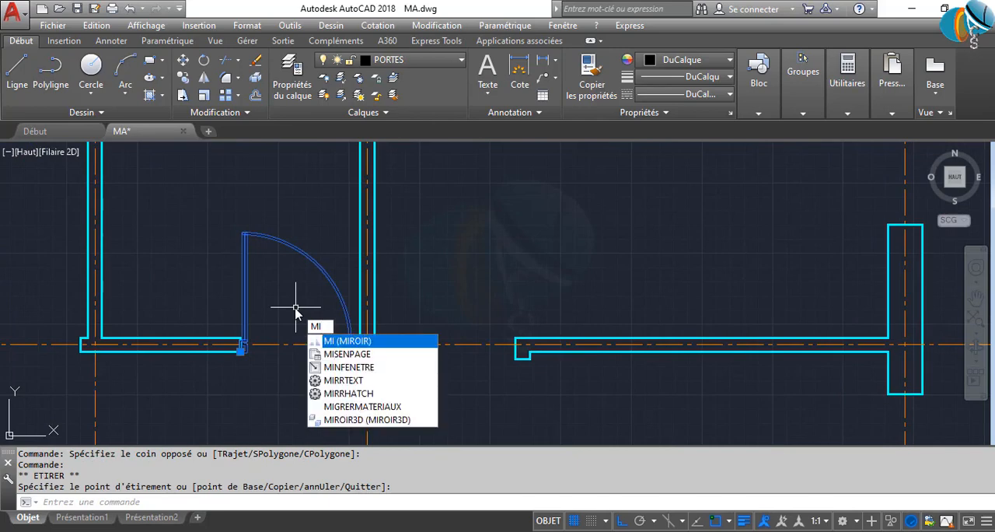
key("Return")
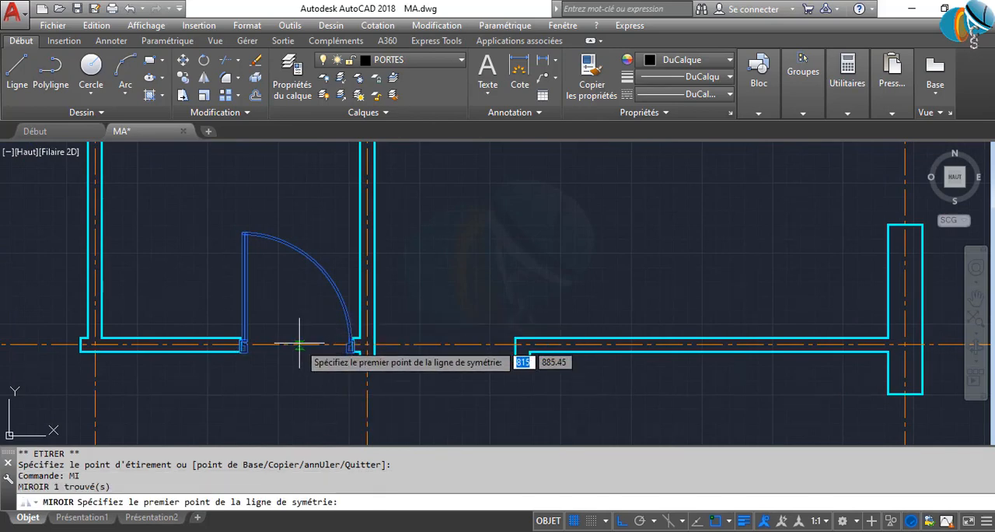
left_click(292, 343)
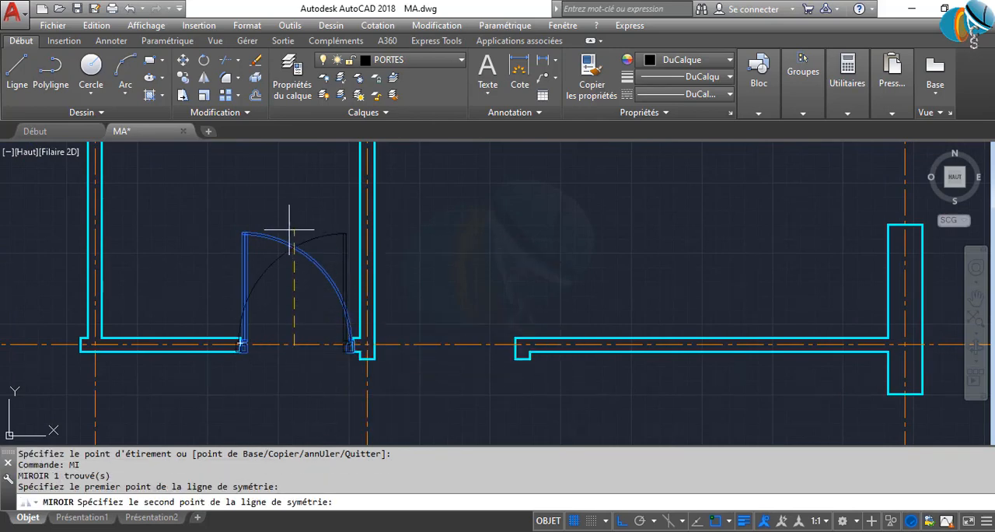
left_click(283, 183)
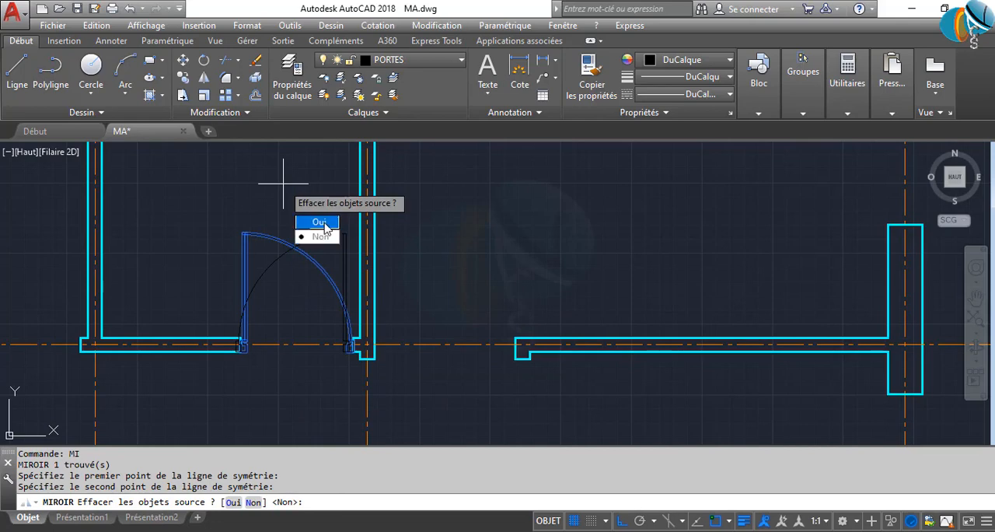
left_click(320, 224)
Move the mirrored door by its base point onto the right jamb of the upper middle room's opening
left_click(282, 290)
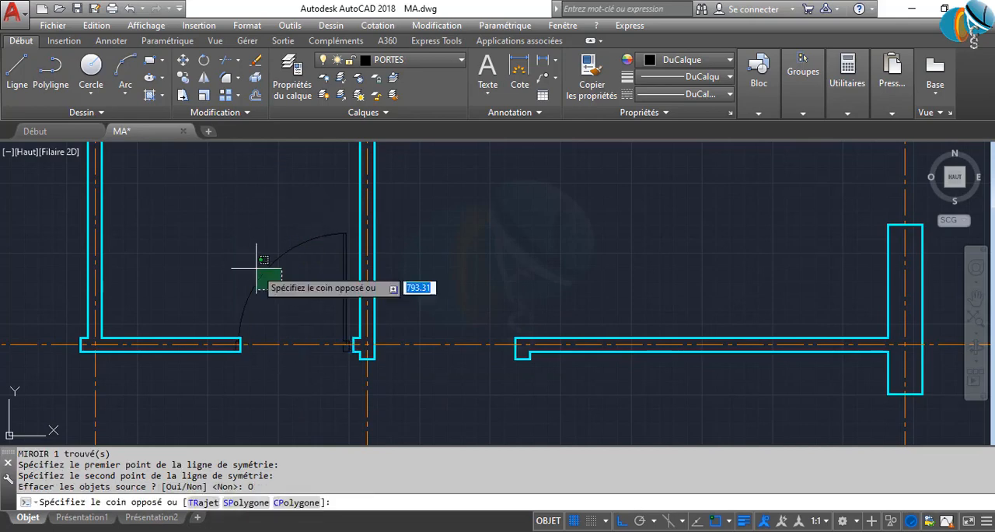
left_click(247, 259)
scroll(343, 340, "up", 8)
left_click(354, 398)
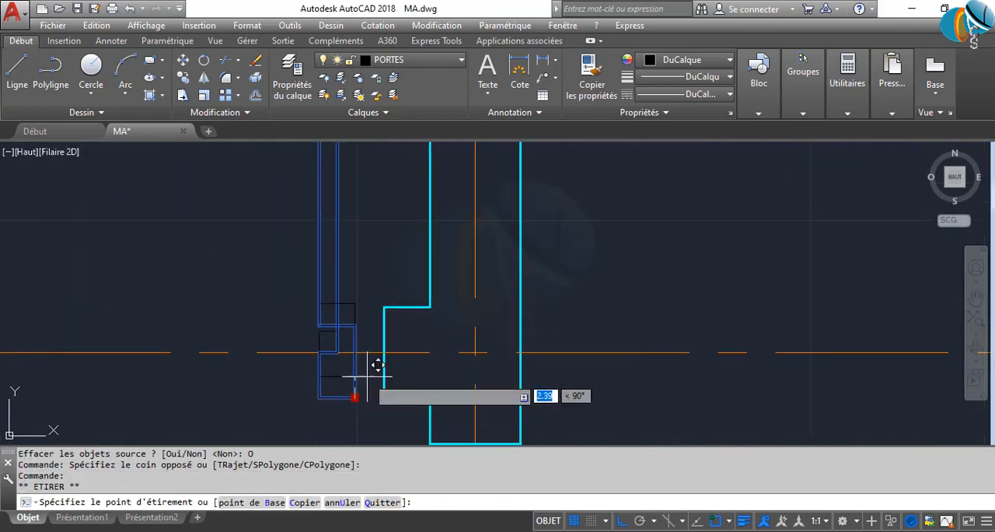
left_click(382, 370)
left_click(383, 367)
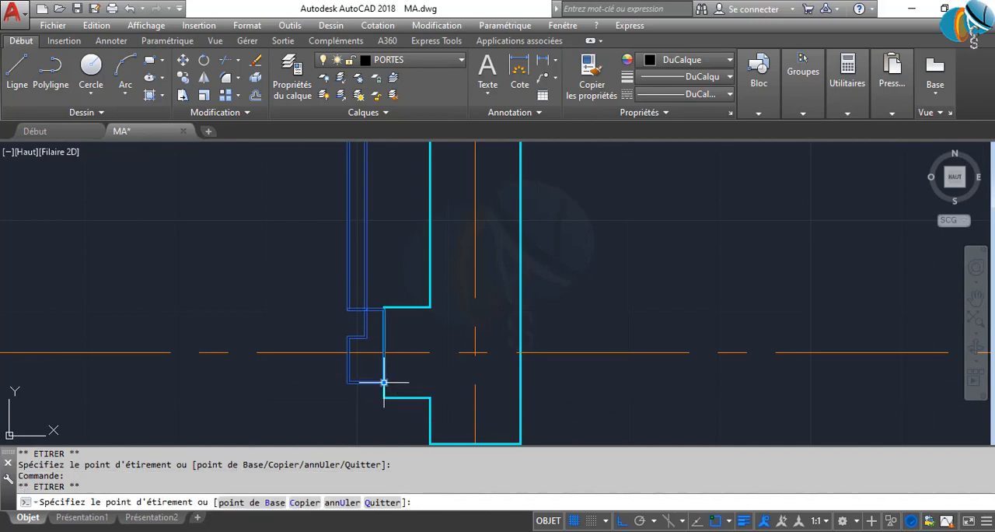
scroll(346, 393, "down", 6)
key("Escape")
key("Escape")
Move the rightmost spare door block by its base point onto the wall end left of the upper left room's opening
scroll(341, 393, "down", 8)
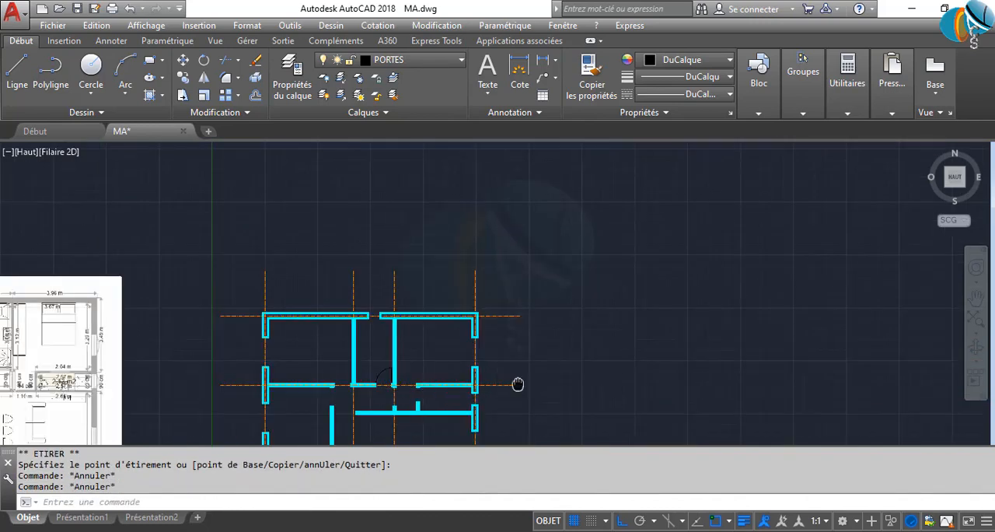
left_click(527, 362)
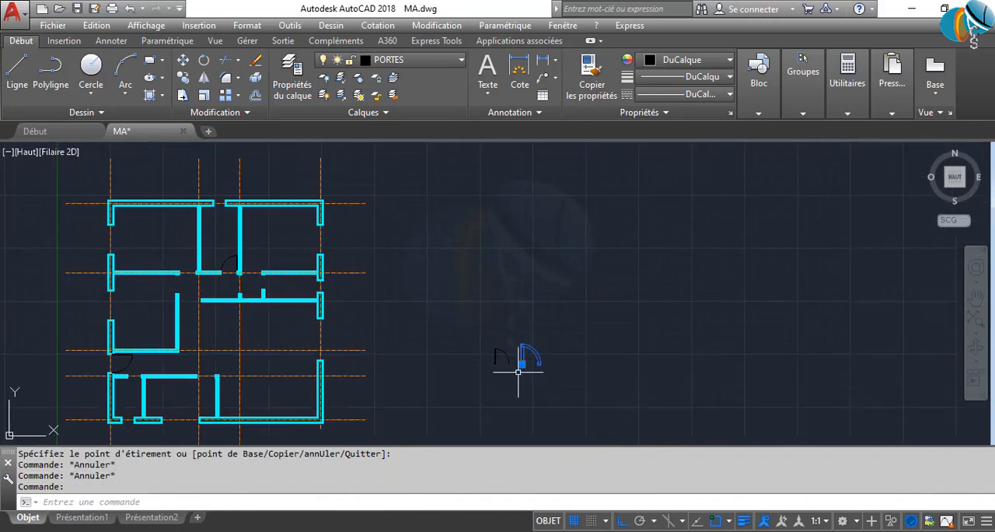
left_click(521, 364)
scroll(262, 278, "up", 4)
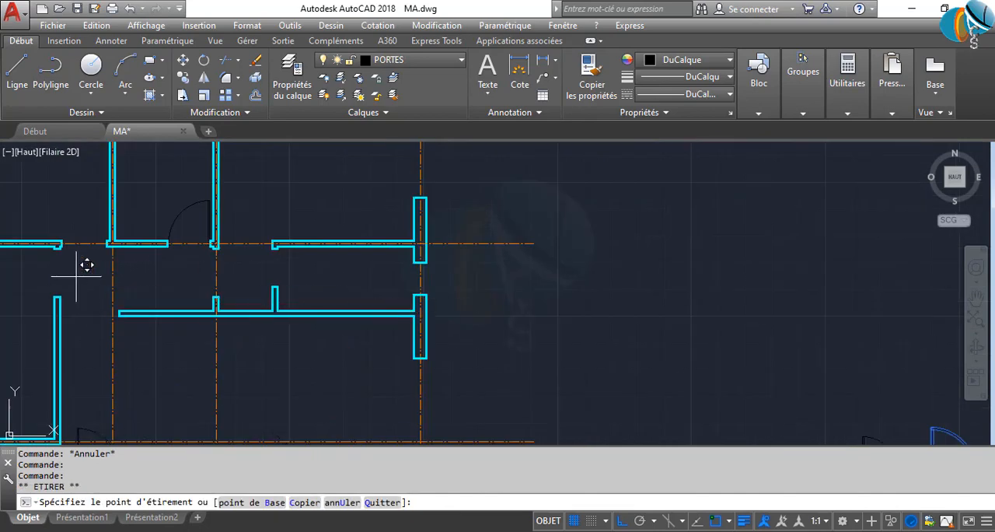
scroll(84, 262, "up", 2)
middle_click_drag(123, 274, 268, 325)
scroll(225, 290, "up", 6)
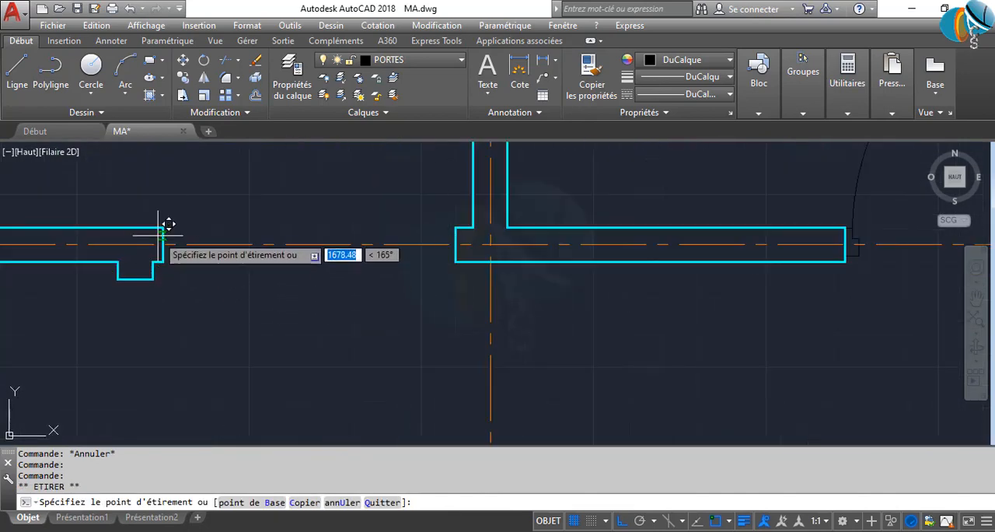
left_click(165, 261)
Mirror the upper left room's door about a vertical line through the opening, keeping the source door
middle_click_drag(203, 274, 221, 322)
key("Return")
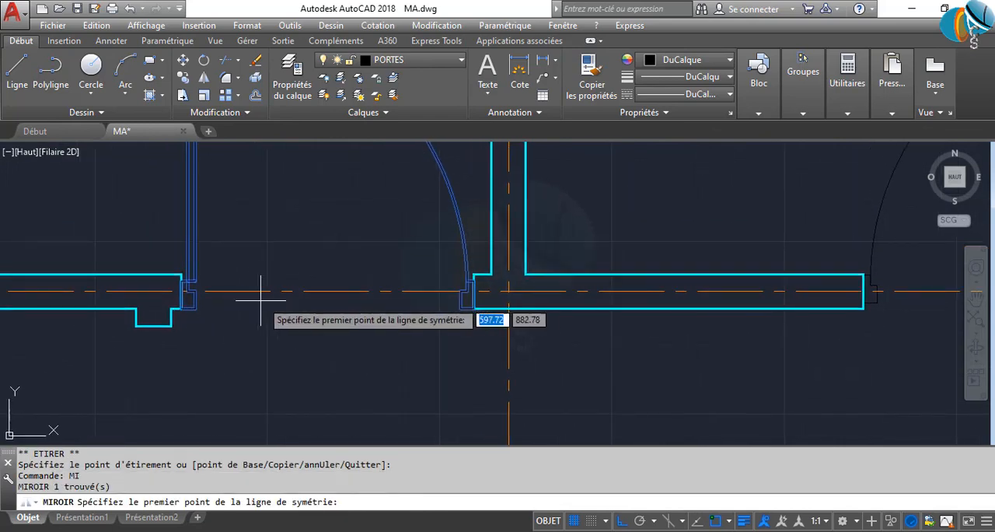
left_click(324, 291)
left_click(305, 196)
key("Return")
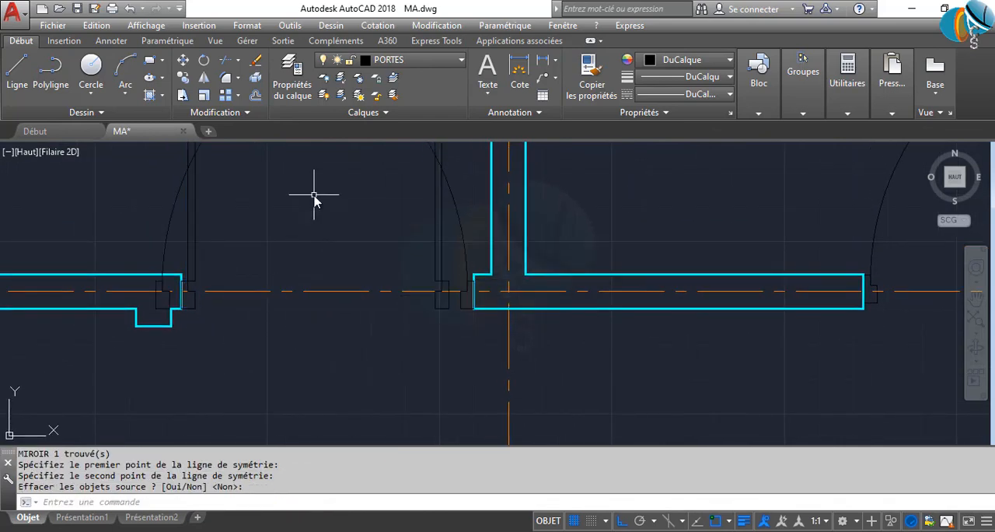
Delete the mirrored copy of the upper left room's door
left_click(449, 259)
key("Return")
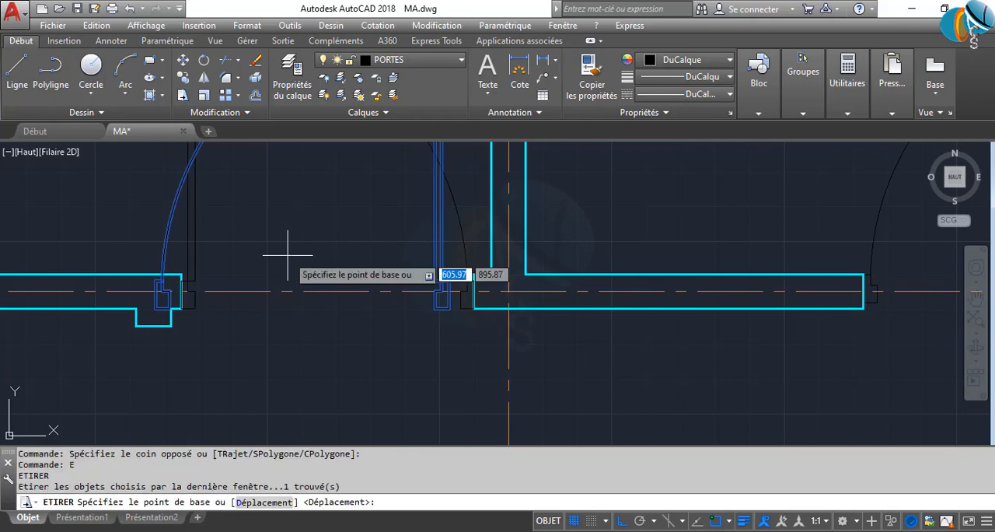
key("Escape")
left_click(451, 262)
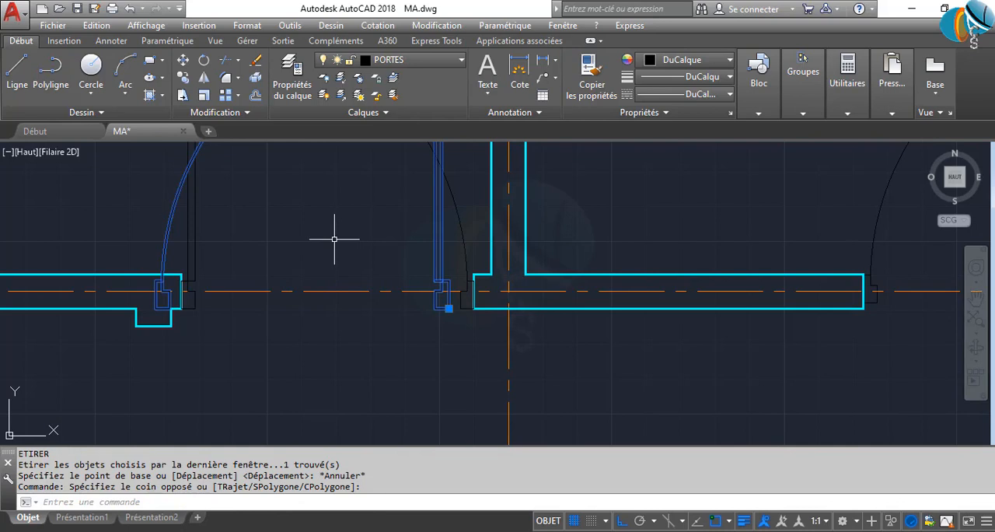
key("Delete")
Undo the deletion of the mirrored door copy in the upper left room's opening
left_click(465, 231)
left_click(408, 241)
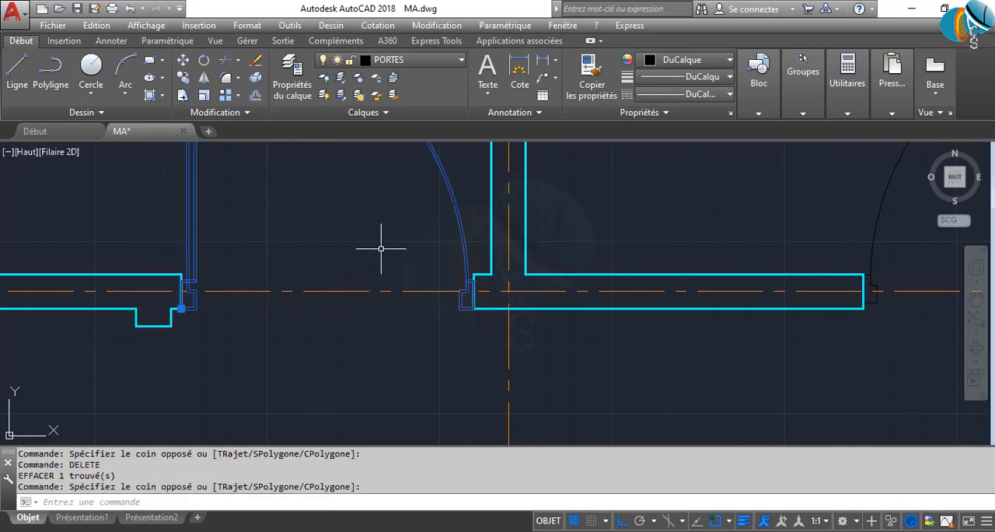
scroll(346, 280, "down", 6)
key("Escape")
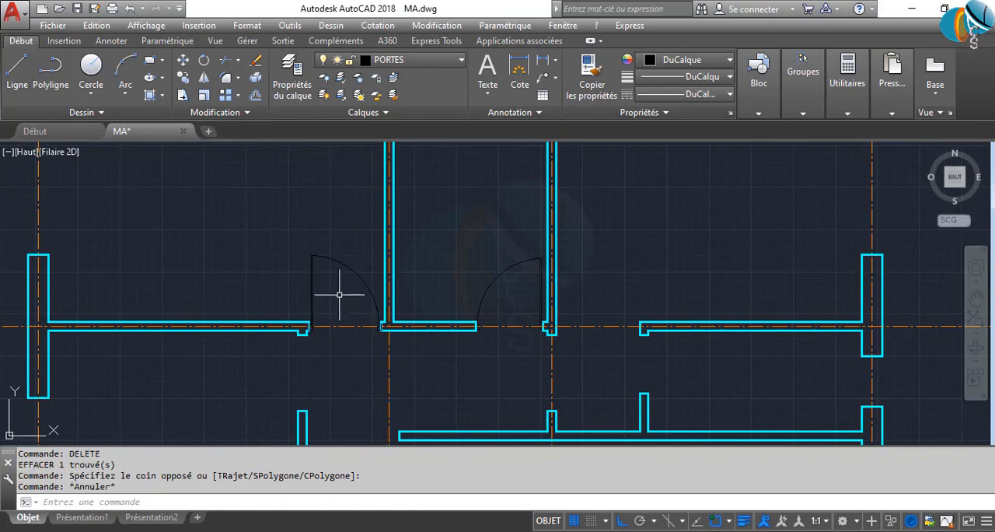
key("Return")
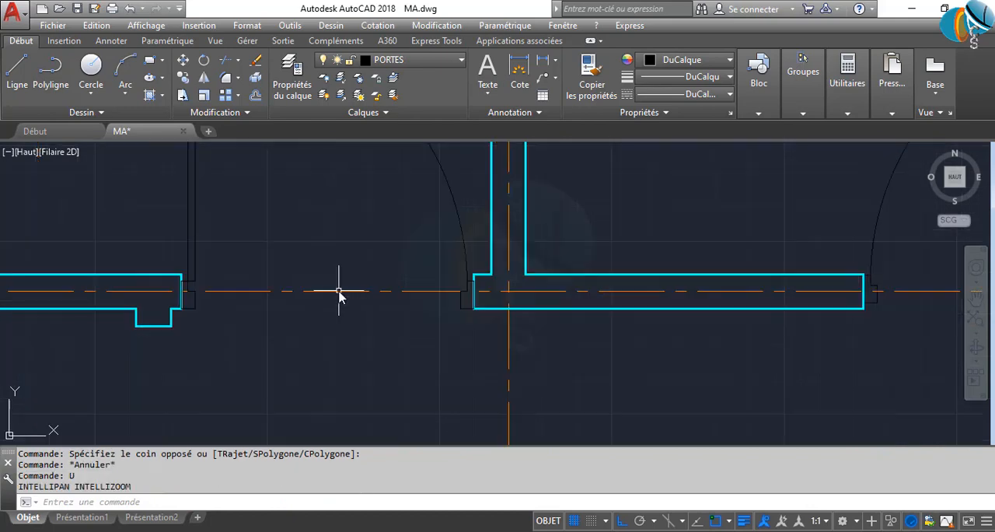
key("Return")
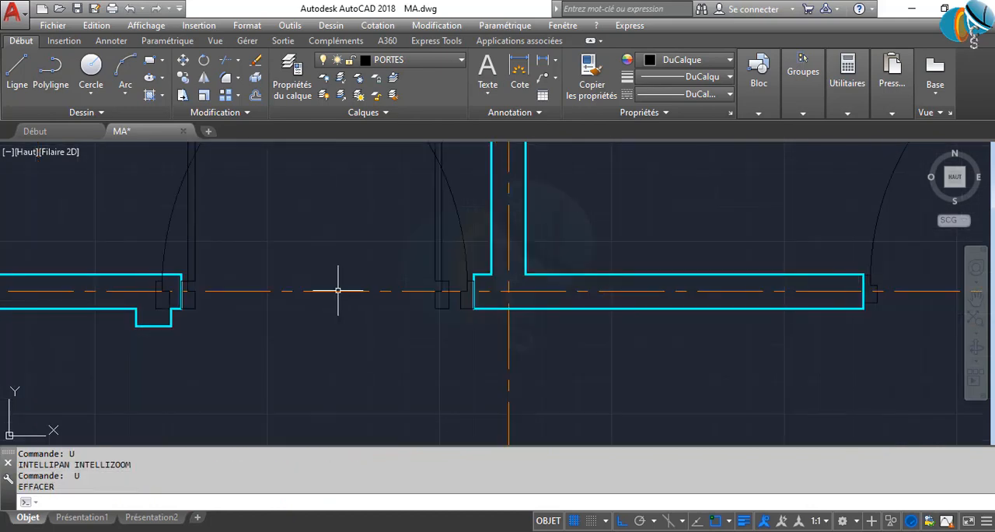
Delete the original, unmirrored door in the upper left room's opening
scroll(334, 291, "down", 2)
middle_click_drag(328, 298, 336, 381)
left_click(269, 219)
left_click(197, 196)
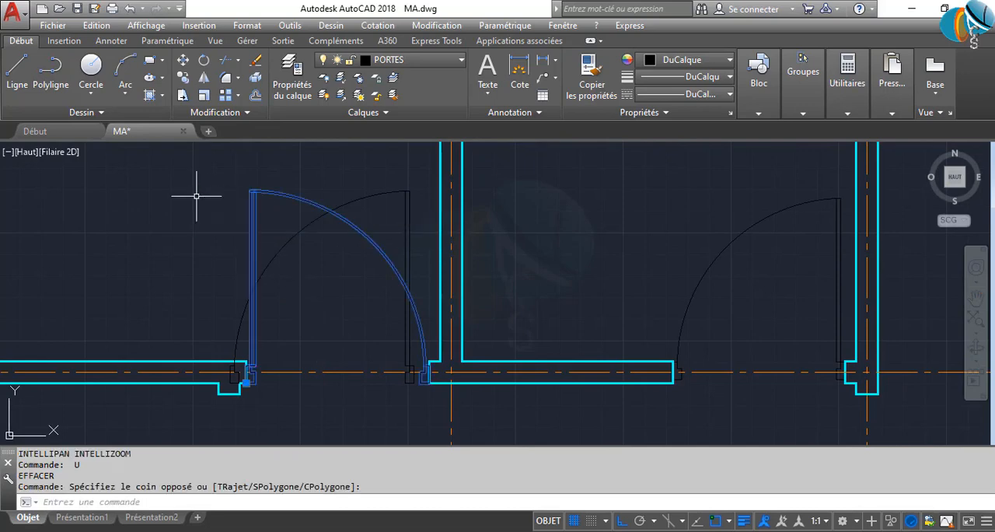
type("DELETE")
key("Return")
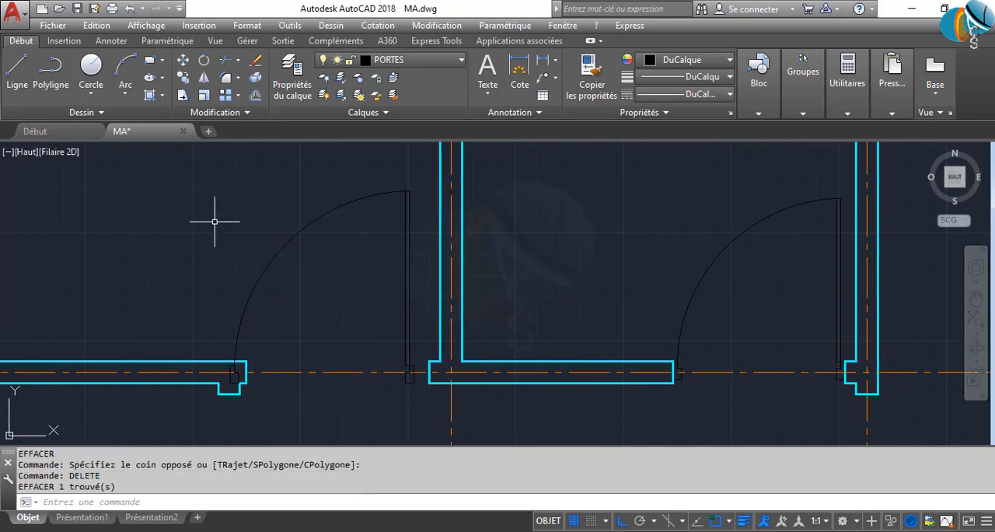
Move the remaining mirrored door by its base point onto the right jamb of the upper left room's opening
scroll(287, 311, "up", 2)
left_click(309, 310)
left_click(125, 241)
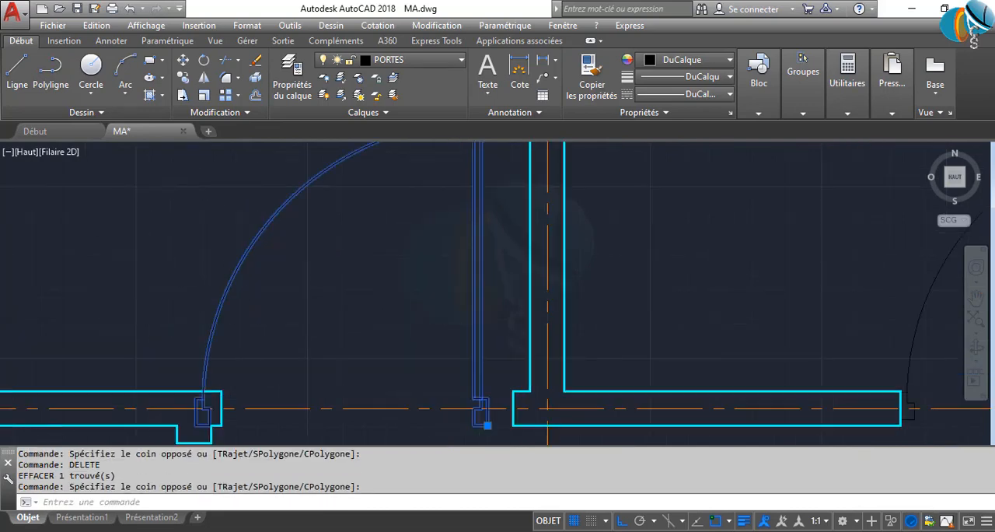
scroll(241, 303, "down", 2)
scroll(384, 387, "up", 3)
left_click(364, 360)
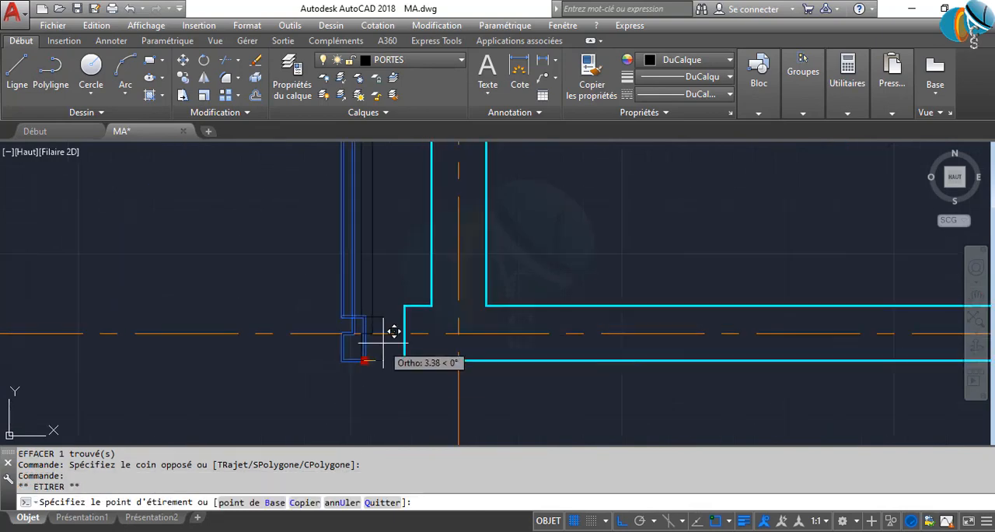
scroll(393, 353, "down", 5)
key("Escape")
scroll(273, 290, "down", 5)
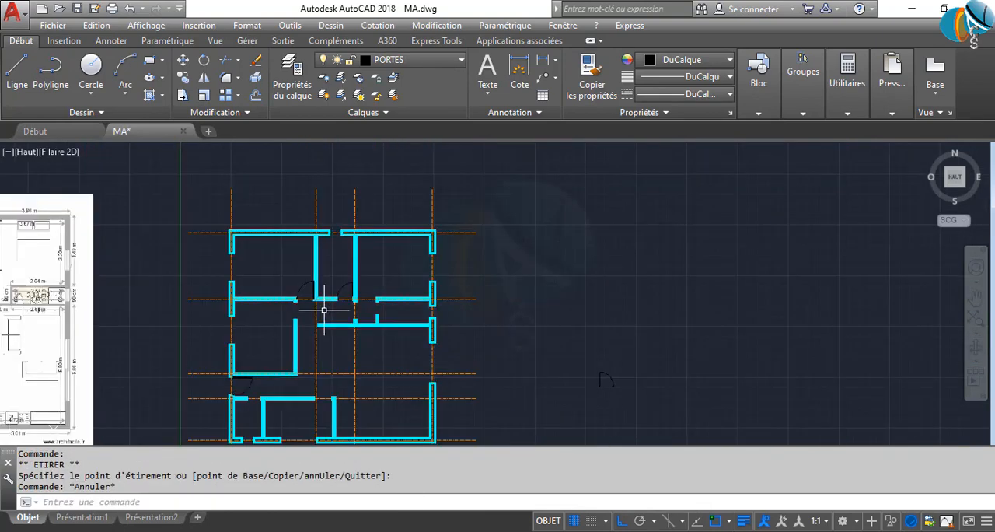
scroll(289, 284, "up", 3)
scroll(298, 301, "down", 5)
scroll(297, 301, "up", 5)
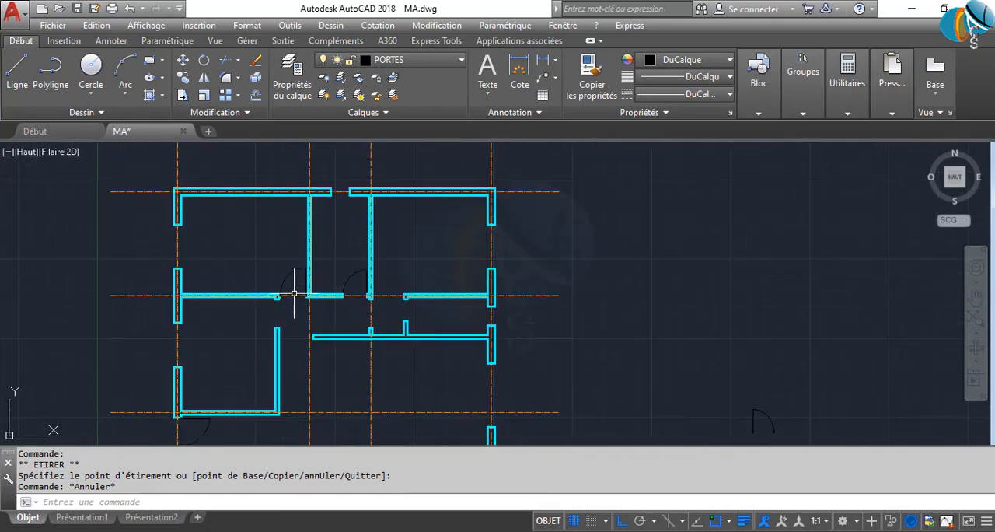
Undo the last door move and the deletion of the unmirrored door in the upper left room's opening
key("Return")
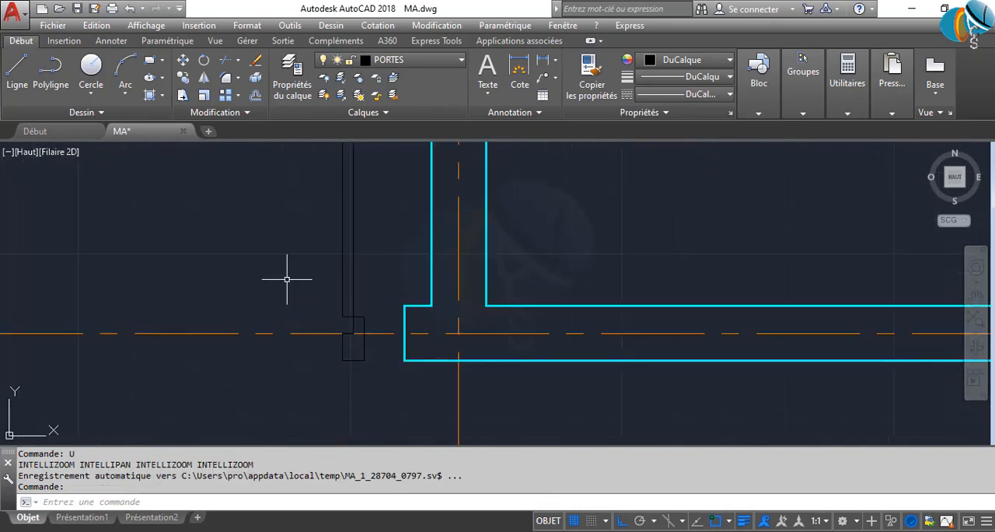
type("U")
key("Return")
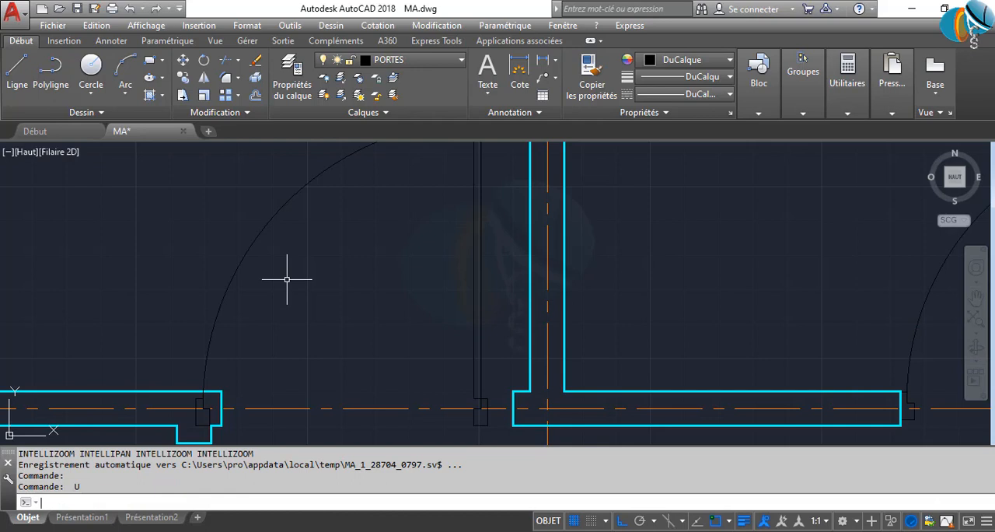
scroll(287, 280, "down", 2)
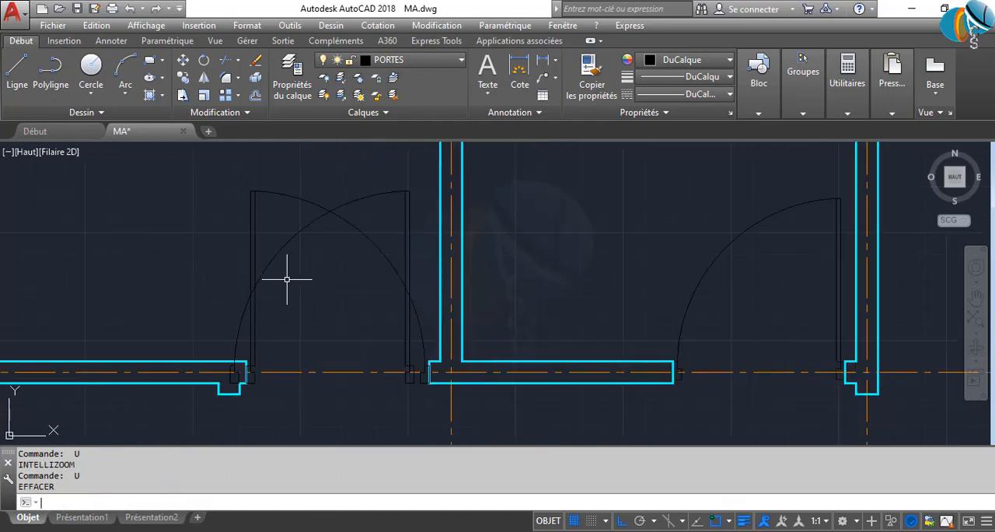
middle_click_drag(310, 365, 287, 279)
scroll(287, 279, "up", 2)
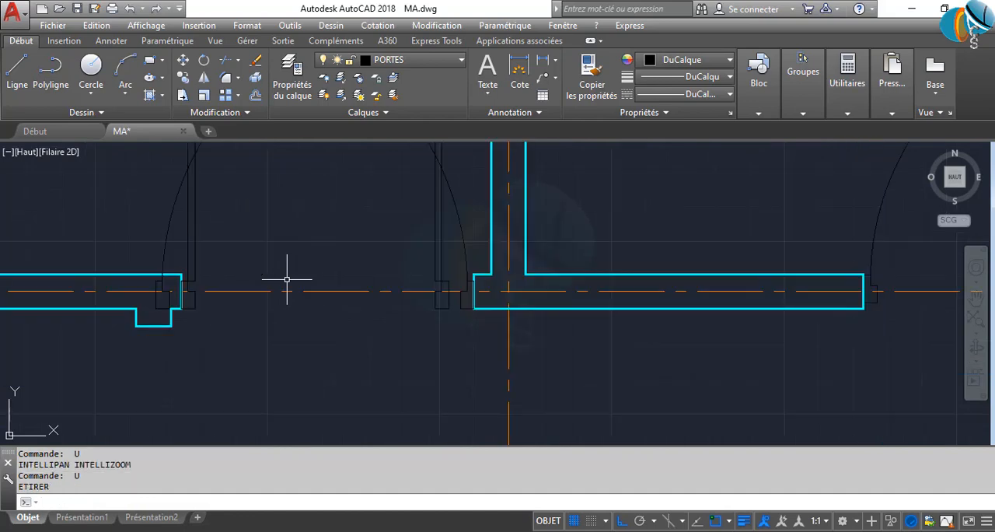
Delete the unmirrored door, hinged on the left jamb, from the upper left room's opening
middle_click_drag(272, 252, 312, 332)
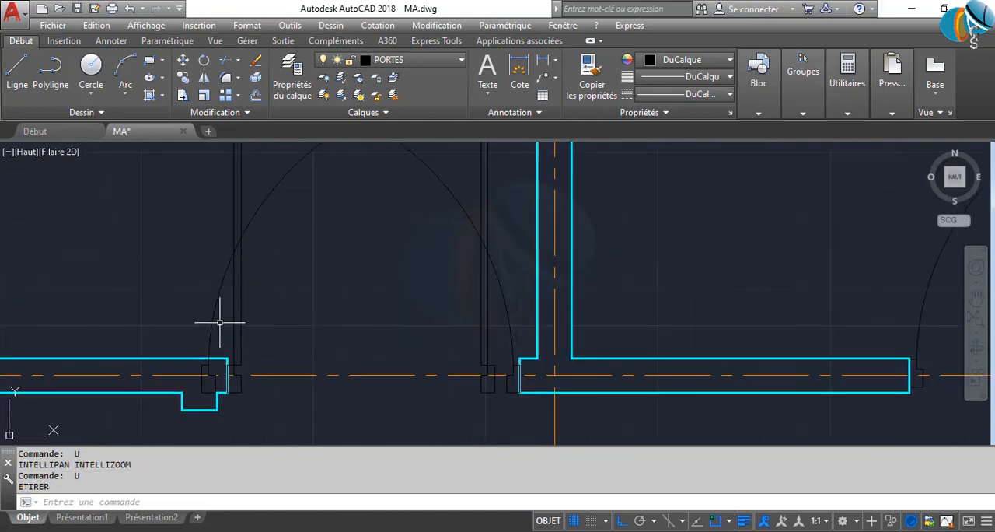
middle_click_drag(216, 183, 264, 338)
scroll(272, 295, "down", 1)
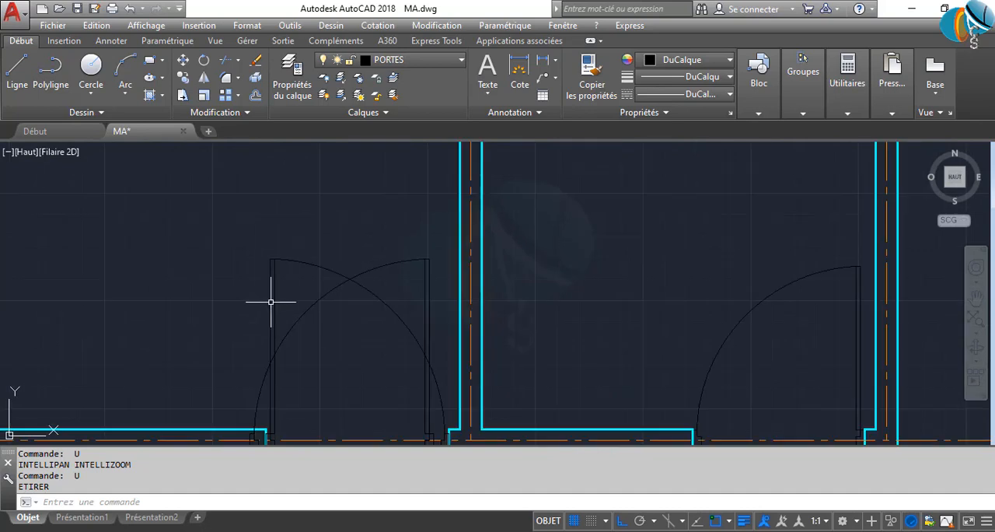
left_click(292, 303)
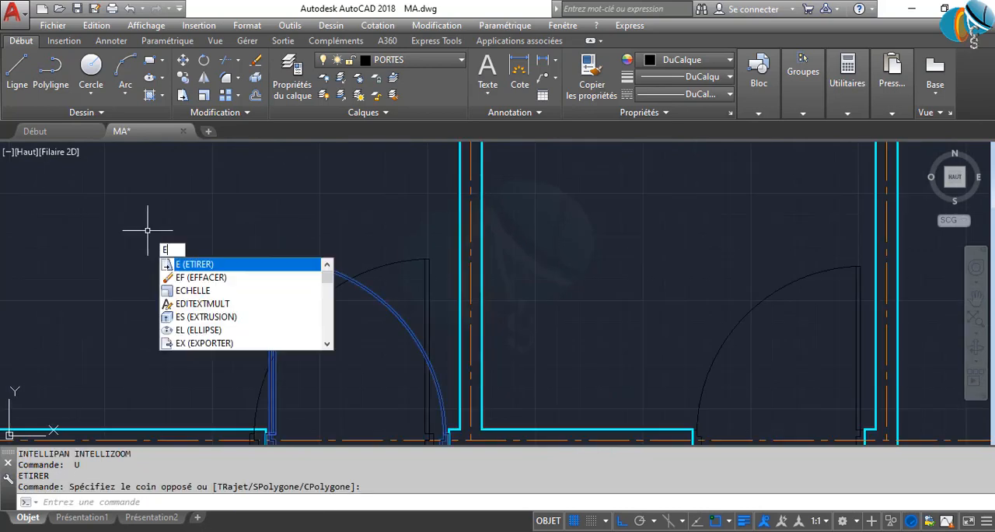
type("EF")
key("Return")
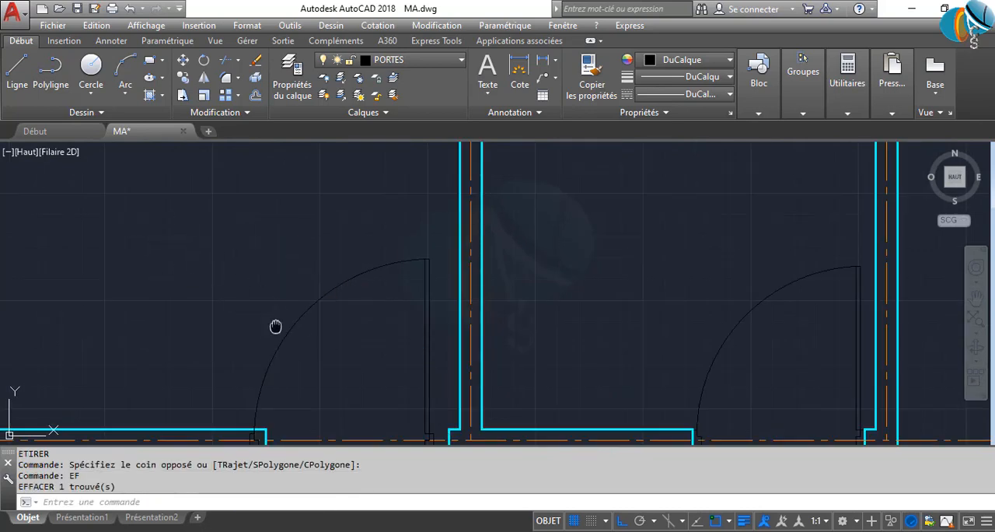
Move the remaining mirrored door by its base point against the right jamb of the upper left room's opening
left_click_drag(276, 327, 281, 249)
left_click(307, 272)
left_click(159, 231)
scroll(464, 376, "up", 4)
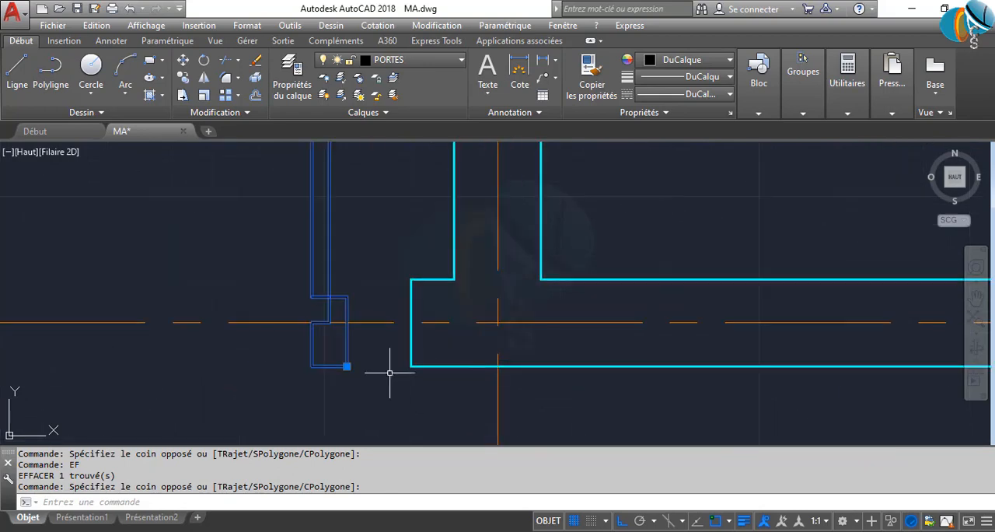
left_click(347, 365)
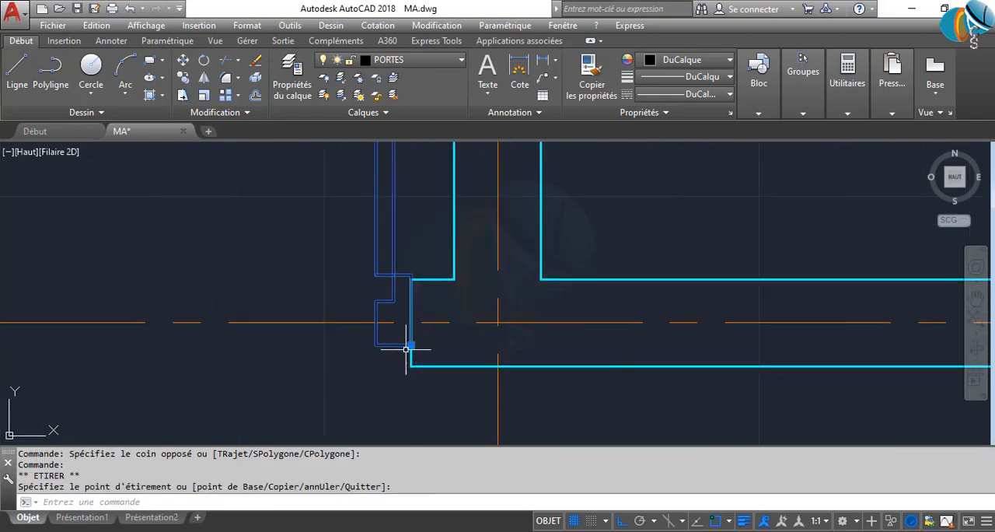
left_click(411, 345)
left_click(411, 345)
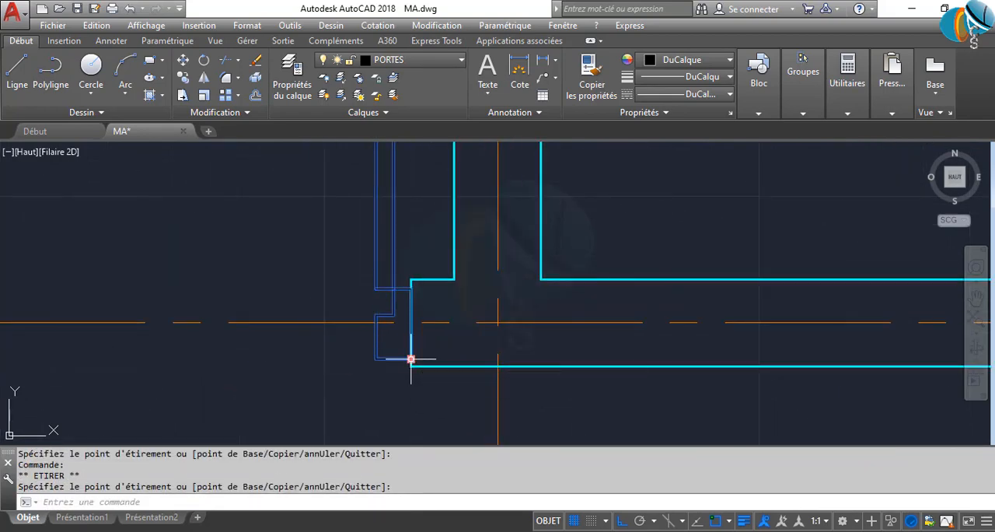
key("Escape")
Move the spare door from beside the plan by its base point onto the underside of the upper right room's wall end
scroll(411, 356, "down", 5)
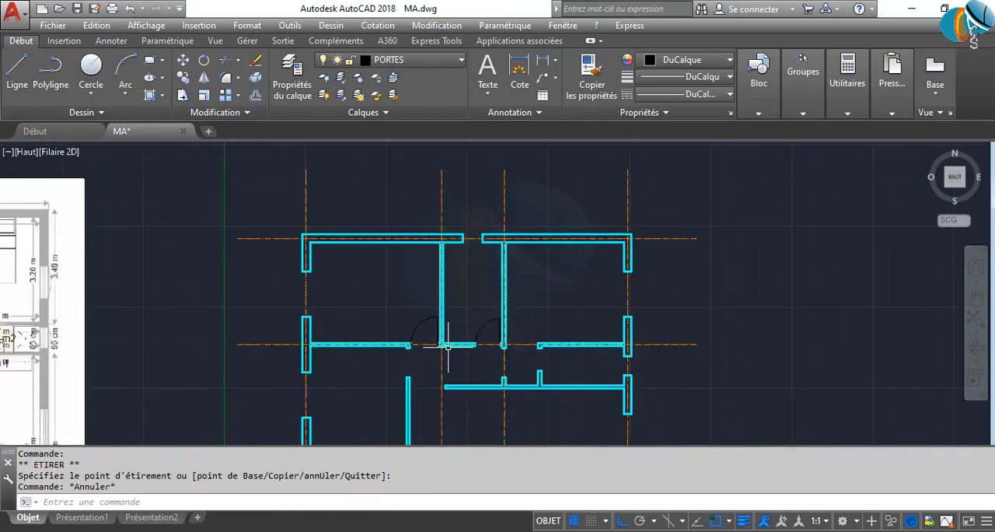
scroll(614, 399, "down", 2)
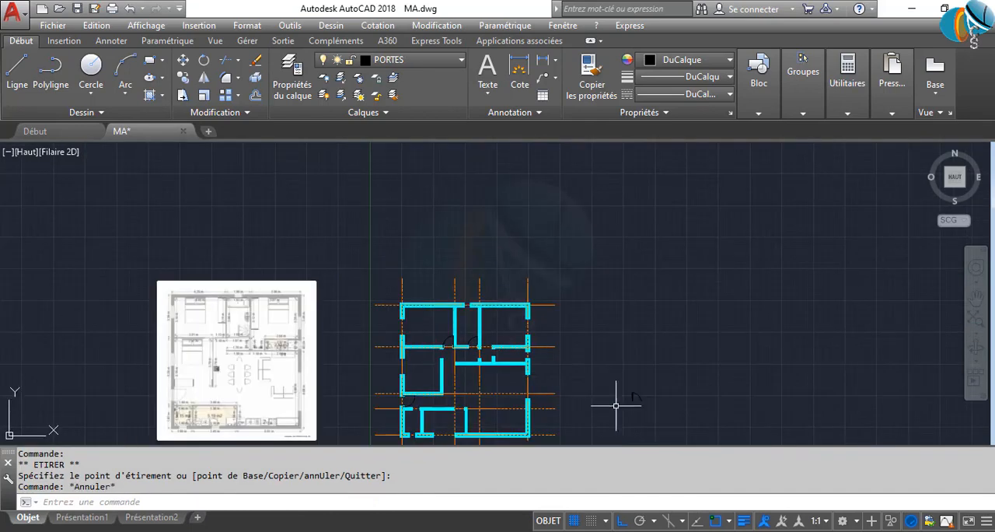
scroll(666, 411, "up", 2)
left_click(599, 389)
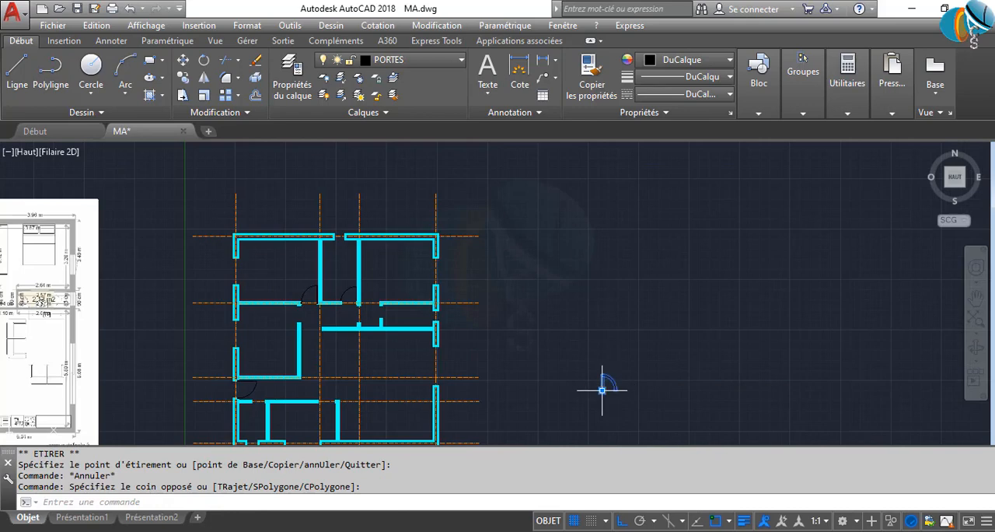
left_click(601, 390)
scroll(342, 302, "up", 5)
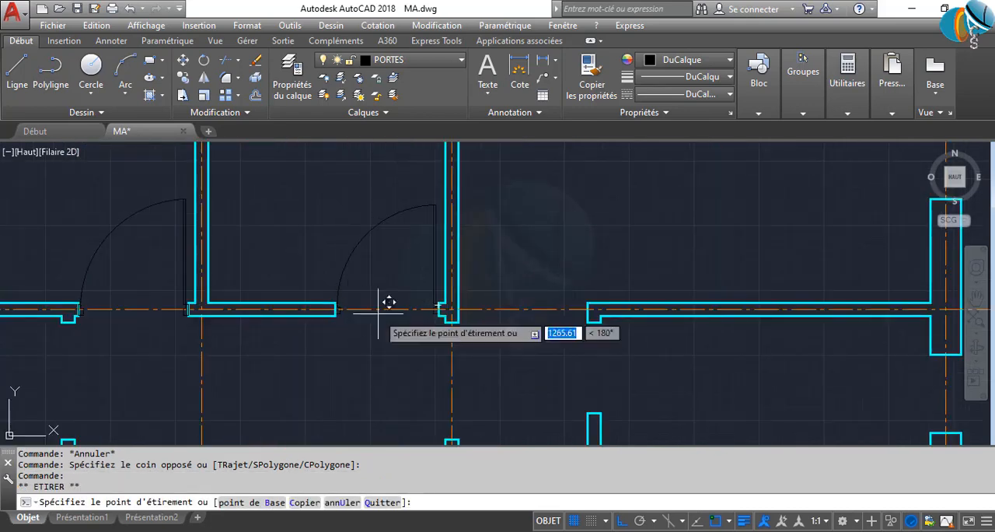
left_click(594, 322)
middle_click_drag(645, 357, 576, 332)
scroll(616, 420, "up", 3)
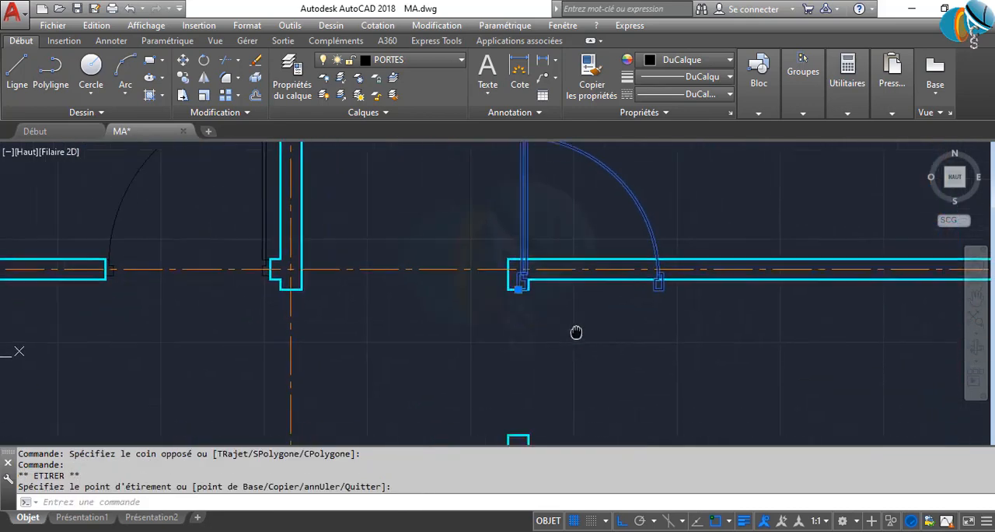
scroll(557, 254, "down", 2)
middle_click_drag(545, 232, 461, 218)
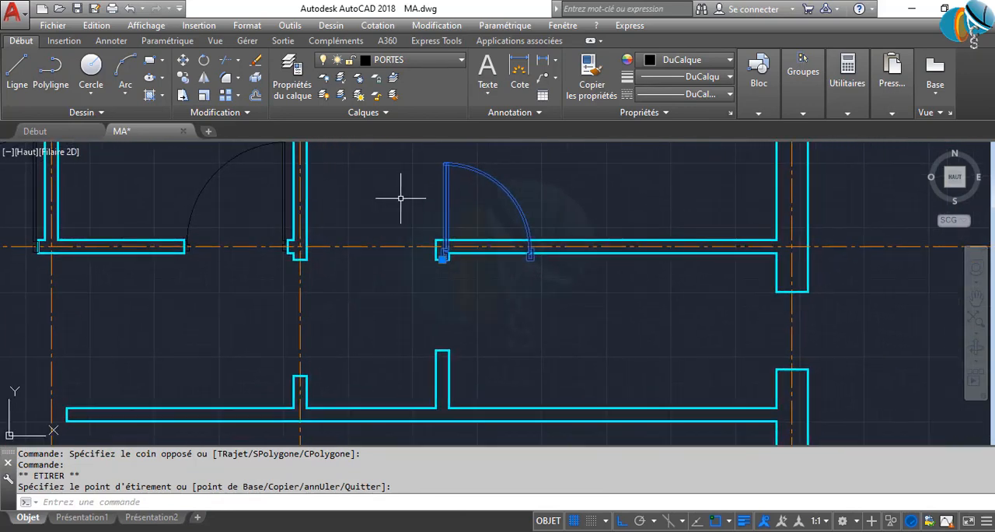
type("RO")
key("Return")
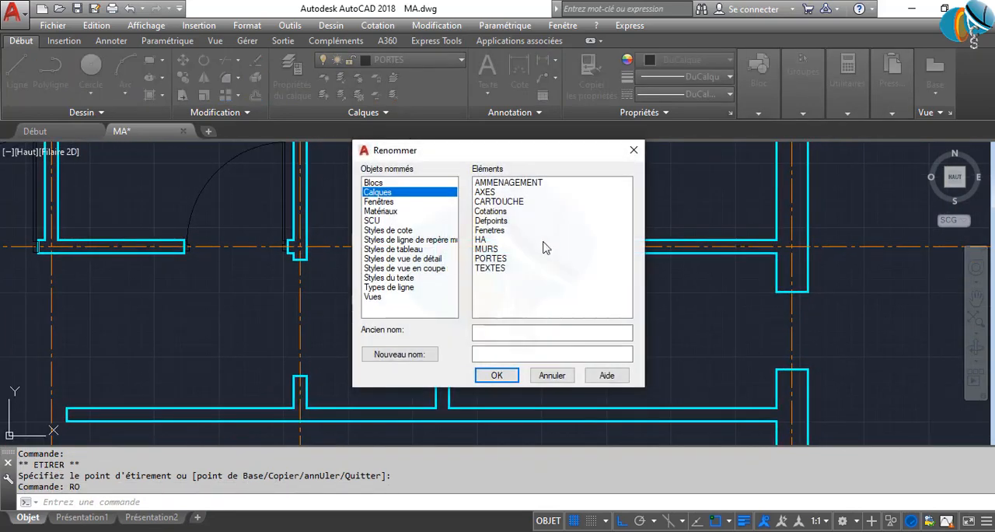
left_click(634, 151)
Rotate the door at the upper right room's wall end by 270° about its base point, into the opening below
left_click(466, 215)
left_click(360, 189)
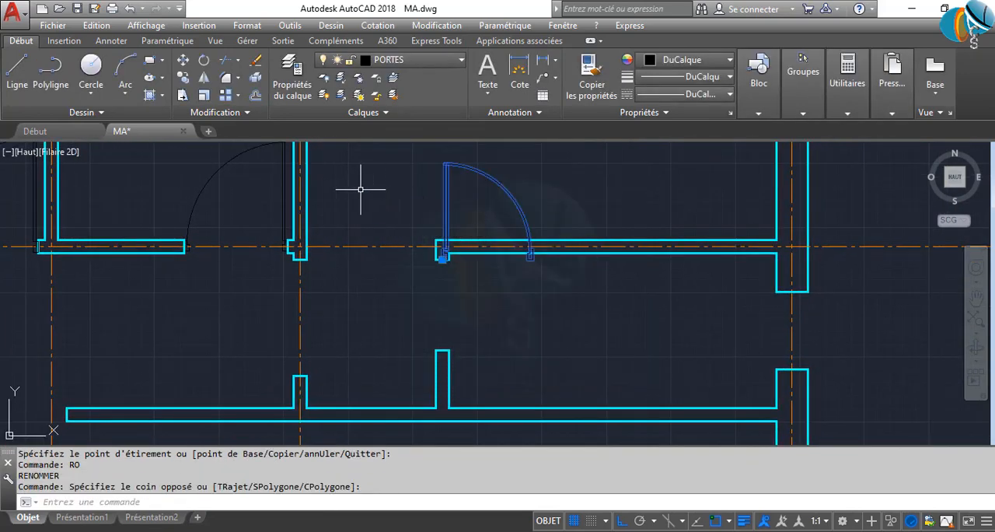
type("ROT")
left_click(422, 238)
scroll(430, 249, "up", 3)
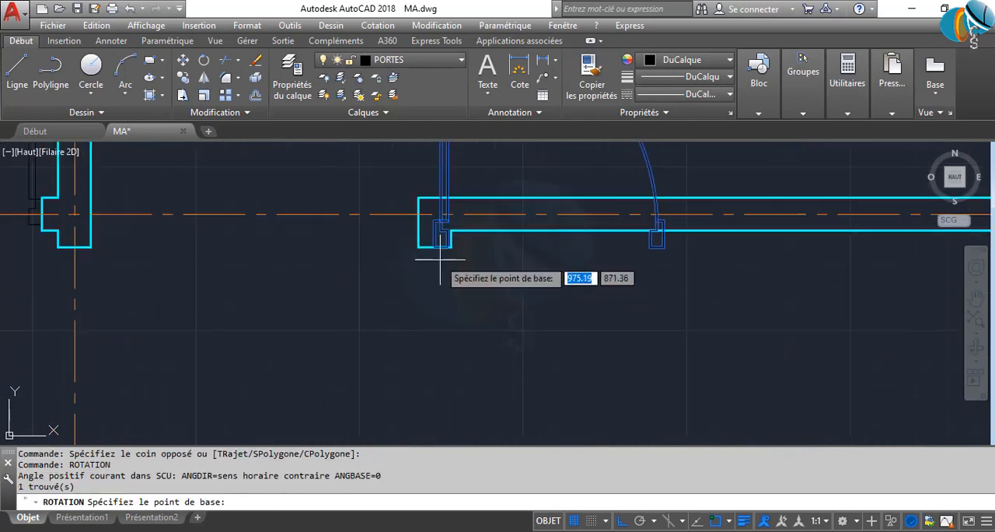
left_click(433, 248)
left_click(451, 311)
scroll(465, 357, "down", 3)
middle_click_drag(464, 356, 553, 283)
left_click(482, 282)
left_click(481, 282)
Copy the rotated door from its base point to the left jamb of the lower left room's opening
scroll(466, 267, "down", 3)
scroll(381, 300, "up", 3)
middle_click_drag(385, 292, 385, 391)
key("Escape")
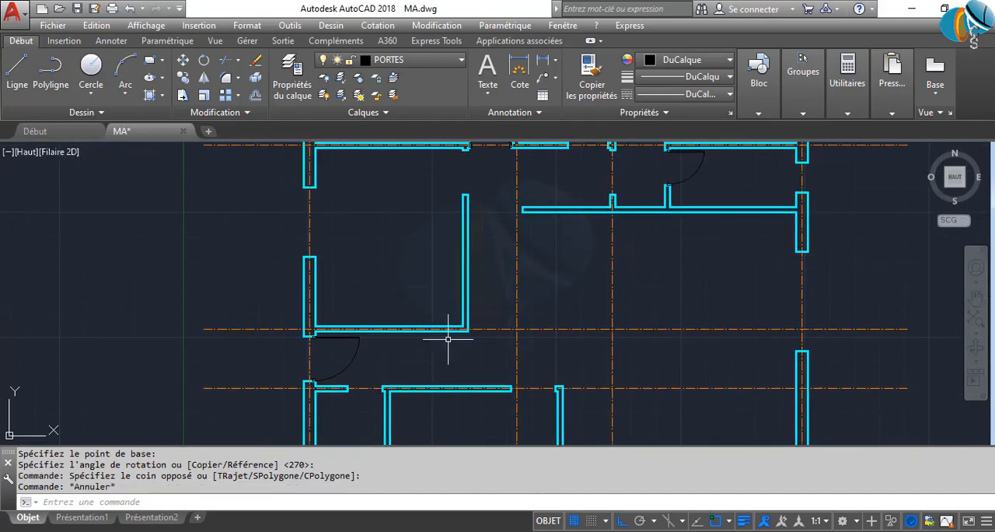
left_click(707, 191)
left_click(679, 160)
type("p")
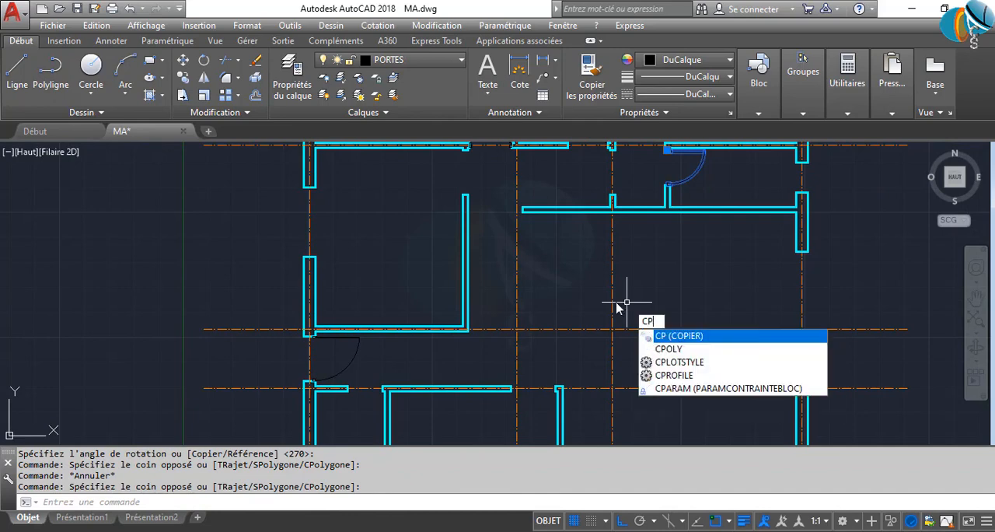
key("Return")
left_click(670, 149)
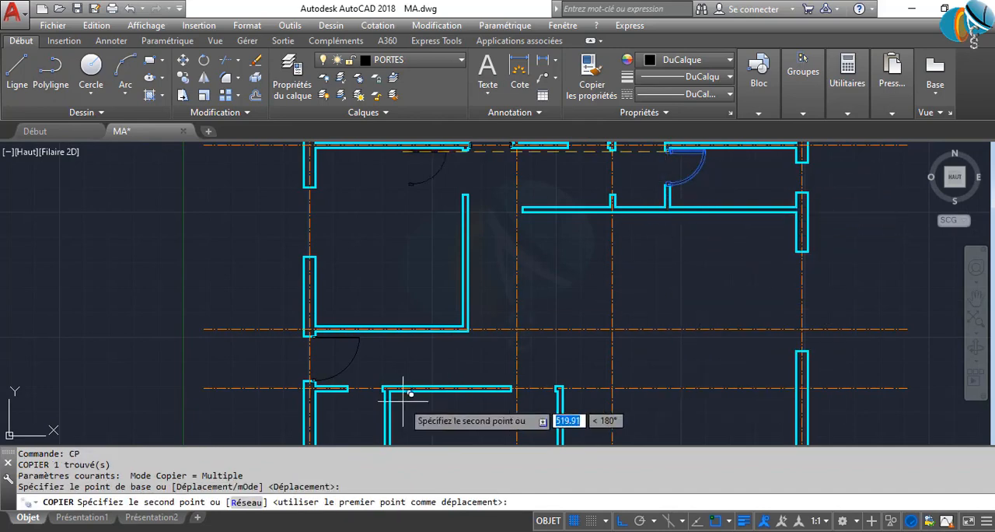
left_click(349, 387)
key("Escape")
Rotate the copied door at the lower left room's opening by 90° about its base point
scroll(359, 434, "up", 4)
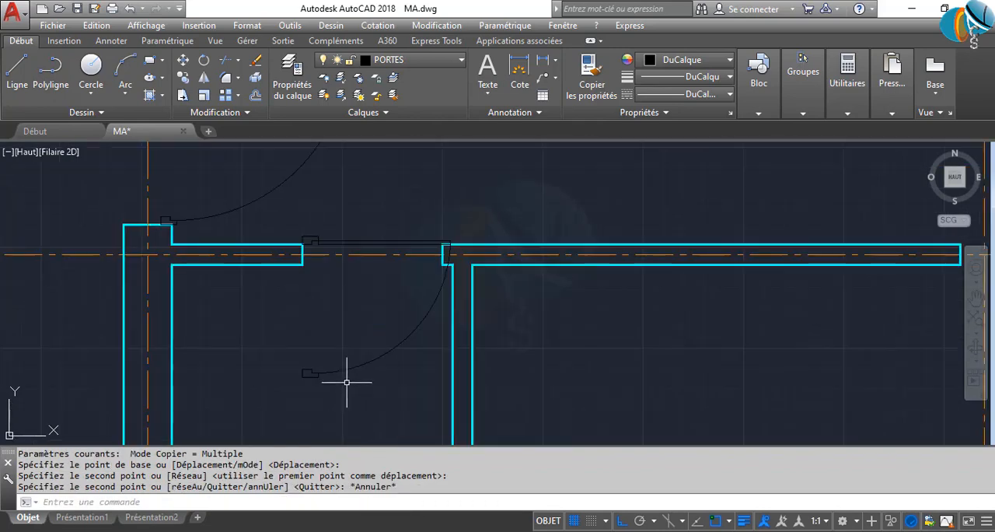
left_click(342, 242)
type("R")
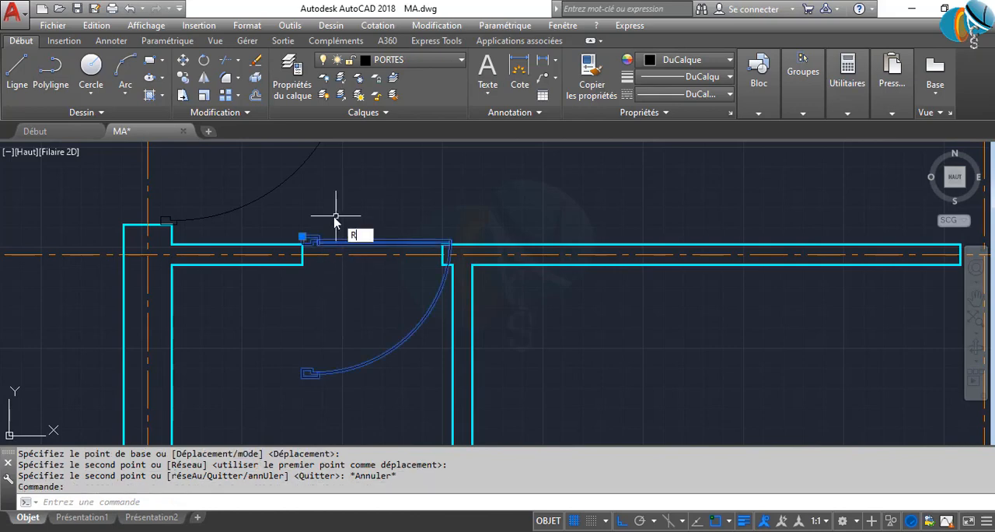
type("OTATION")
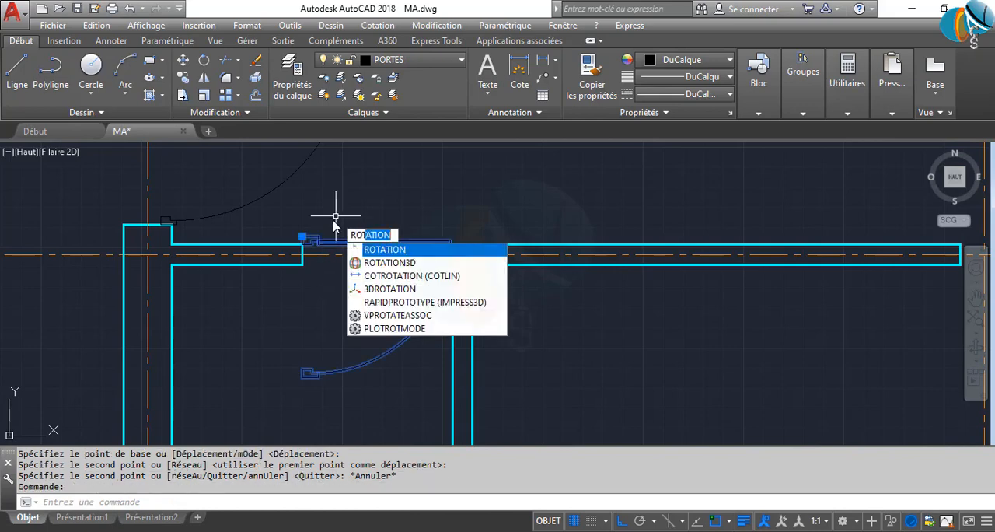
key("Return")
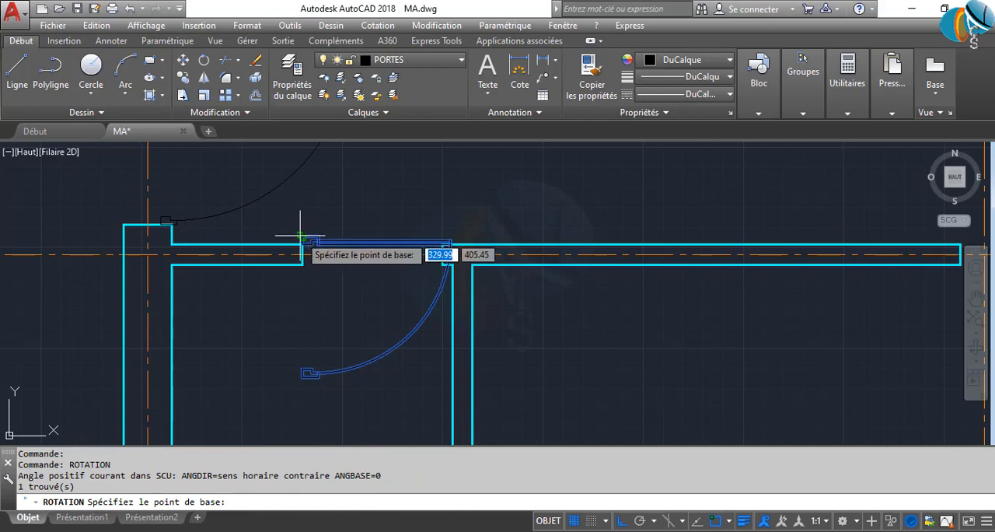
left_click(298, 234)
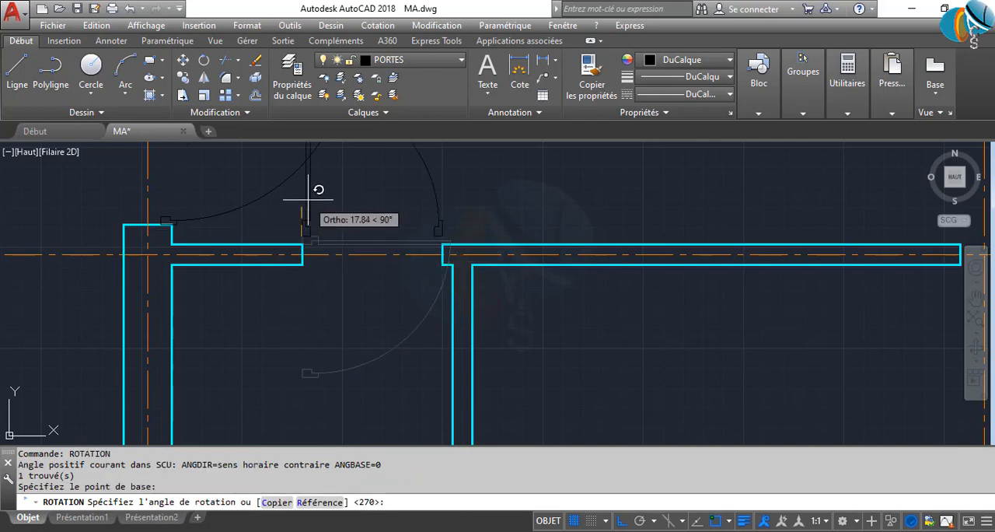
left_click(304, 200)
Move the copied door by its base point onto the lower corner of the opening's left jamb
middle_click_drag(339, 238, 343, 279)
left_click(340, 279)
left_click(283, 259)
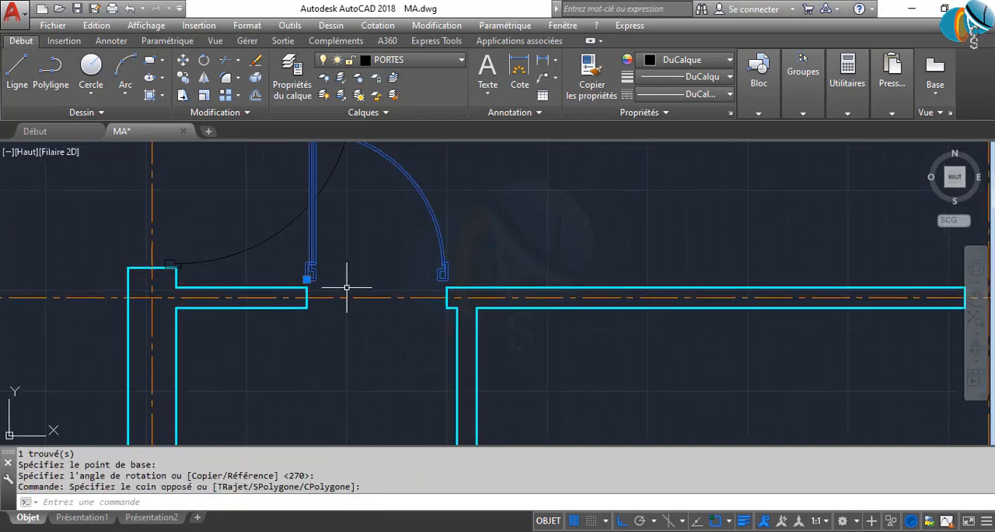
scroll(340, 285, "up", 4)
left_click(259, 268)
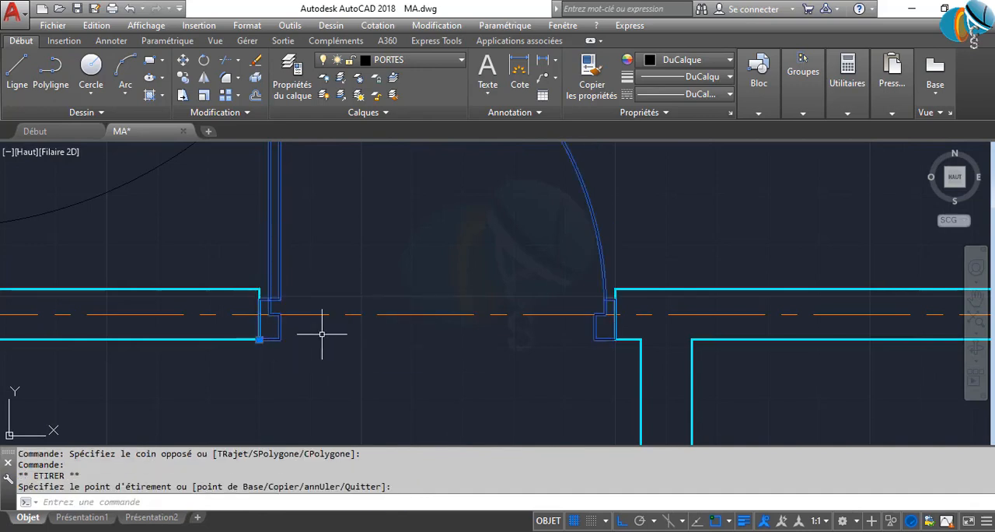
scroll(420, 342, "down", 4)
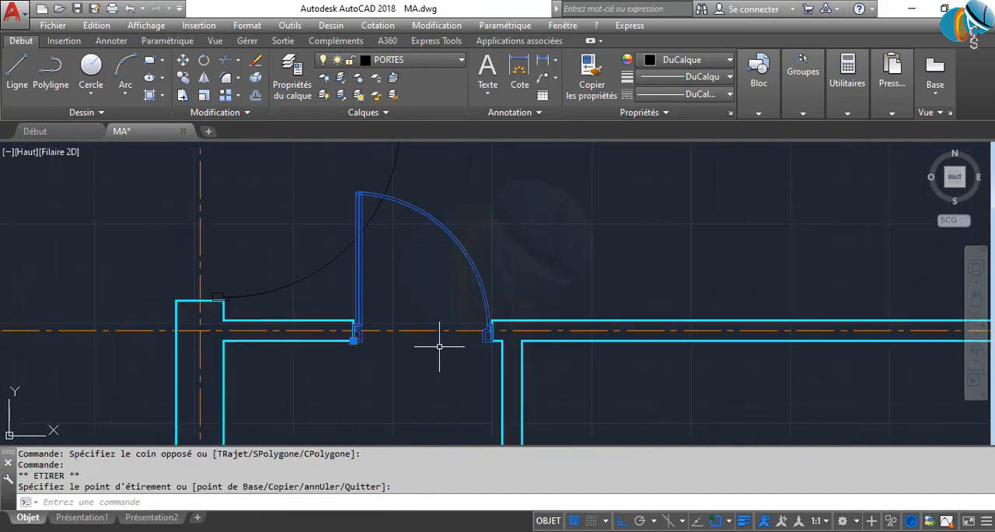
key("Escape")
Mirror the lower left room's door across the wall's horizontal centreline, erasing the source door
left_click(379, 276)
type("MI")
key("Return")
scroll(344, 330, "up", 6)
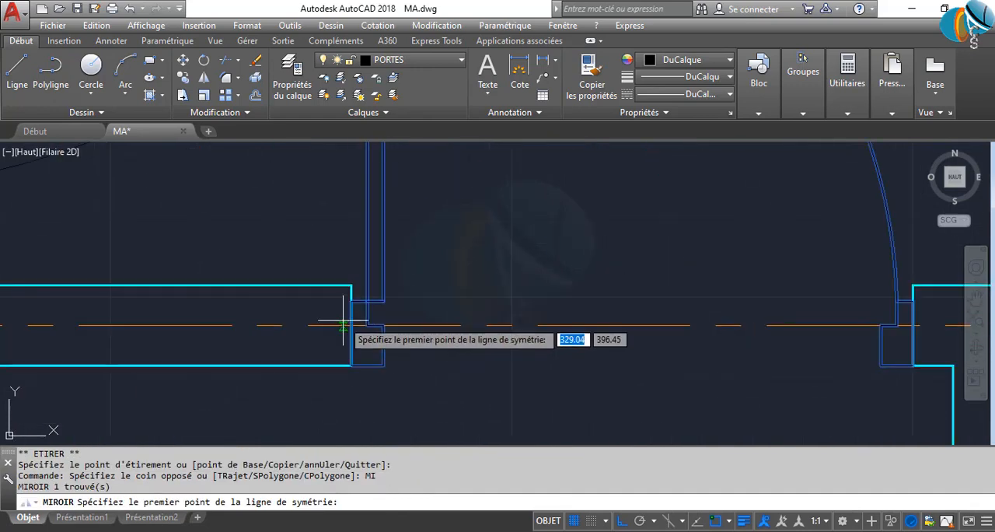
left_click(343, 323)
scroll(430, 341, "down", 3)
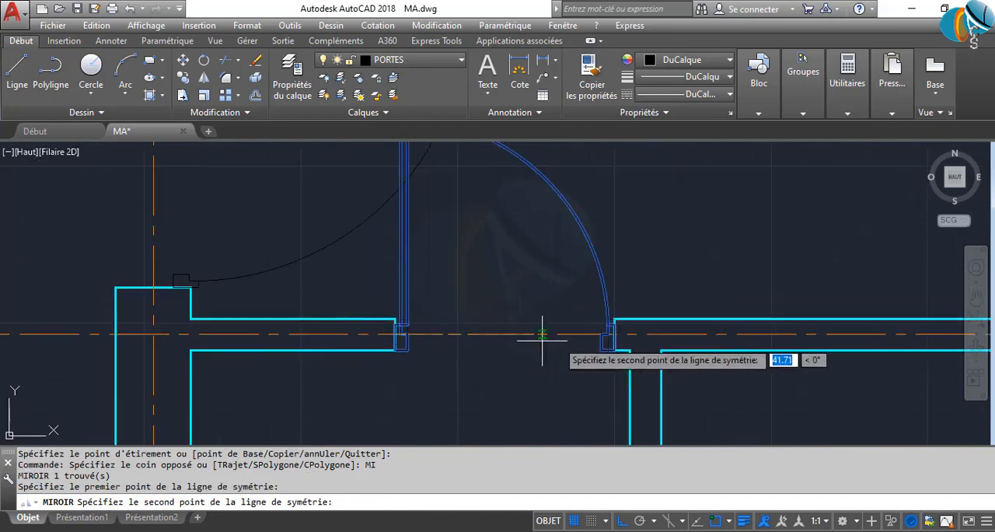
left_click(741, 335)
left_click(768, 379)
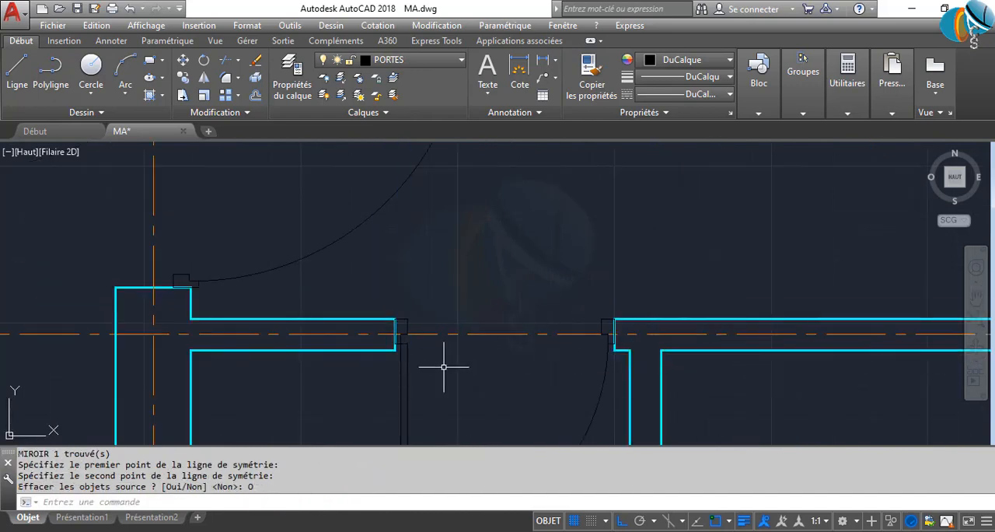
Mirror the lower left room's door across a vertical line through the middle of its opening, erasing the source door
middle_click_drag(509, 432, 448, 311)
left_click(484, 395)
left_click(432, 352)
key("Return")
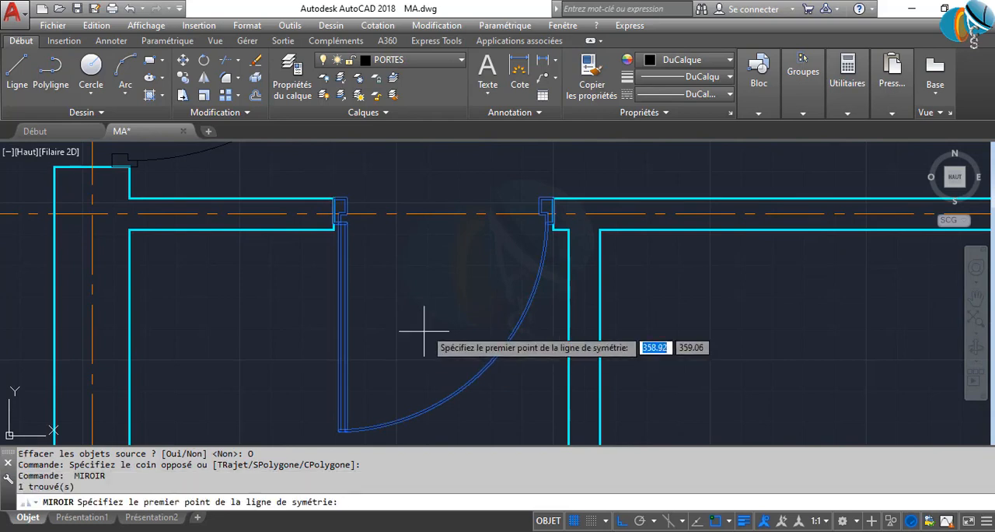
left_click(442, 213)
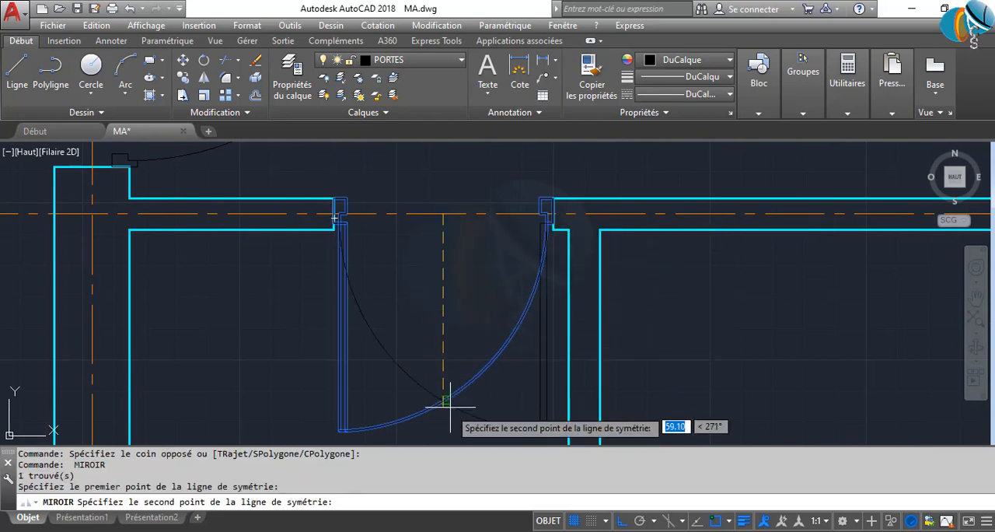
left_click(449, 431)
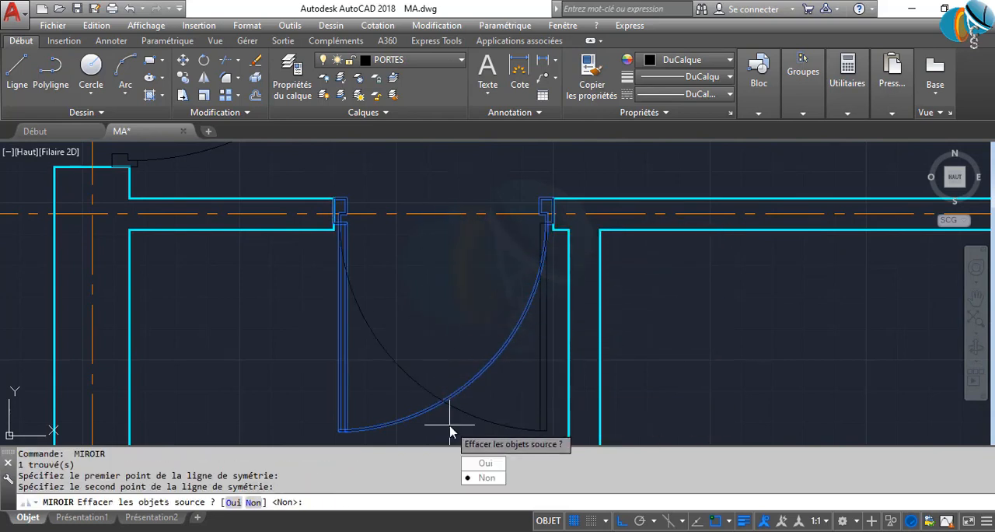
left_click(472, 466)
Move the mirrored lower left room's door by its base point onto the upper corner of the opening's right jamb
left_click(461, 371)
scroll(544, 216, "up", 4)
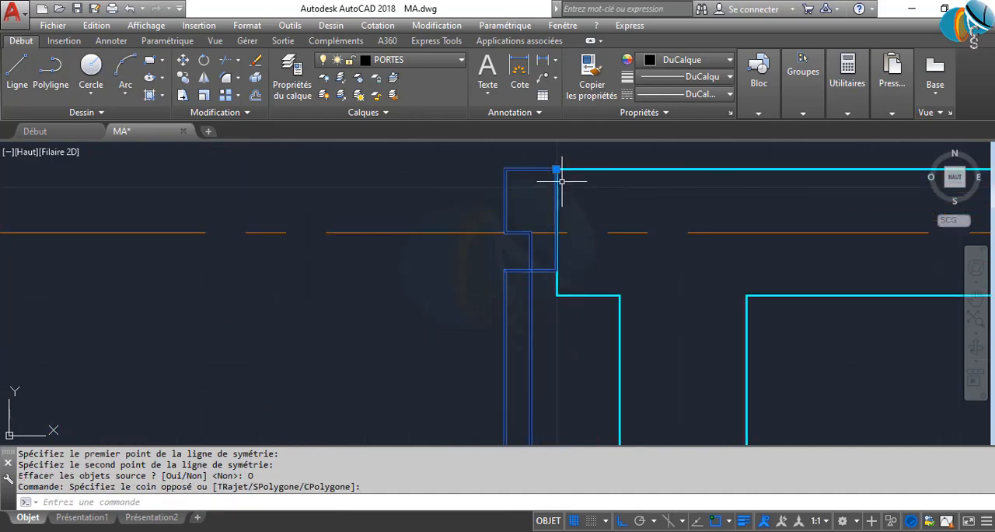
left_click(555, 168)
left_click(556, 169)
scroll(536, 256, "down", 6)
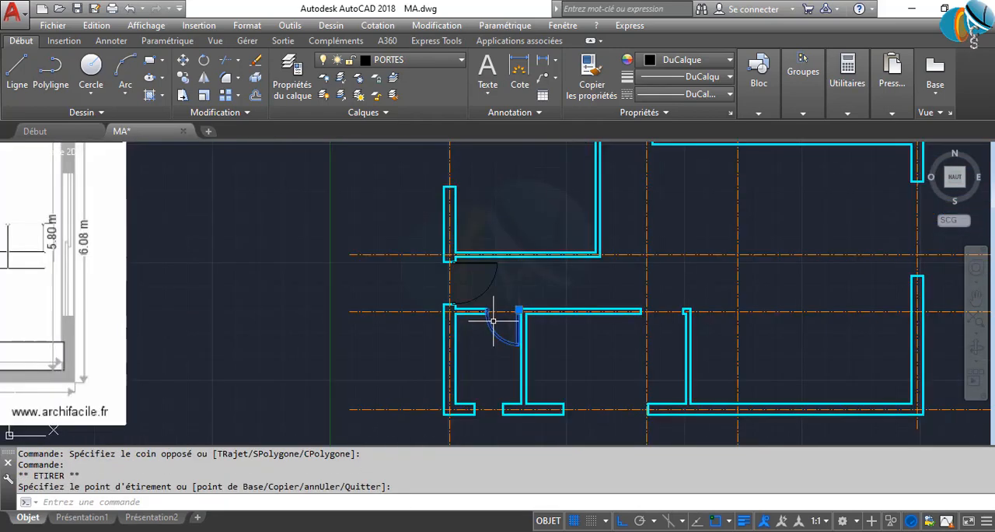
key("Escape")
scroll(514, 294, "up", 8)
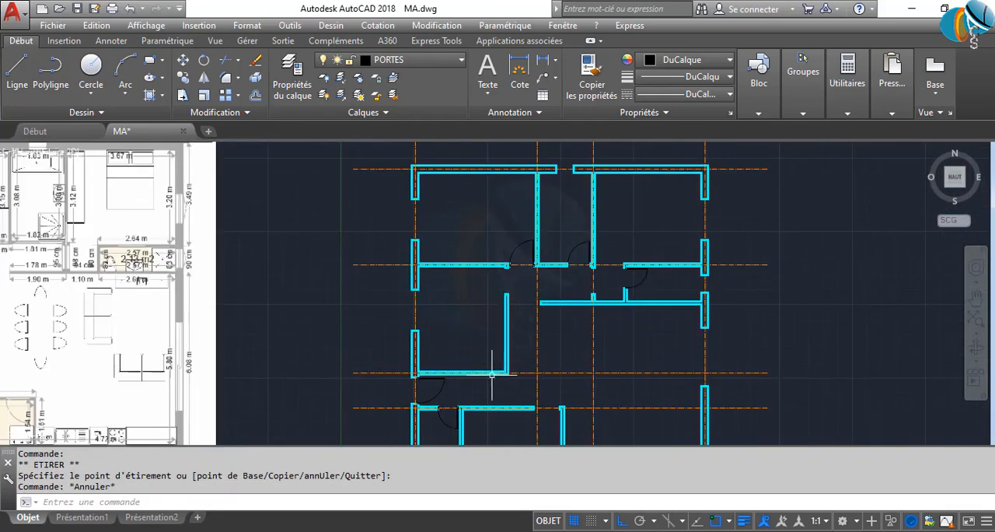
Copy the entrance door to the lower middle room's opening, the left room's opening and the opening at the corridor's end
left_click(399, 364)
type("CP")
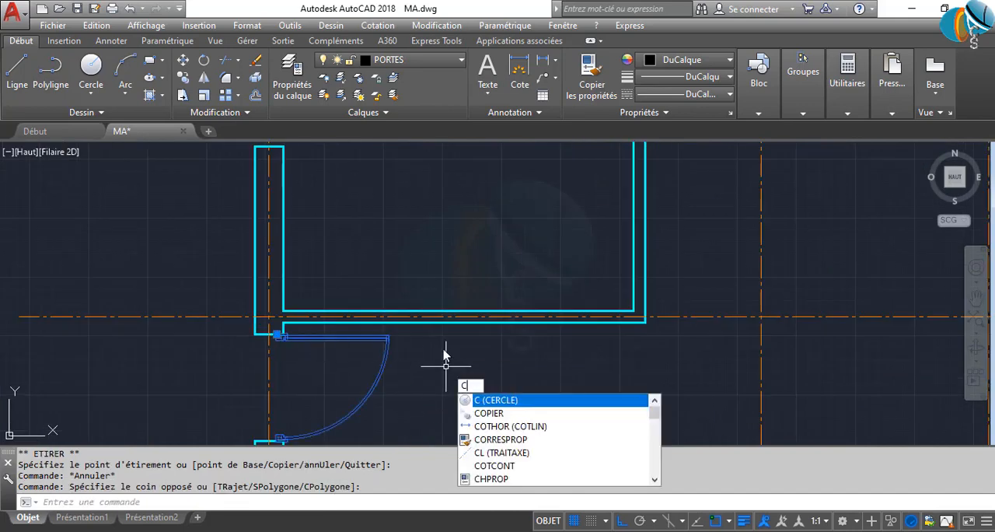
key("Return")
left_click(257, 340)
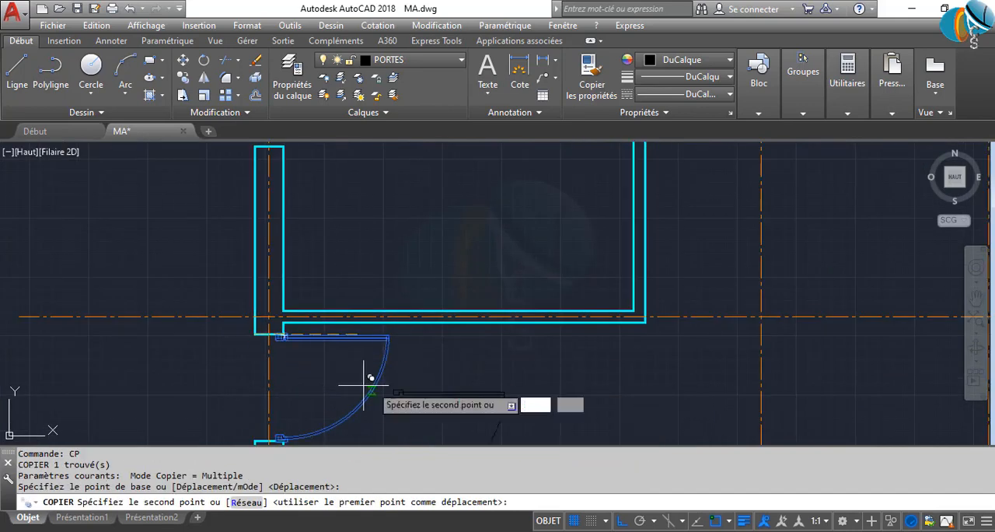
middle_click_drag(455, 407, 422, 262)
left_click(716, 319)
scroll(690, 281, "down", 4)
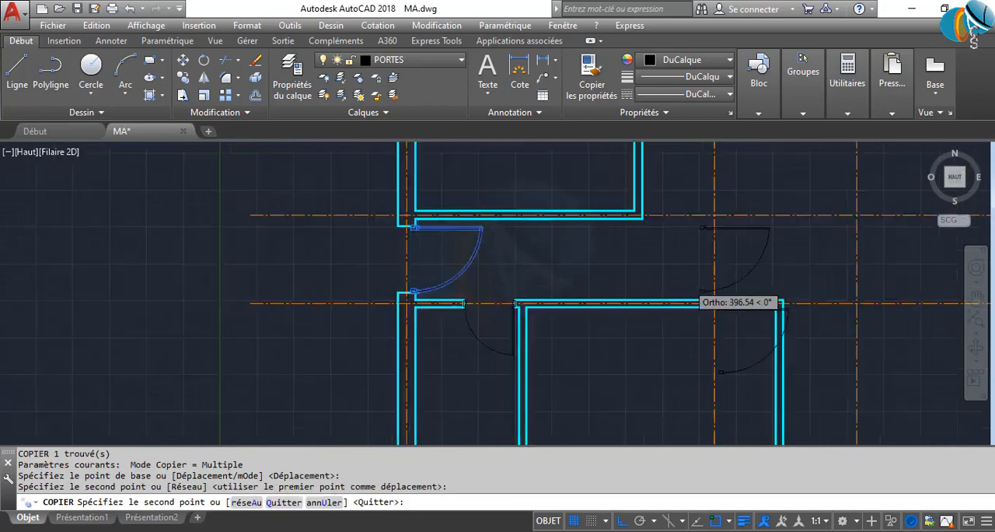
middle_click_drag(671, 204, 622, 408)
left_click(602, 293)
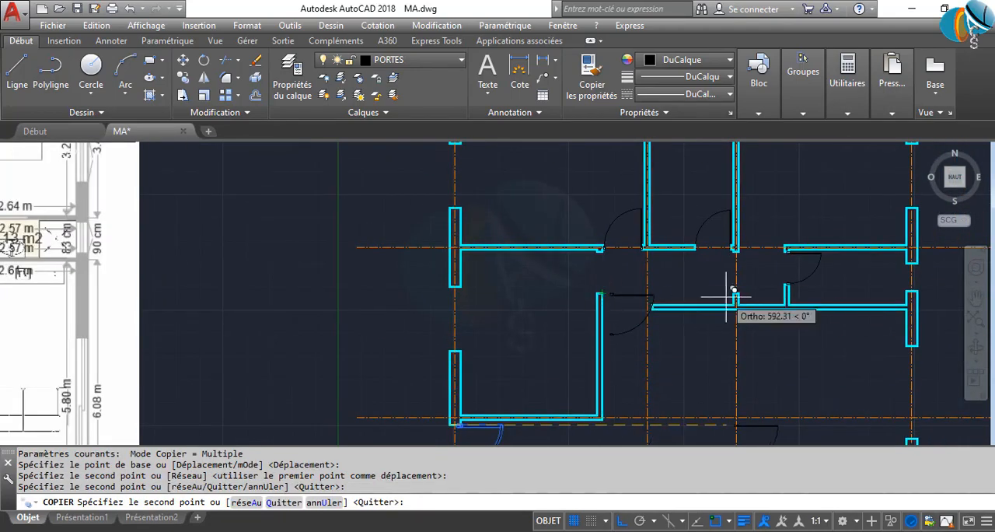
left_click(733, 293)
key("Escape")
Rotate the copied door at the lower middle room's opening by 270°
mouse_move(653, 363)
middle_mouse_down()
mouse_move(623, 289)
mouse_move(579, 288)
middle_mouse_up()
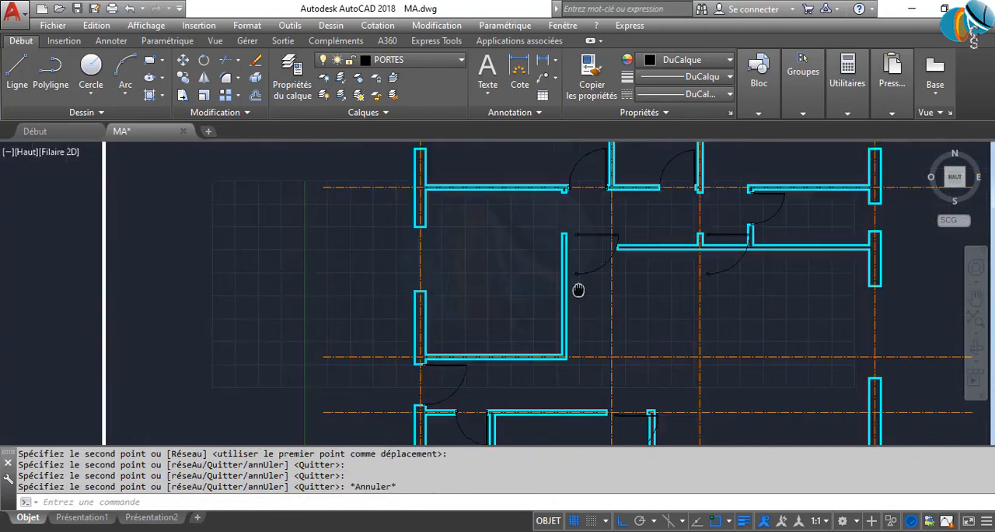
scroll(577, 282, "down", 2)
scroll(612, 368, "up", 6)
left_click(638, 438)
left_click(588, 407)
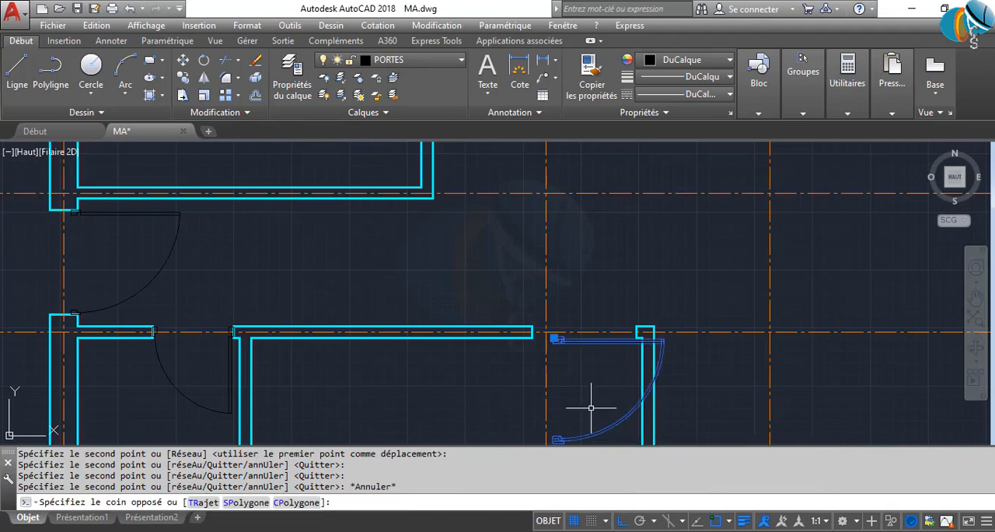
scroll(580, 347, "up", 3)
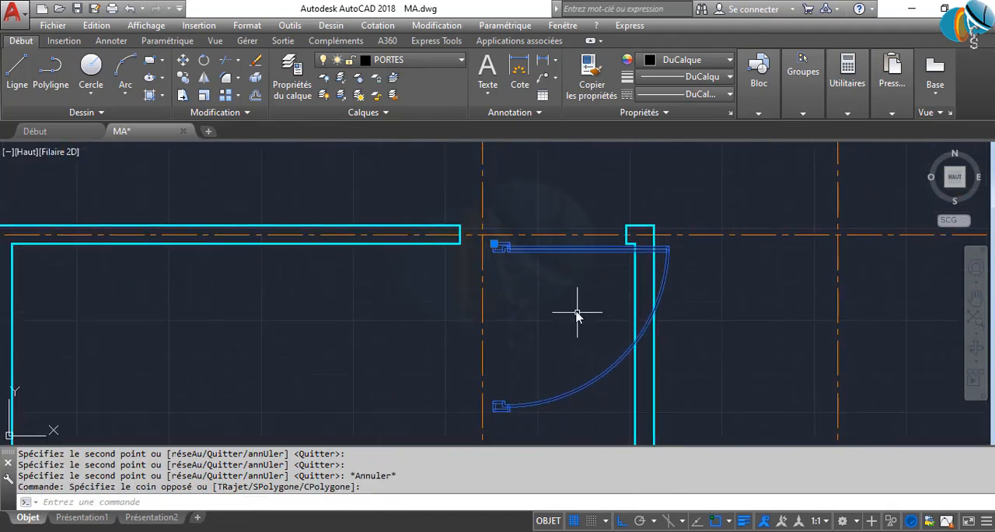
type("ro")
key("Return")
left_click(574, 259)
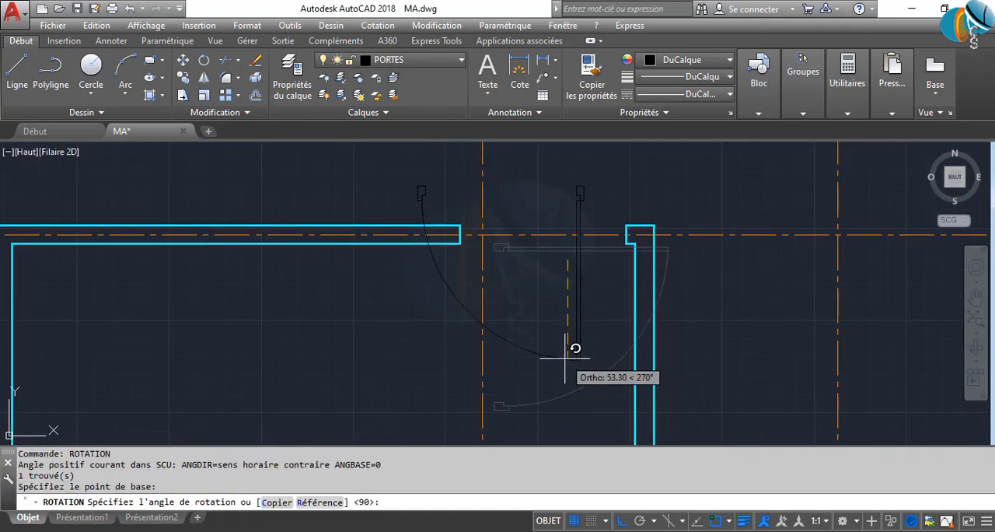
left_click(602, 383)
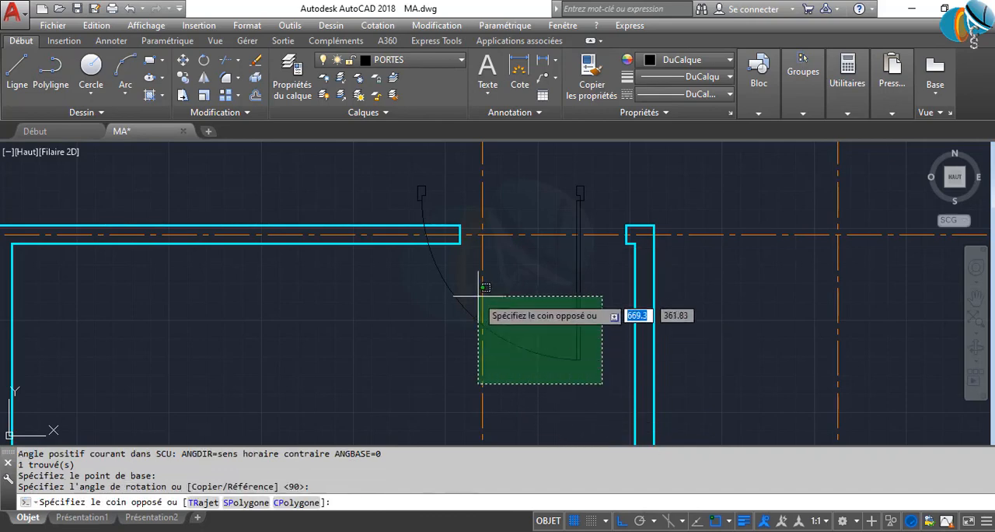
key("Escape")
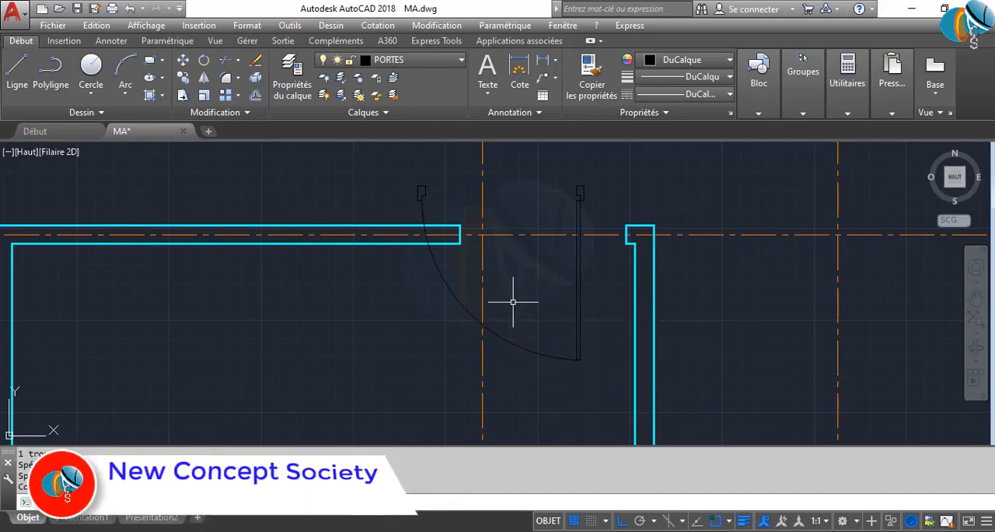
Move the rotated door by its base point onto the upper corner of the lower middle room opening's right jamb
left_click(603, 374)
left_click(542, 308)
left_click(579, 189)
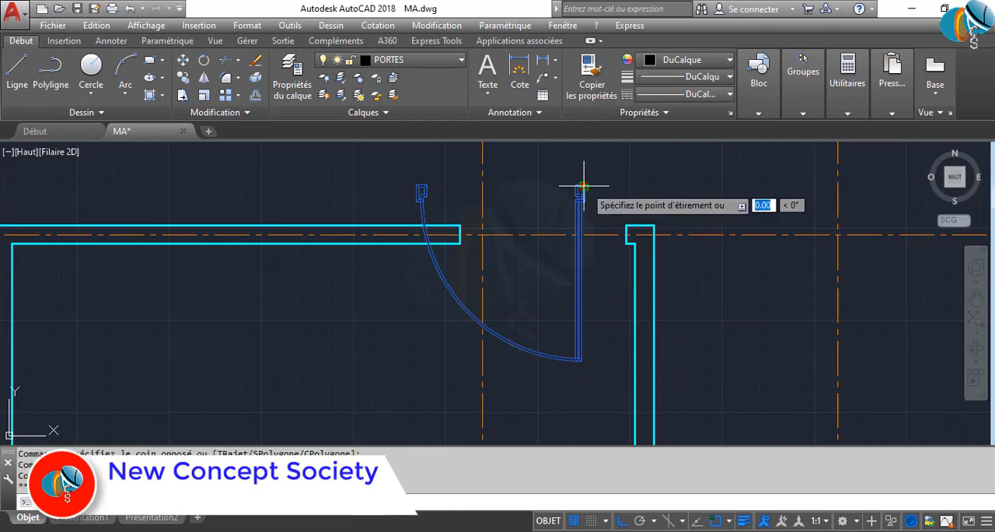
left_click(626, 234)
scroll(619, 233, "up", 4)
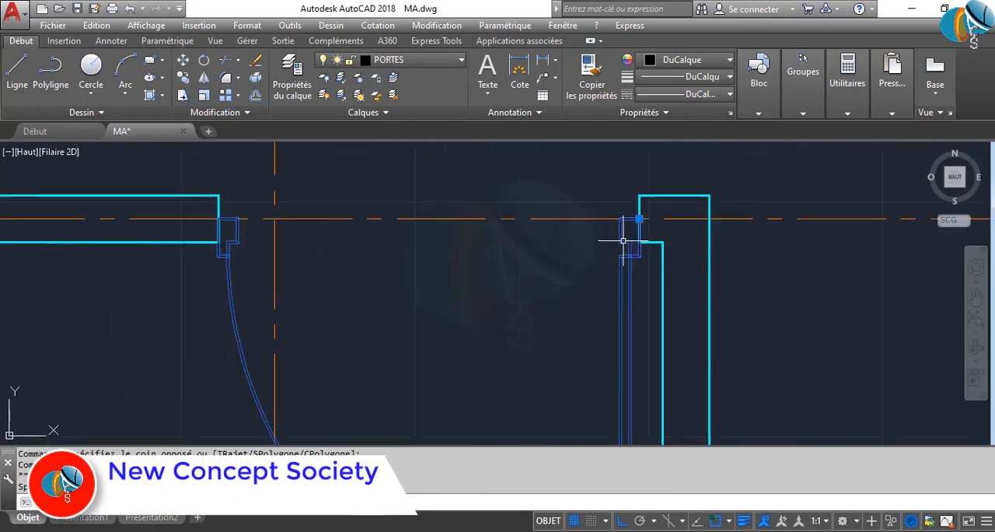
left_click(645, 205)
left_click(655, 161)
scroll(507, 278, "down", 6)
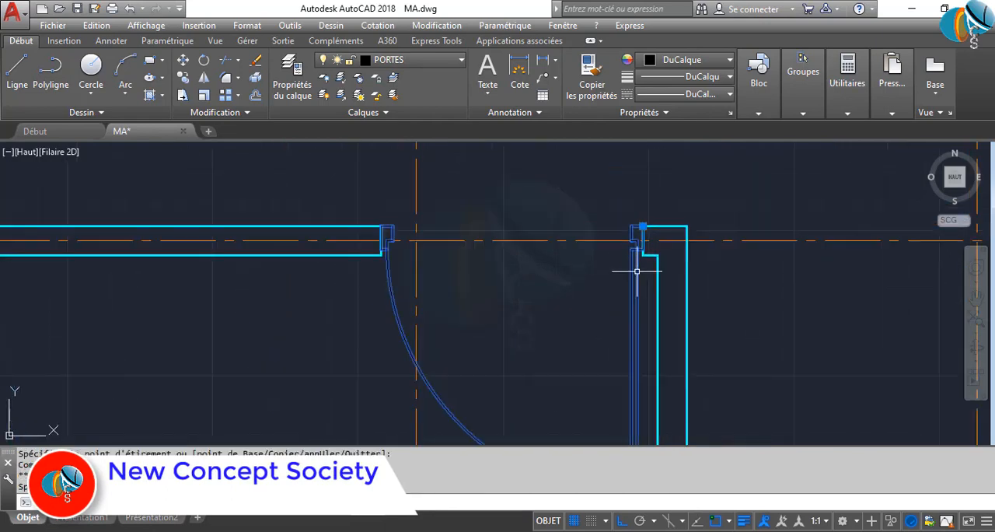
Move the left room's copied door by its base point onto the lower-left corner of the opening's upper jamb
middle_click_drag(507, 279, 506, 371)
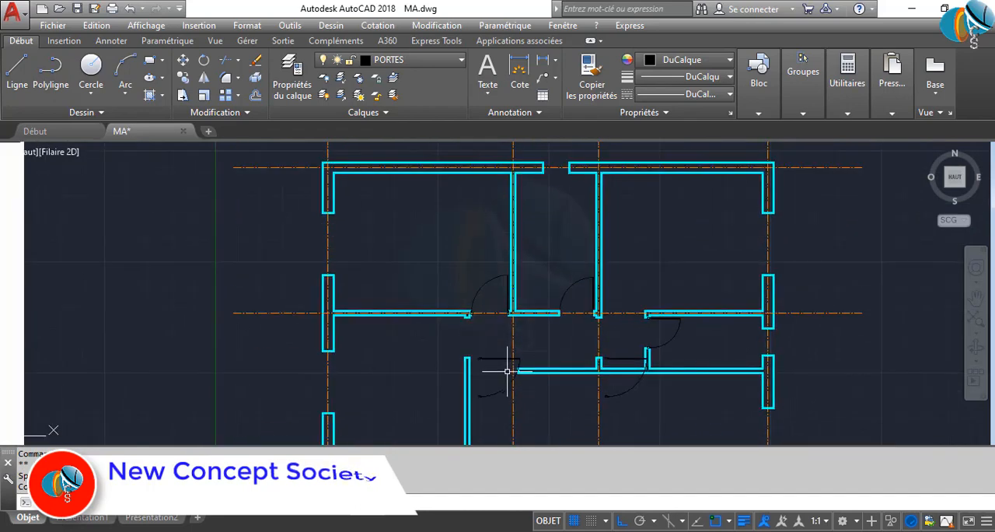
scroll(507, 374, "up", 4)
left_click(455, 304)
left_click(436, 337)
left_click(431, 329)
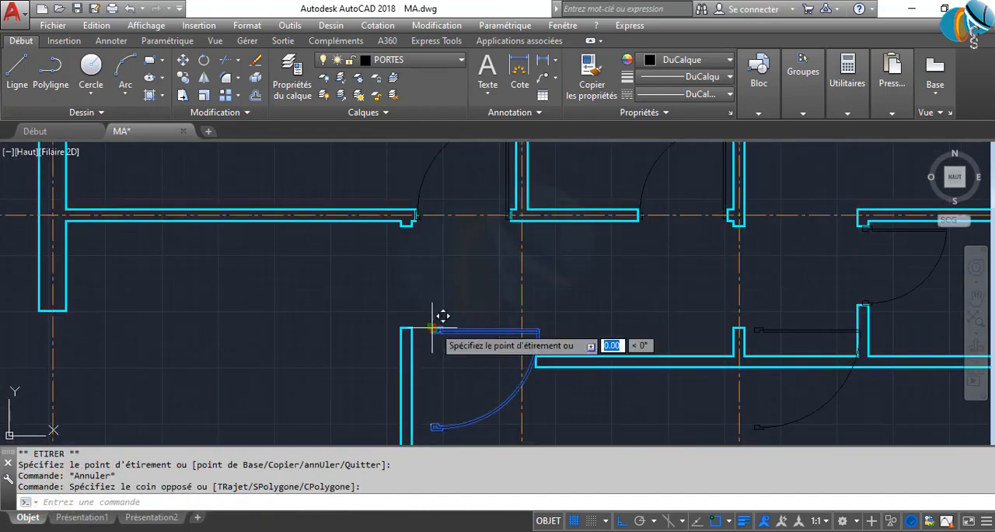
scroll(435, 319, "up", 4)
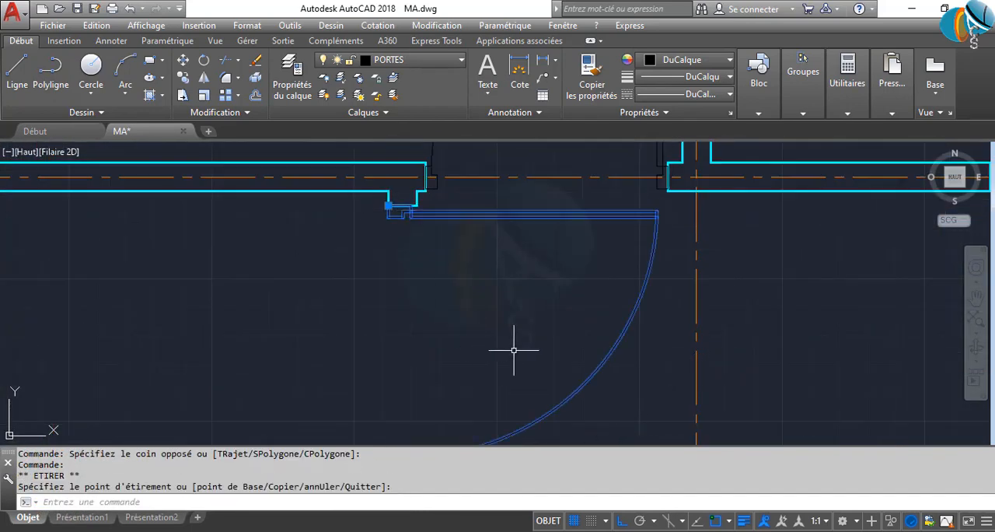
Mirror the left room's door across the vertical line through the middle of its two jambs, keeping the source door
key("Return")
middle_click_drag(487, 329, 507, 188)
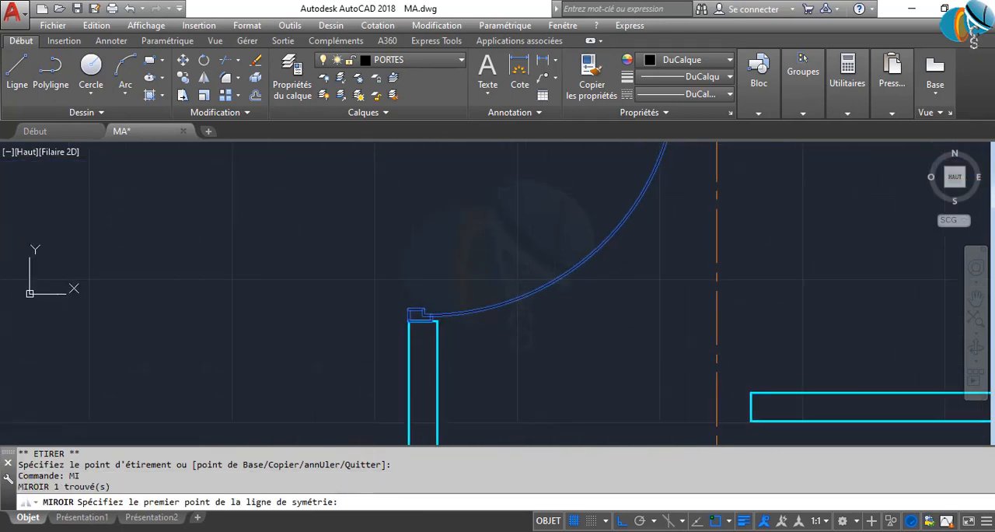
left_click(423, 324)
middle_click_drag(446, 234, 464, 428)
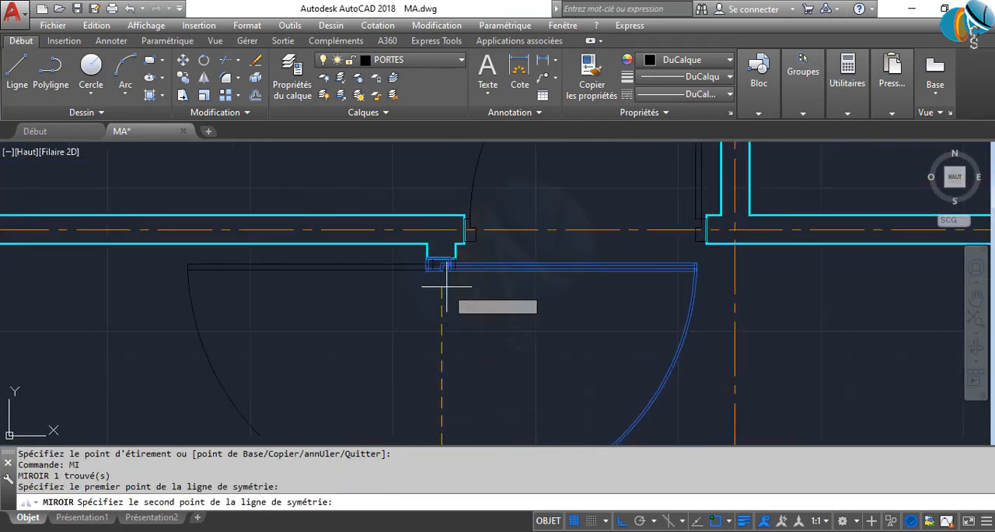
scroll(446, 257, "up", 4)
left_click(433, 265)
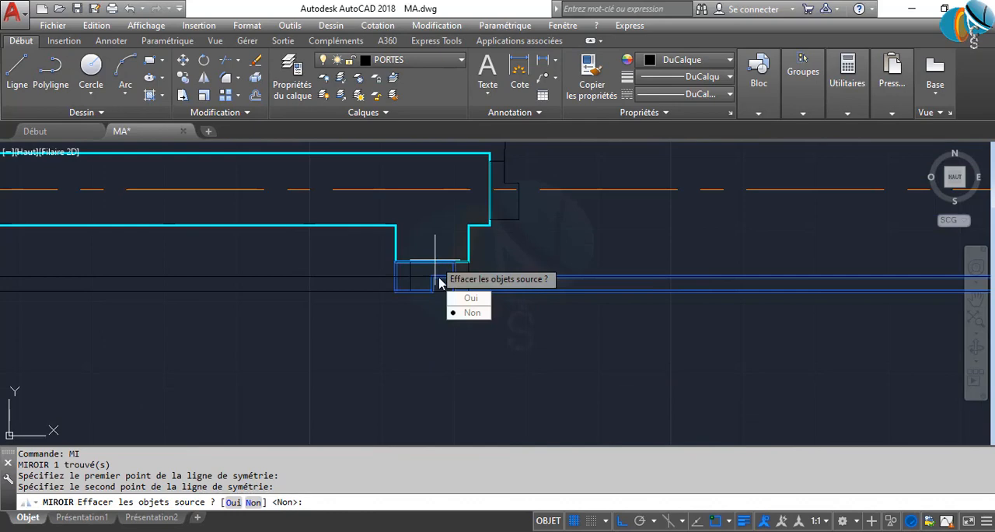
left_click(470, 312)
scroll(486, 296, "down", 5)
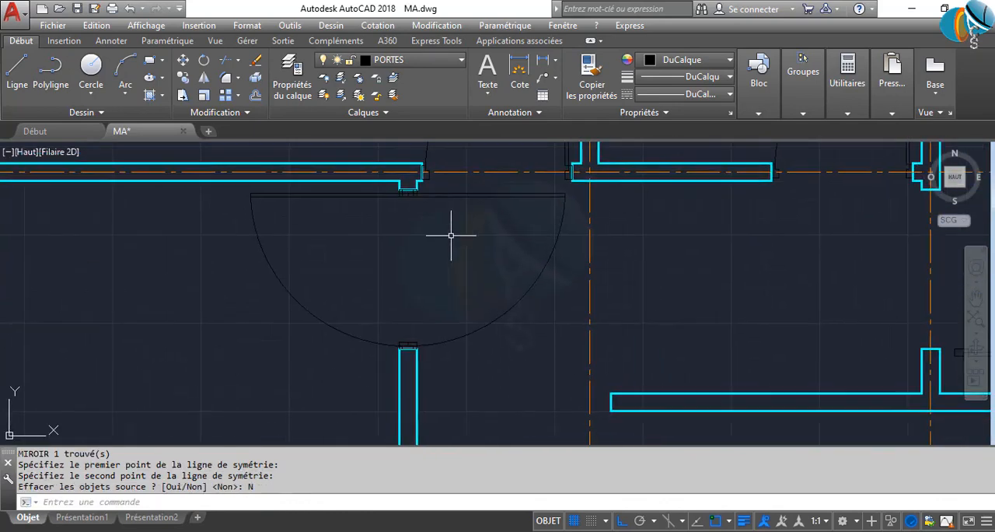
Delete the left room's original door that swings into the corridor
left_click(531, 362)
left_click(430, 235)
key("Delete")
key("Return")
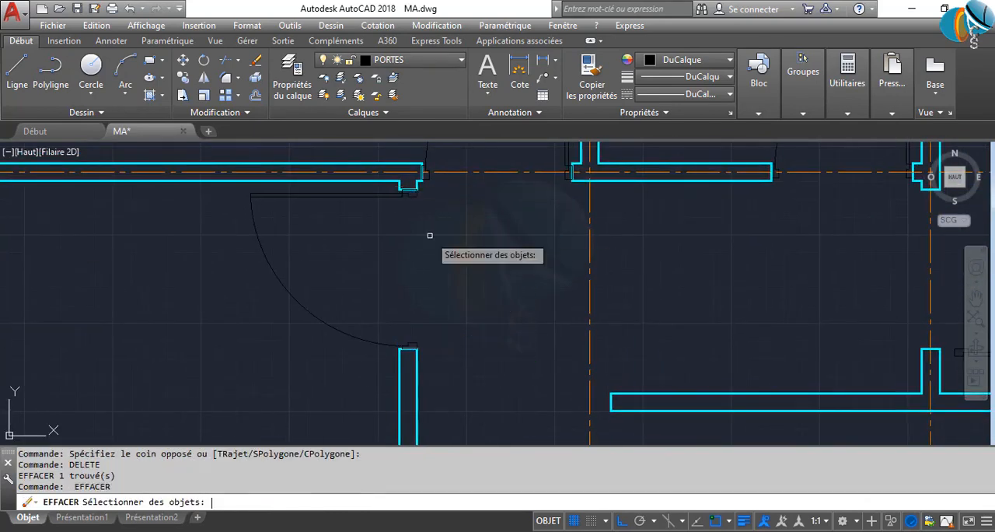
middle_click_drag(574, 334, 361, 318)
key("Return")
Move the copied door at the corridor's end by its base point onto the lower-left corner of the opening's upper jamb
middle_click_drag(629, 308, 266, 293)
left_click(421, 342)
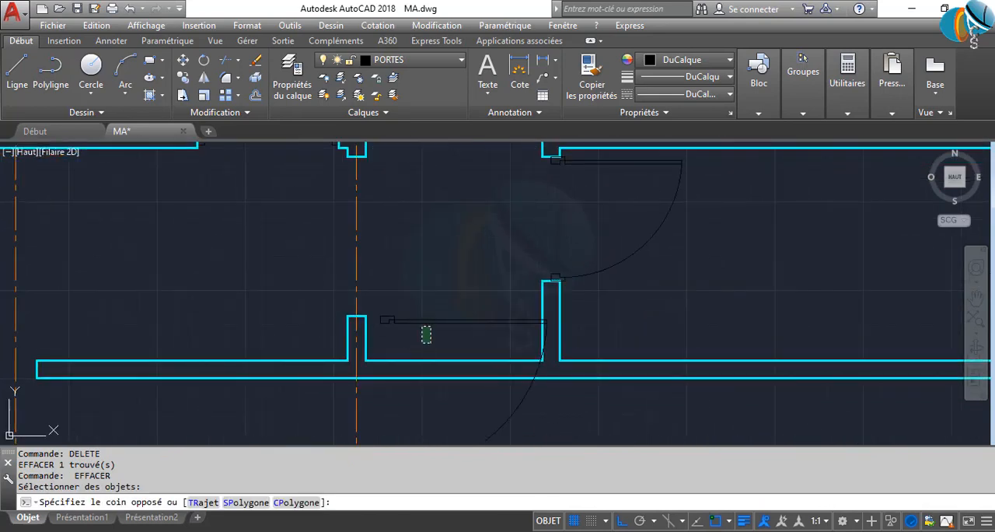
left_click(421, 342)
left_click(389, 293)
left_click(433, 342)
left_click(390, 295)
left_click(407, 328)
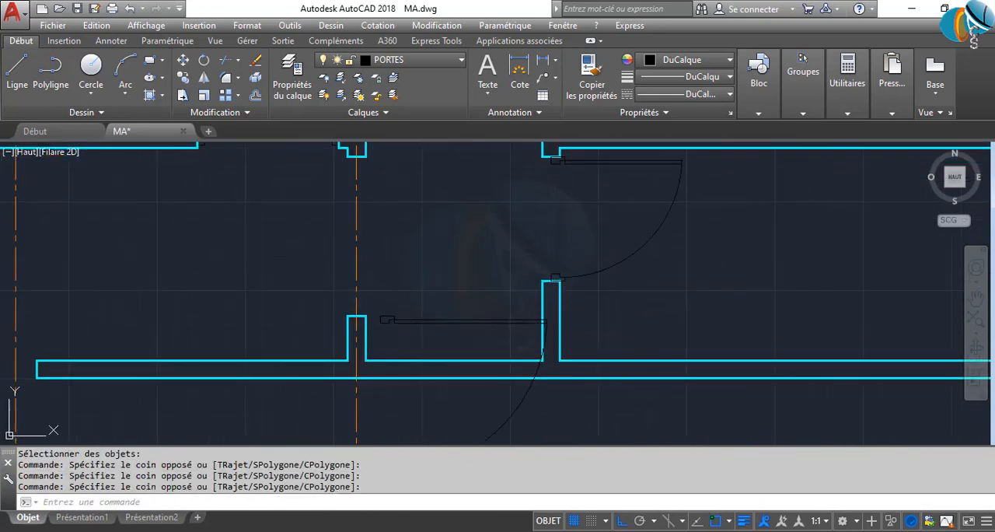
left_click(408, 336)
left_click(377, 275)
left_click(380, 316)
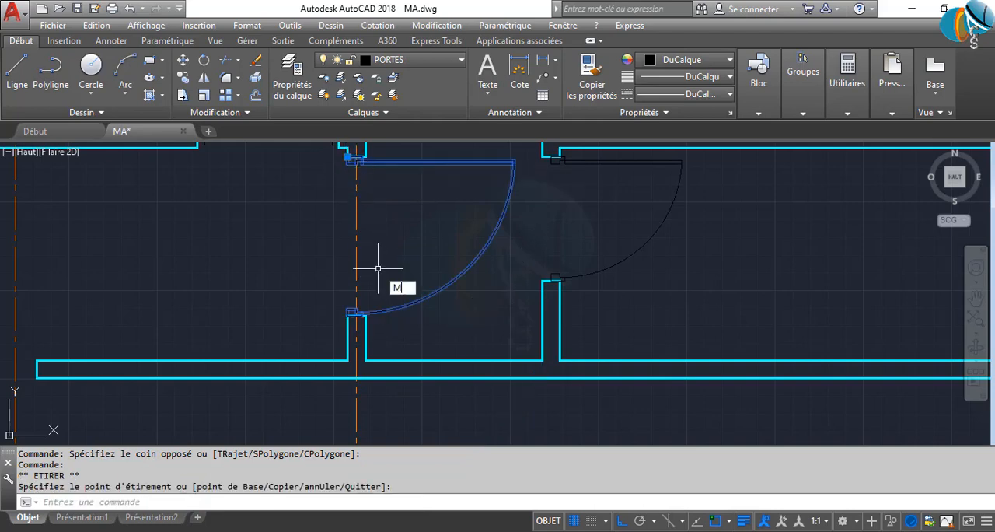
Mirror the corridor-end door across a horizontal line through the middle of its opening, erasing the source door
type("MI")
key("Return")
left_click(356, 242)
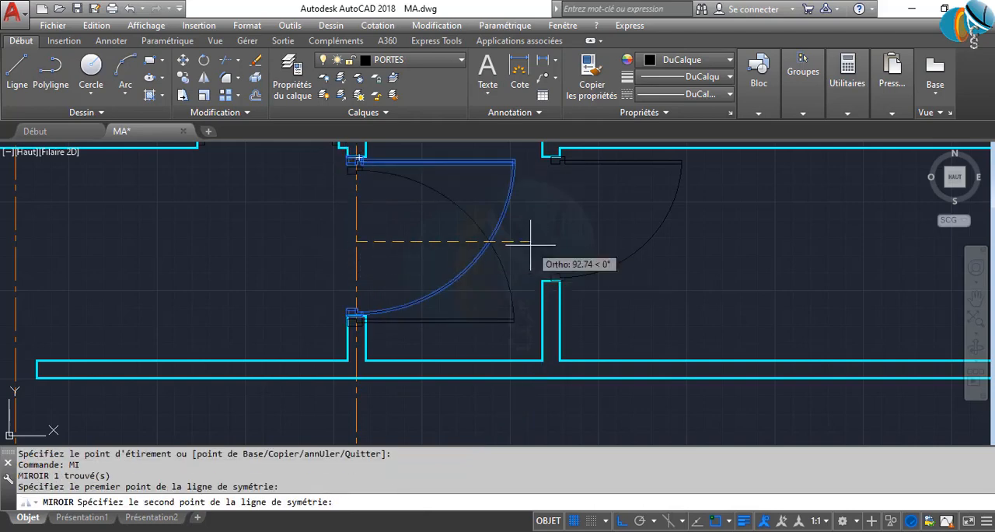
left_click(578, 242)
left_click(668, 284)
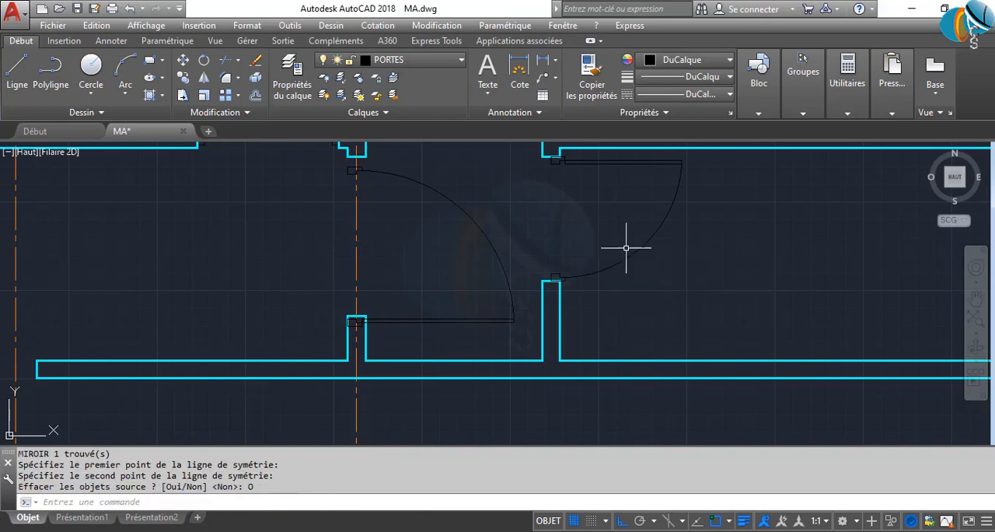
Move the mirrored corridor-end door by its base point onto the upper-left corner of the opening's lower jamb
left_click(503, 247)
scroll(360, 331, "up", 3)
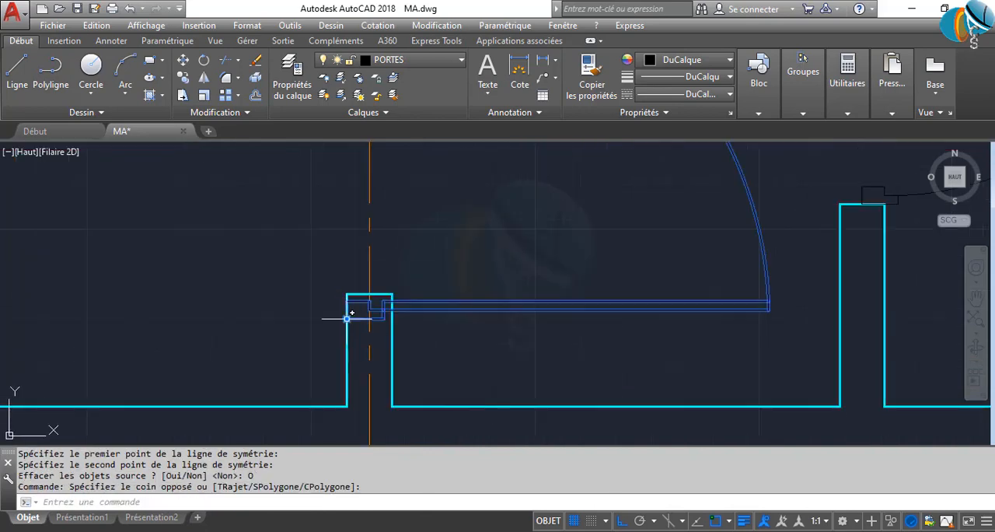
left_click(348, 318)
scroll(366, 318, "down", 5)
key("Escape")
key("Escape")
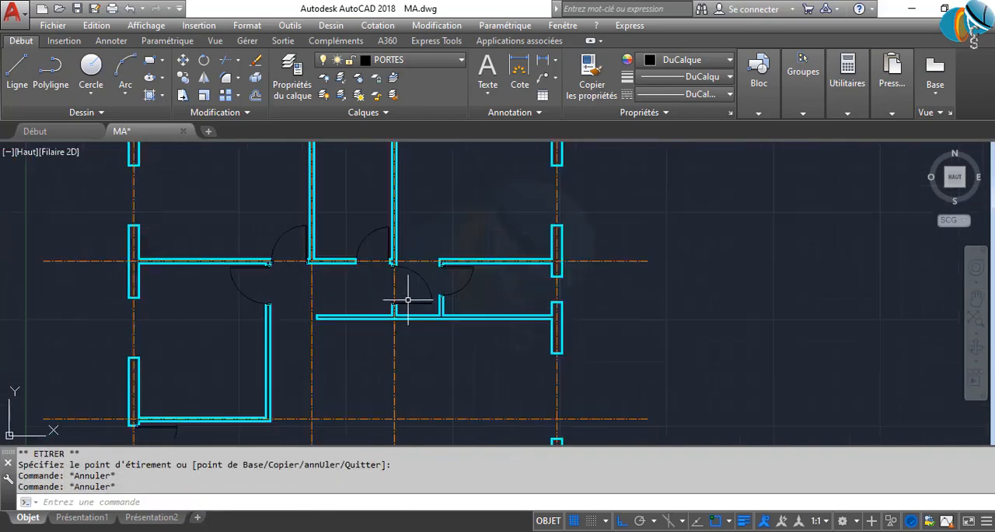
scroll(410, 297, "down", 2)
middle_click_drag(417, 279, 472, 199)
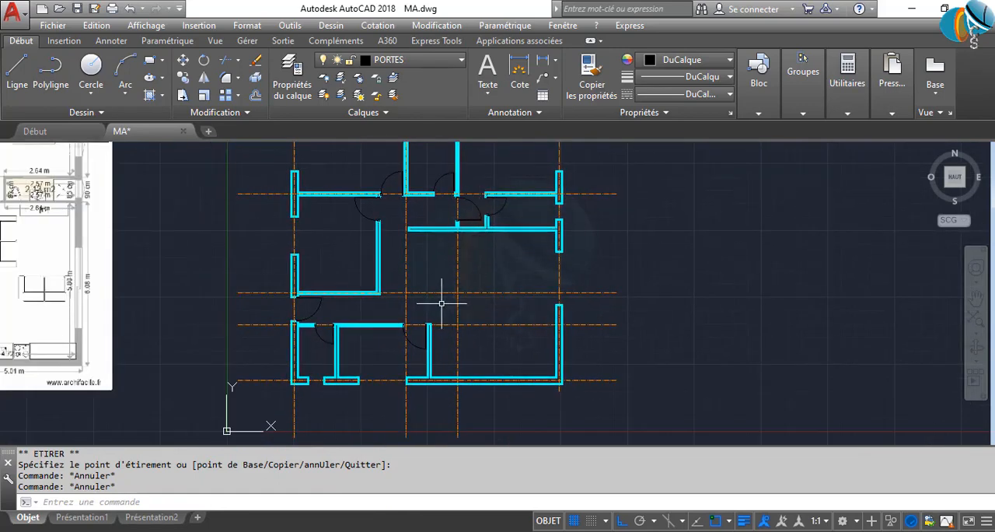
Make Fenetres the current layer and draw a line along the outer face of the large opening in the right exterior wall
left_click(432, 62)
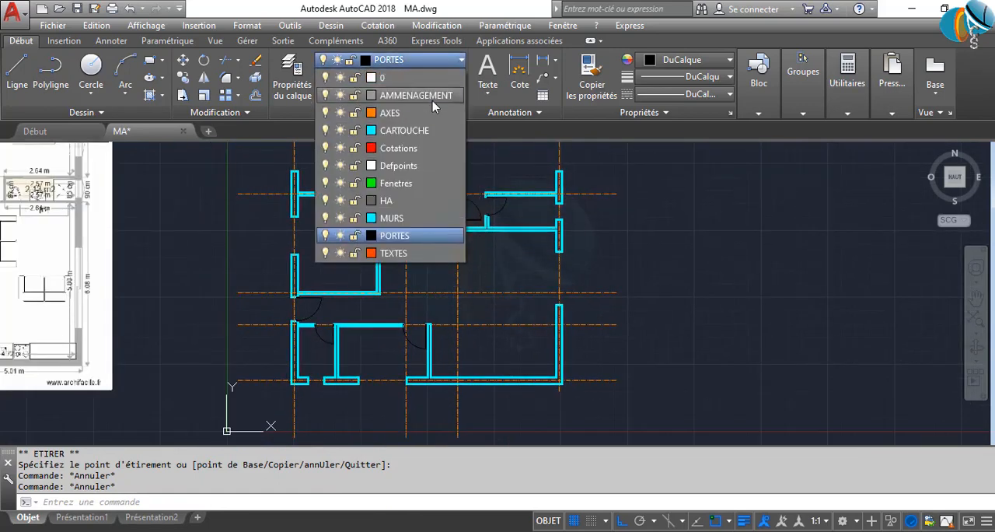
left_click(365, 172)
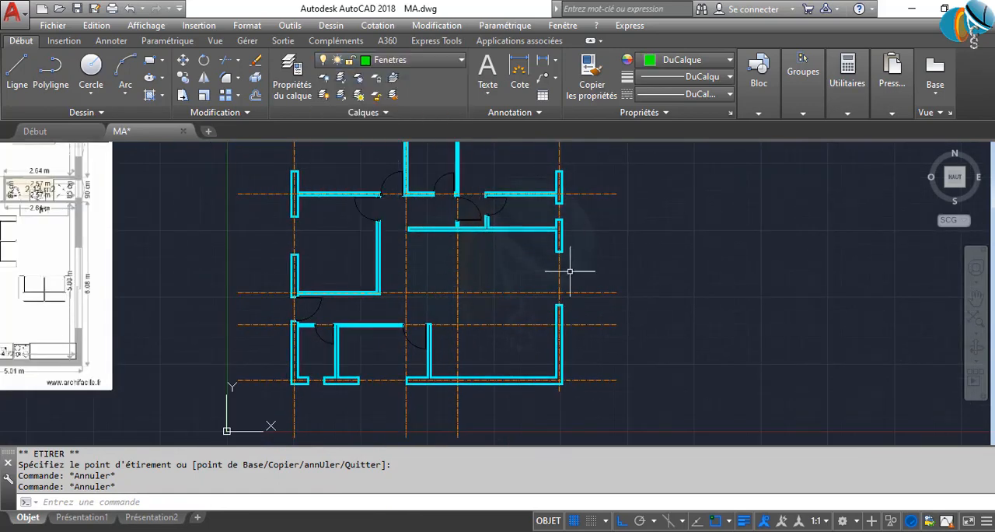
scroll(572, 263, "up", 2)
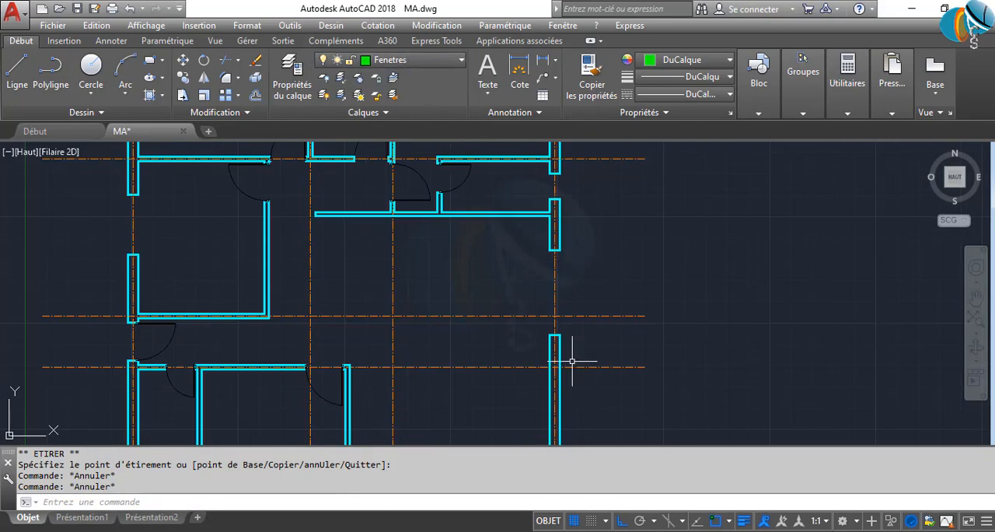
middle_click_drag(572, 360, 482, 361)
scroll(482, 361, "up", 2)
type("L")
key("Return")
scroll(475, 337, "up", 4)
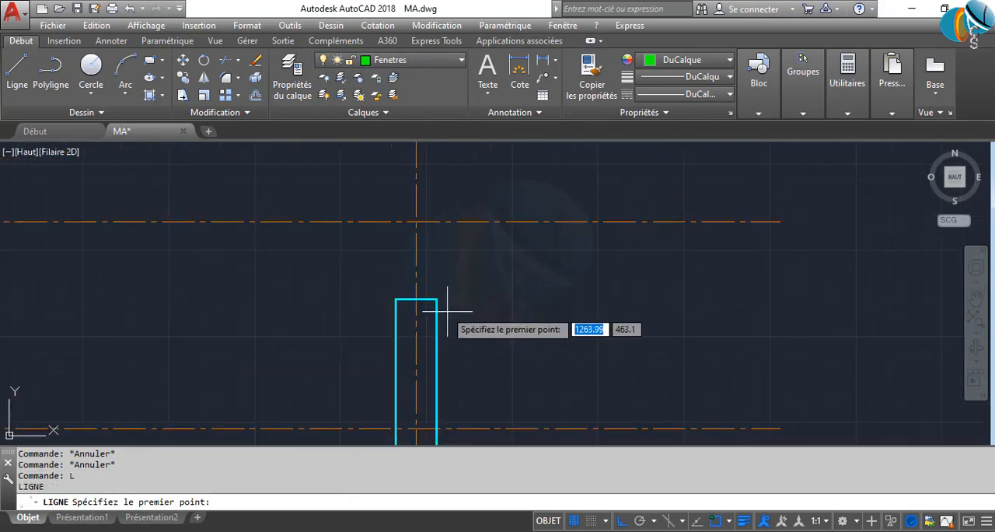
left_click(439, 299)
middle_click_drag(449, 209, 465, 434)
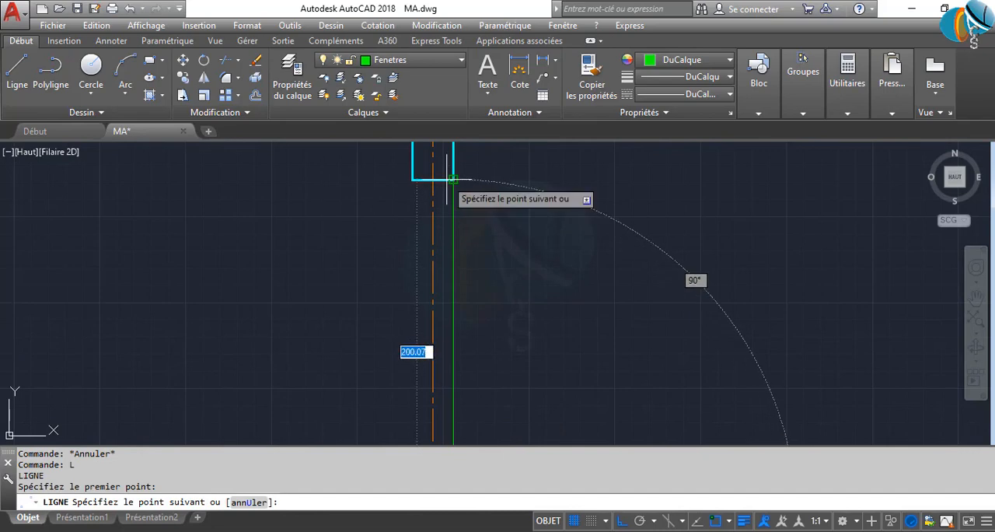
left_click(447, 179)
key("Return")
Draw a second line along the inner face of the right exterior wall's opening, from jamb to jamb
middle_click_drag(518, 362, 523, 245)
scroll(523, 245, "down", 2)
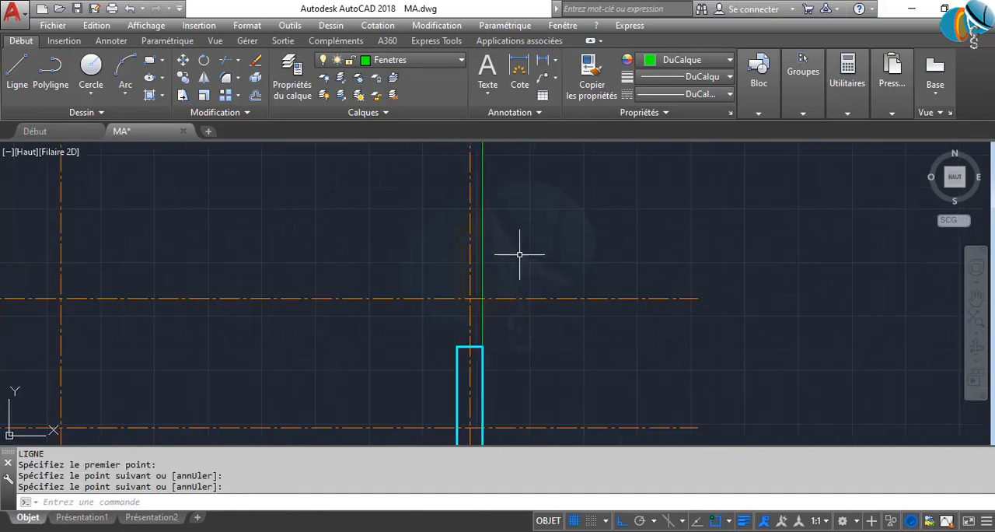
middle_click_drag(469, 316, 470, 342)
key("Return")
left_click(458, 374)
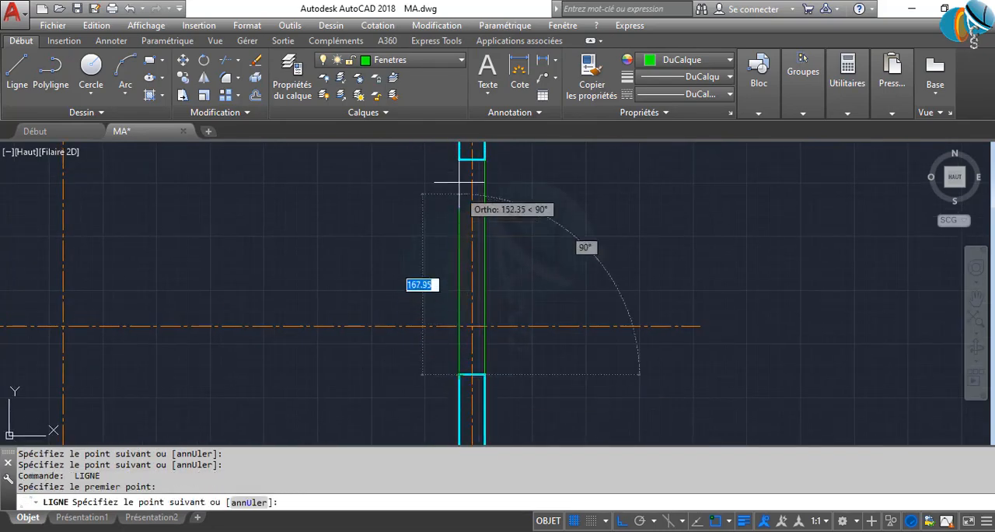
left_click(459, 159)
key("Return")
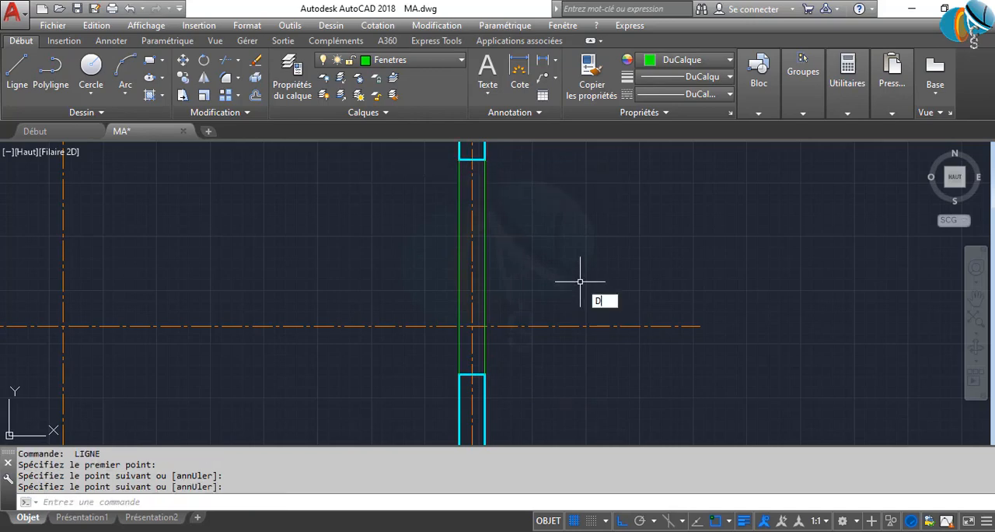
Offset the right window's inner line by 5 toward the outside, and offset the resulting line by 5 again
key("Return")
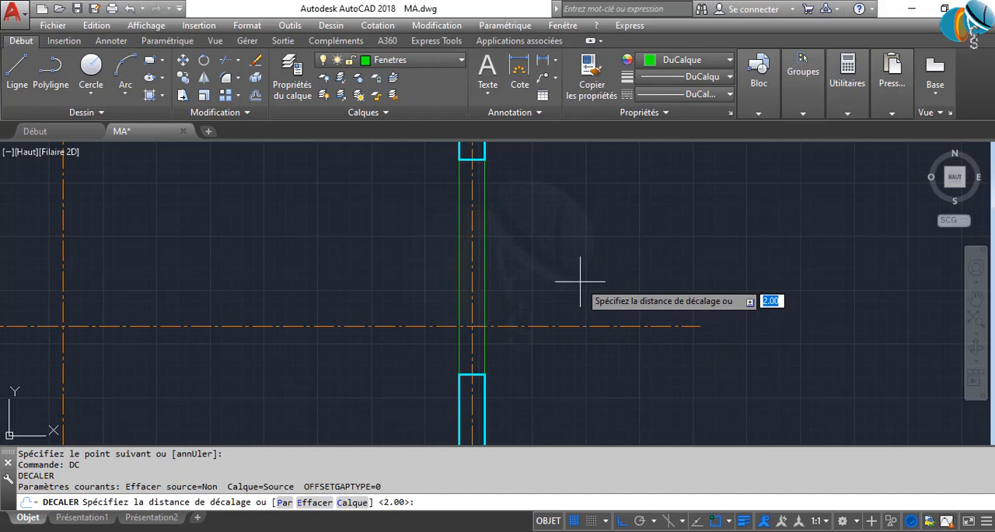
type("5")
key("Return")
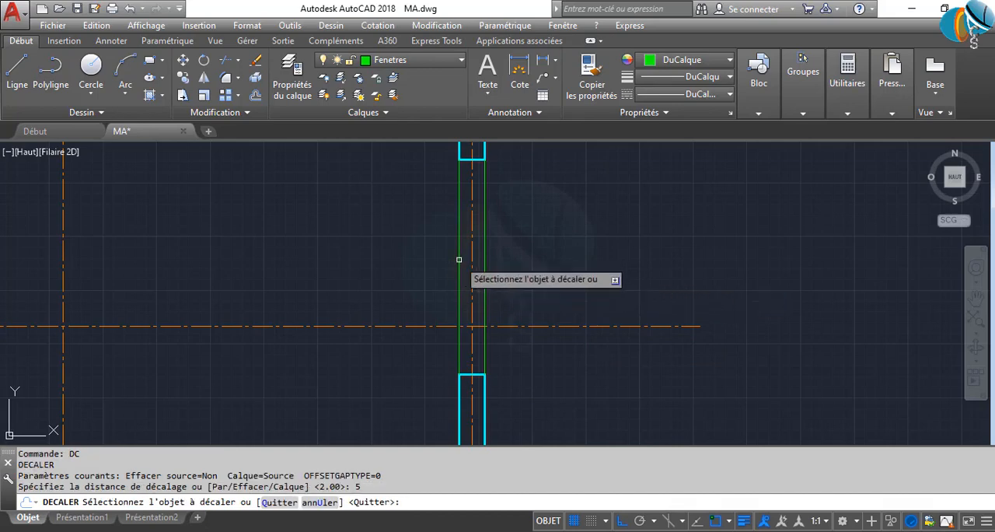
left_click(459, 266)
left_click(525, 268)
left_click(465, 258)
left_click(546, 266)
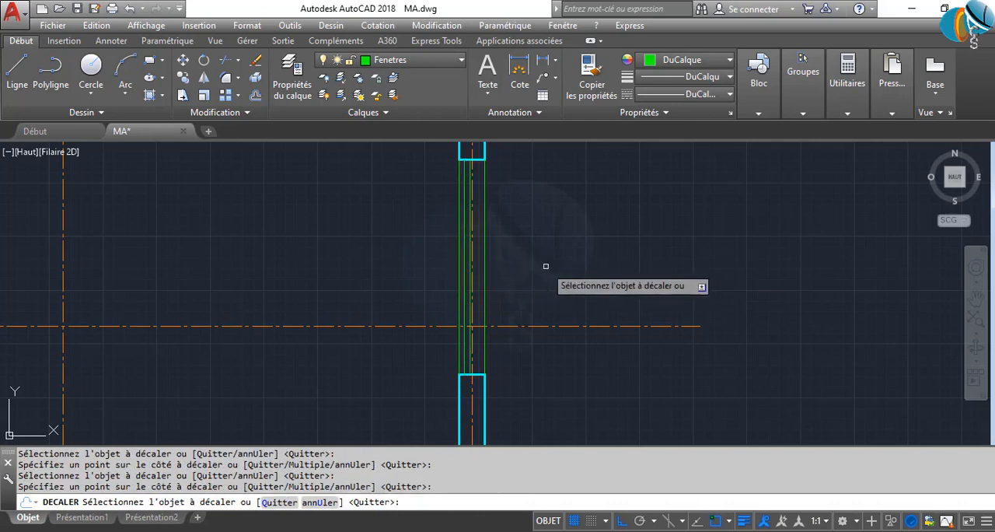
key("Return")
Draw lines along the inner and outer faces of the wide opening in the bottom exterior wall
scroll(667, 305, "down", 2)
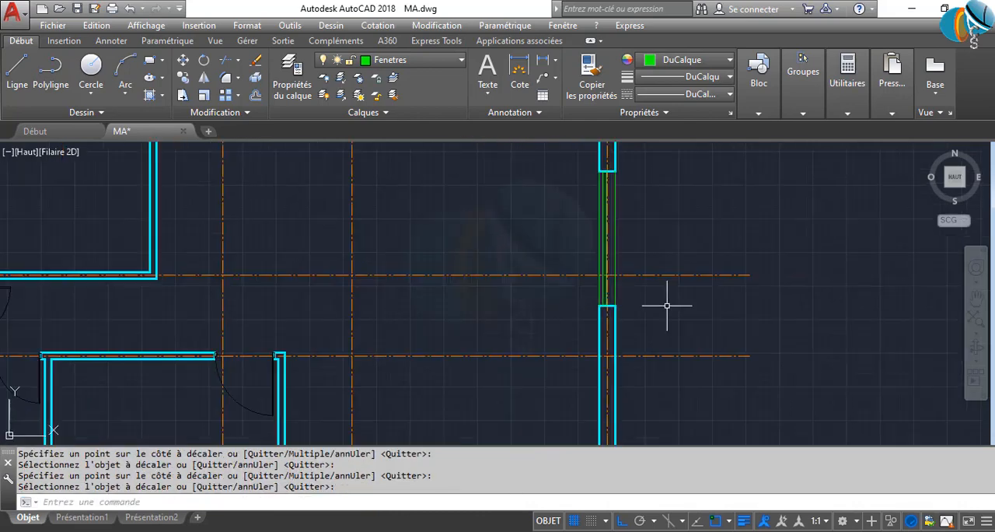
scroll(573, 280, "up", 4)
scroll(573, 257, "down", 3)
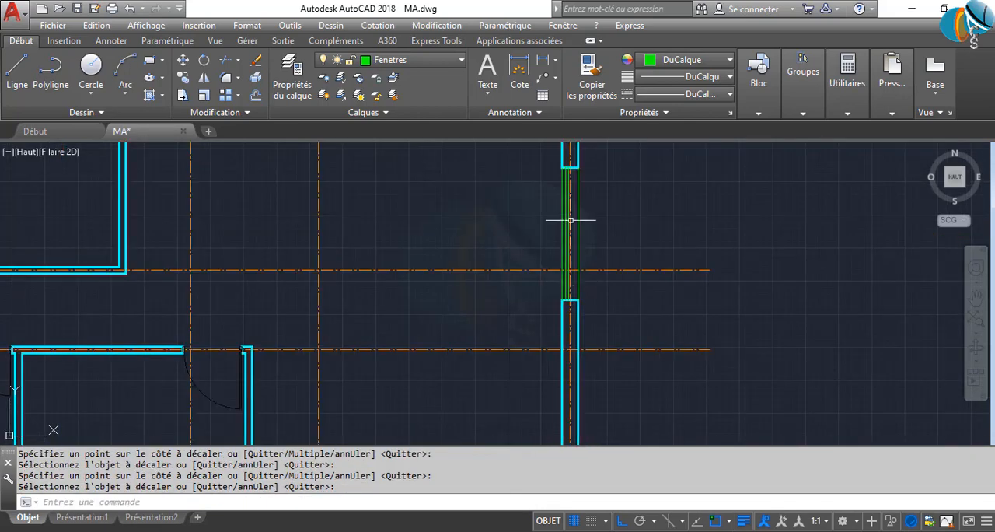
scroll(365, 355, "up", 4)
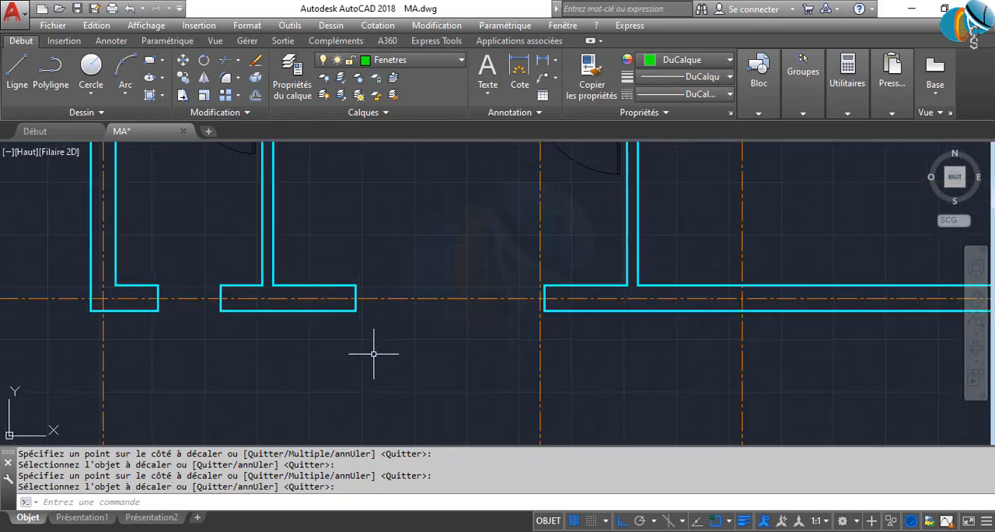
scroll(385, 338, "up", 4)
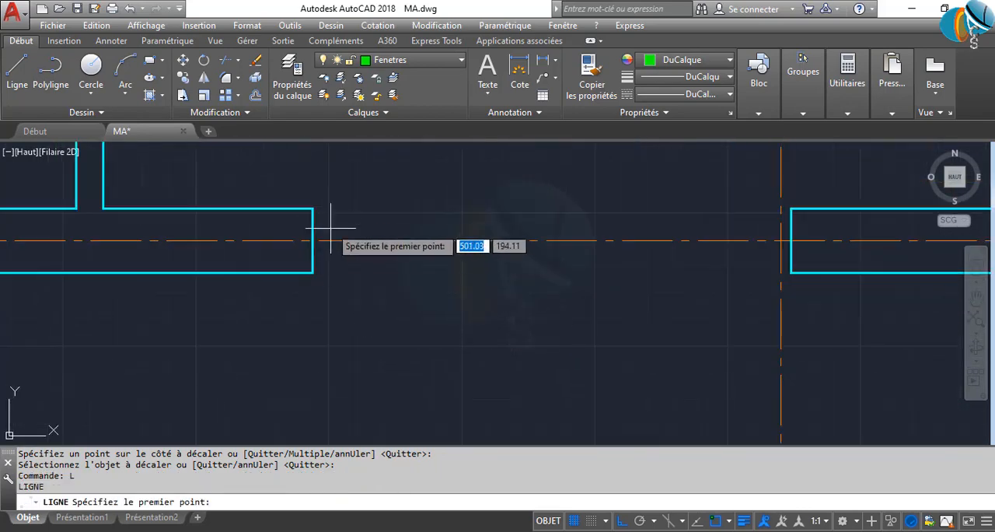
left_click(312, 208)
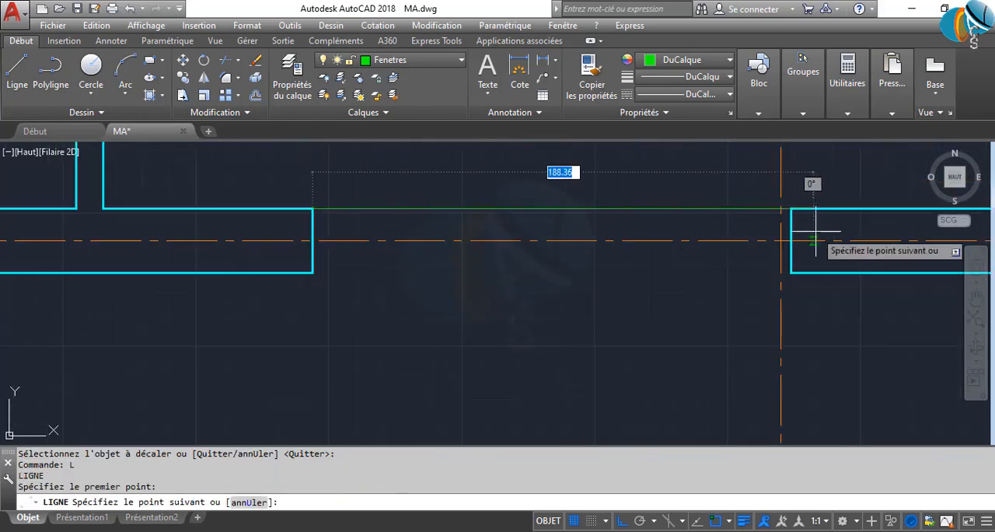
left_click(761, 238)
key("Return")
key("Return")
left_click(312, 272)
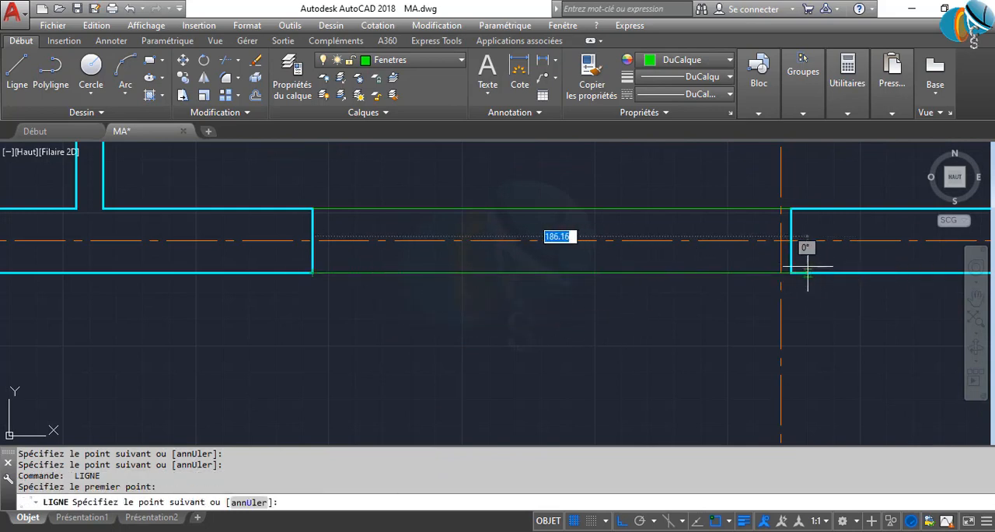
left_click(791, 272)
key("Return")
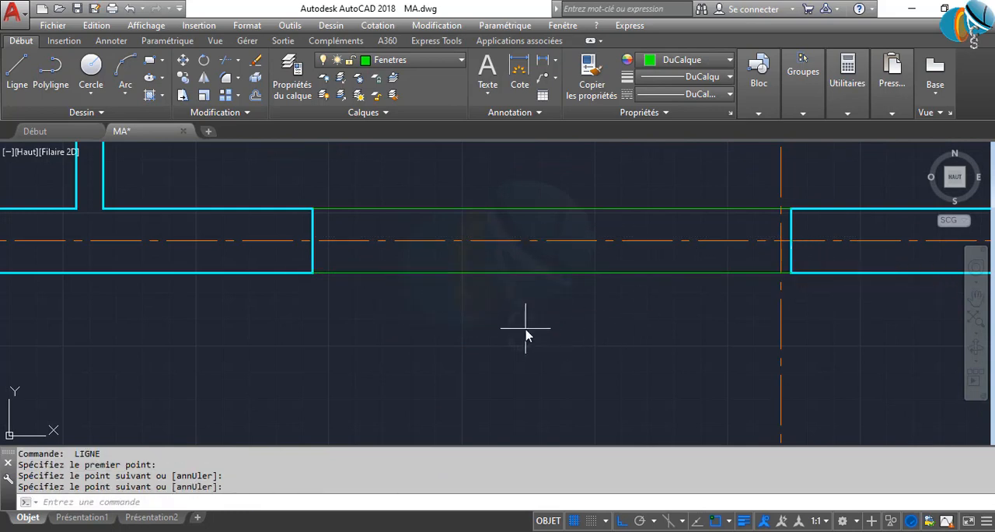
Offset the wide bottom window's inner line by 5 toward the outside, and offset the resulting line by 5 again
type("dc")
key("Return")
key("Return")
left_click(527, 208)
left_click(533, 221)
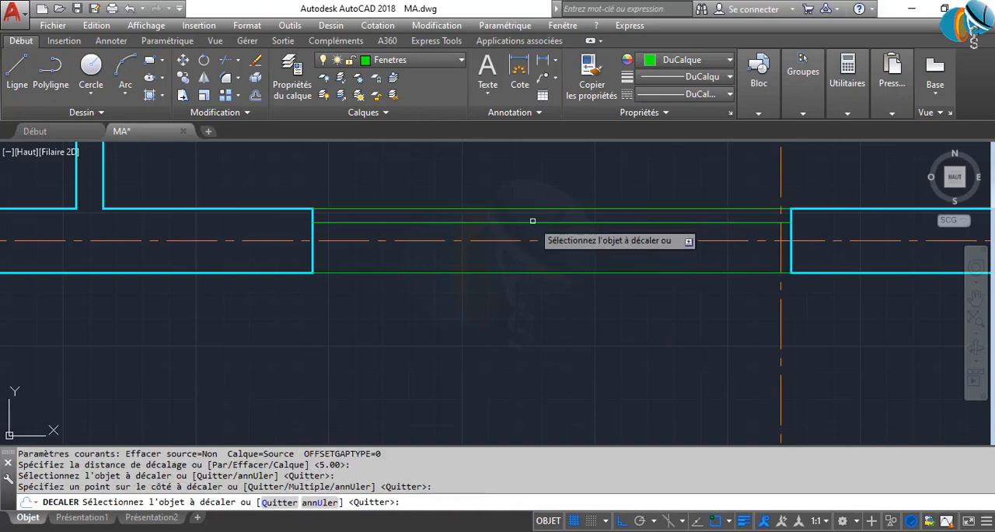
left_click(533, 222)
left_click(547, 296)
key("Return")
Draw lines along the inner and outer faces of the small opening near the bottom wall's left corner
scroll(578, 371, "down", 5)
middle_click_drag(578, 371, 780, 315)
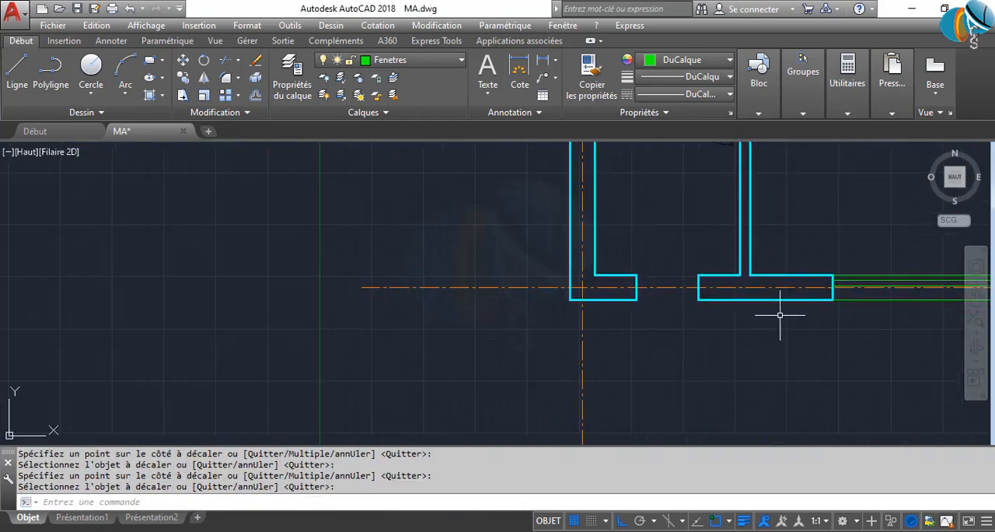
type("l")
key("Return")
scroll(693, 293, "up", 2)
left_click(606, 265)
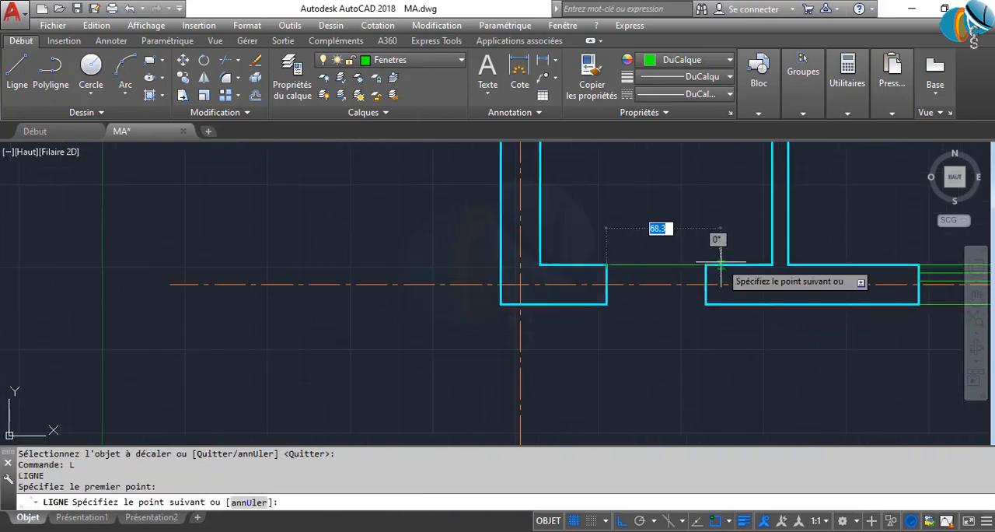
left_click(709, 265)
key("Return")
key("Return")
left_click(607, 304)
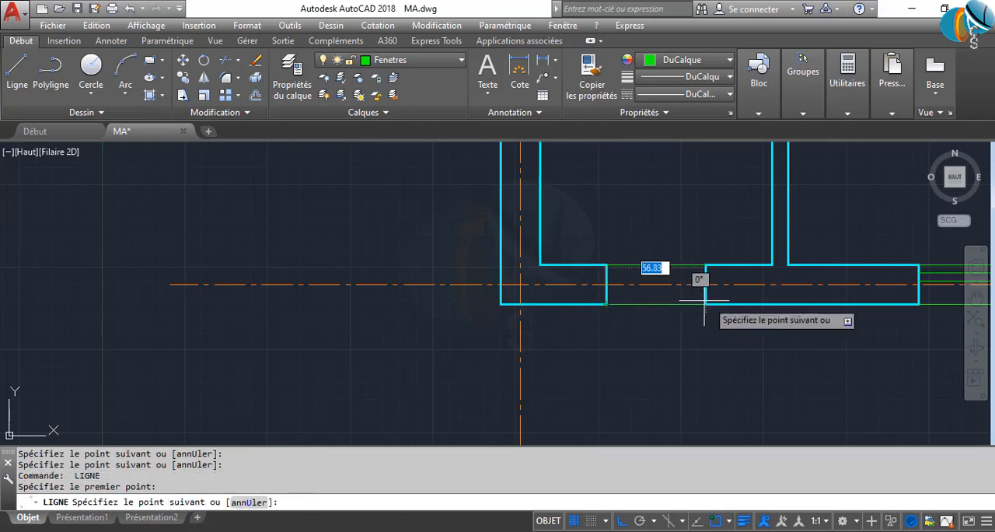
left_click(705, 304)
Offset the small bottom window's inner line by 5 toward the outside, and offset the resulting line by 5 again
key("Return")
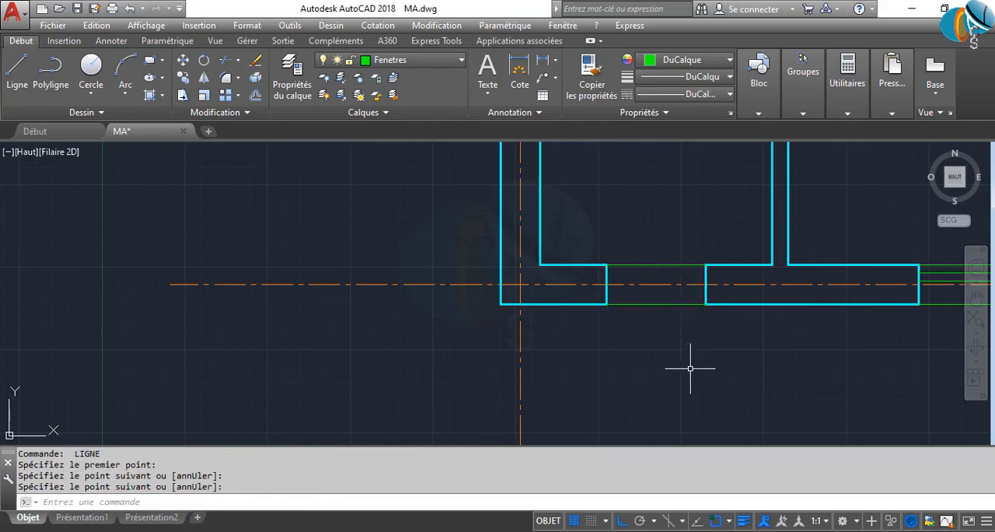
type("DC")
key("Return")
key("Return")
left_click(661, 267)
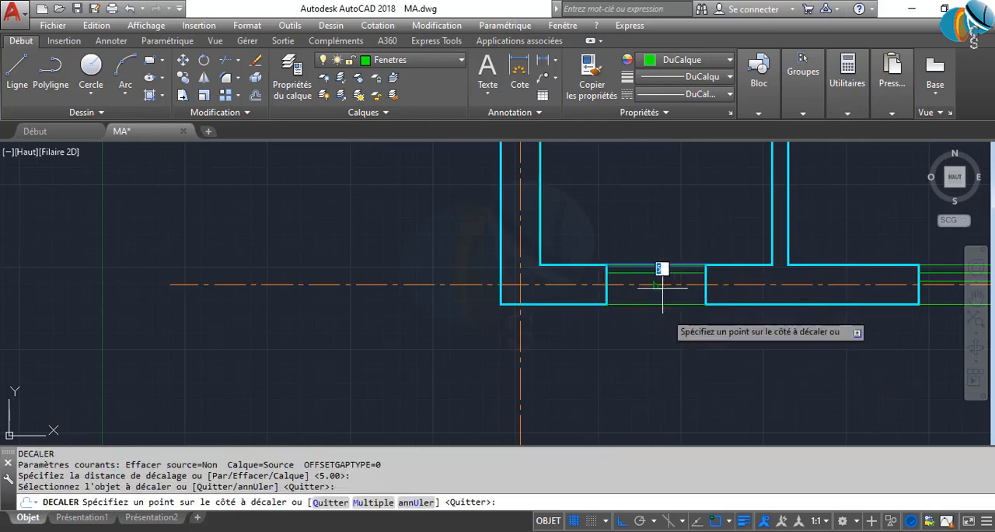
left_click(661, 276)
left_click(653, 275)
left_click(660, 329)
key("Return")
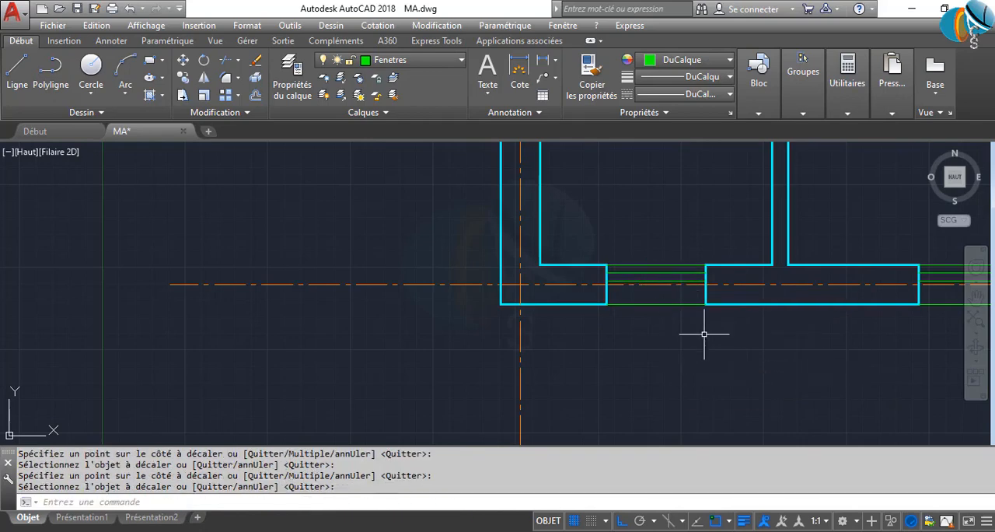
Draw a line along the outer face of the left room's exterior wall opening, from the lower jamb to the upper jamb
scroll(707, 338, "down", 3)
mouse_move(682, 202)
middle_mouse_down()
mouse_move(331, 293)
mouse_move(349, 396)
middle_mouse_up()
scroll(286, 216, "up", 2)
scroll(291, 249, "up", 2)
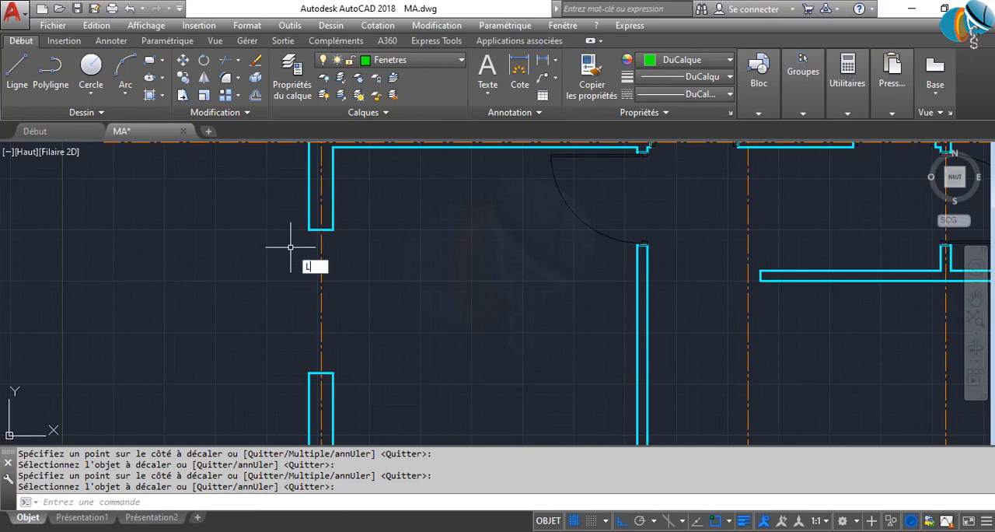
key("Return")
left_click(309, 372)
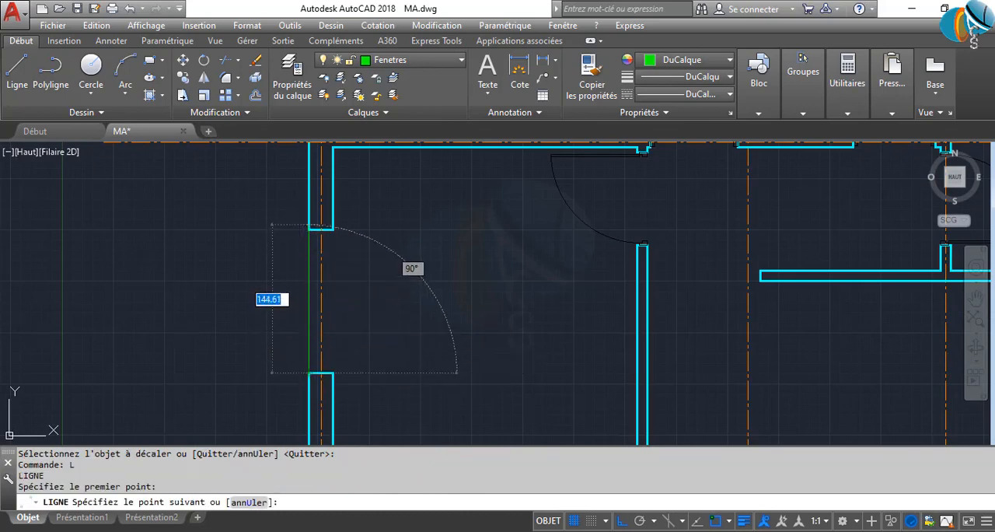
left_click(309, 226)
key("Return")
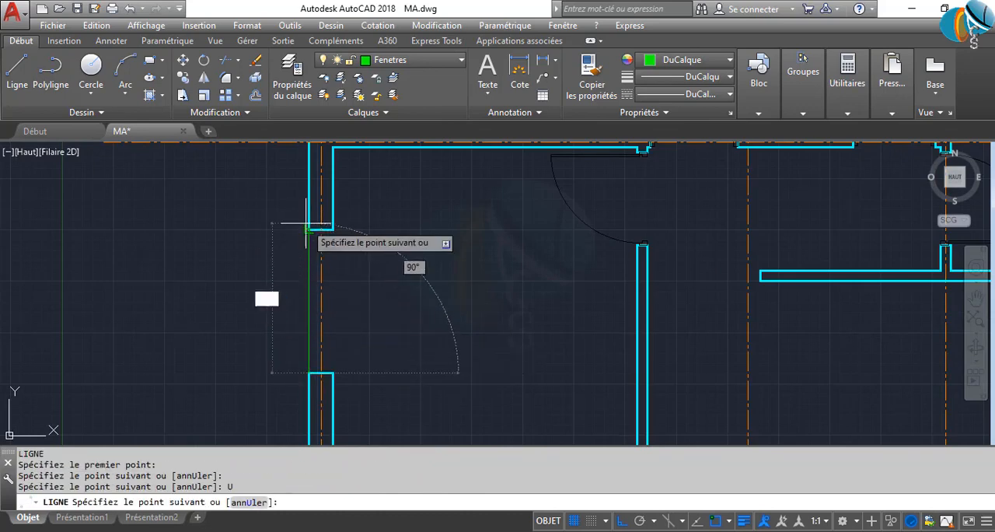
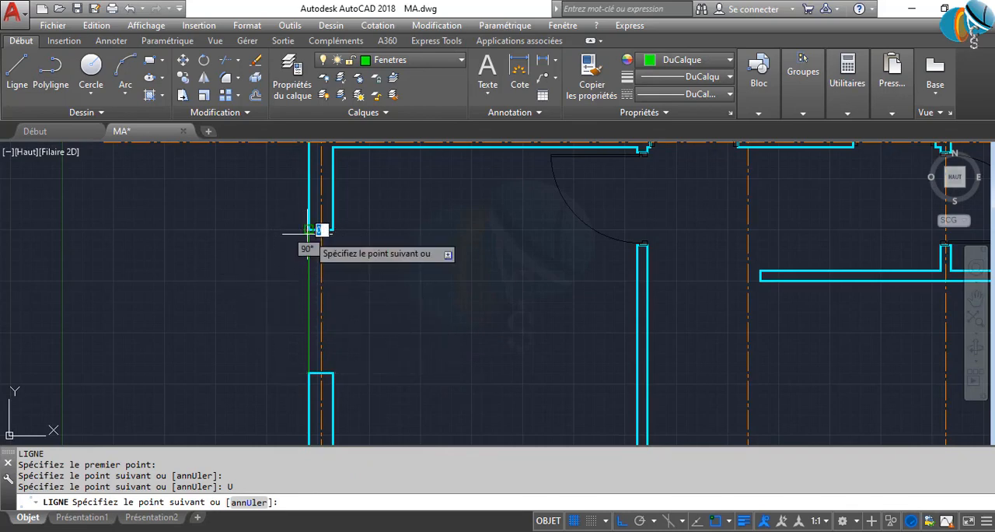
Finish the outer line and draw a line along the inner face of the left room's exterior wall opening, from jamb to jamb
left_click(308, 230)
key("Return")
key("Return")
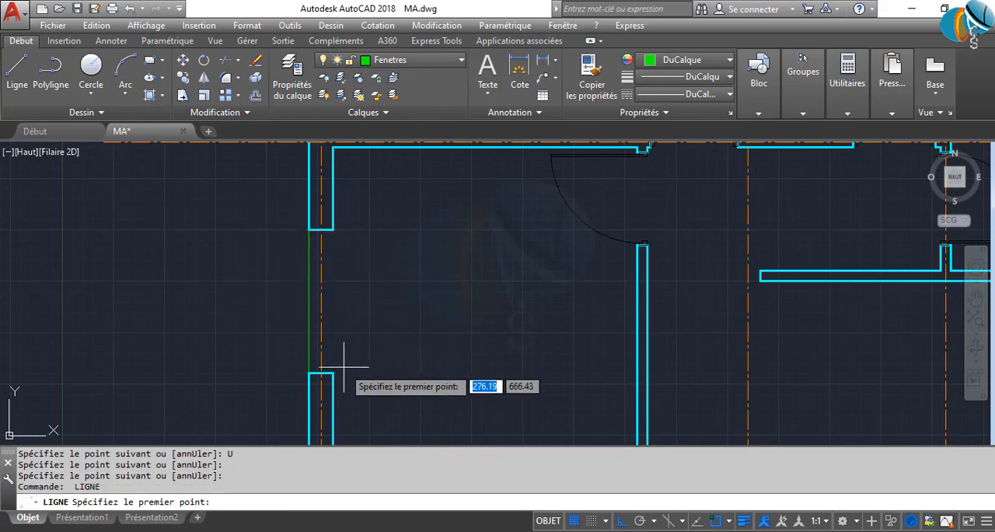
left_click(333, 230)
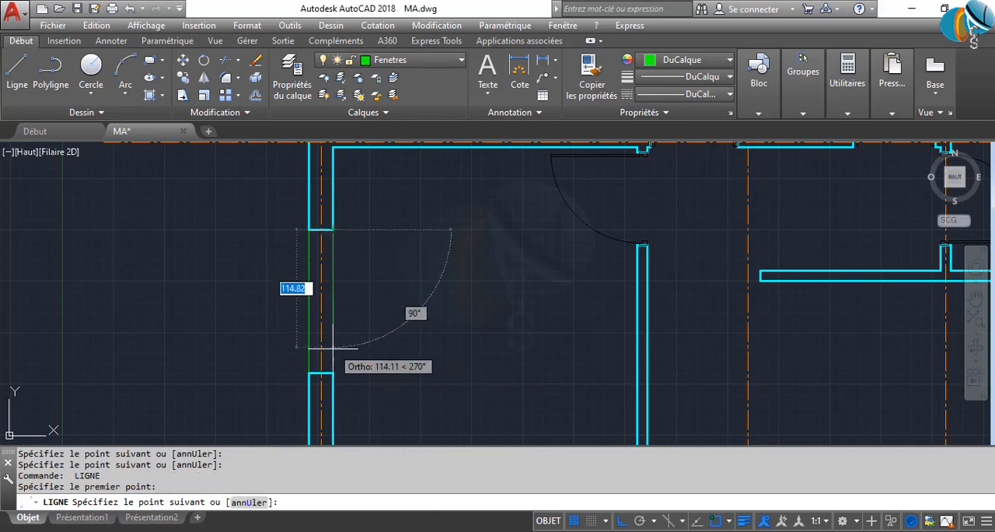
left_click(333, 374)
key("Return")
Draw lines along the outer and inner faces of the small opening in the right exterior wall
scroll(264, 315, "down", 4)
middle_click_drag(692, 263, 483, 251)
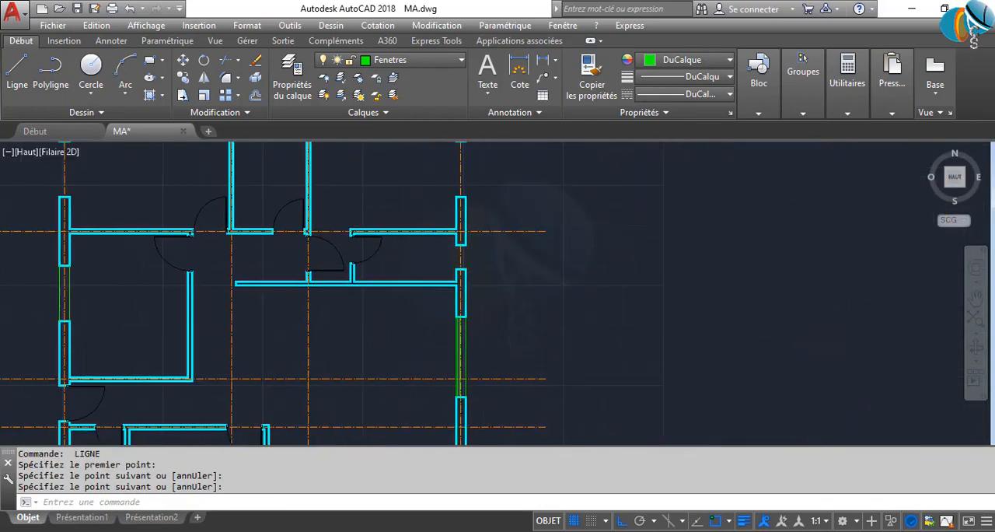
scroll(483, 251, "up", 6)
key("Return")
left_click(449, 301)
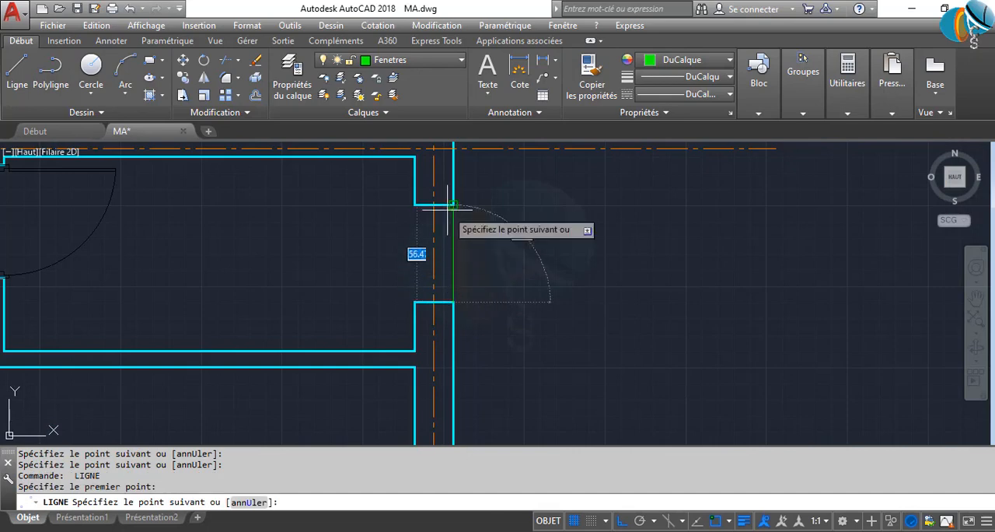
key("Return")
key("Return")
left_click(415, 302)
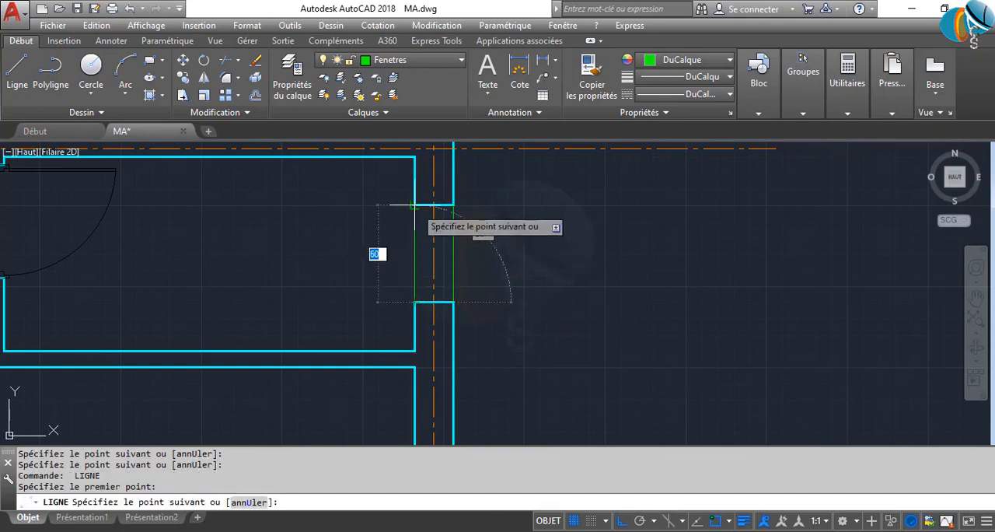
key("Return")
Draw lines along the outer and inner faces of the upper-right room's exterior wall opening, from jamb to jamb
scroll(407, 189, "down", 4)
scroll(438, 233, "up", 5)
key("Return")
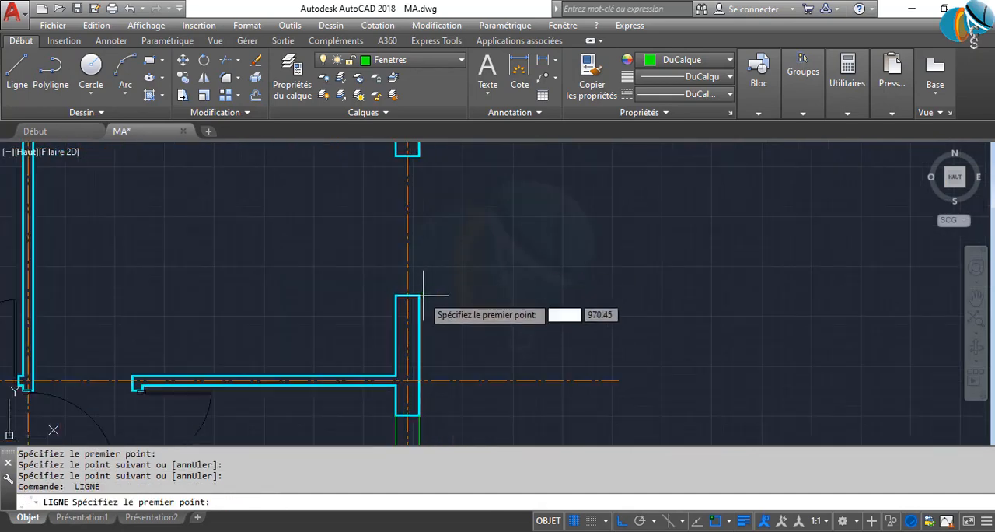
left_click(420, 295)
left_click(419, 174)
key("Return")
key("Return")
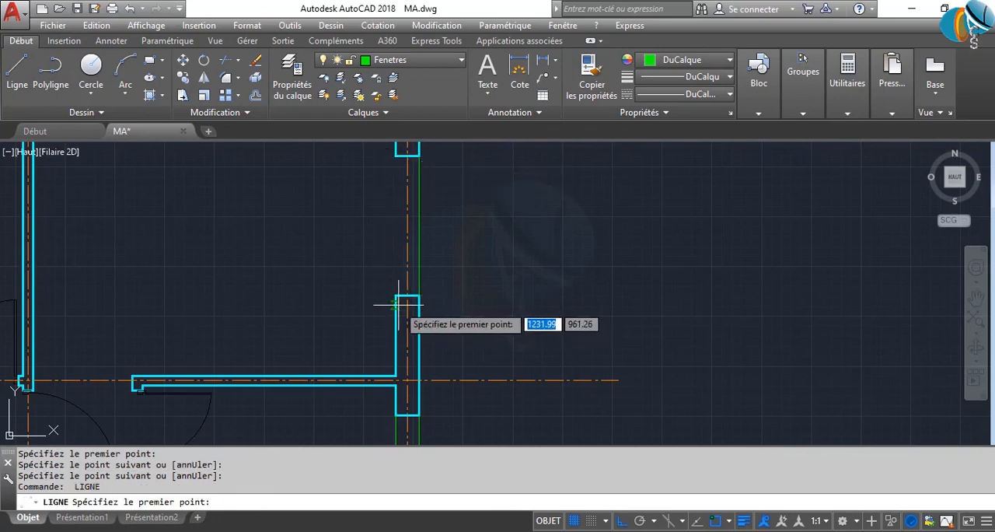
left_click(408, 295)
left_click(396, 156)
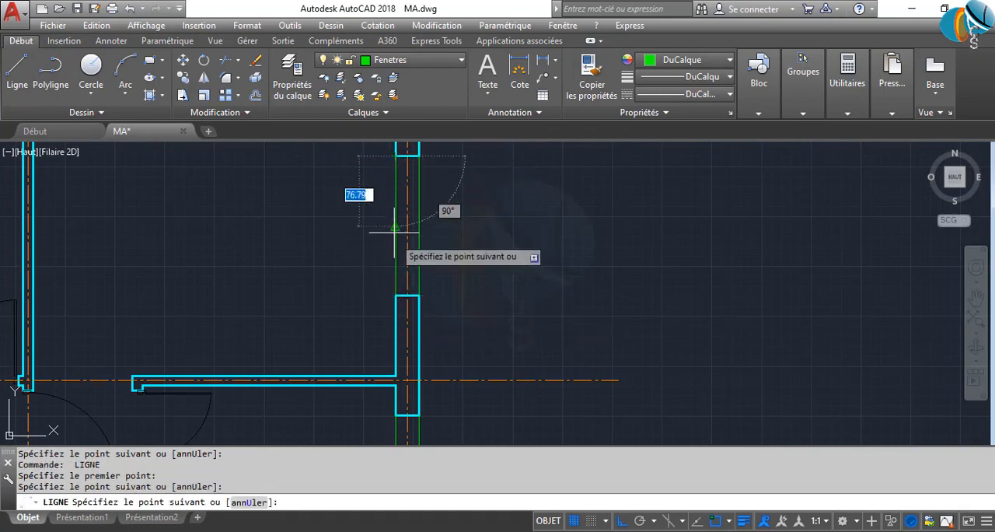
key("Return")
Draw lines along the outer and inner faces of the upper-left room's exterior wall opening, from jamb to jamb
scroll(375, 259, "down", 6)
middle_click_drag(330, 267, 514, 280)
scroll(474, 281, "up", 5)
scroll(314, 262, "up", 5)
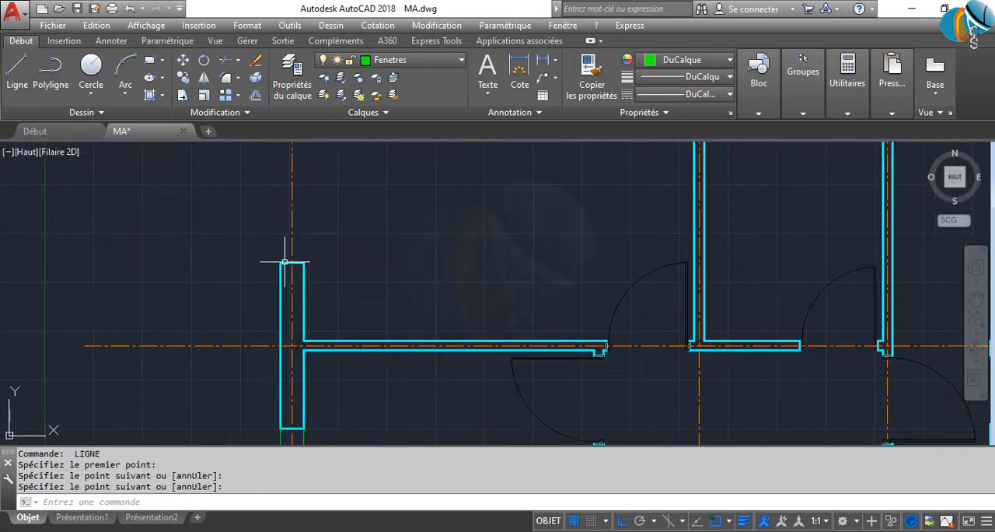
key("Return")
middle_click_drag(289, 271, 340, 334)
left_click(330, 326)
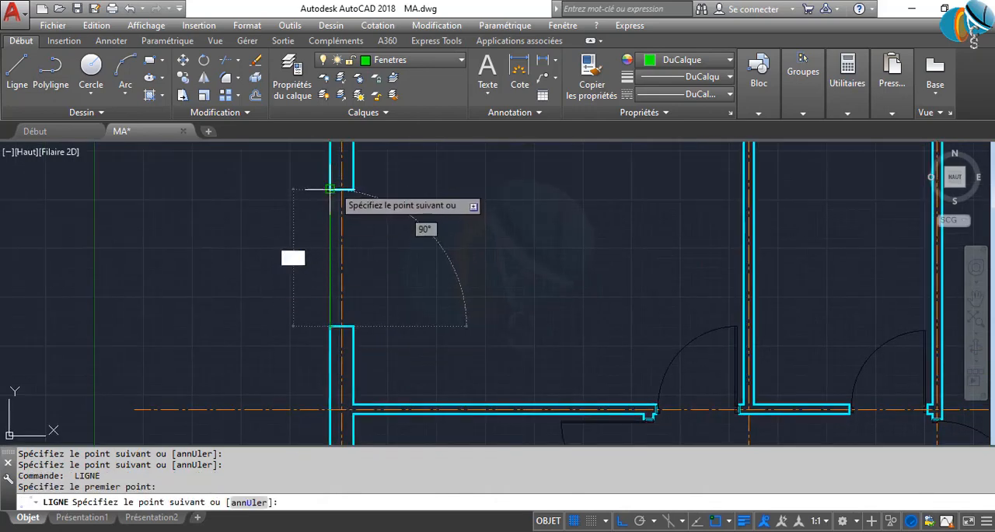
left_click(330, 189)
key("Return")
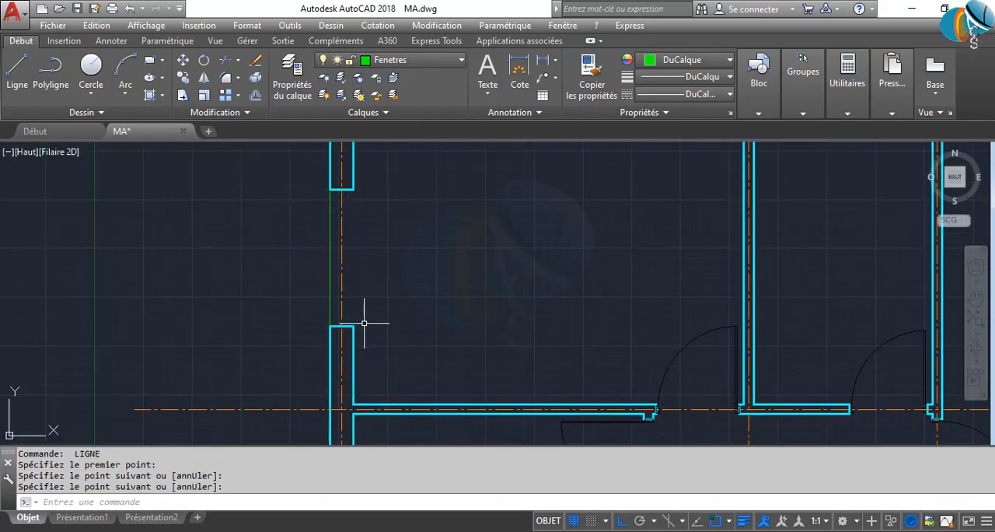
key("Return")
left_click(353, 326)
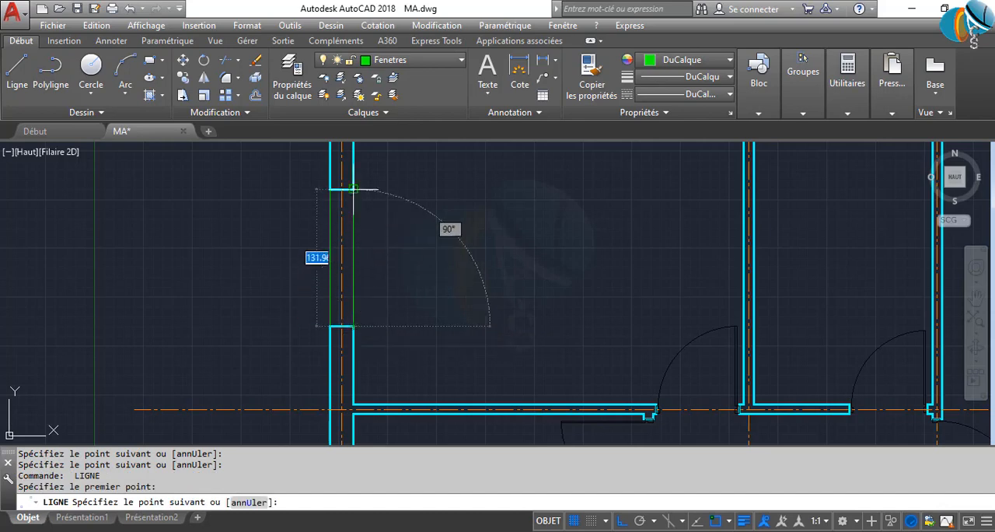
left_click(353, 189)
key("Return")
Draw lines along the outer and inner faces of the small opening in the top exterior wall
scroll(435, 244, "down", 6)
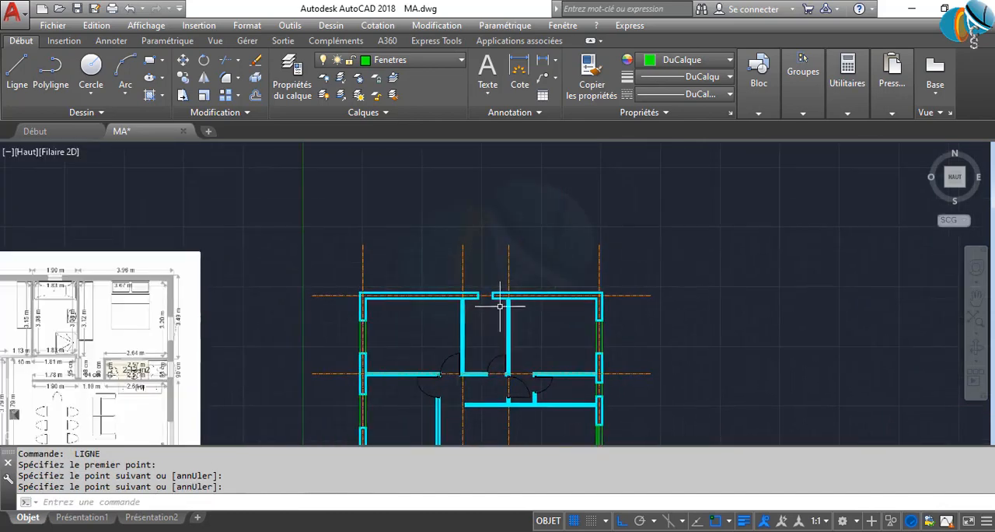
key("Return")
scroll(498, 233, "up", 5)
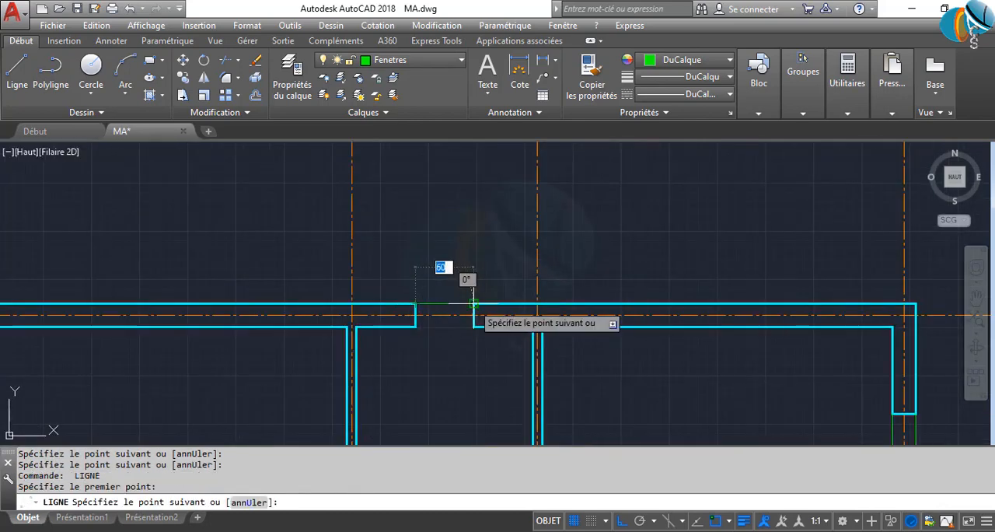
key("Return")
key("Return")
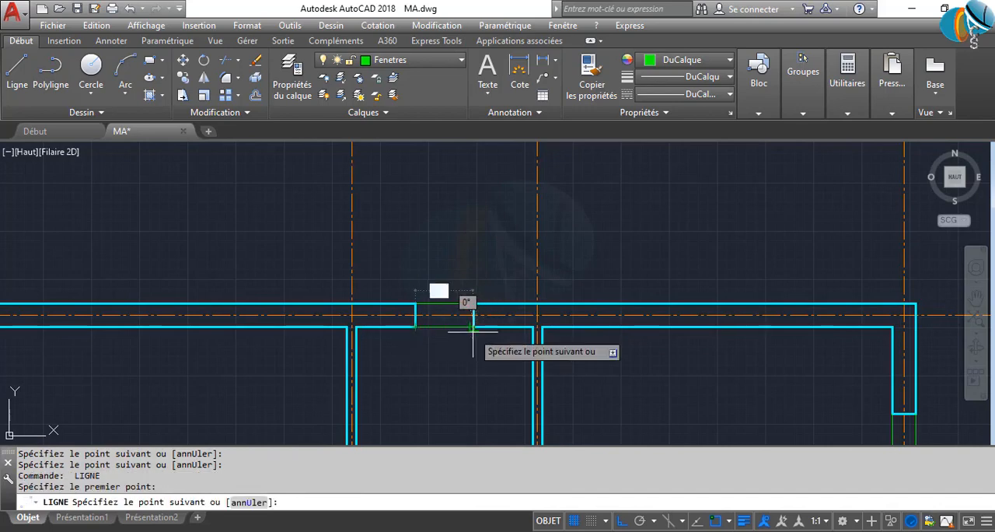
key("Return")
scroll(482, 317, "down", 8)
scroll(478, 313, "up", 4)
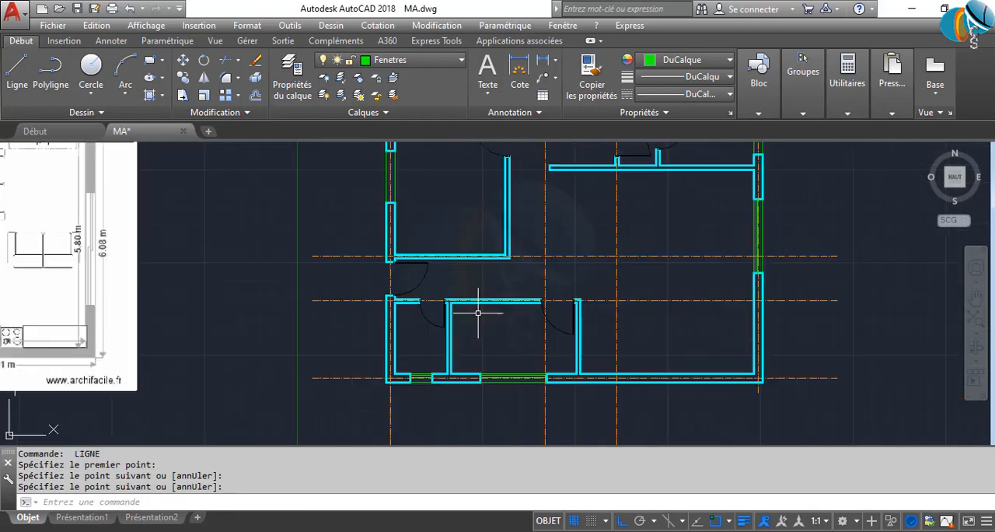
type("dc")
key("Return")
key("Return")
scroll(411, 378, "up", 3)
scroll(420, 316, "down", 3)
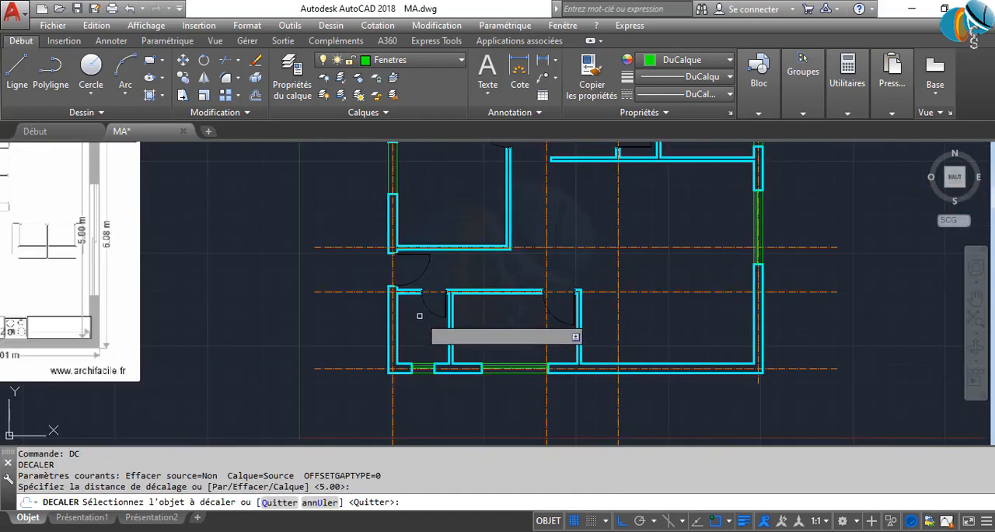
key("Escape")
type("DCD")
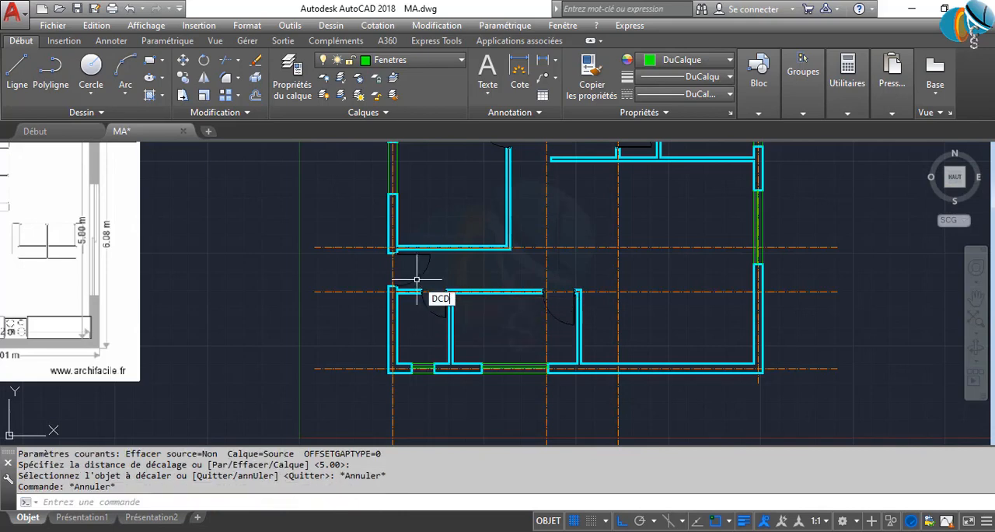
key("Escape")
key("Escape")
Offset the left room window's inner line by 5 toward the outside, and offset the resulting line by 5 again
type("D")
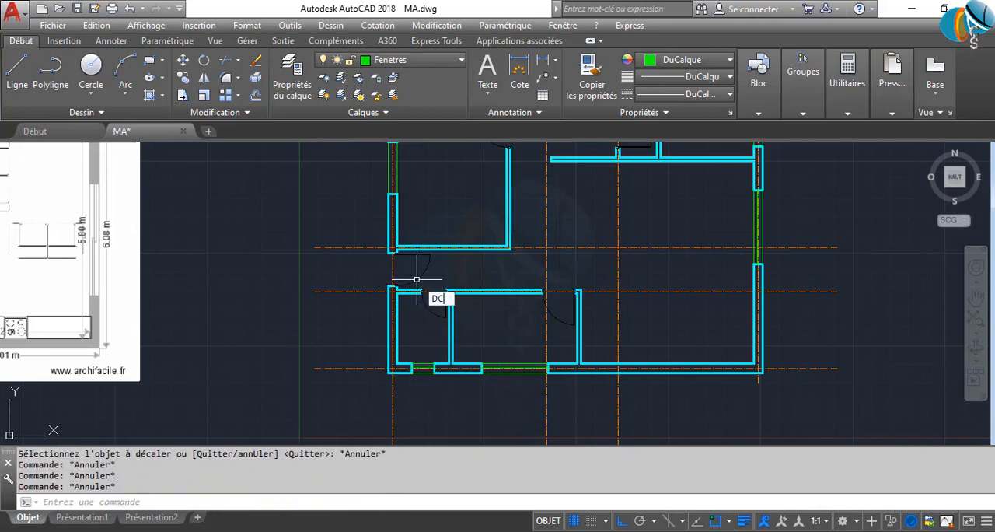
type("C")
key("Return")
scroll(418, 311, "up", 2)
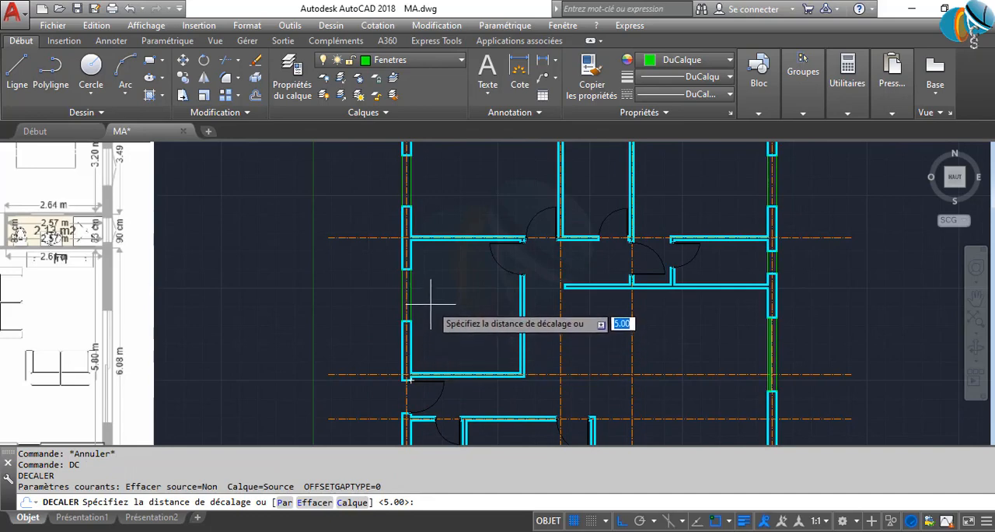
key("Return")
scroll(433, 301, "up", 3)
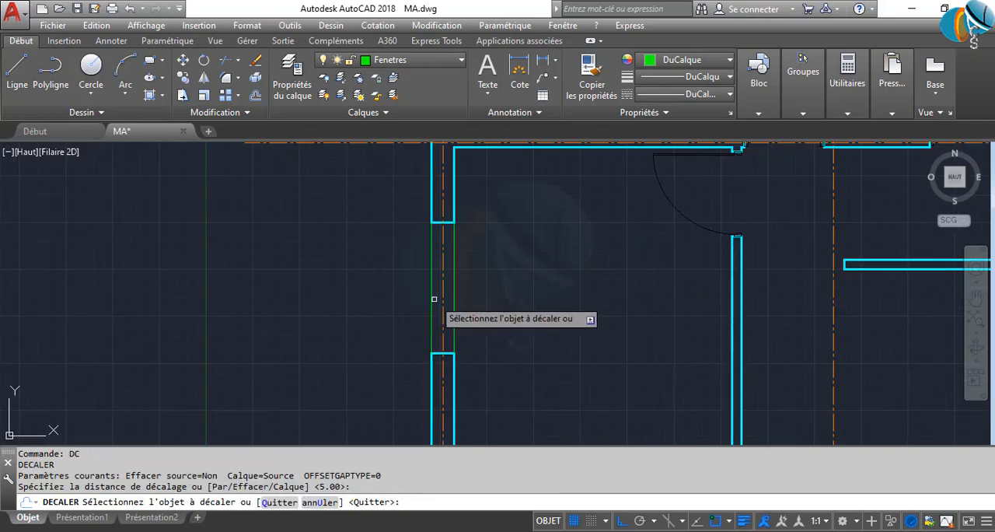
left_click(454, 296)
left_click(405, 306)
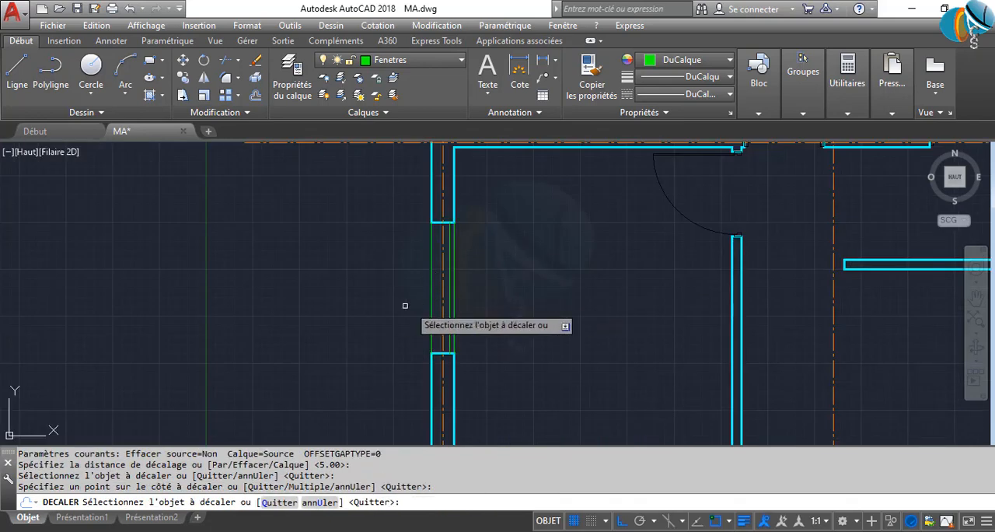
left_click(449, 307)
left_click(339, 322)
Offset the upper-left room window's inner line by 5 toward the outside, and offset the resulting line by 5 again
scroll(515, 311, "down", 2)
scroll(477, 229, "up", 2)
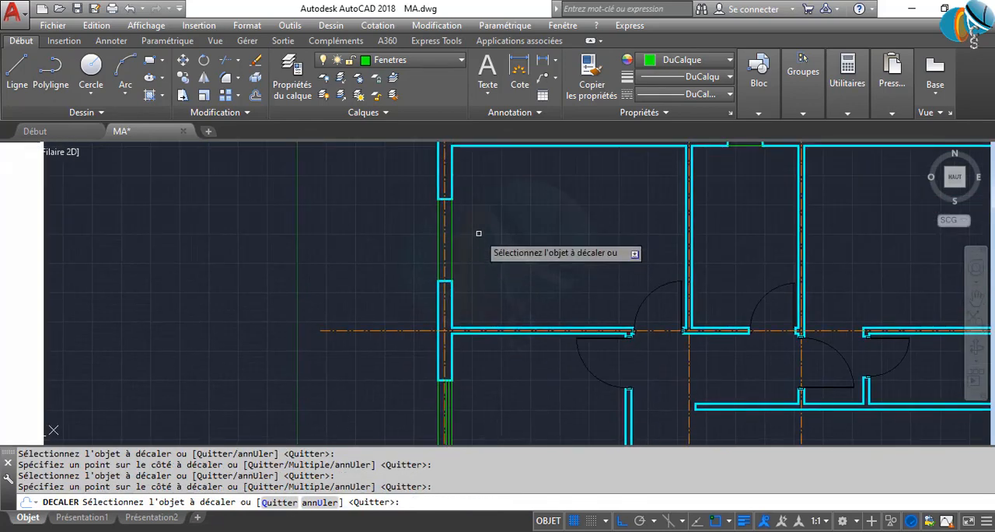
scroll(426, 228, "up", 2)
left_click(390, 254)
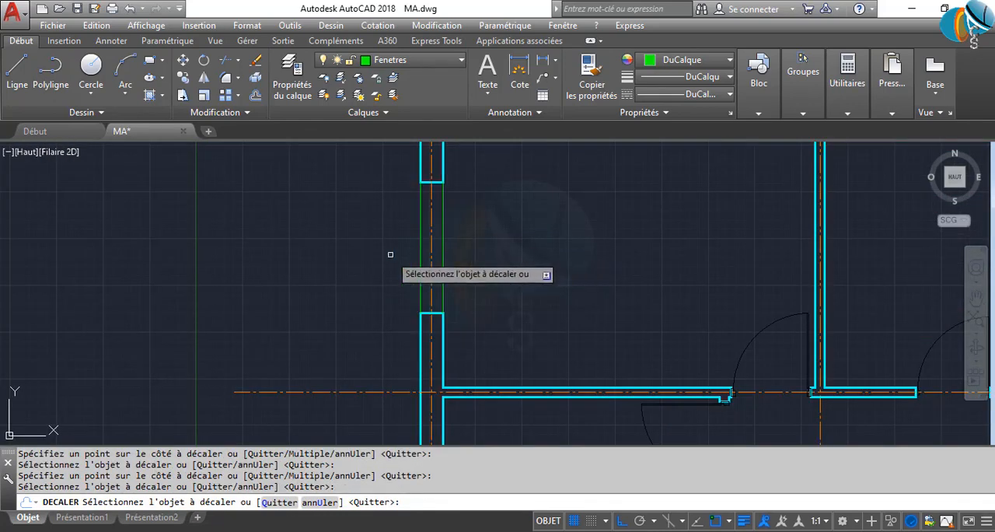
left_click(440, 256)
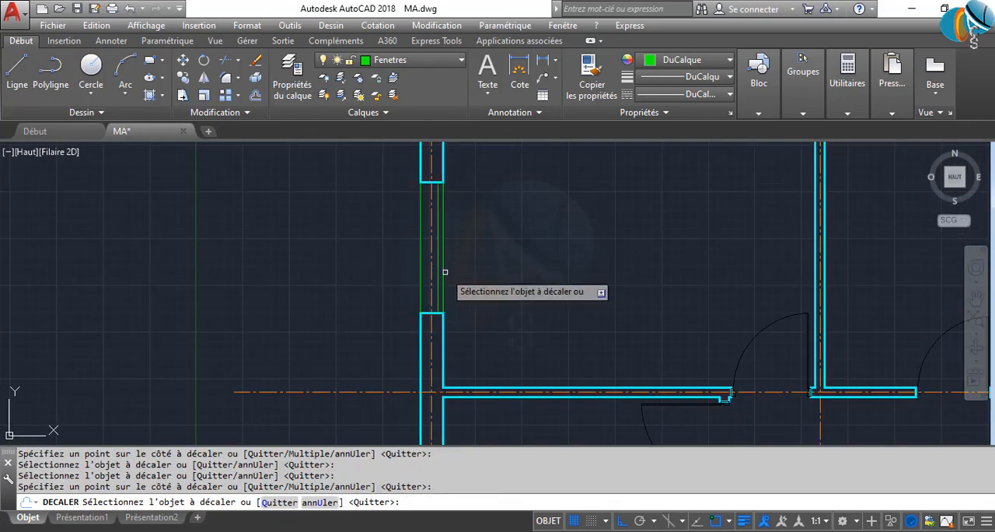
left_click(439, 271)
left_click(409, 270)
Offset the top wall window's inner line by 5 toward the outside, and offset the resulting line by 5 again
scroll(545, 264, "down", 2)
middle_click_drag(706, 222, 596, 362)
scroll(595, 363, "down", 2)
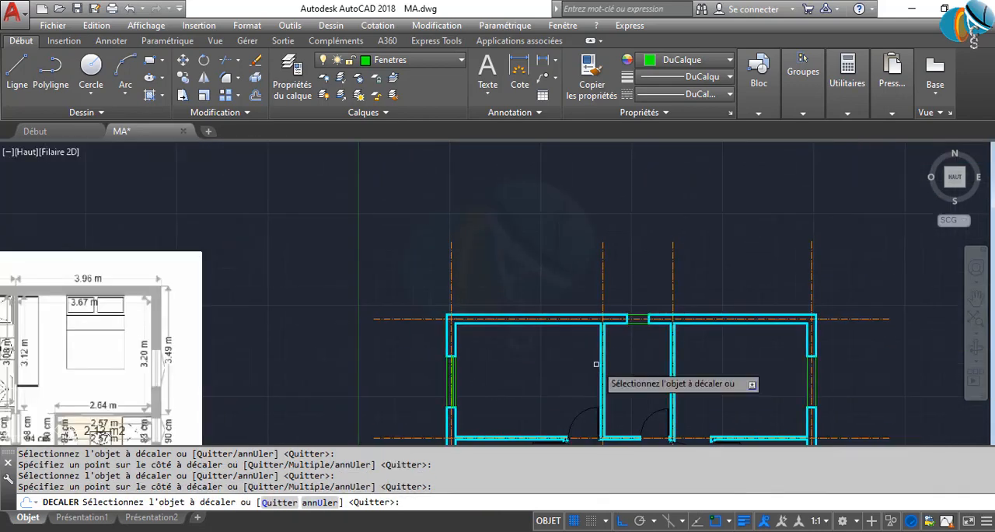
scroll(652, 308, "up", 8)
left_click(562, 399)
left_click(543, 271)
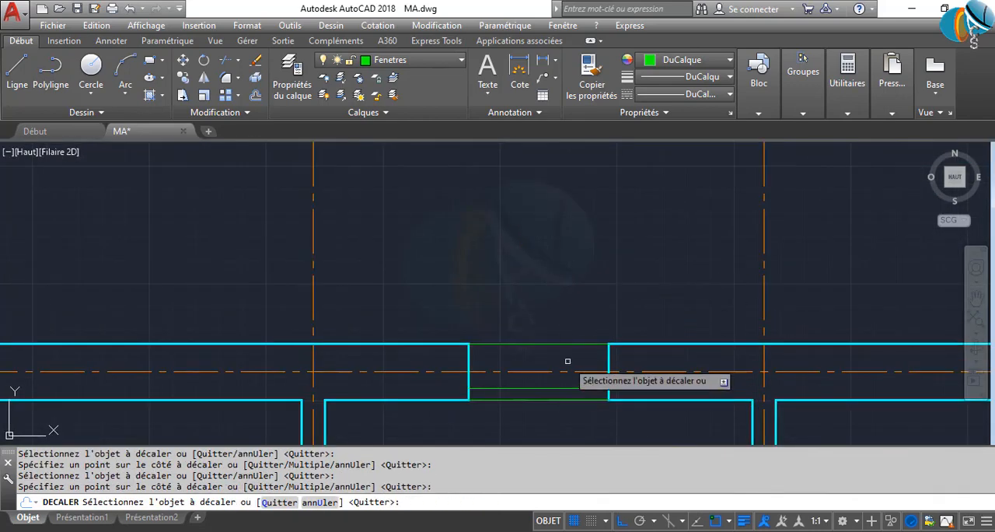
left_click(560, 388)
left_click(558, 282)
Offset the inner line of the upper-right room's window by 5 toward the outside
scroll(622, 304, "down", 5)
scroll(633, 314, "down", 3)
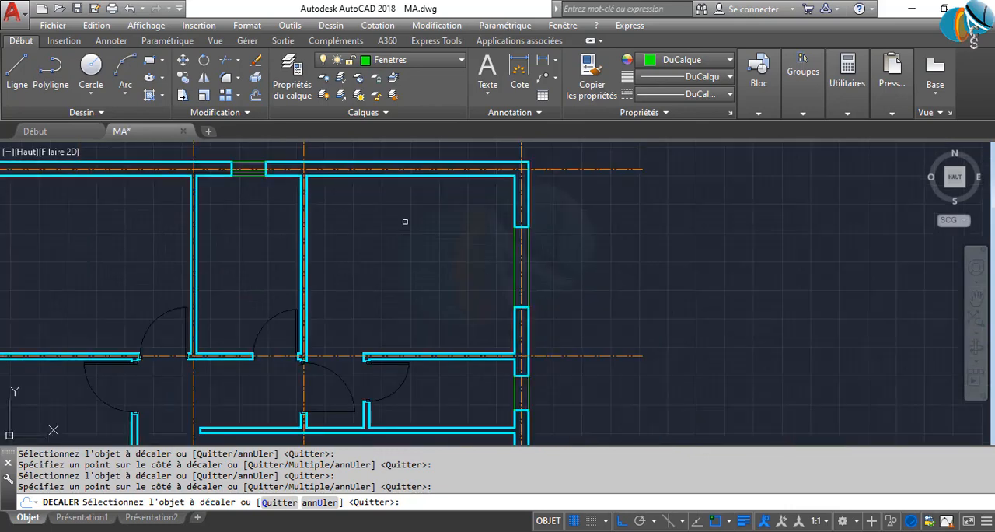
scroll(607, 282, "up", 8)
left_click(463, 261)
left_click(543, 270)
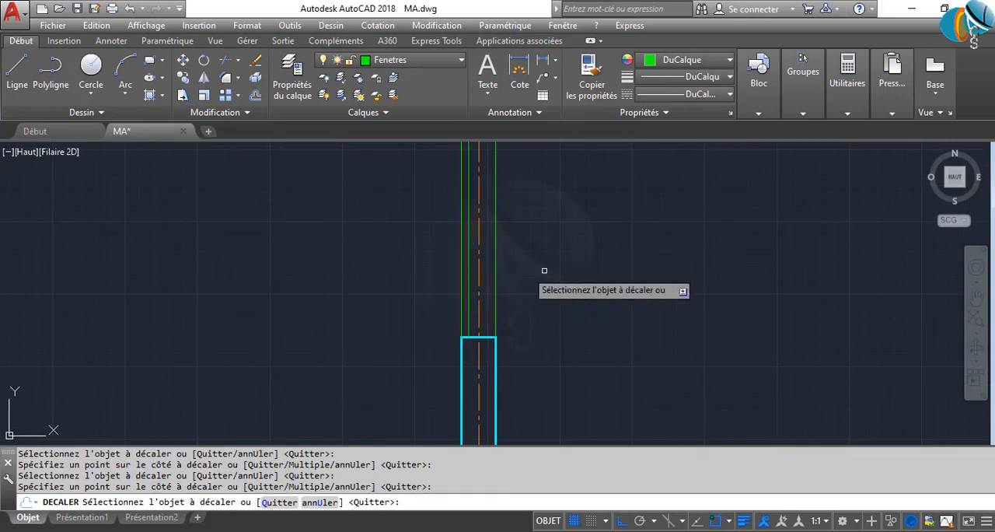
Offset the small right-wall window's inner line by 5 toward the outside, offset the resulting line by 5 again, and end the Offset command
scroll(553, 286, "down", 4)
scroll(617, 265, "up", 3)
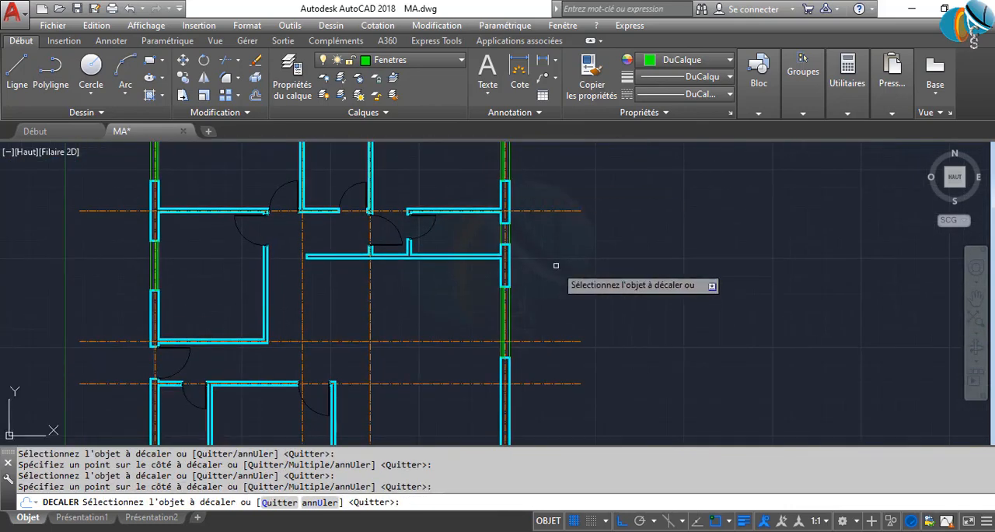
scroll(498, 238, "up", 5)
left_click(505, 238)
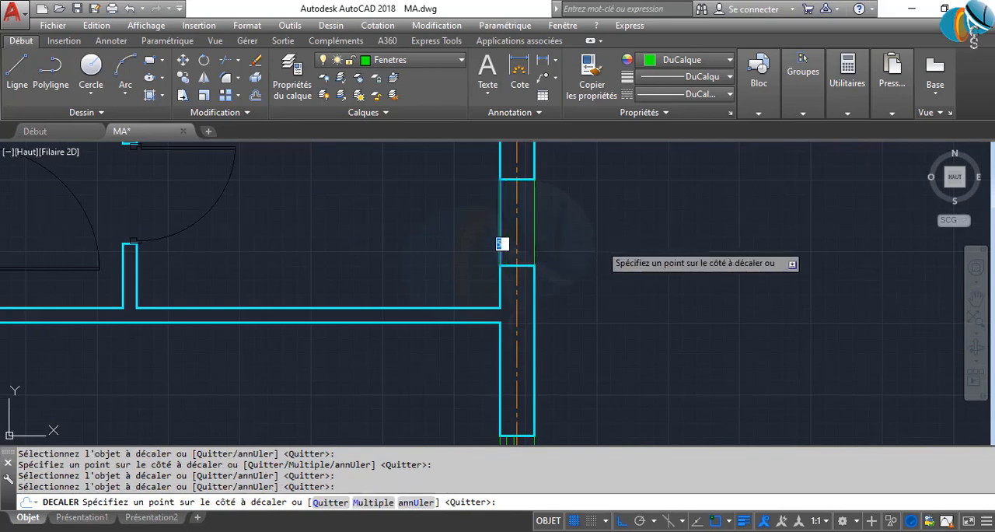
left_click(502, 237)
left_click(506, 238)
left_click(619, 248)
key("Return")
scroll(632, 260, "down", 8)
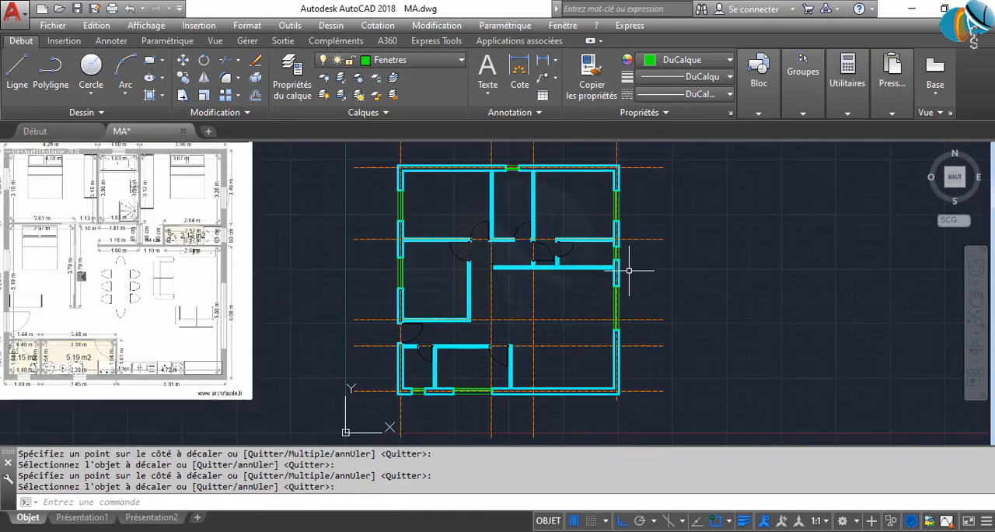
Save the drawing with the whole floor plan in view
middle_click_drag(627, 305, 605, 323)
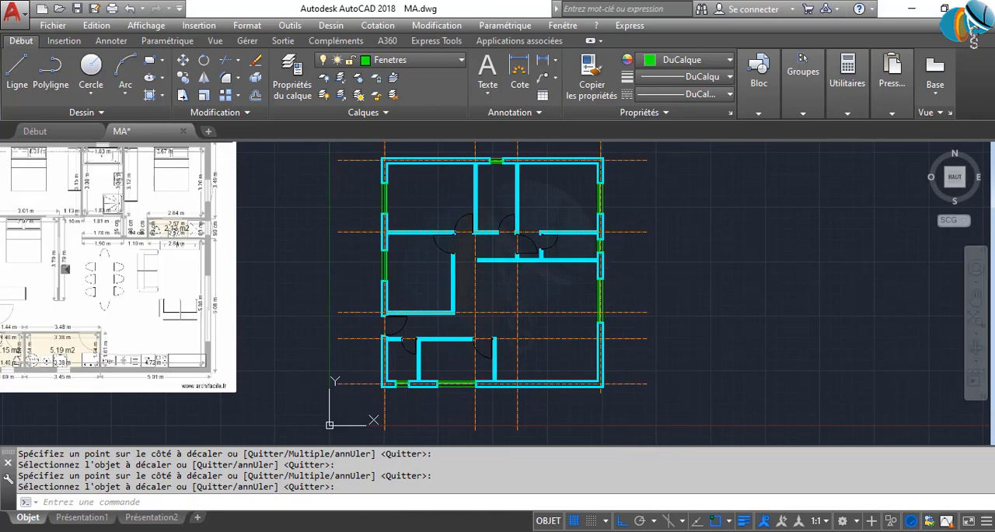
key("ctrl+s")
scroll(628, 253, "down", 2)
scroll(624, 251, "up", 2)
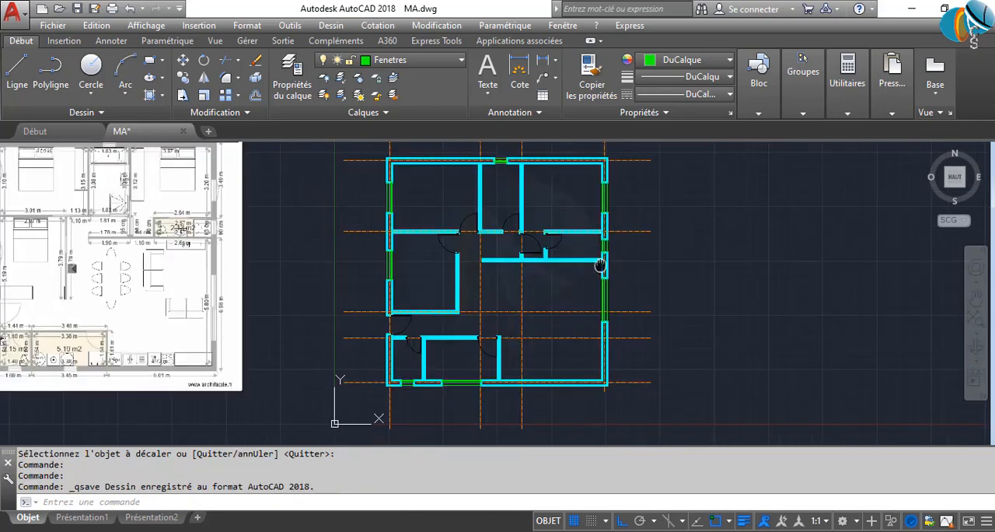
middle_click_drag(597, 267, 597, 280)
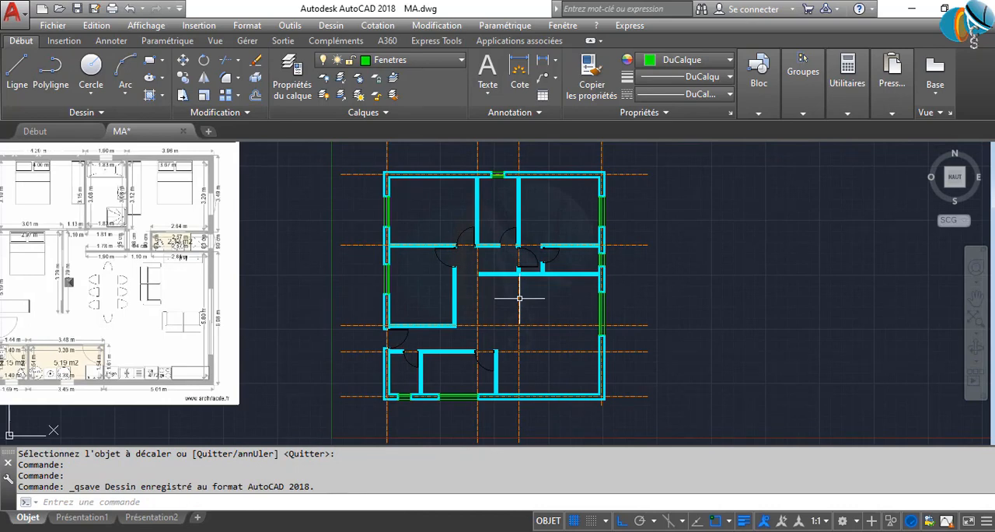